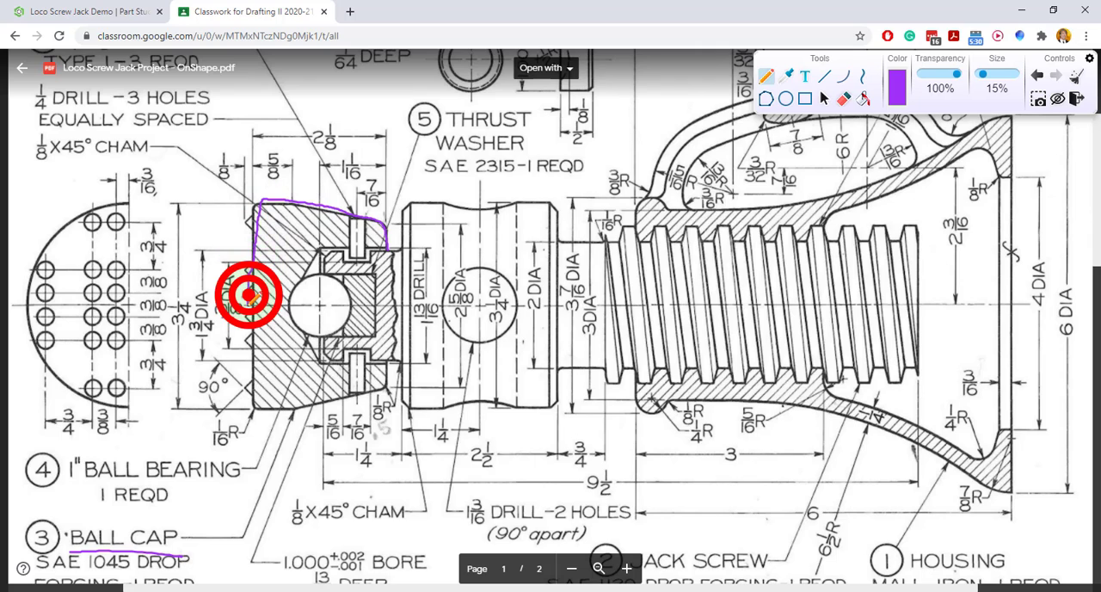
Mark up the ball cap on the reference drawing by tracing its upper half-section and centerline and circling the 3 1/4 and 2 1/8 dimensions
click(216, 234)
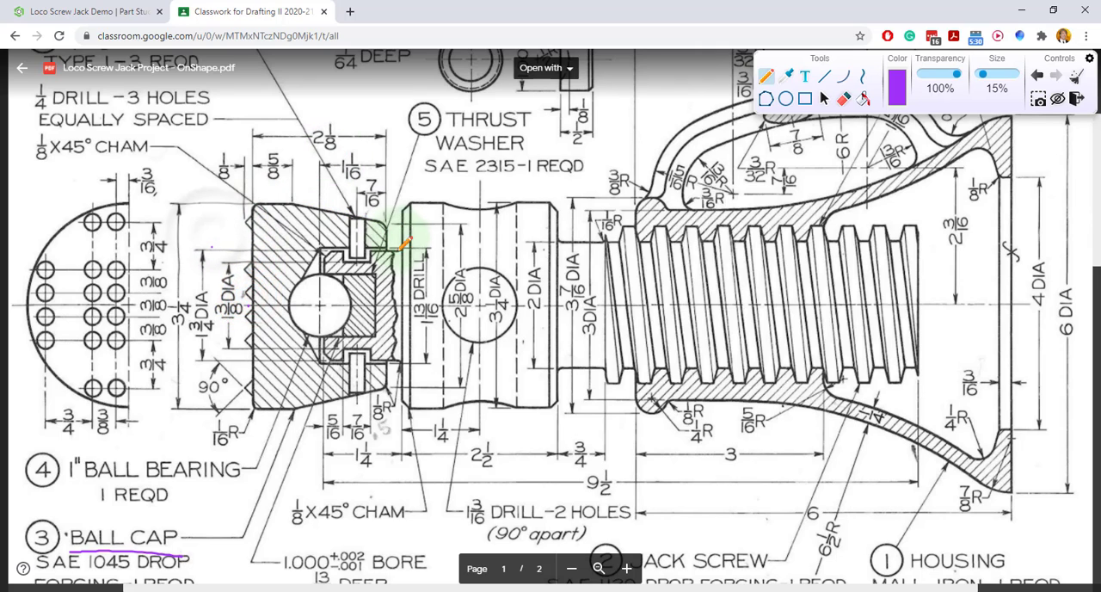
mouse_move(387, 250)
mouse_down()
mouse_move(385, 224)
mouse_move(260, 203)
mouse_move(254, 287)
mouse_up()
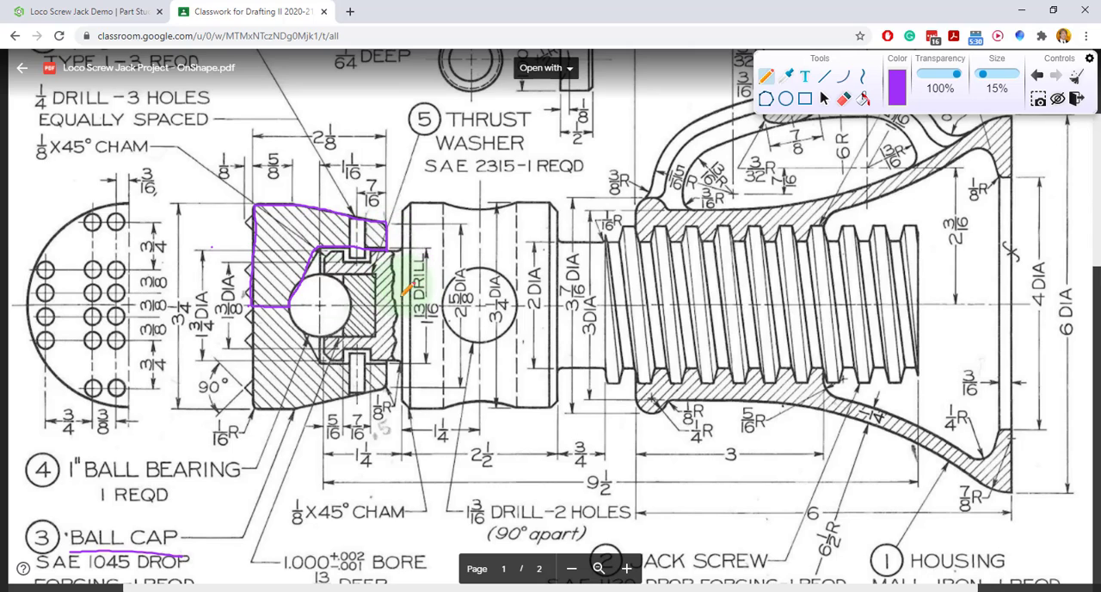
mouse_move(199, 298)
mouse_down()
mouse_move(169, 299)
mouse_move(168, 325)
mouse_move(203, 312)
mouse_up()
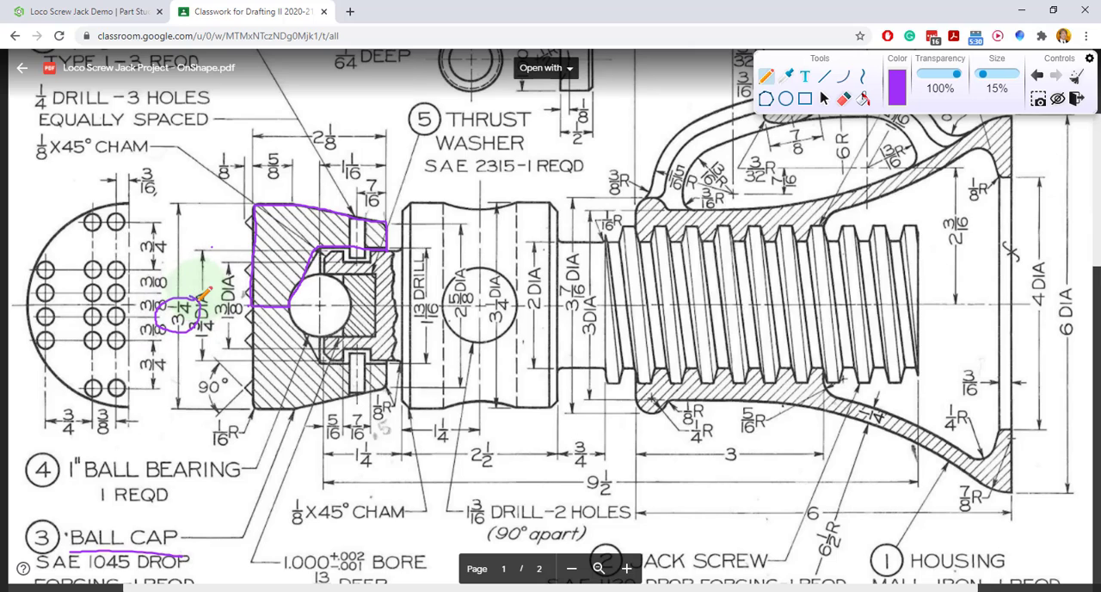
mouse_move(340, 126)
mouse_down()
mouse_move(311, 135)
mouse_move(334, 147)
mouse_move(347, 124)
mouse_up()
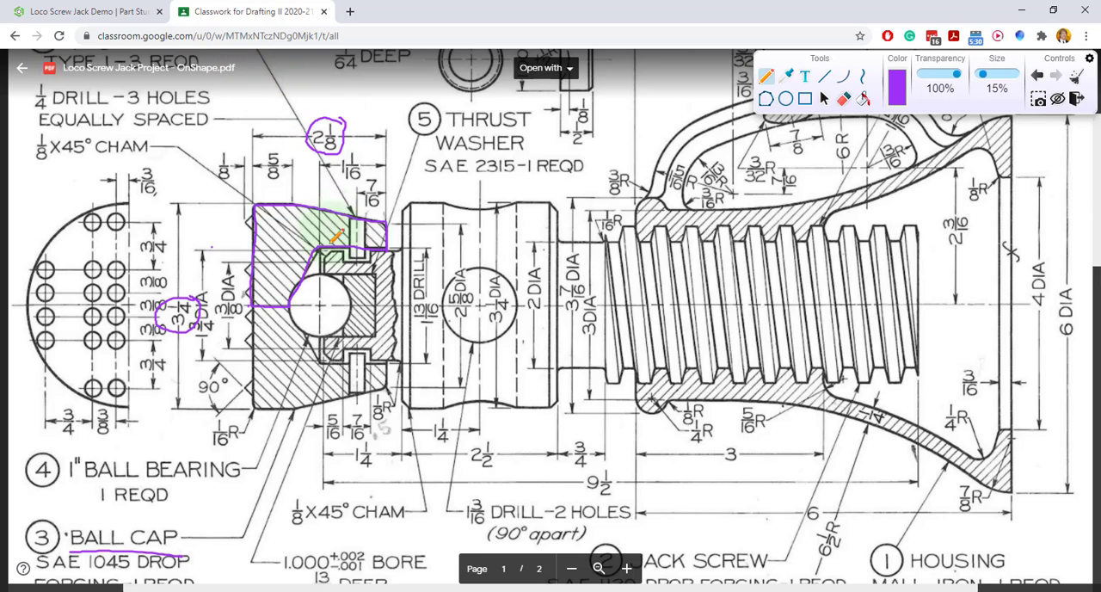
drag(320, 303, 393, 304)
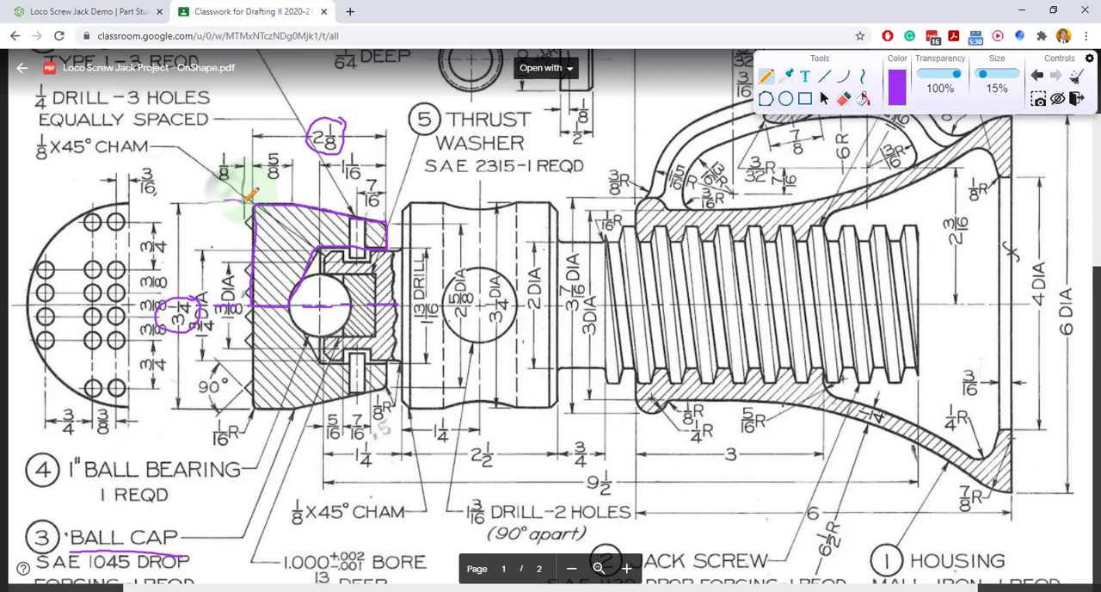
Switch to the Loco Screw Jack Demo part studio in Onshape and start a new sketch on the Front plane
click(98, 11)
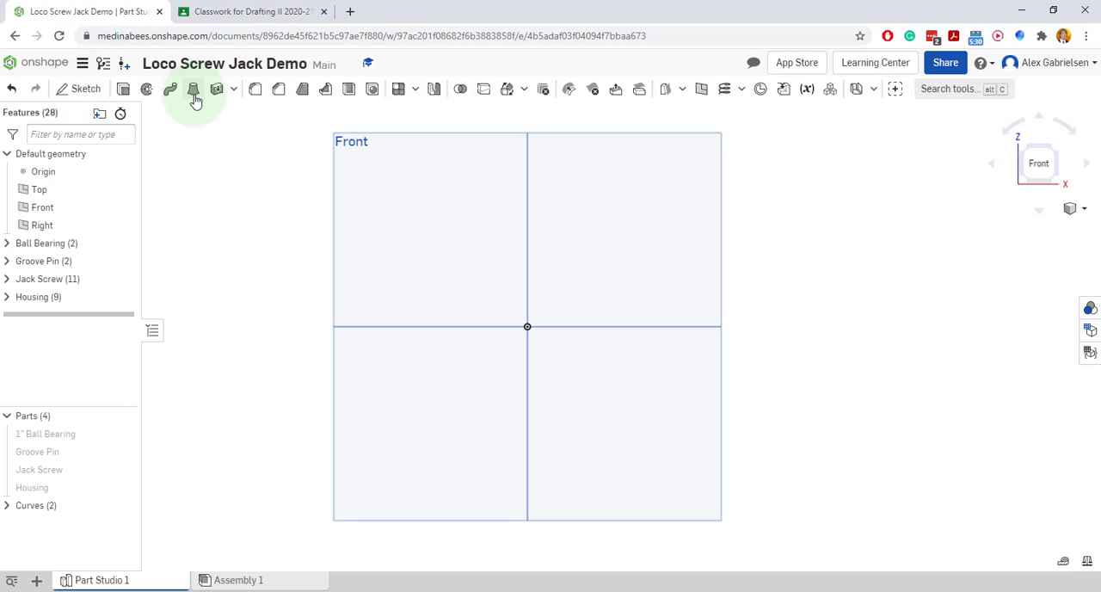
right_click(405, 215)
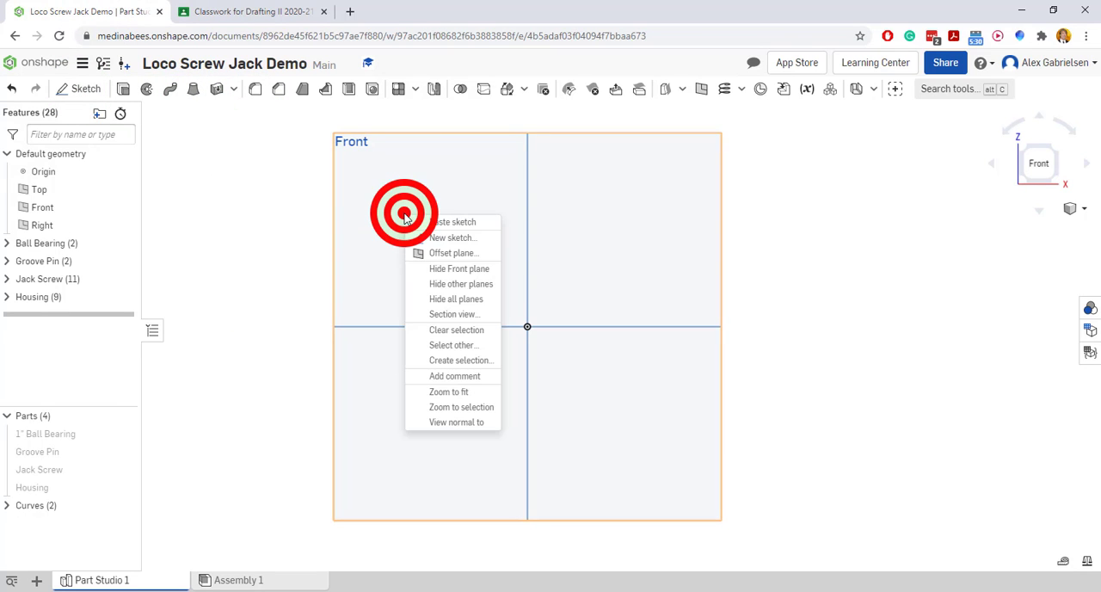
click(443, 237)
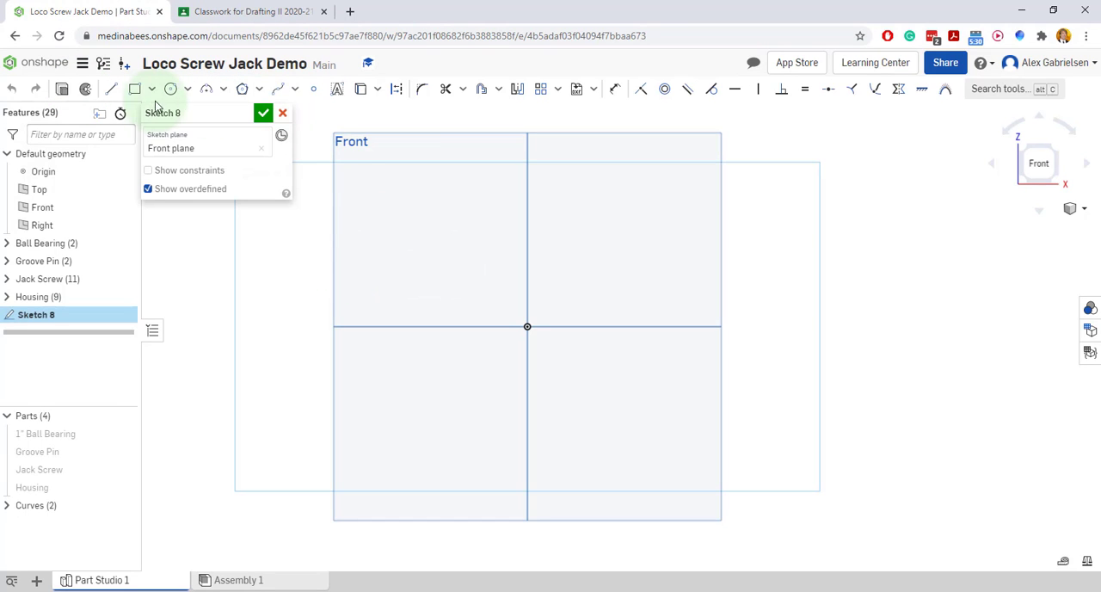
Draw a horizontal construction line about 2.47 long, starting at the origin and running in the positive X direction
click(111, 89)
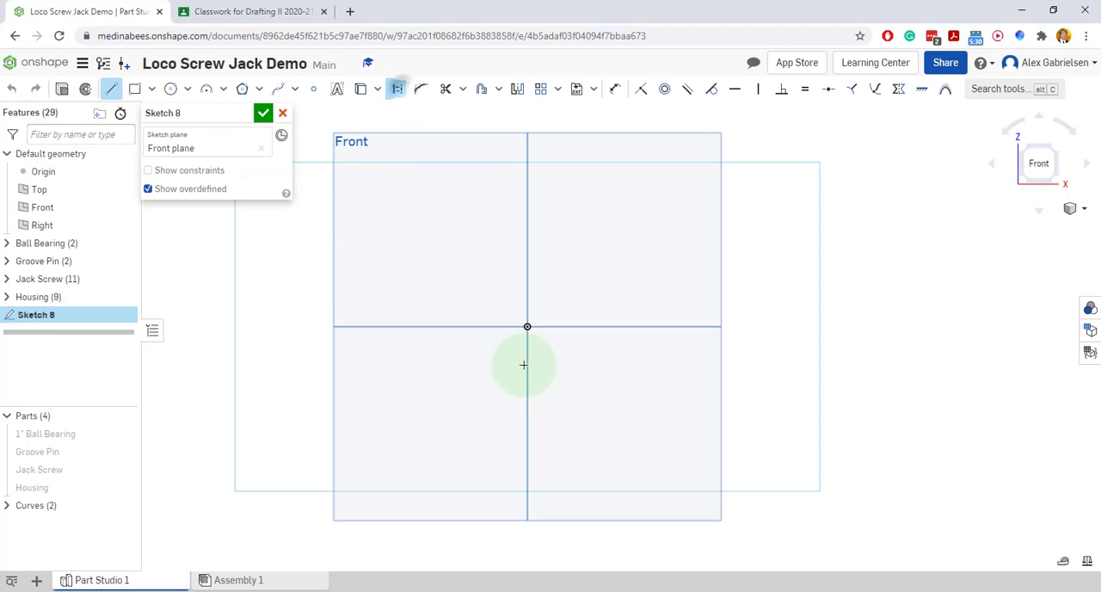
click(527, 327)
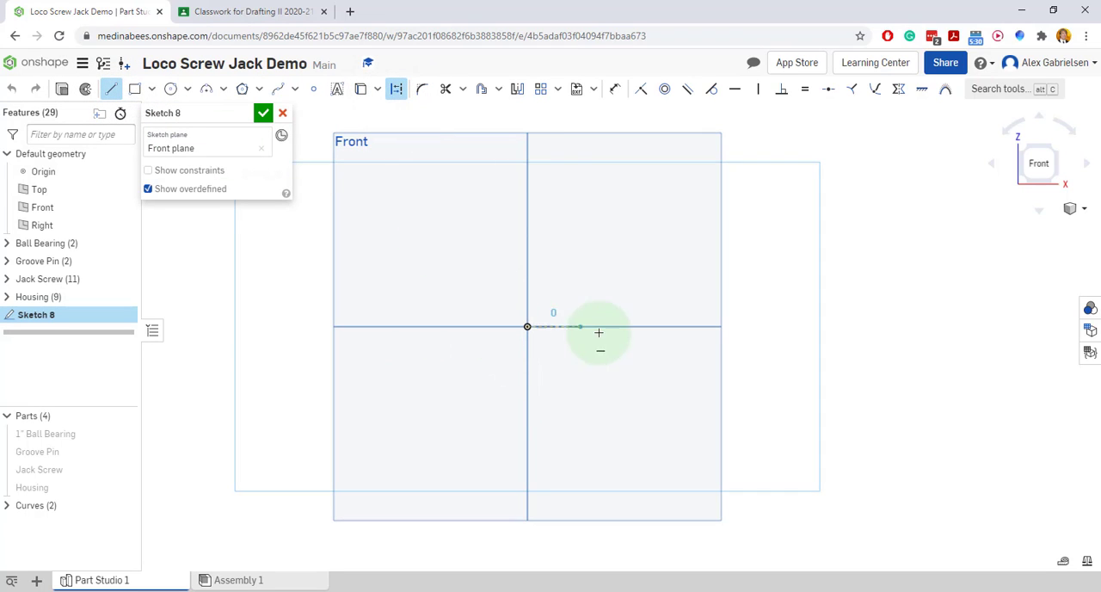
click(685, 324)
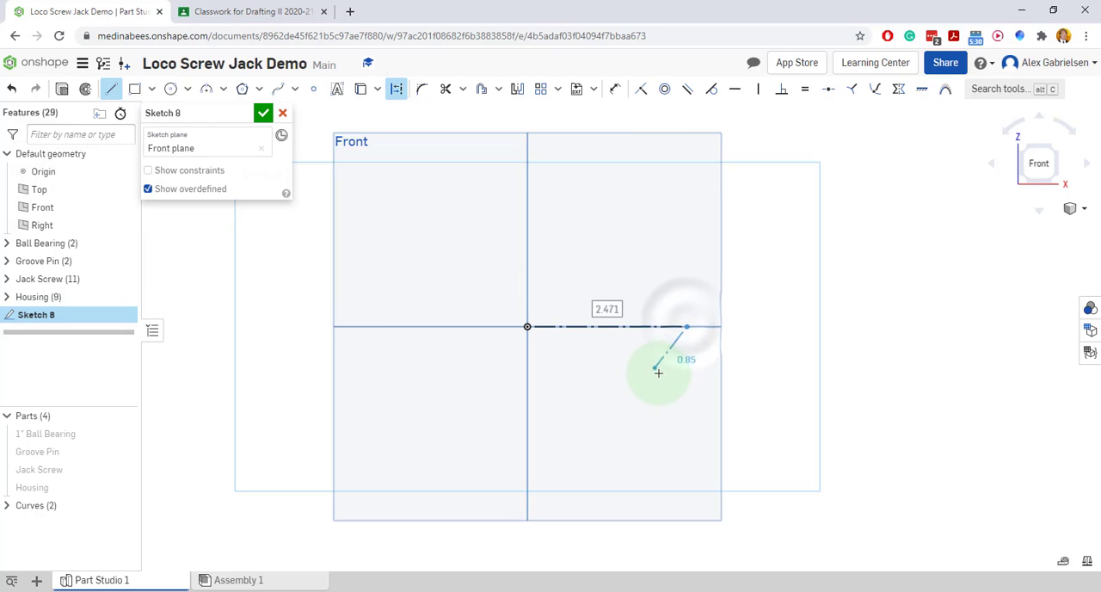
right_click(685, 354)
click(694, 367)
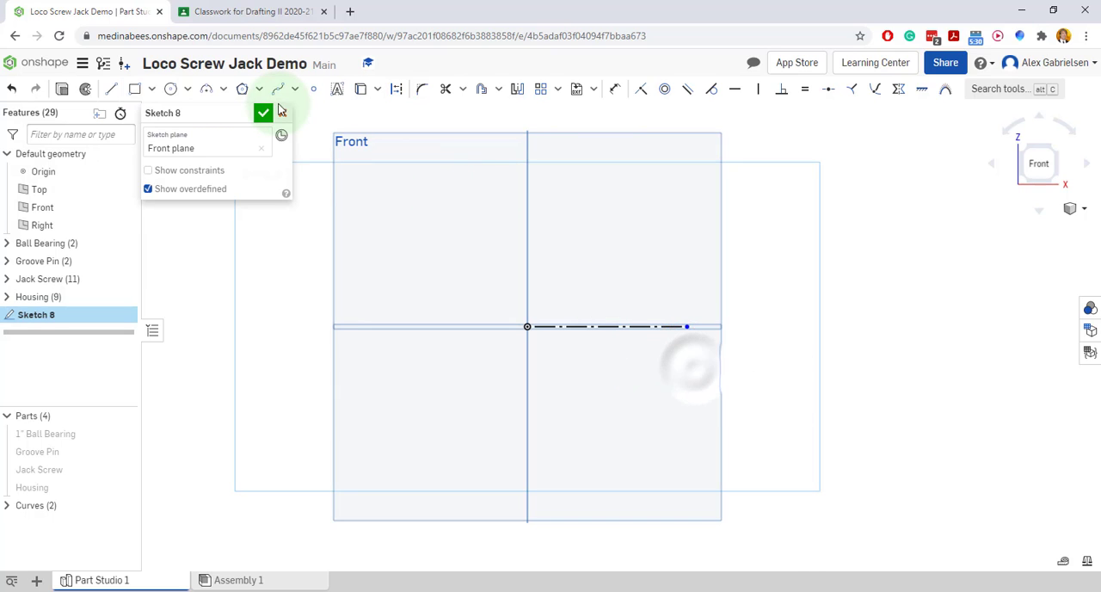
Draw a horizontal solid line about 2.24 long above the construction line, starting vertically in line with the origin
click(113, 90)
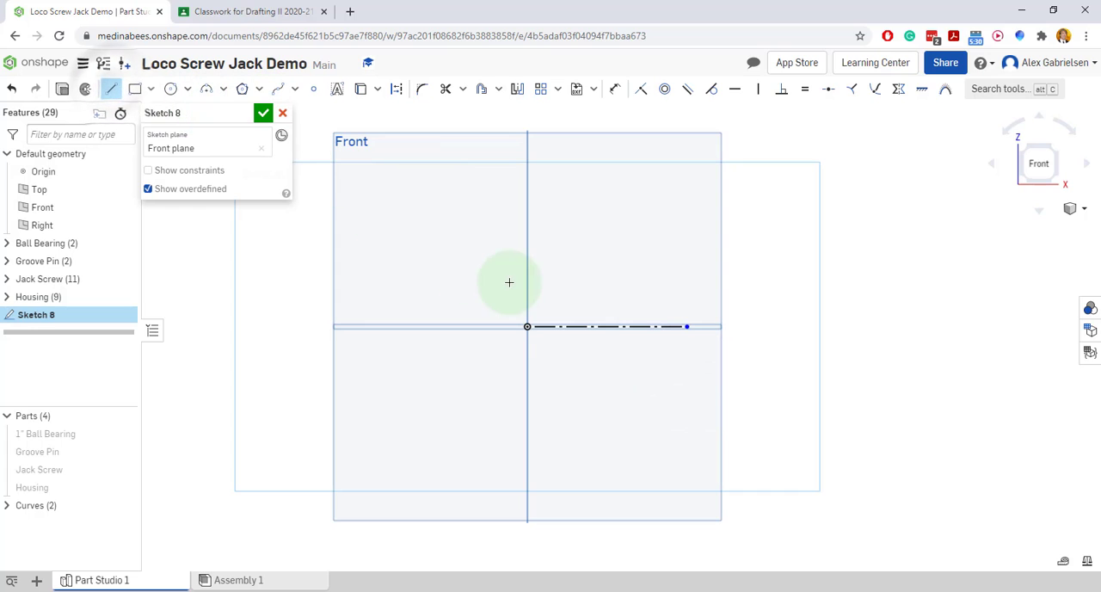
right_click(725, 267)
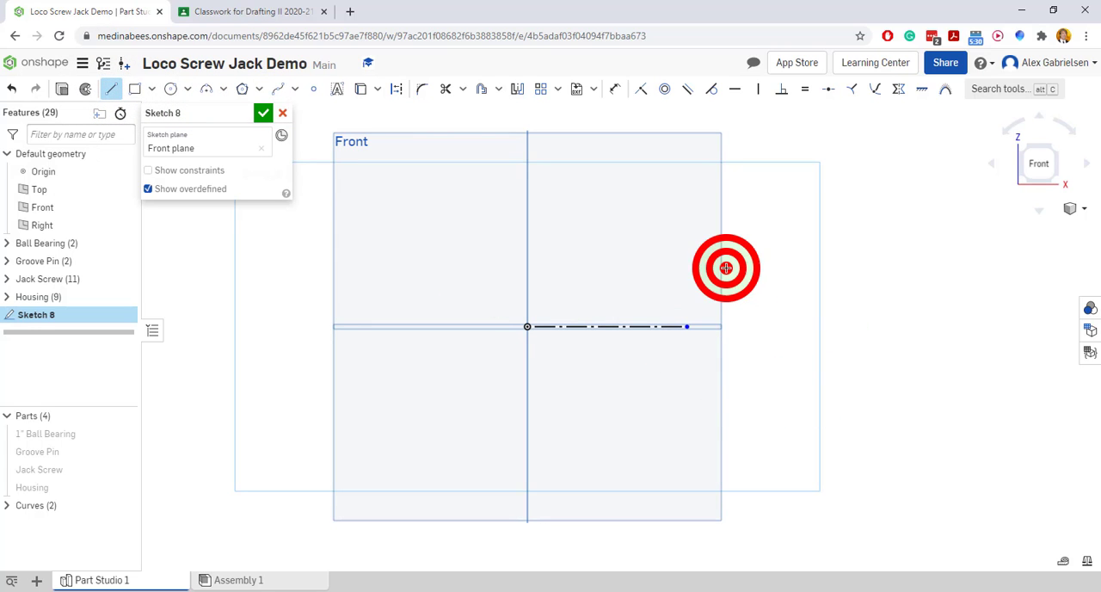
click(759, 412)
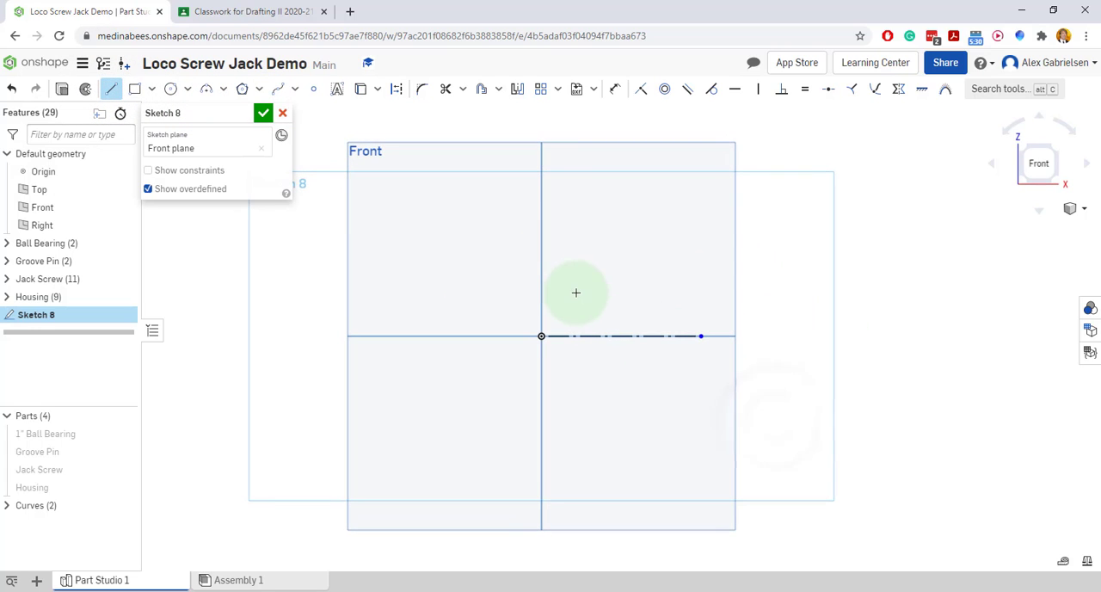
click(540, 258)
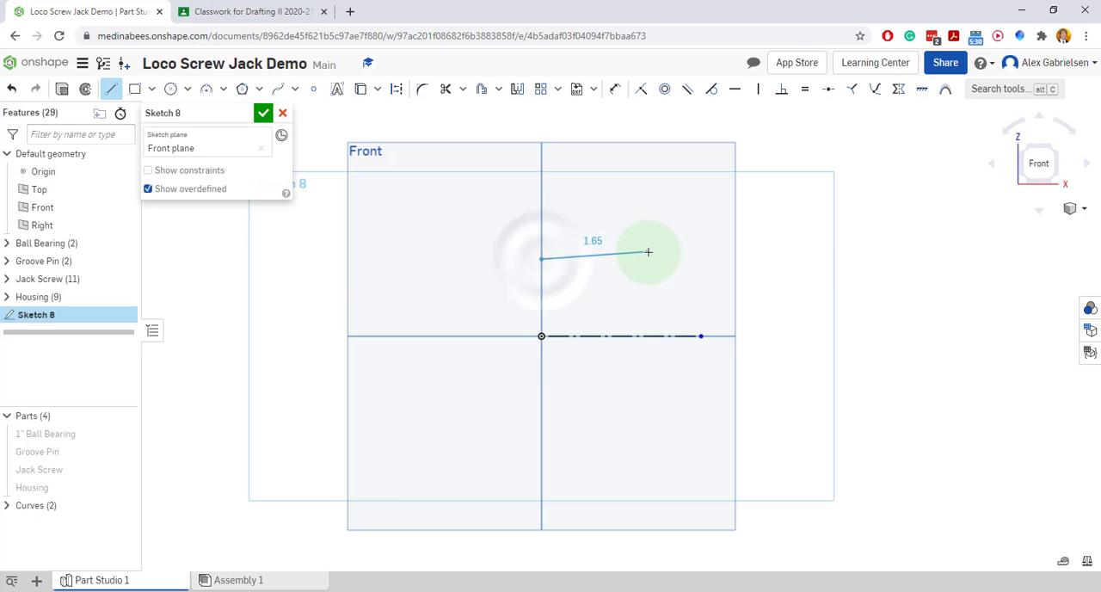
click(685, 259)
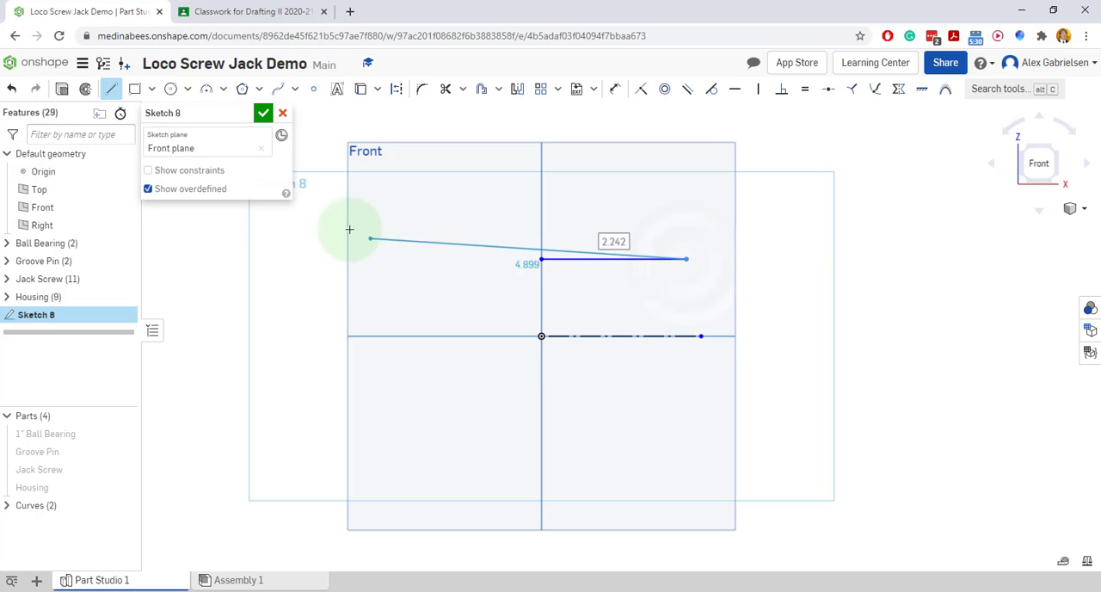
right_click(719, 300)
click(729, 305)
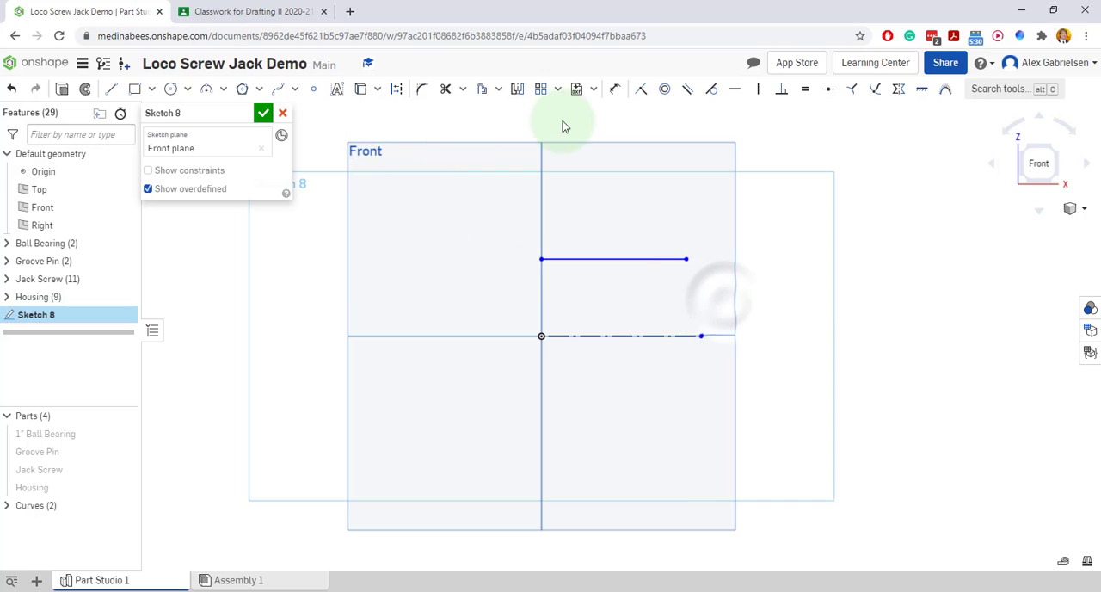
Dimension the upper line about the construction centerline as a diameter of 3.25
click(614, 89)
click(618, 258)
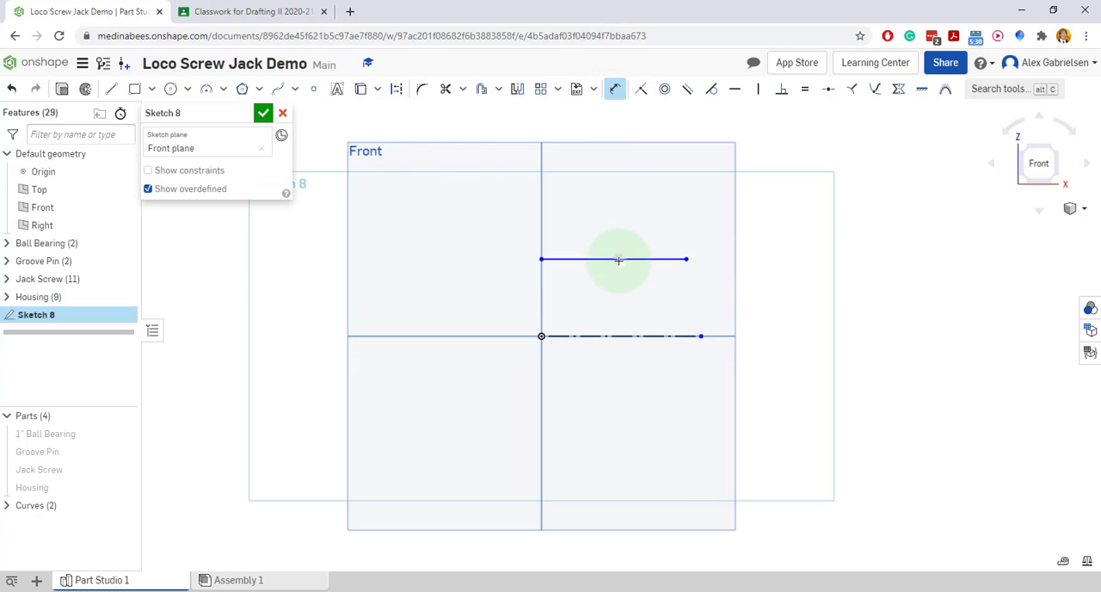
click(617, 335)
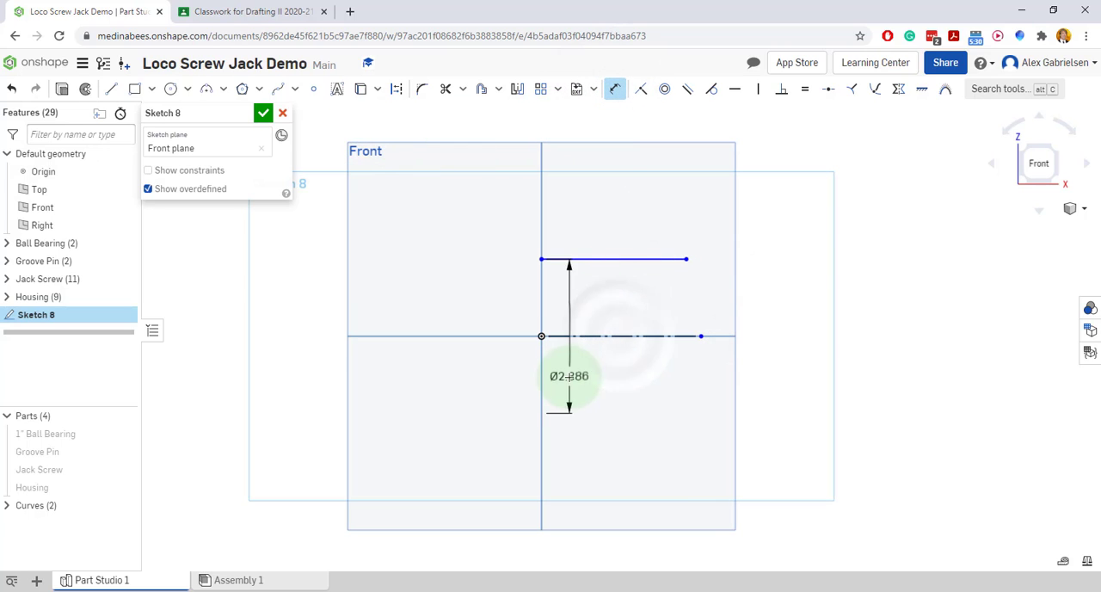
click(519, 430)
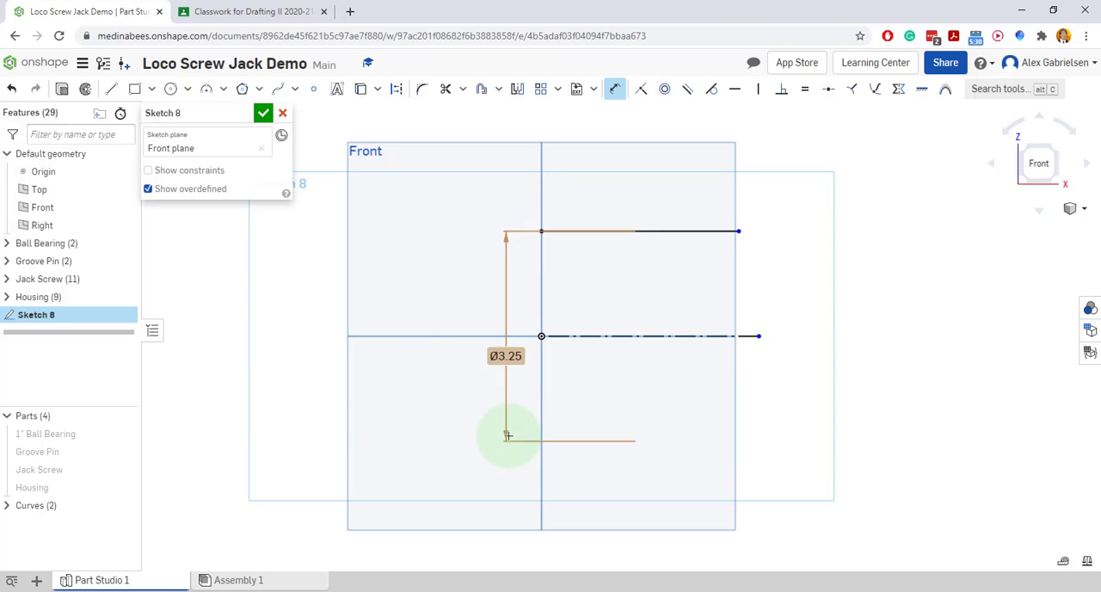
Draw a vertical line from the origin up to the start point of the upper horizontal line
click(112, 89)
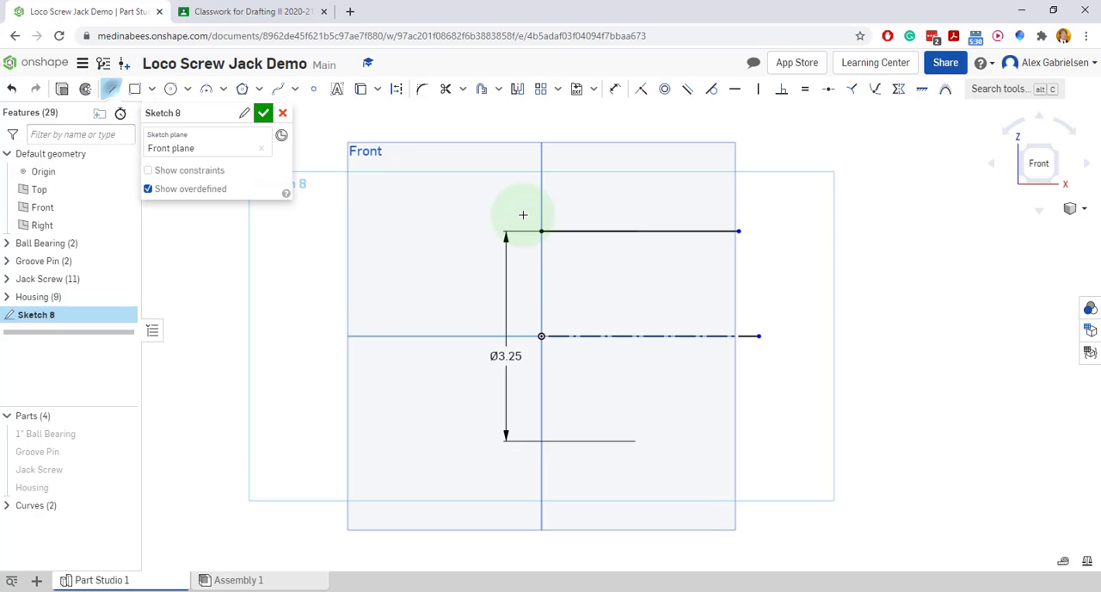
click(541, 336)
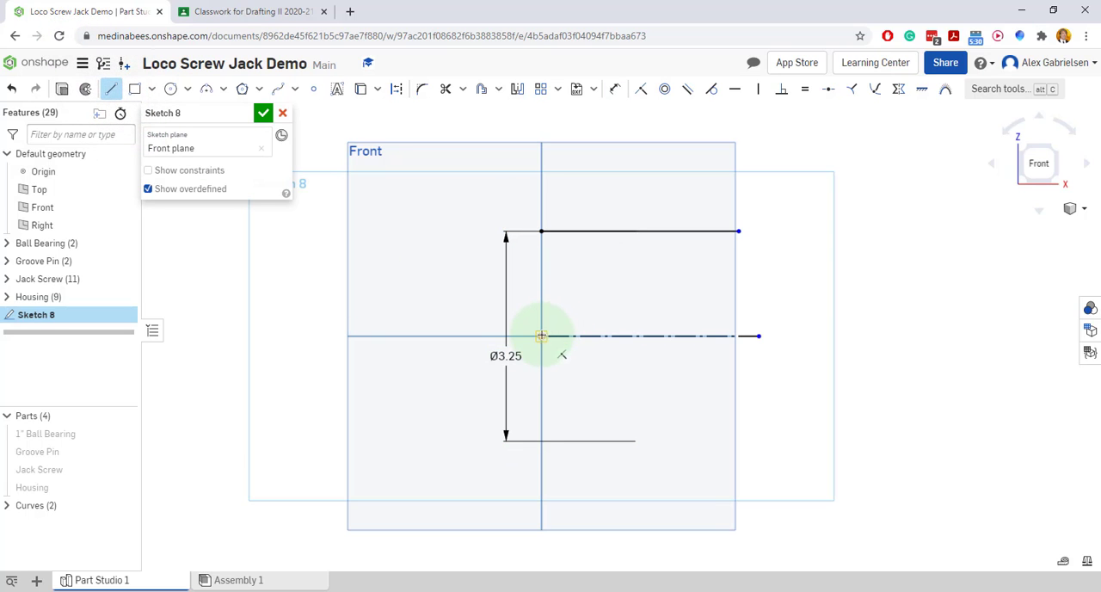
click(540, 230)
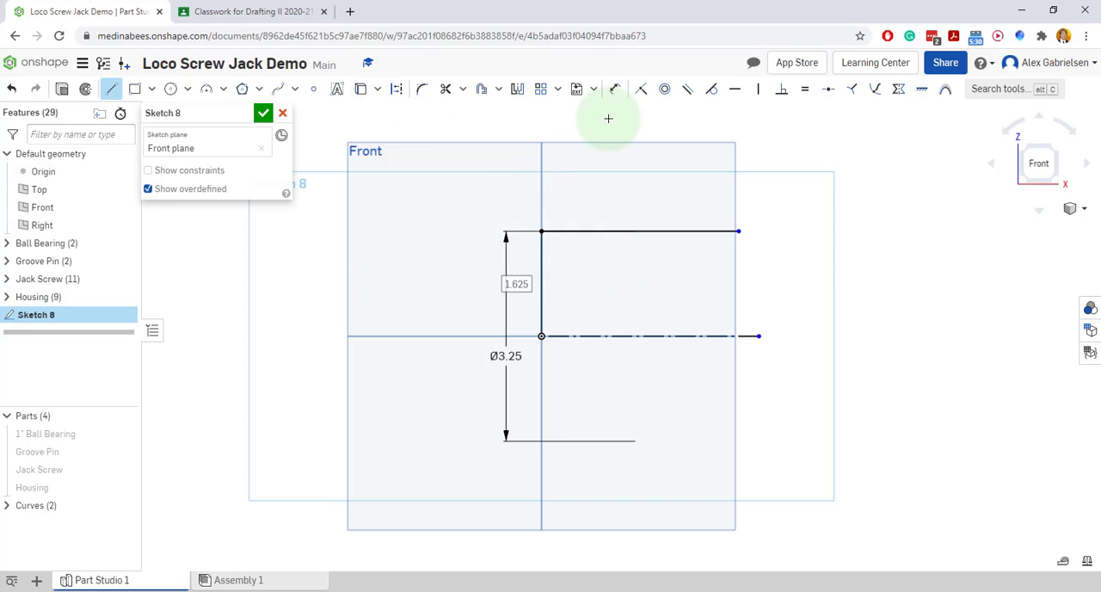
click(614, 90)
click(542, 287)
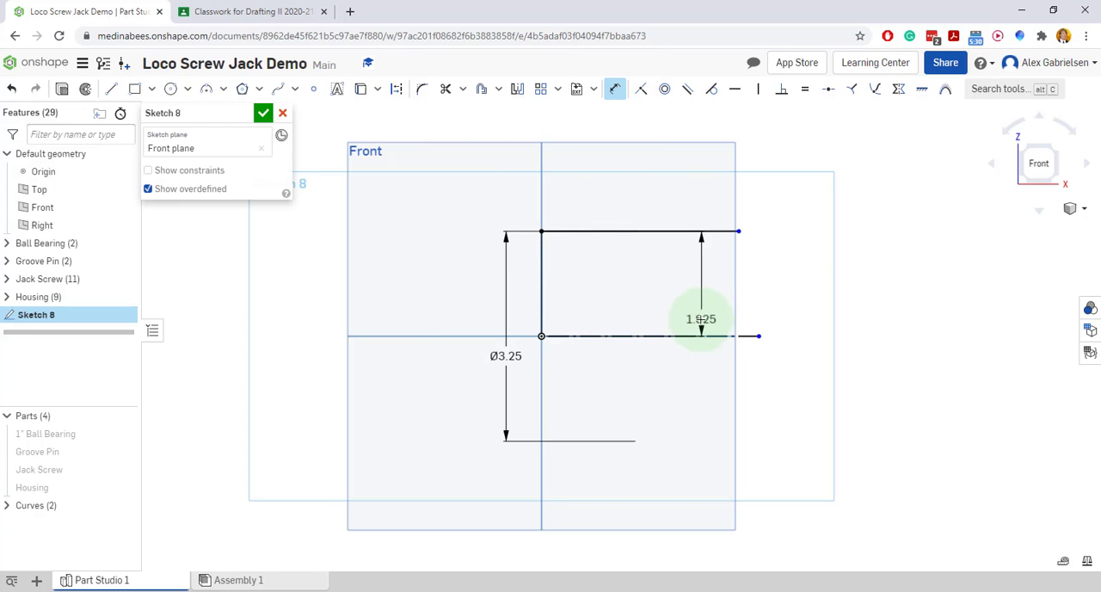
key(Escape)
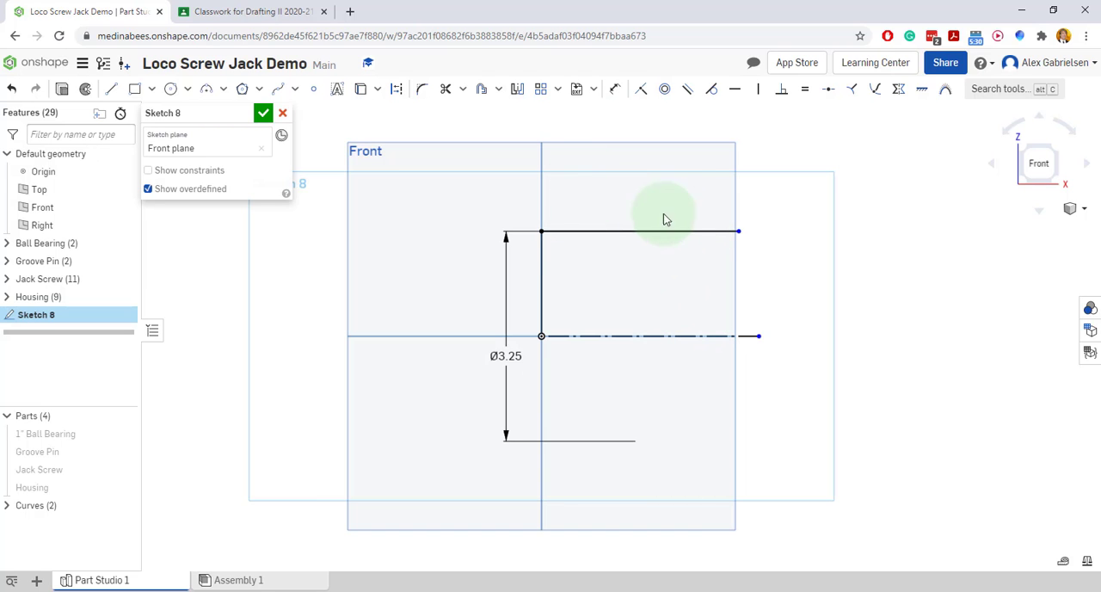
Check the ball cap's overall length in the reference drawing and draw a vertical line about 0.76 long between the upper line and the centerline
click(264, 12)
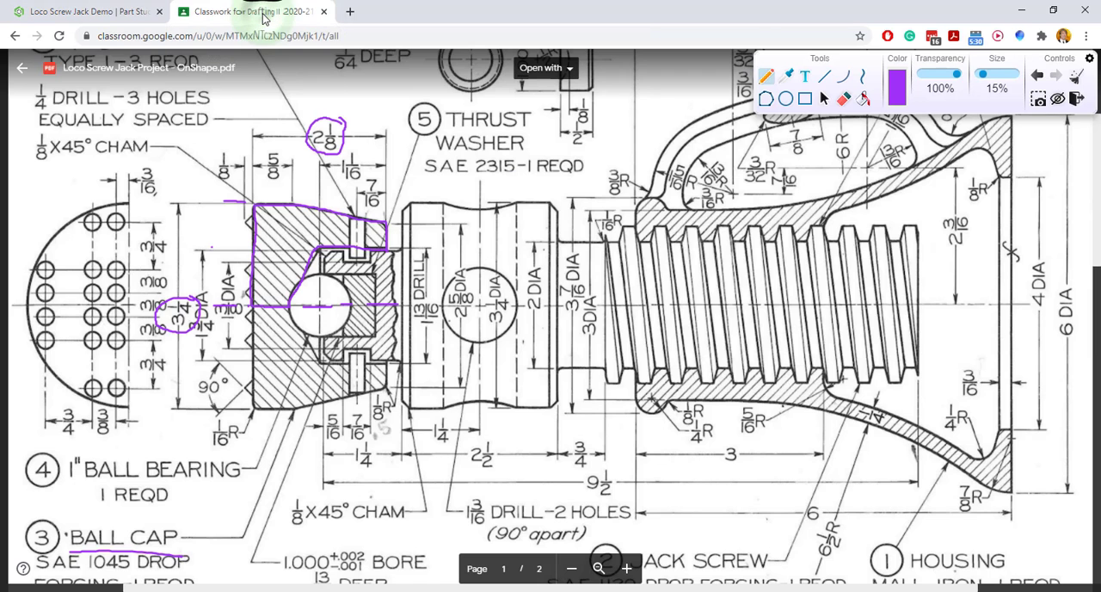
click(147, 15)
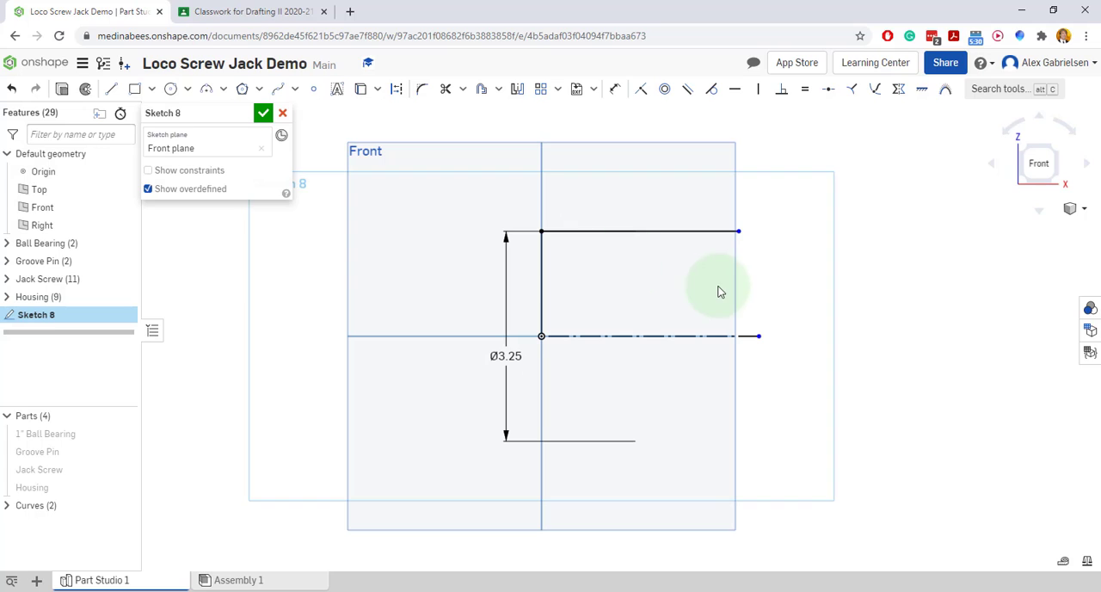
click(113, 89)
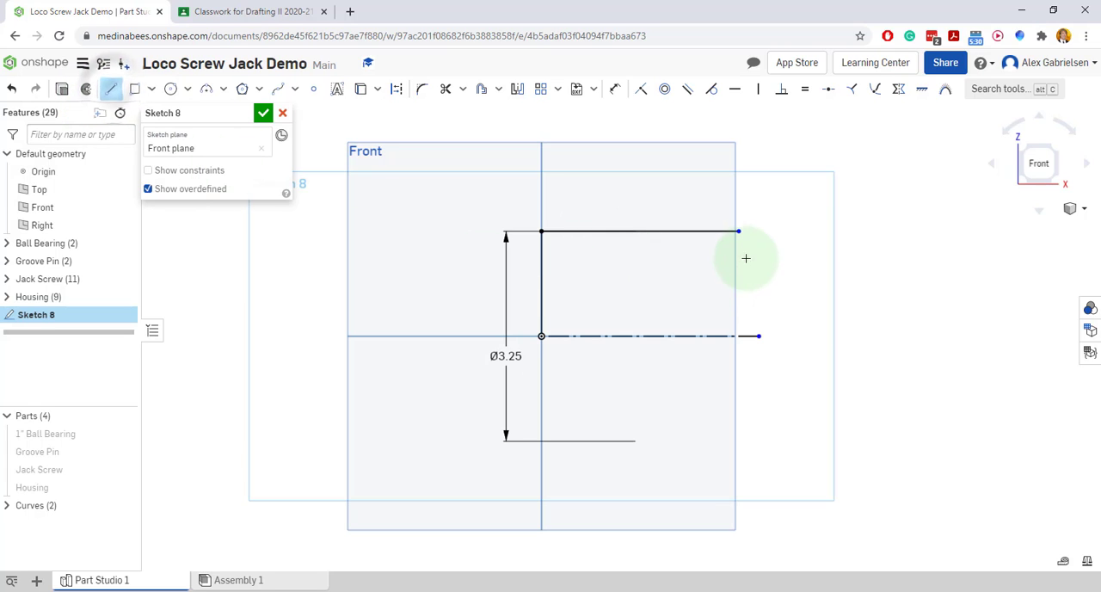
click(676, 247)
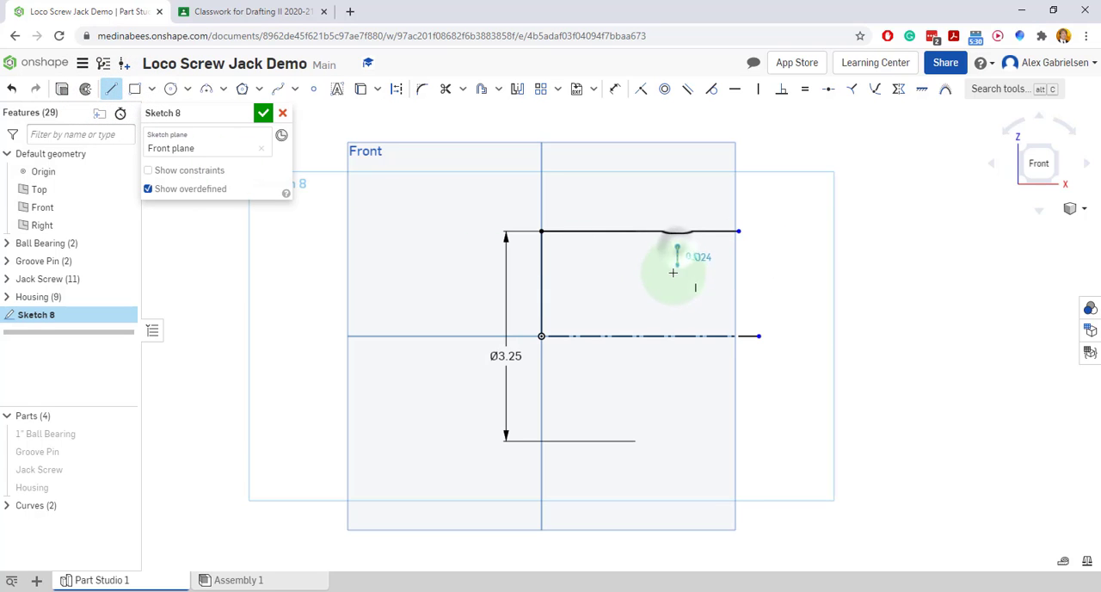
click(677, 295)
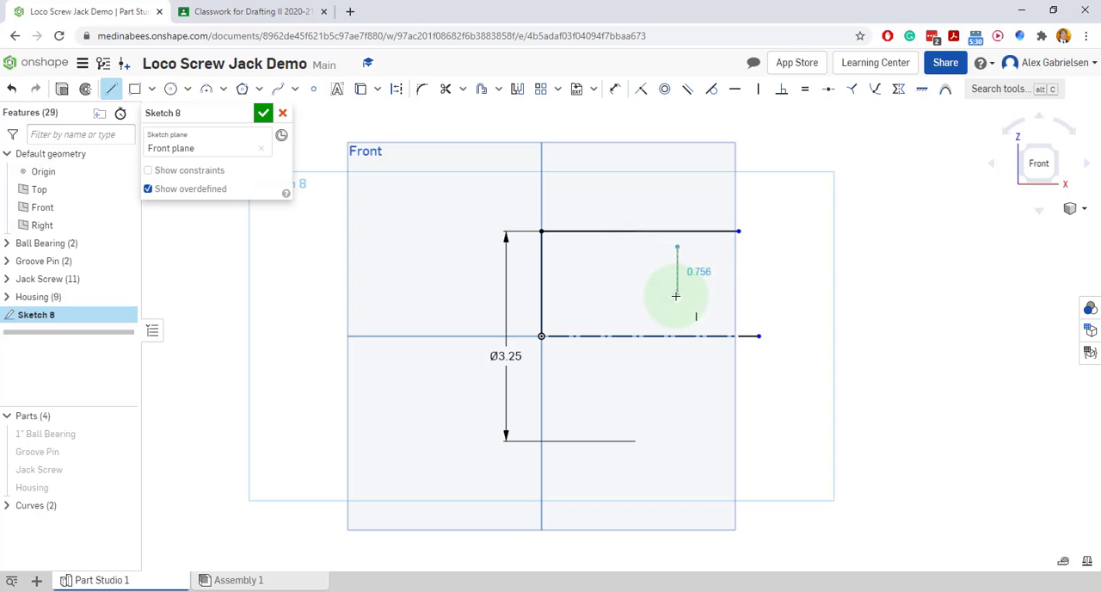
right_click(713, 319)
click(716, 322)
Dimension the horizontal distance from the vertical line at the origin to the short free vertical line as 2.125
right_click(701, 294)
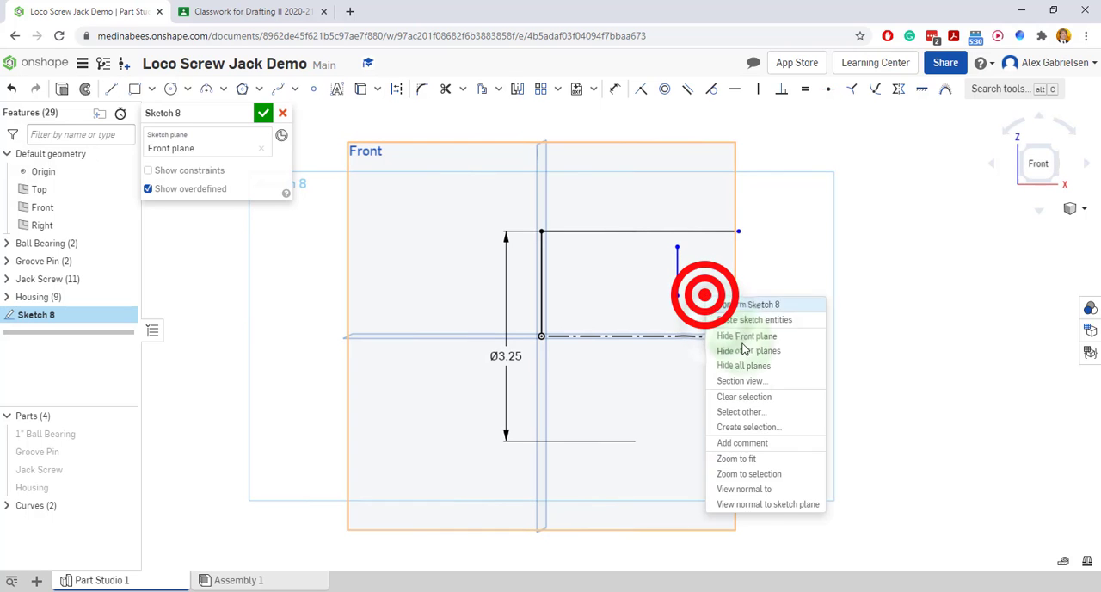
click(761, 490)
click(584, 350)
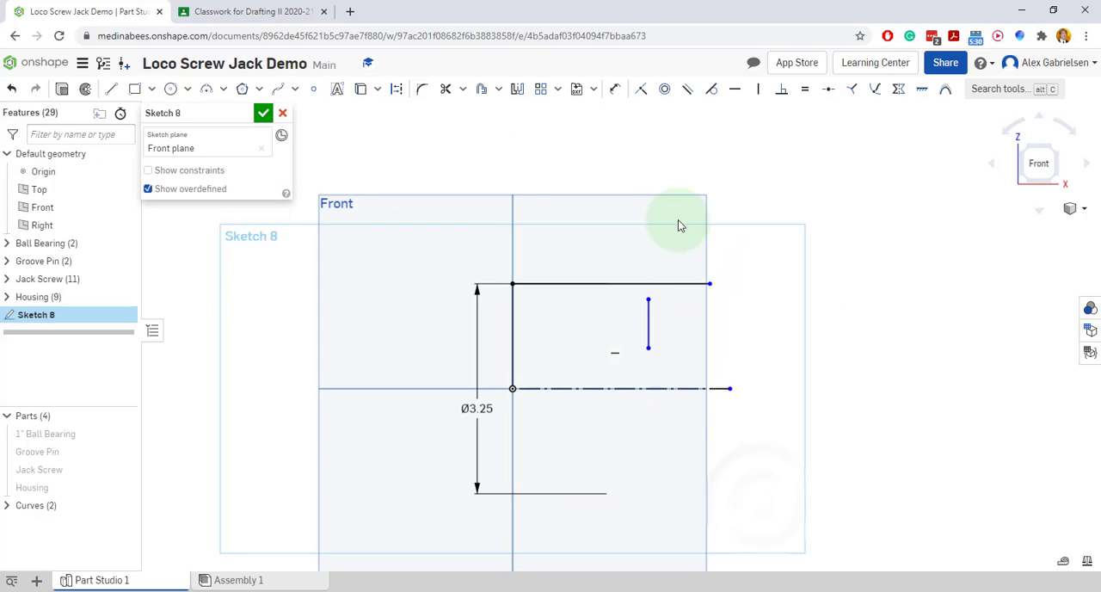
click(617, 91)
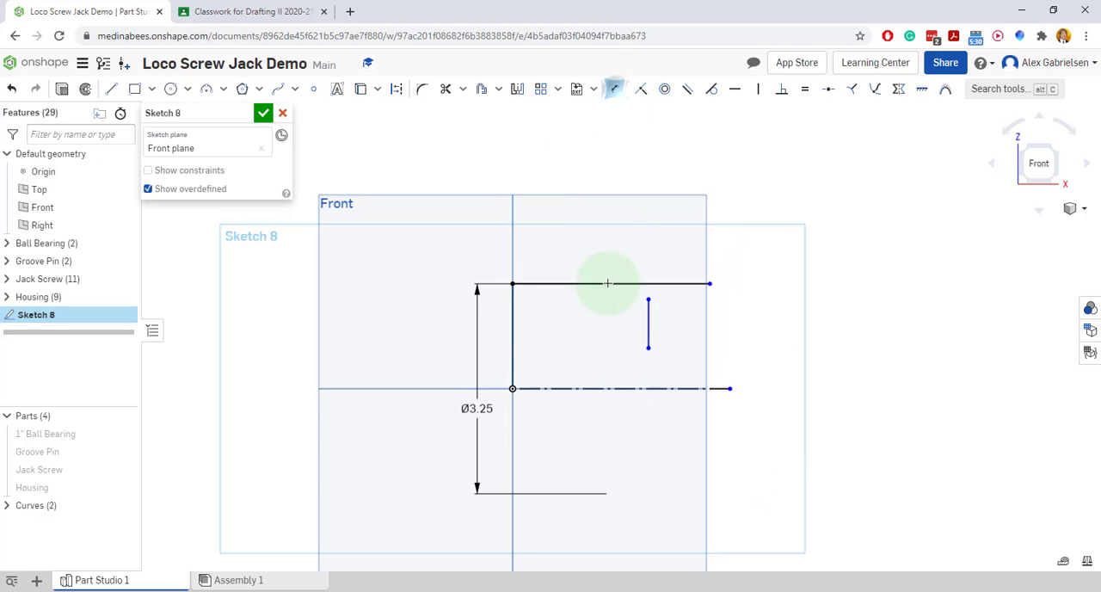
click(512, 322)
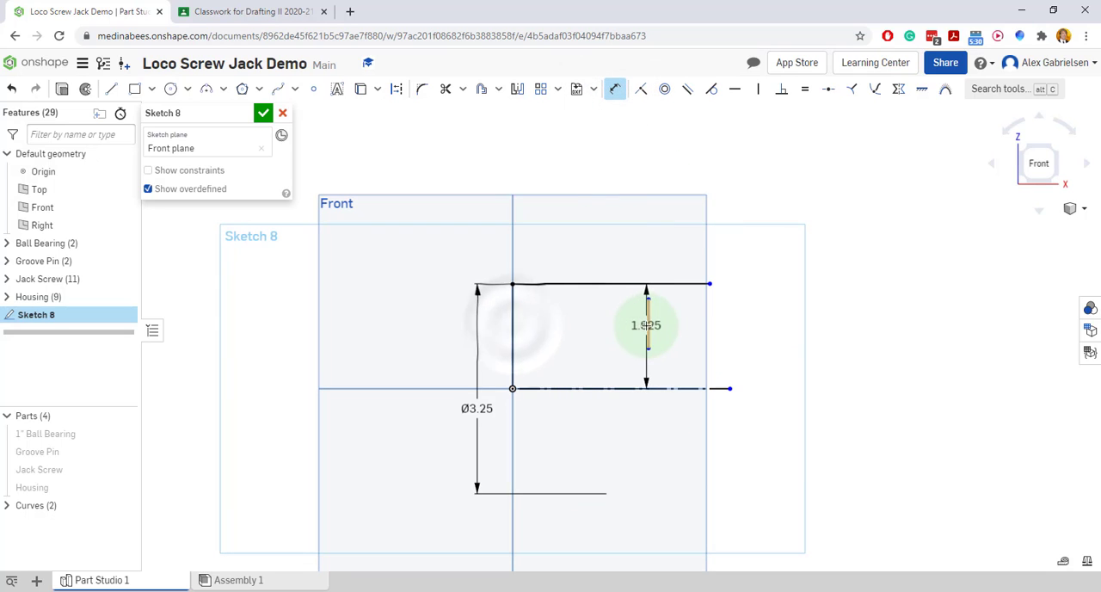
click(647, 325)
click(578, 220)
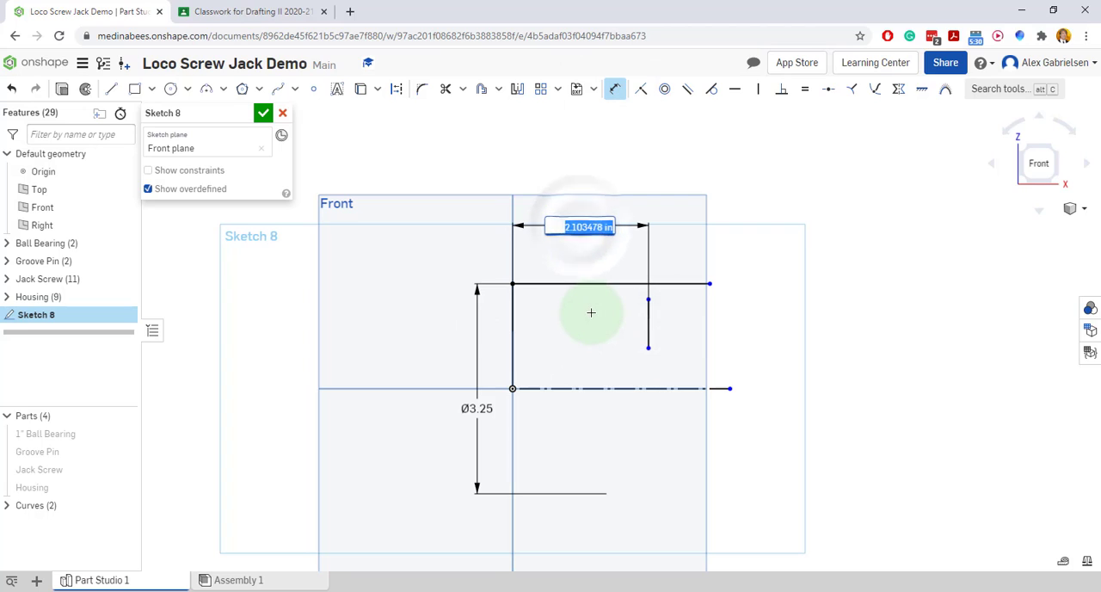
text(2.125)
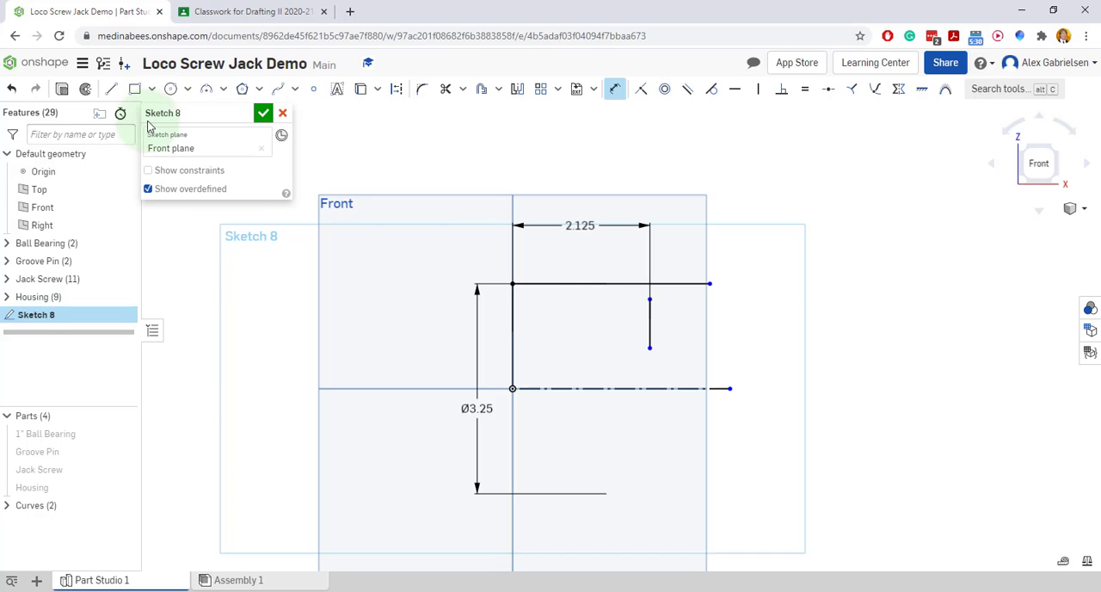
Draw a sloped line about 1.196 long from the upper end of the short vertical line to the upper horizontal line
click(110, 89)
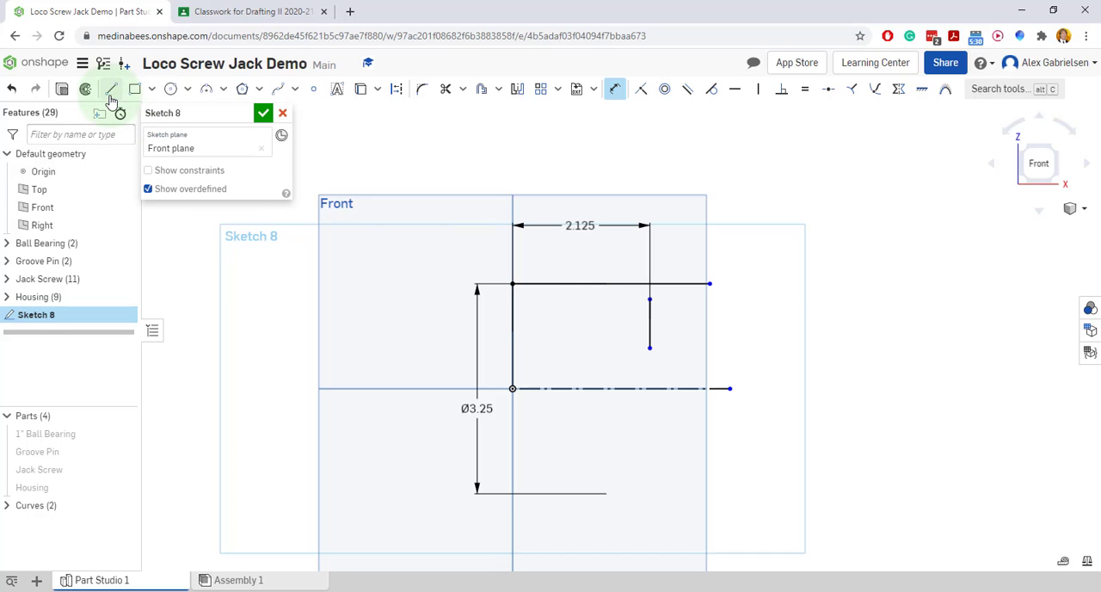
click(649, 299)
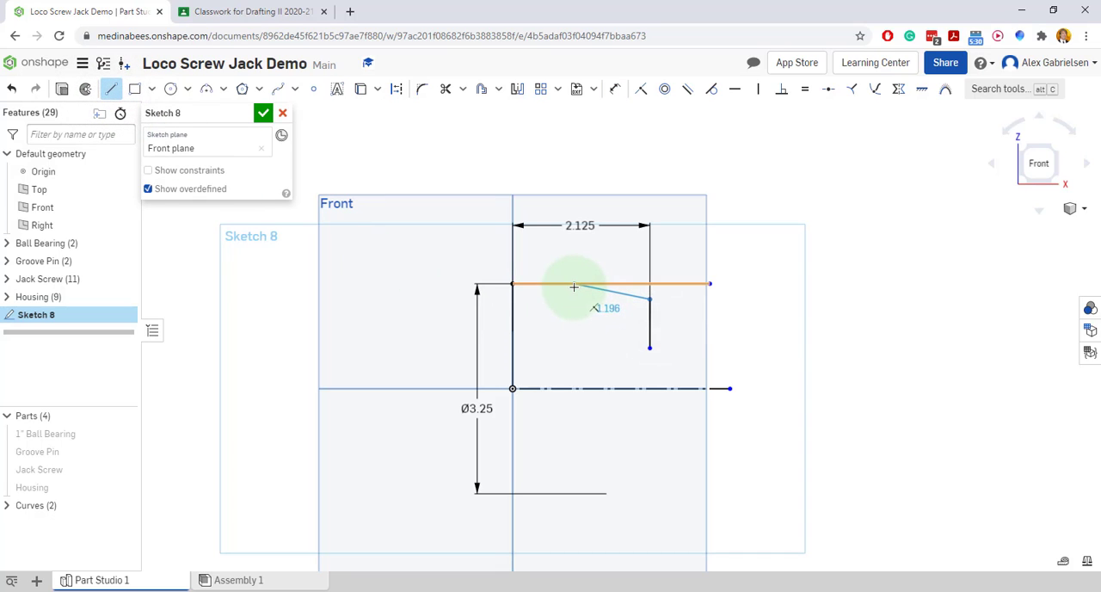
click(573, 284)
right_click(591, 355)
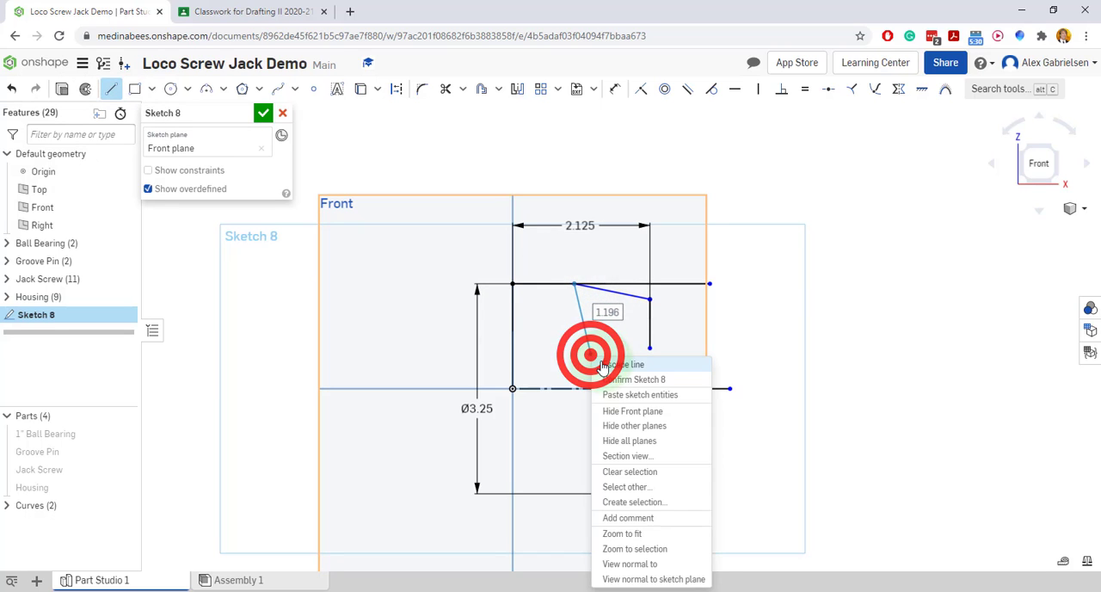
click(613, 364)
Trim off the part of the upper horizontal line that extends past the start of the sloped line
click(445, 89)
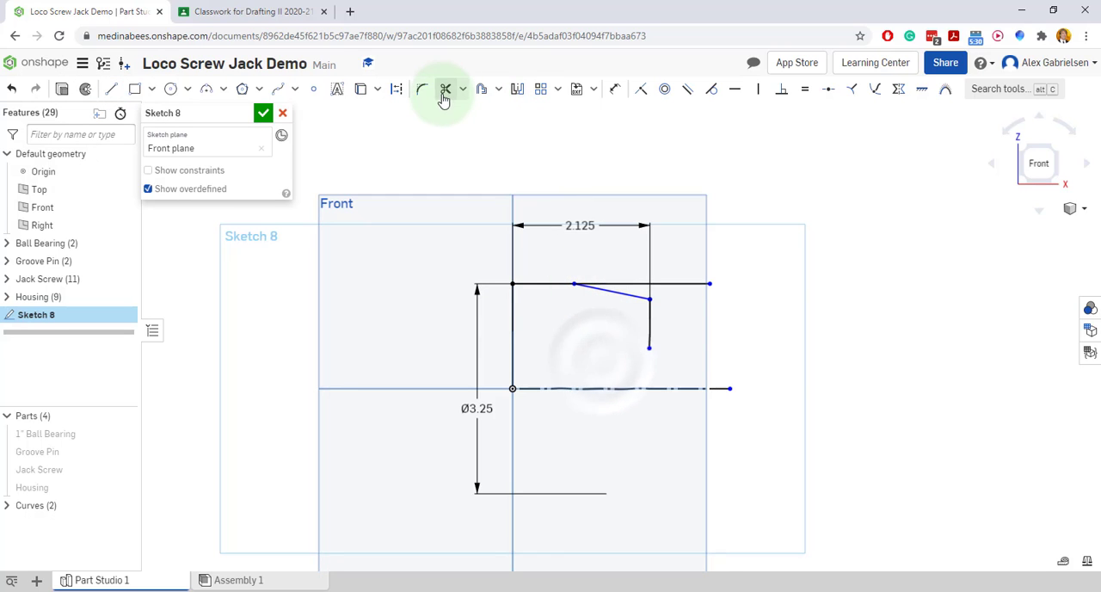
click(622, 283)
click(678, 283)
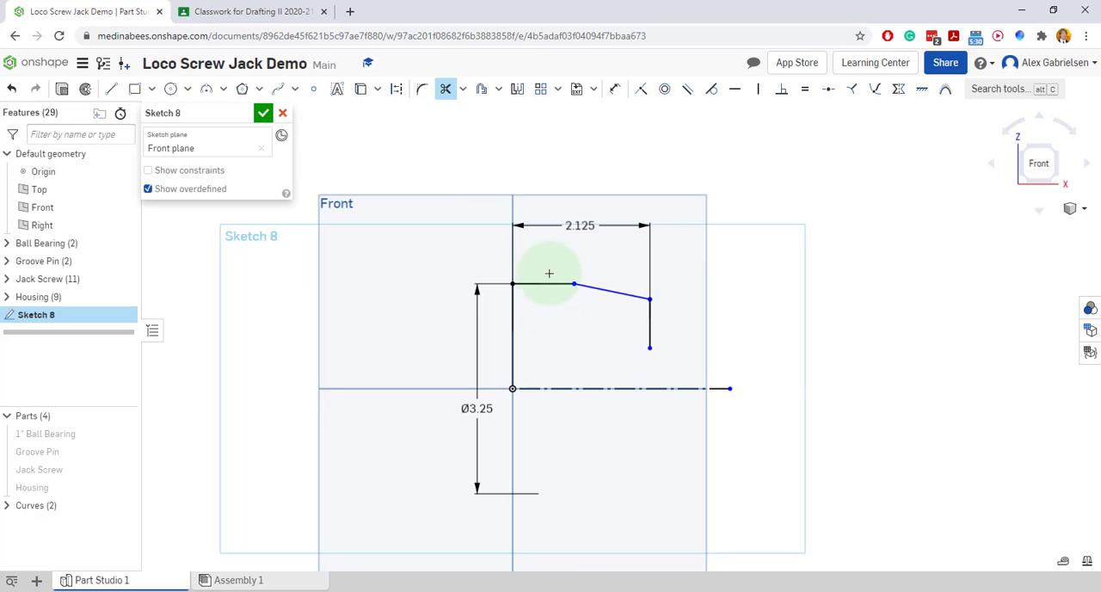
Check the length of the cap's straight outer portion in the reference drawing and dimension the upper horizontal line as 0.625
click(249, 11)
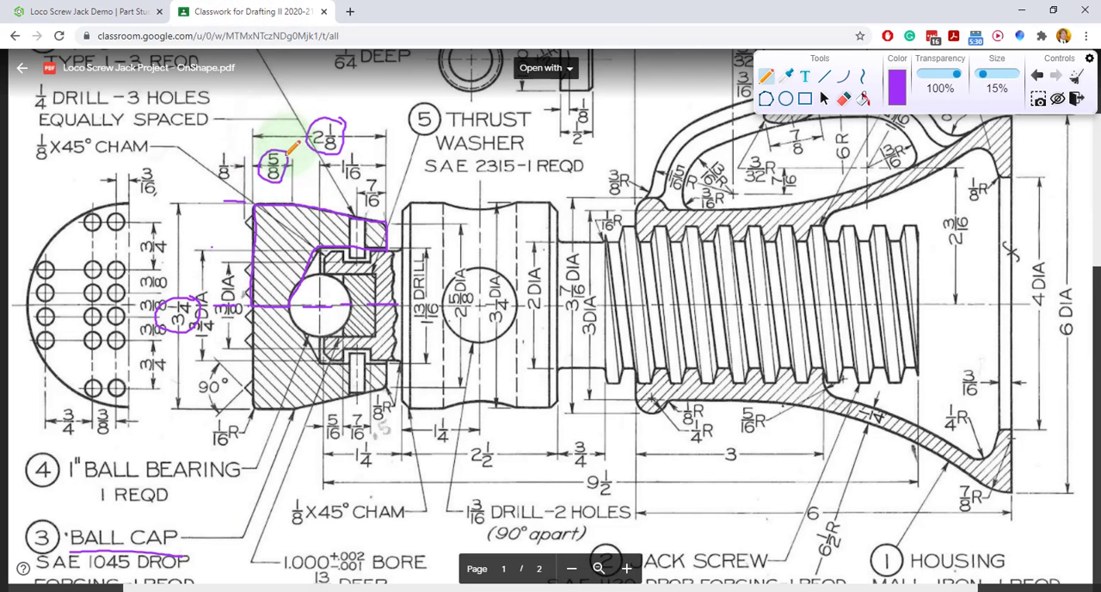
click(112, 11)
click(614, 88)
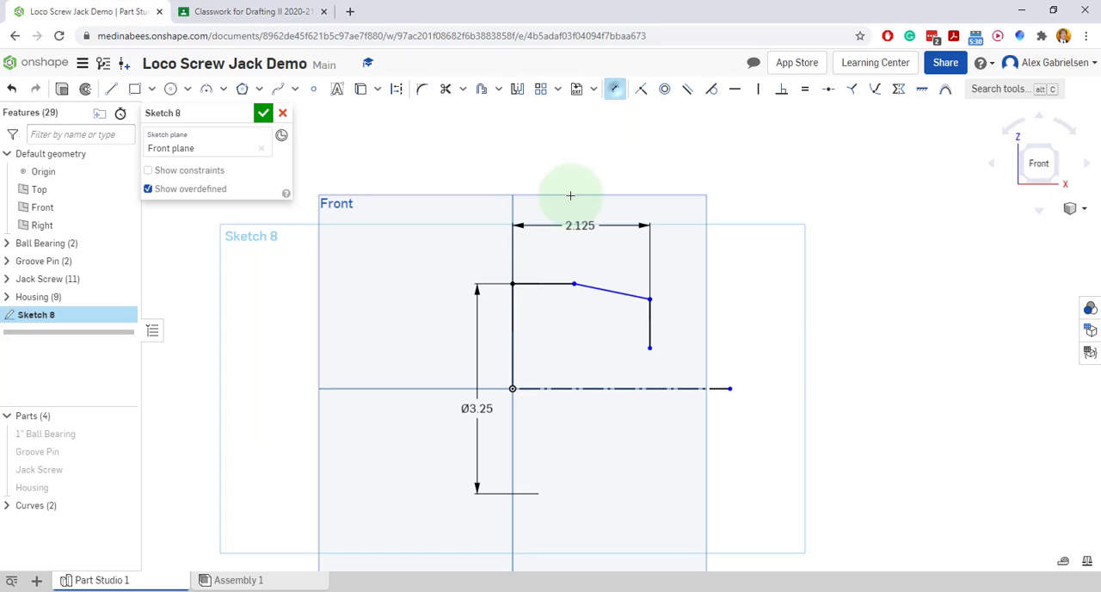
click(547, 285)
click(544, 260)
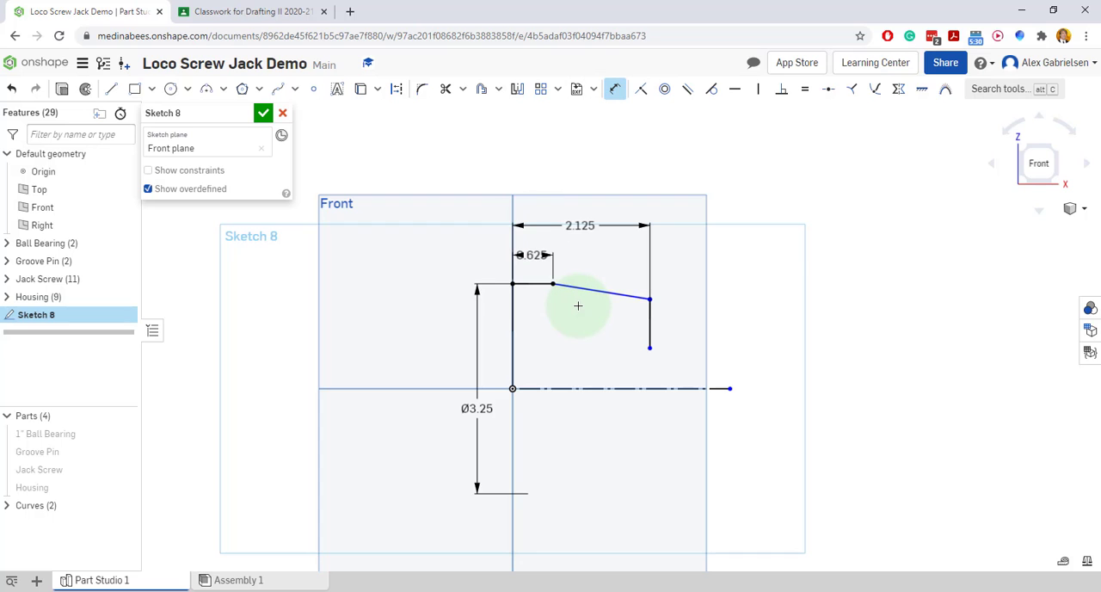
Mark the extension line and circle the 2 5/8 diameter of the ball cap's tapered end in the reference drawing
click(262, 17)
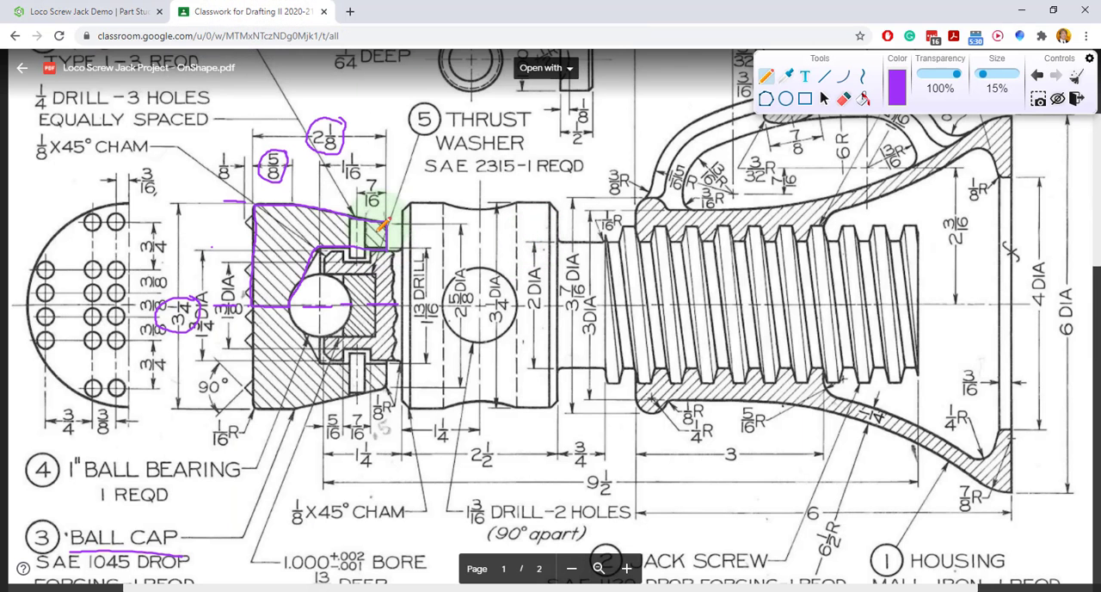
drag(350, 215, 481, 223)
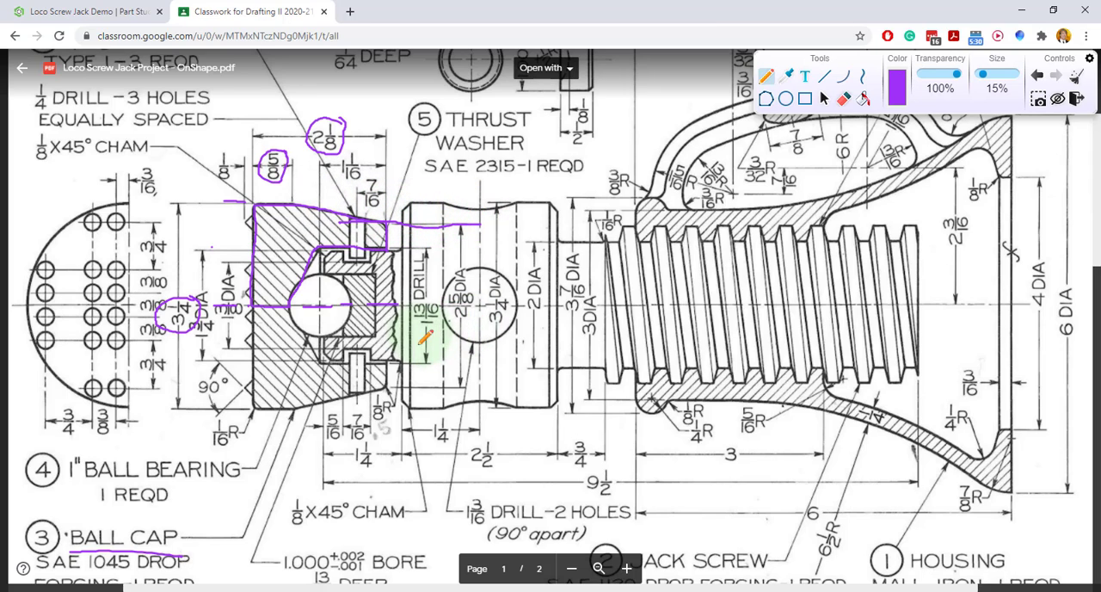
mouse_move(472, 276)
mouse_down()
mouse_move(442, 260)
mouse_move(457, 314)
mouse_move(473, 258)
mouse_up()
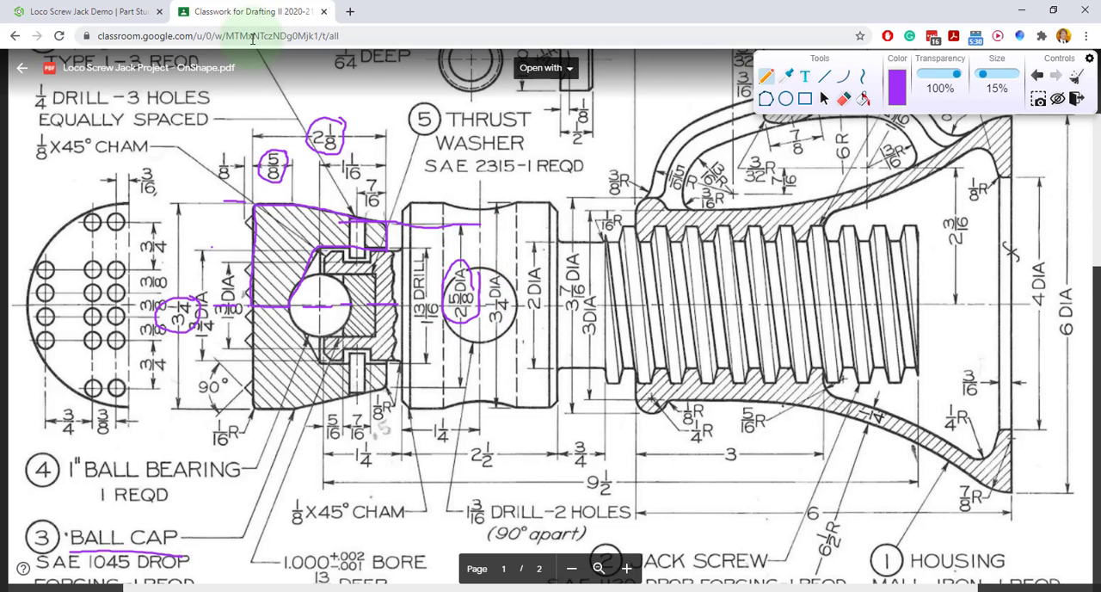
click(86, 13)
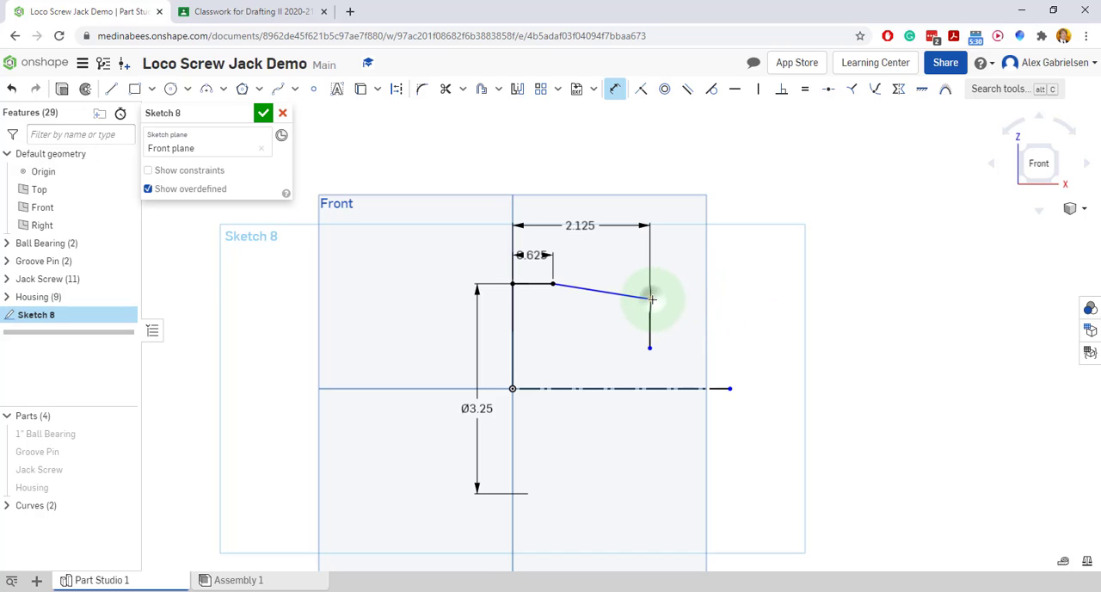
Dimension the outer end of the sloped line about the construction centerline as a diameter of 2.625
key(d)
click(657, 388)
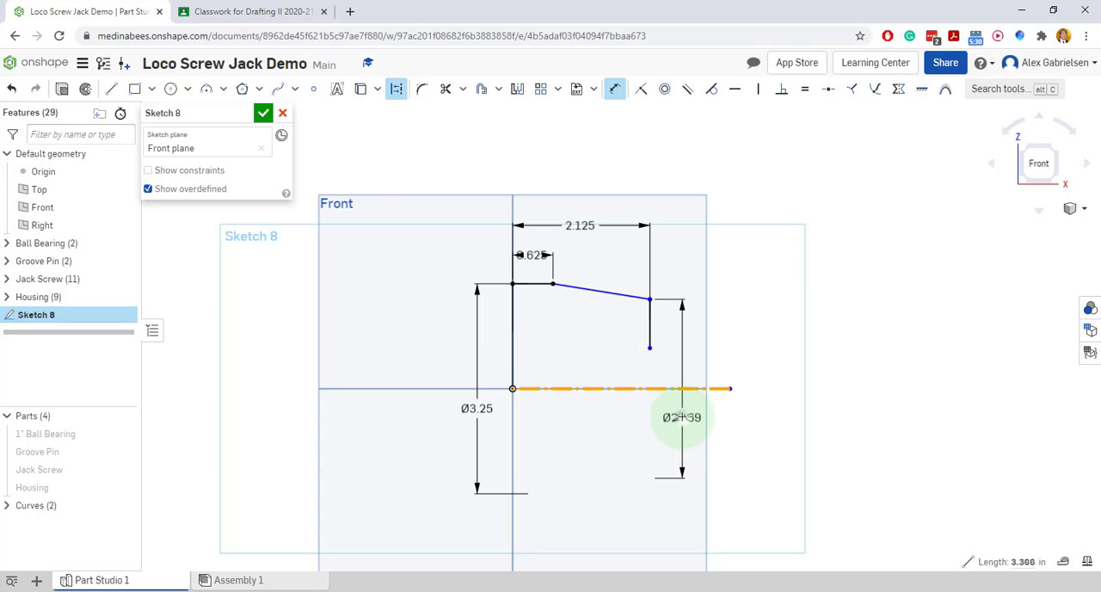
click(682, 417)
click(245, 11)
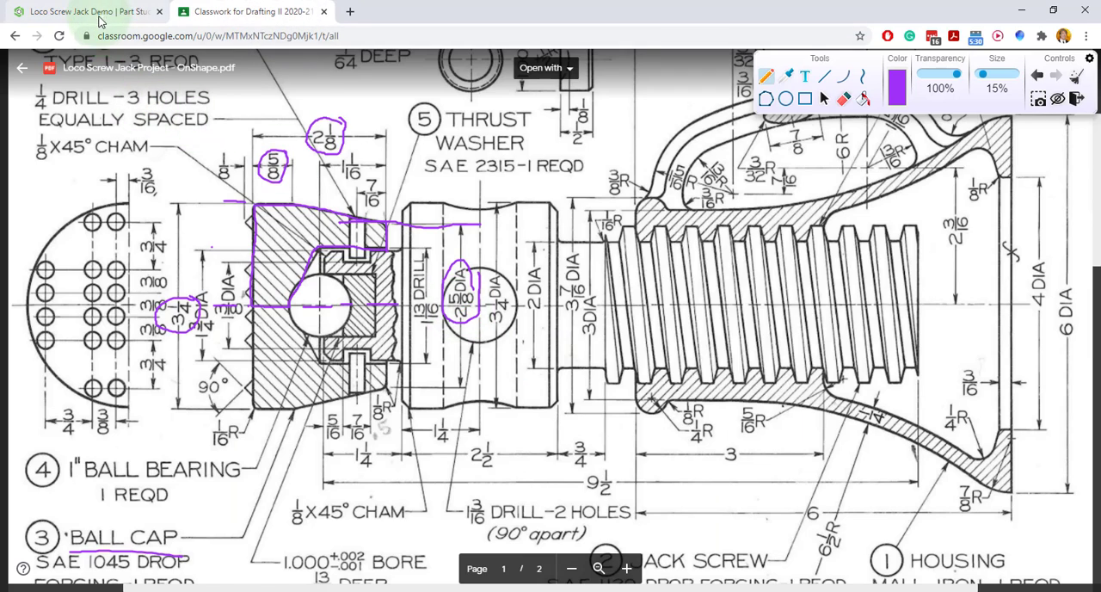
click(99, 14)
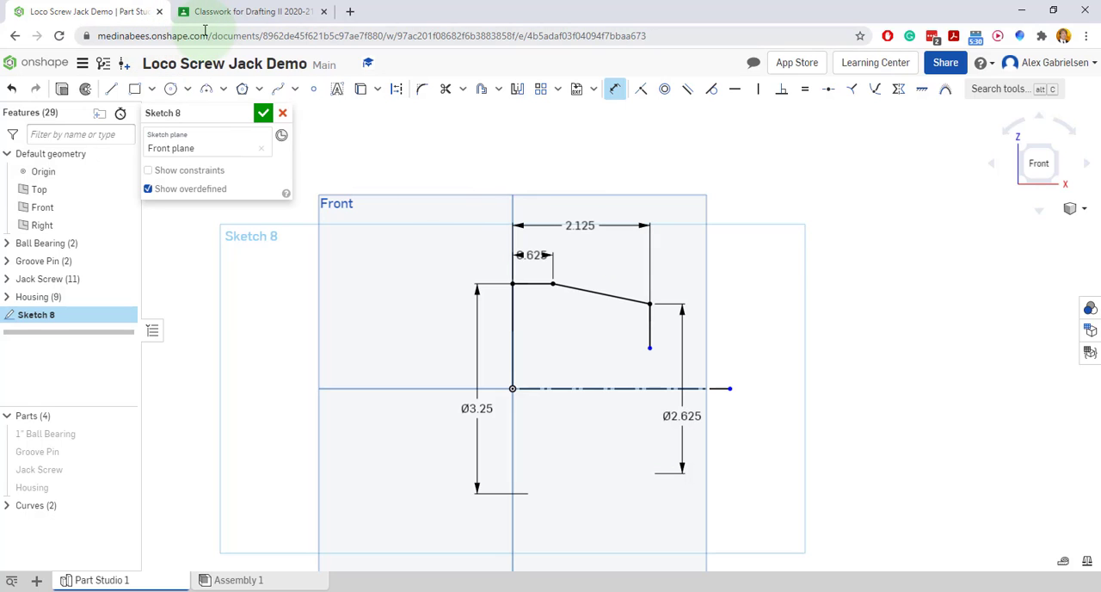
Close the profile from the short vertical line's lower end with a horizontal line about 1.18, a slanted line about 0.75 to the centerline, and a line to the origin
click(111, 89)
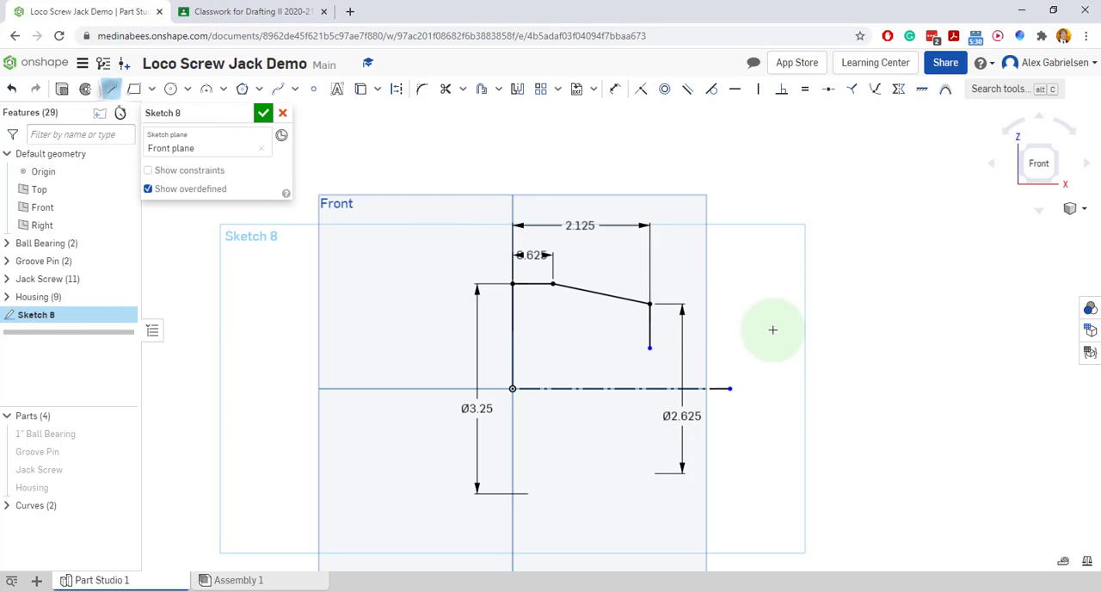
click(649, 348)
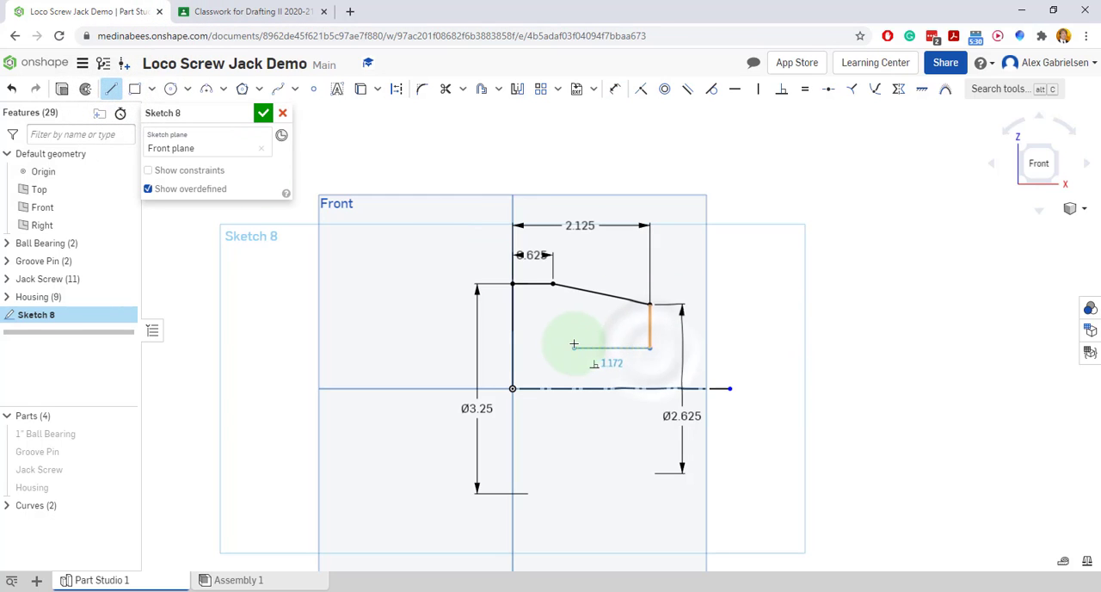
click(573, 347)
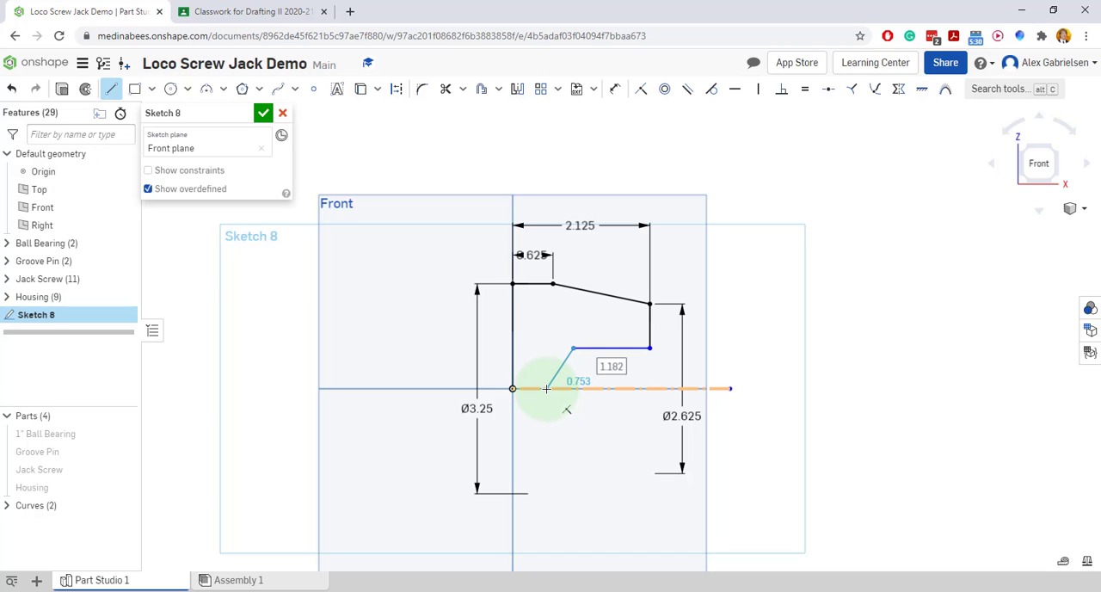
click(546, 389)
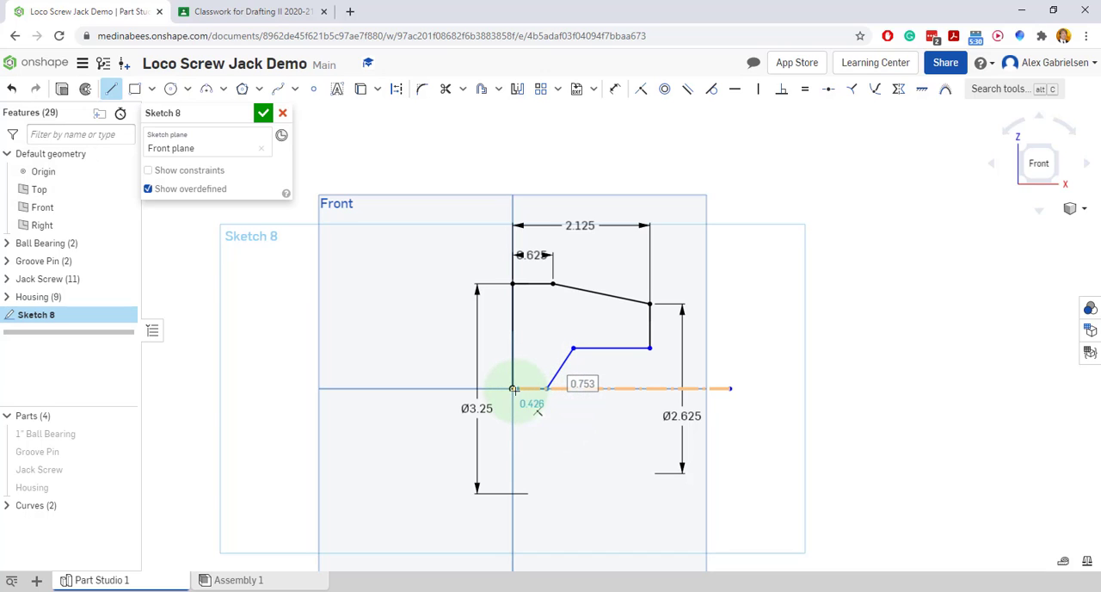
click(512, 389)
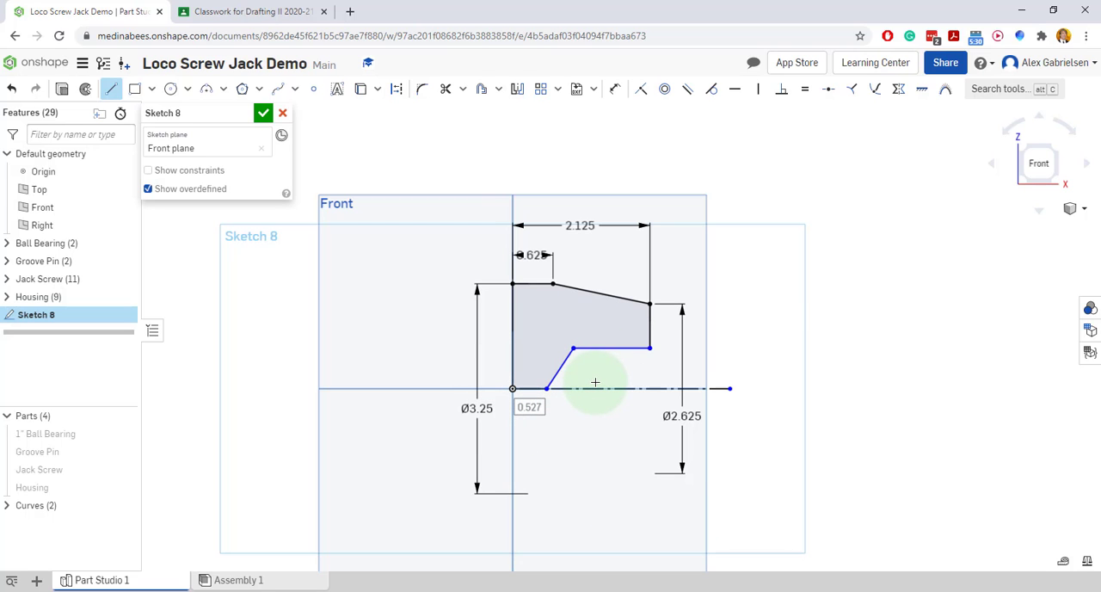
Circle the 1 13/16 drill diameter of the ball cap's bore in the reference drawing
click(258, 13)
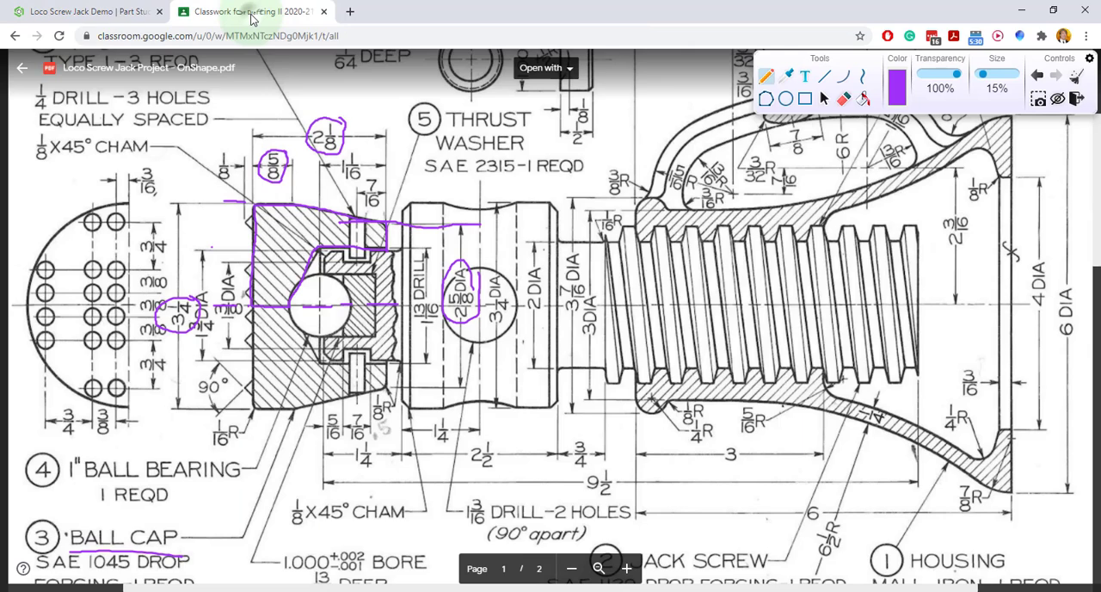
mouse_move(444, 305)
mouse_down()
mouse_move(418, 273)
mouse_move(434, 327)
mouse_move(446, 294)
mouse_up()
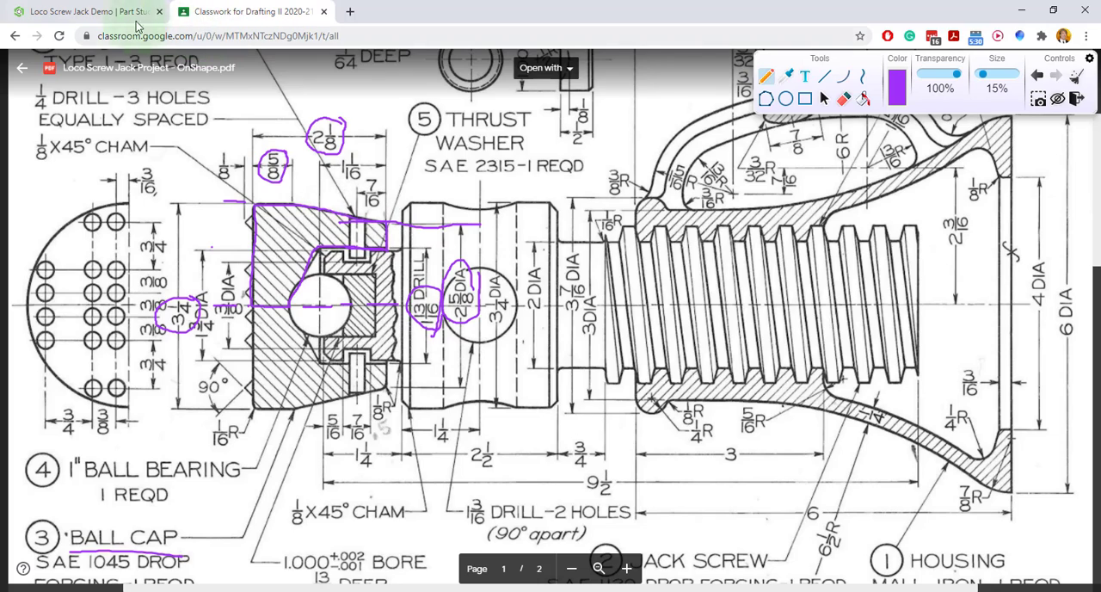
click(110, 9)
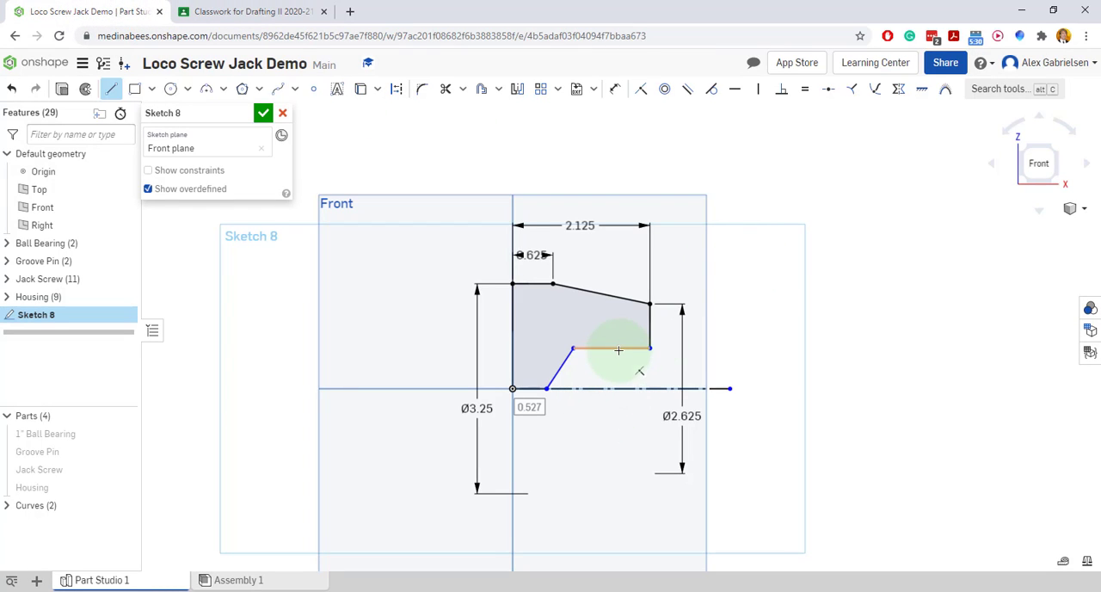
Dimension the inner horizontal line about the construction centerline as a diameter of 1.813
click(614, 88)
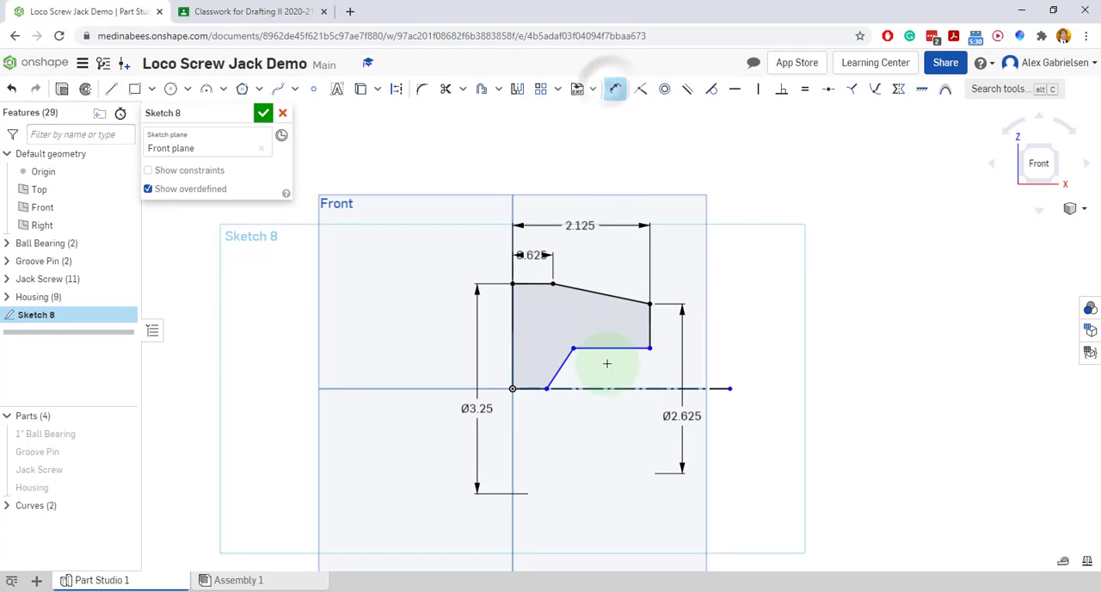
click(608, 347)
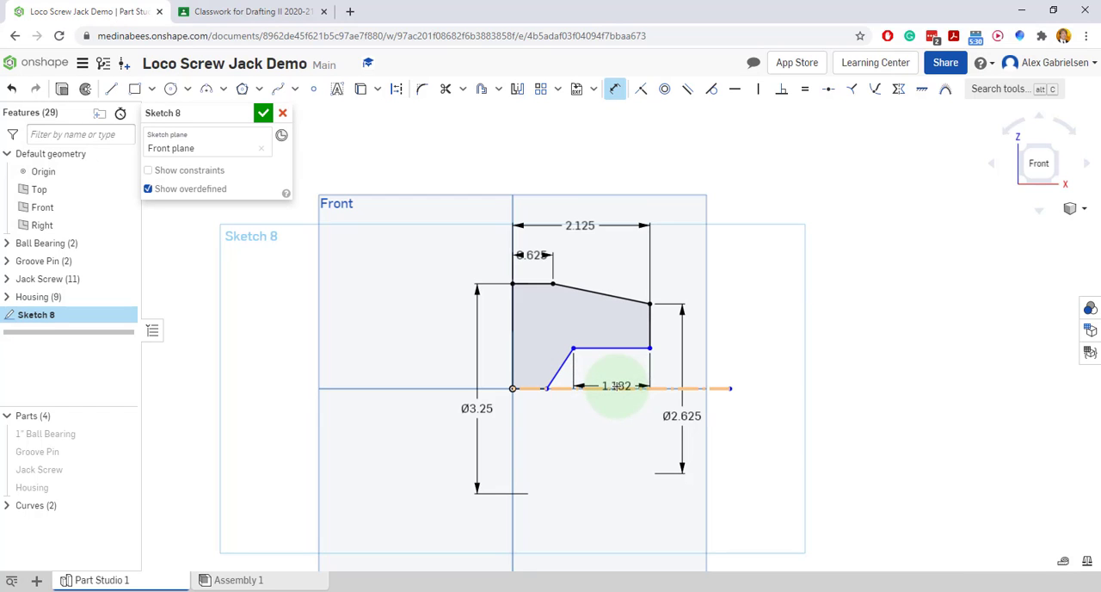
click(615, 388)
click(625, 417)
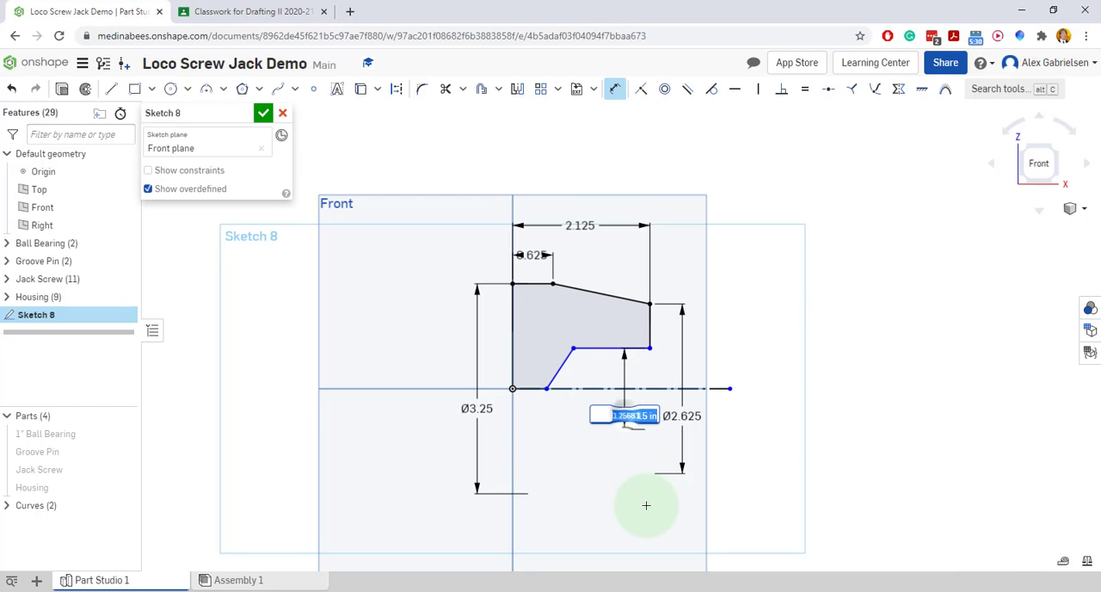
text(1)
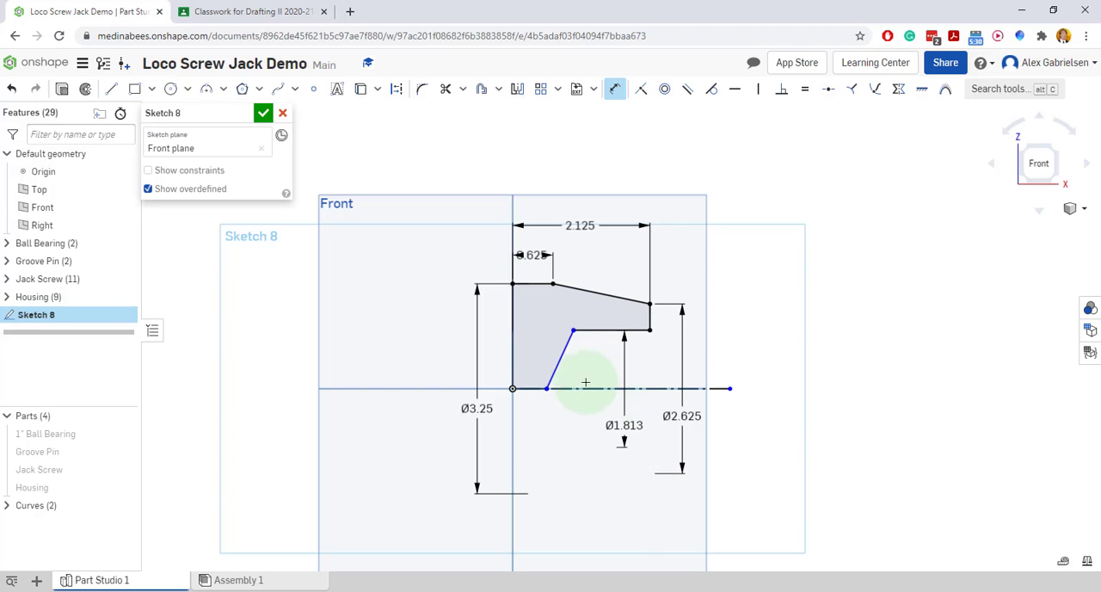
Dimension the angle between the slanted line and the inner horizontal line as 120°
click(559, 363)
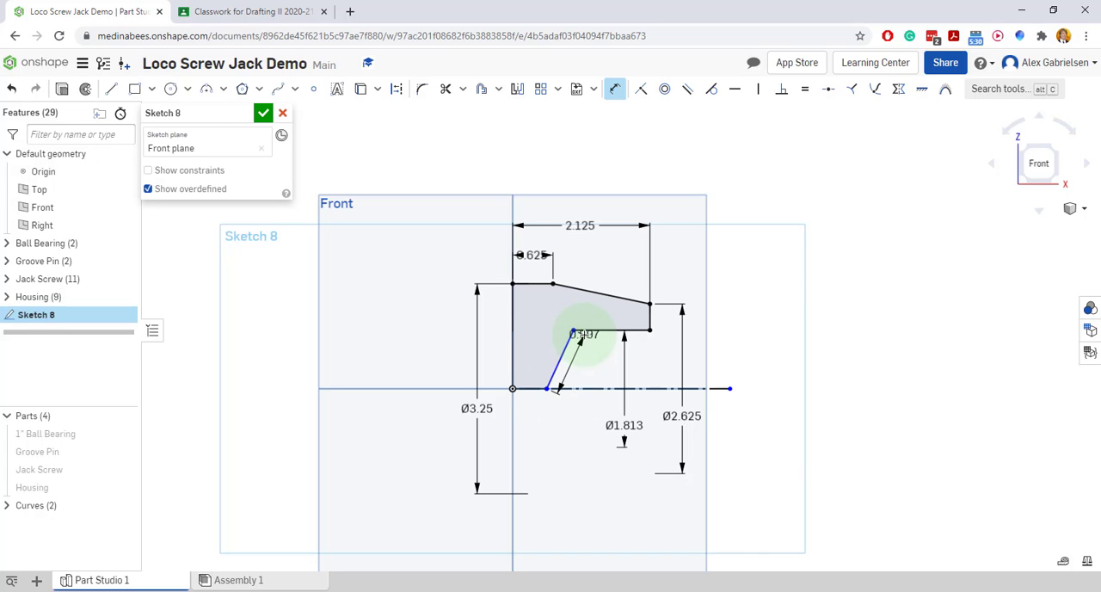
click(588, 330)
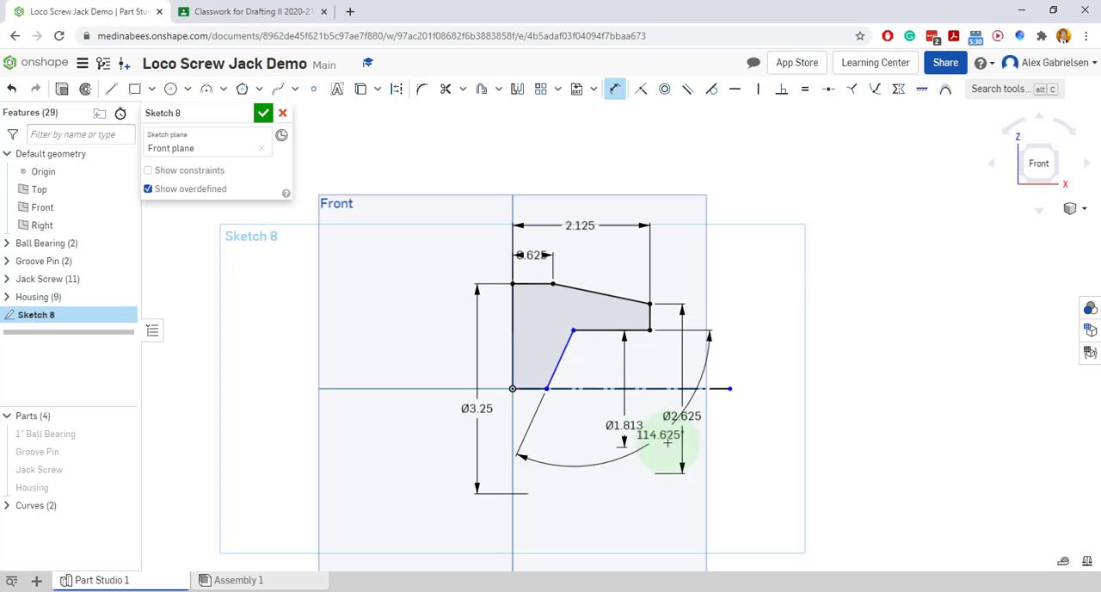
click(745, 488)
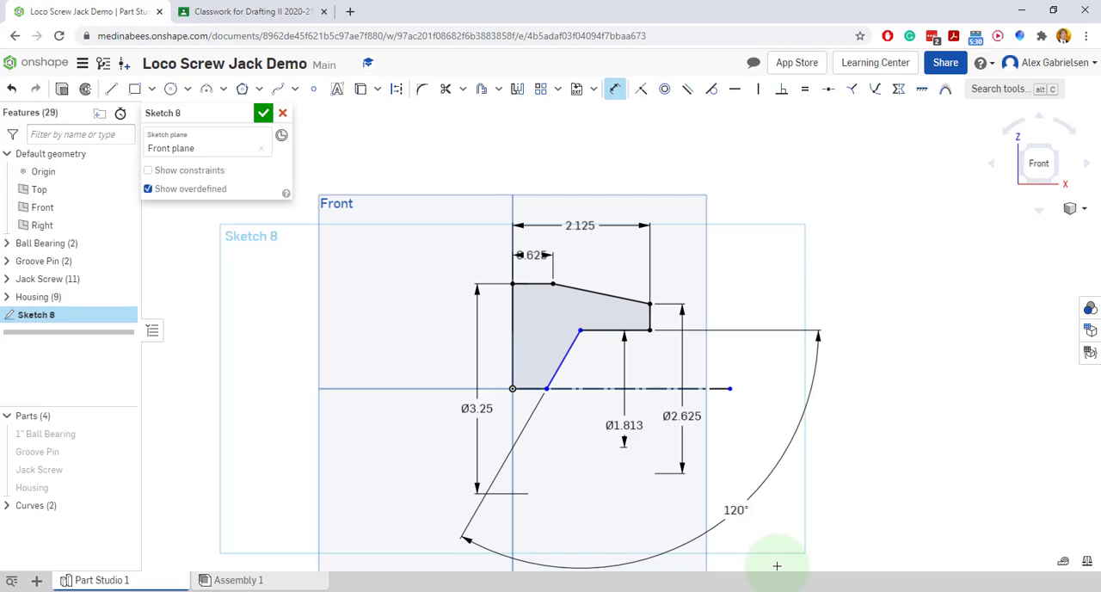
Circle the 1 1/16 bore depth dimension of the ball cap in the reference drawing and return to the sketch
click(255, 13)
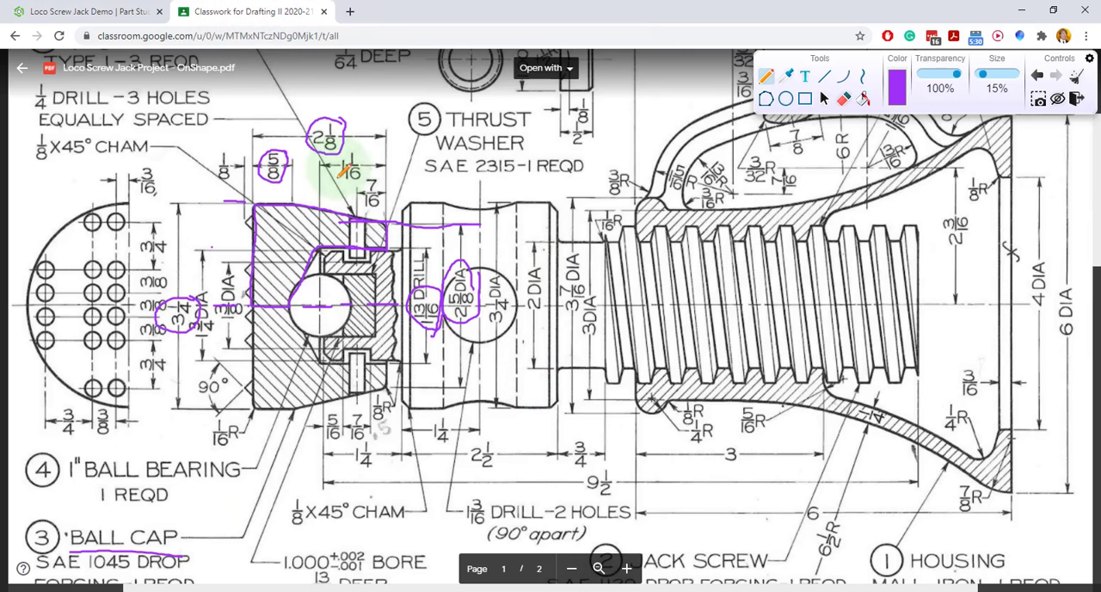
mouse_move(366, 159)
mouse_down()
mouse_move(355, 149)
mouse_move(334, 174)
mouse_move(357, 183)
mouse_up()
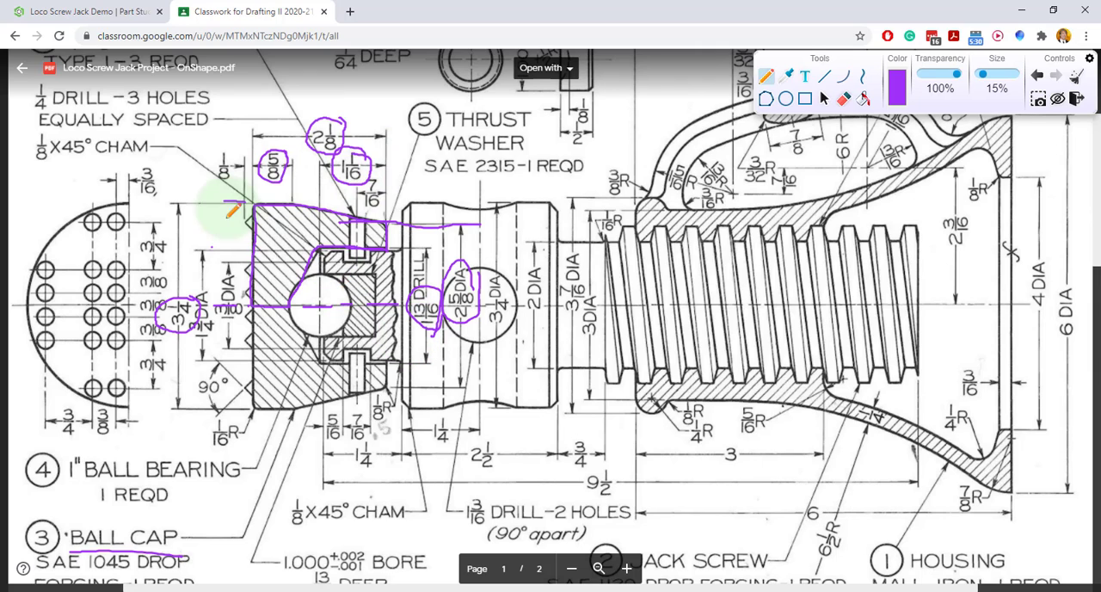
click(76, 12)
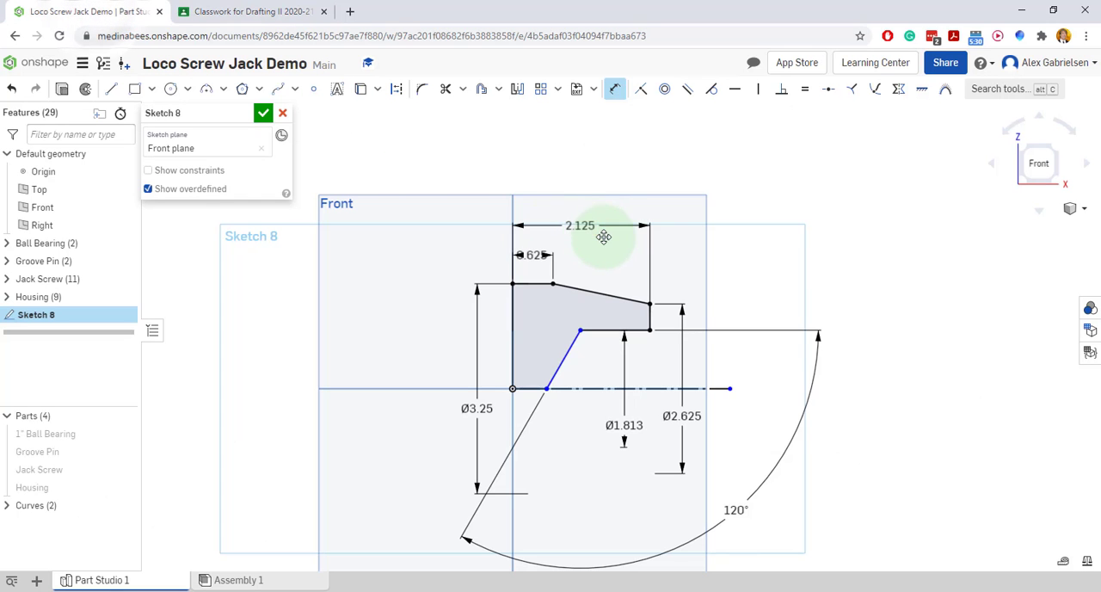
Dimension the inner horizontal line's length as 1.063 and finish the profile sketch
click(601, 329)
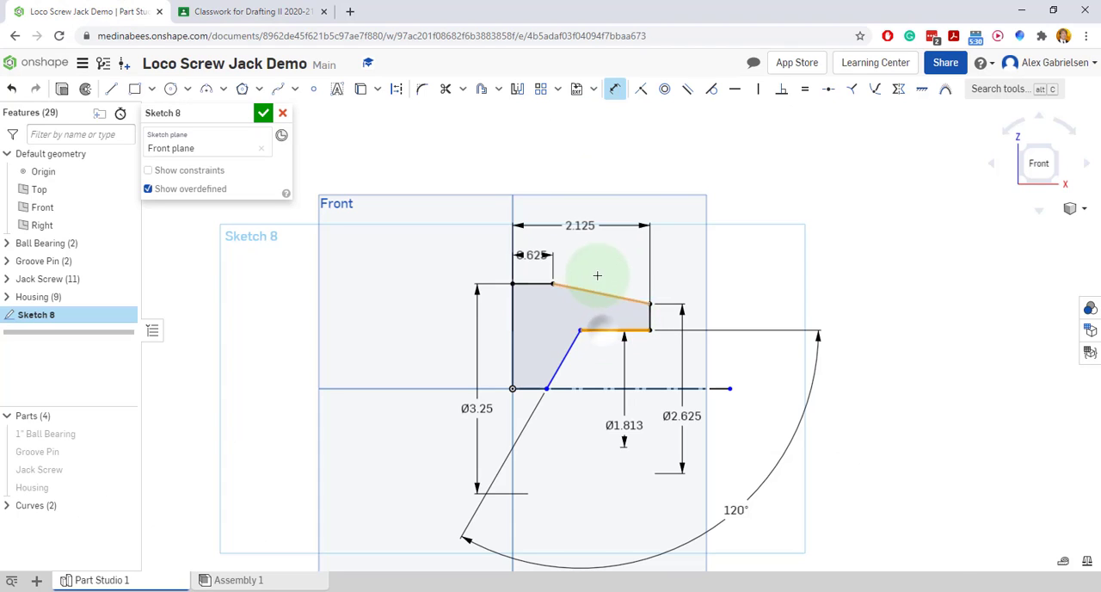
click(592, 251)
text(1.063)
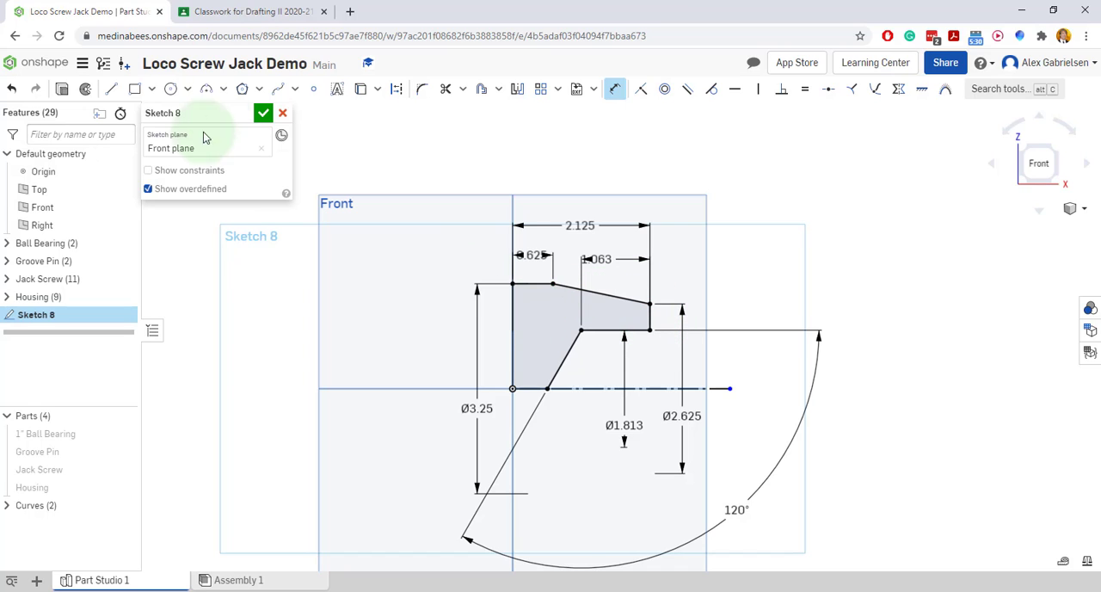
click(263, 113)
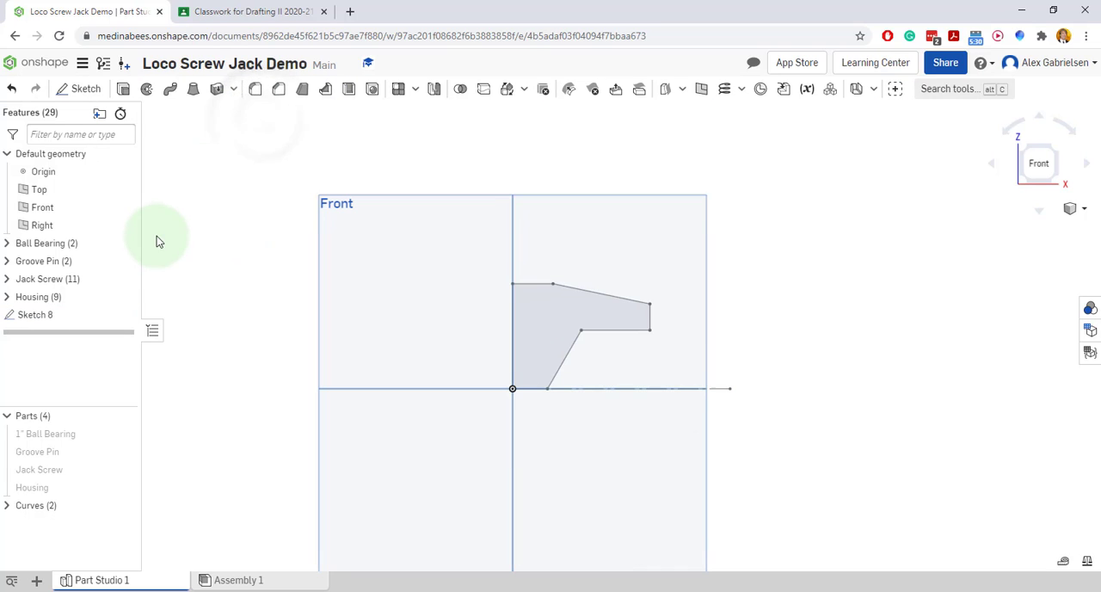
Revolve the ball cap profile fully as a new solid about its short edge on the centerline
click(147, 91)
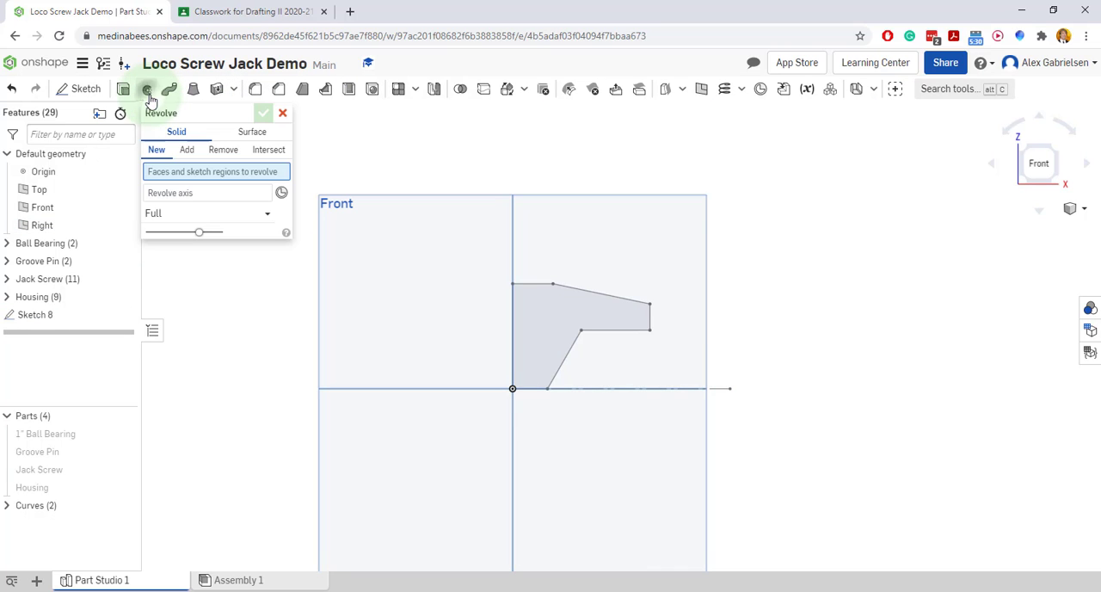
click(538, 313)
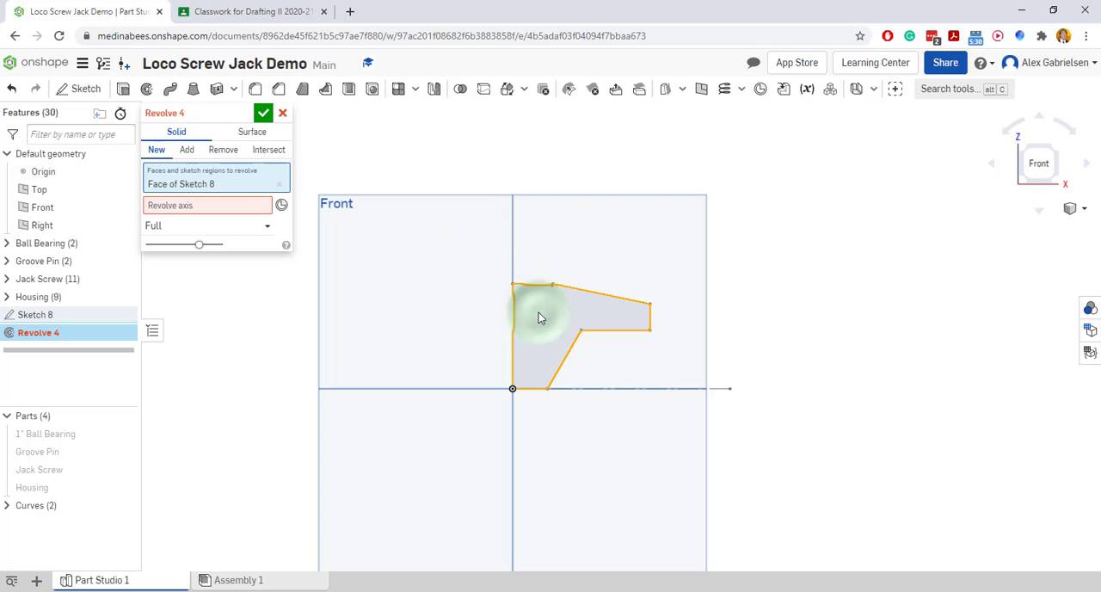
click(193, 205)
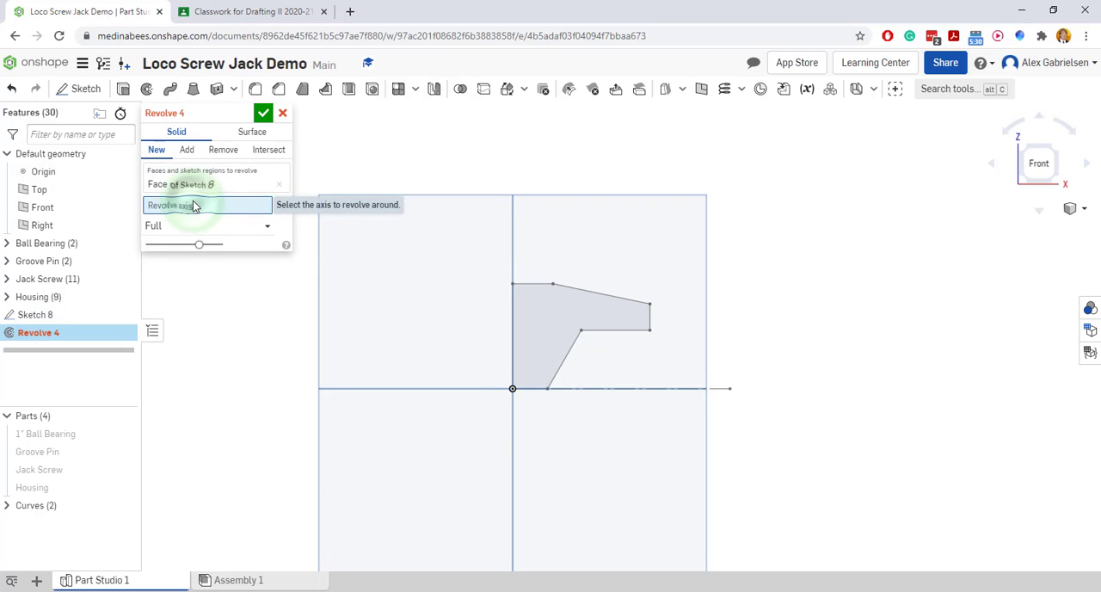
click(530, 389)
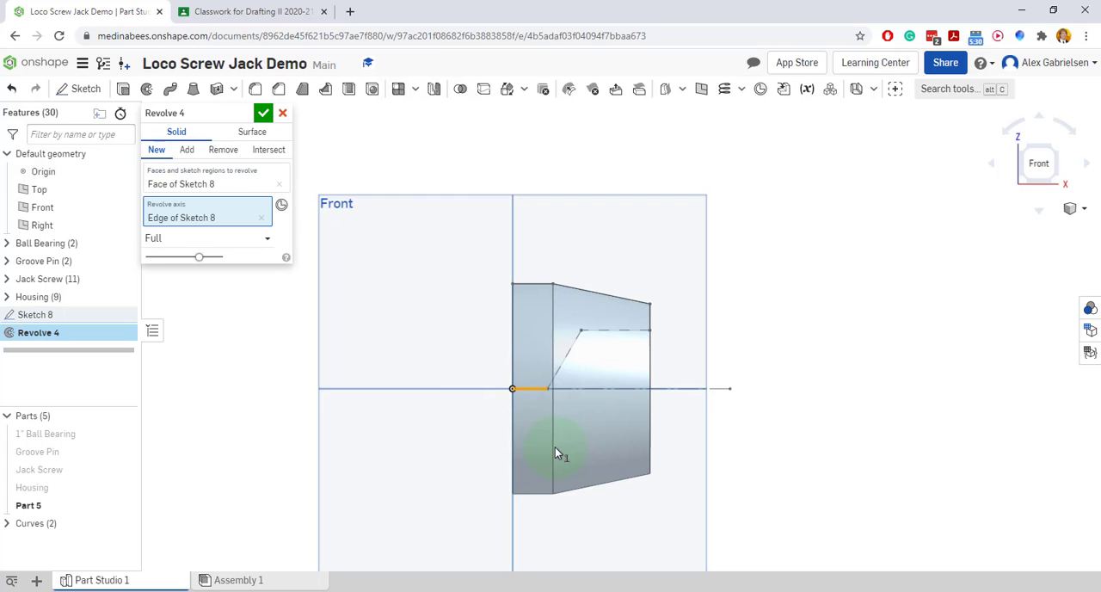
click(264, 119)
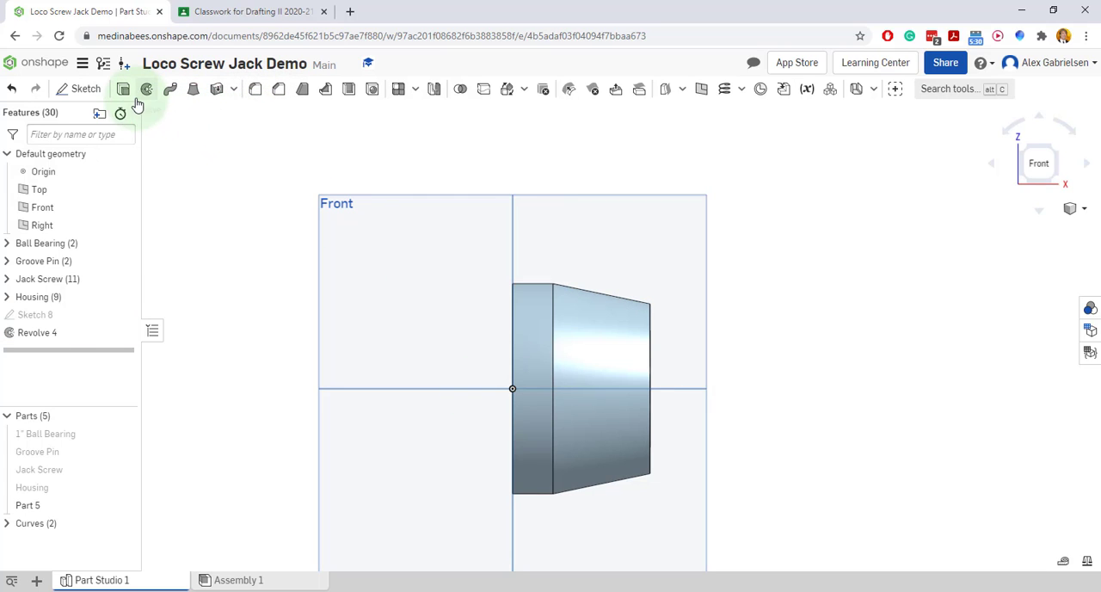
Fillet the cylindrical face at the ball cap's closed end with a 1/16 in radius
click(254, 88)
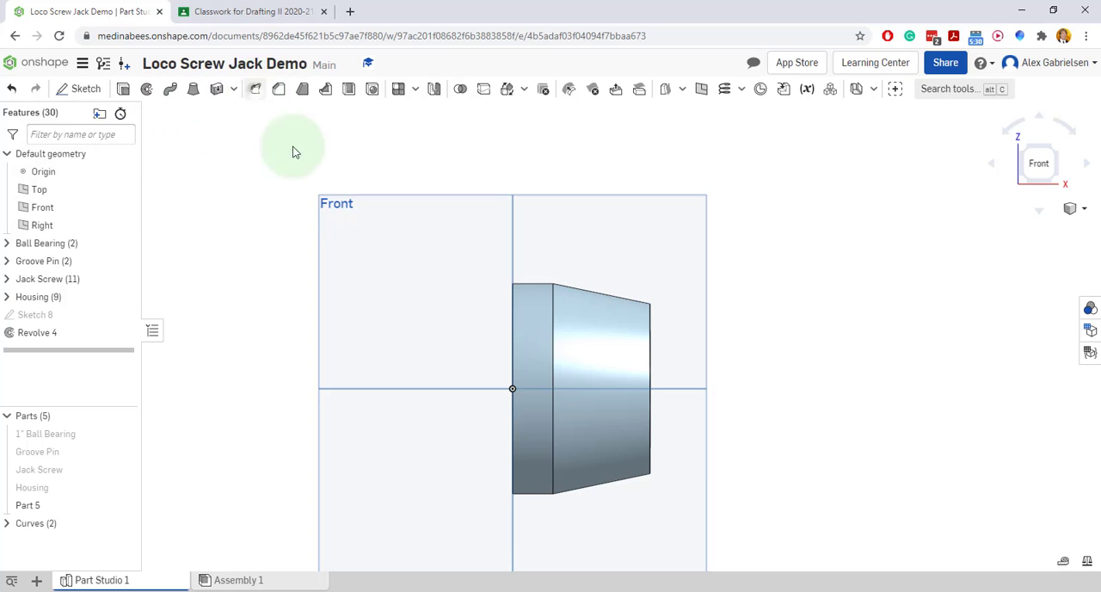
click(516, 298)
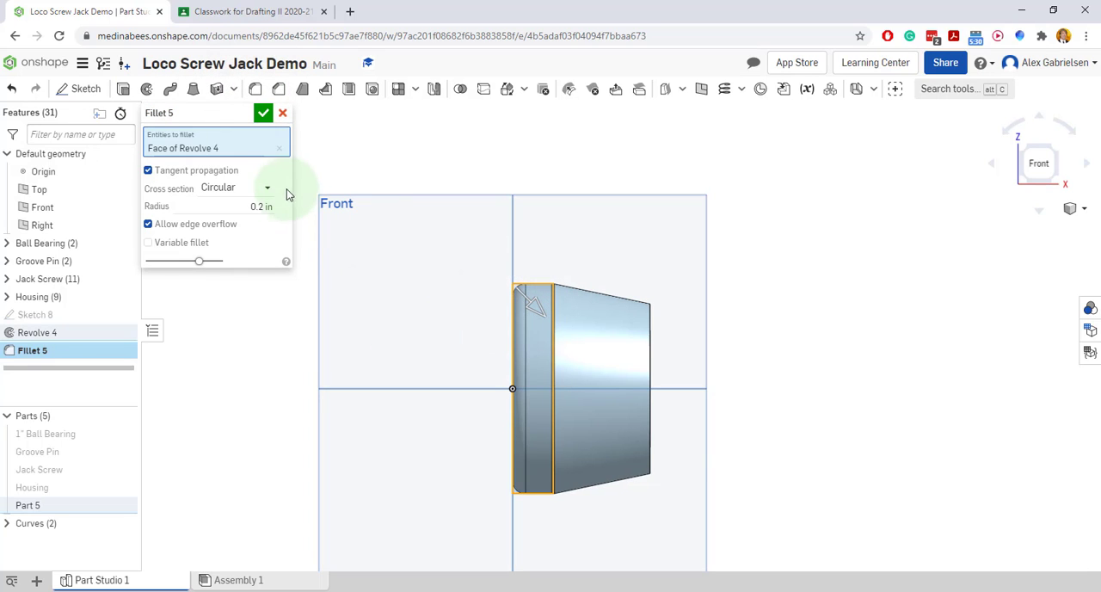
click(261, 206)
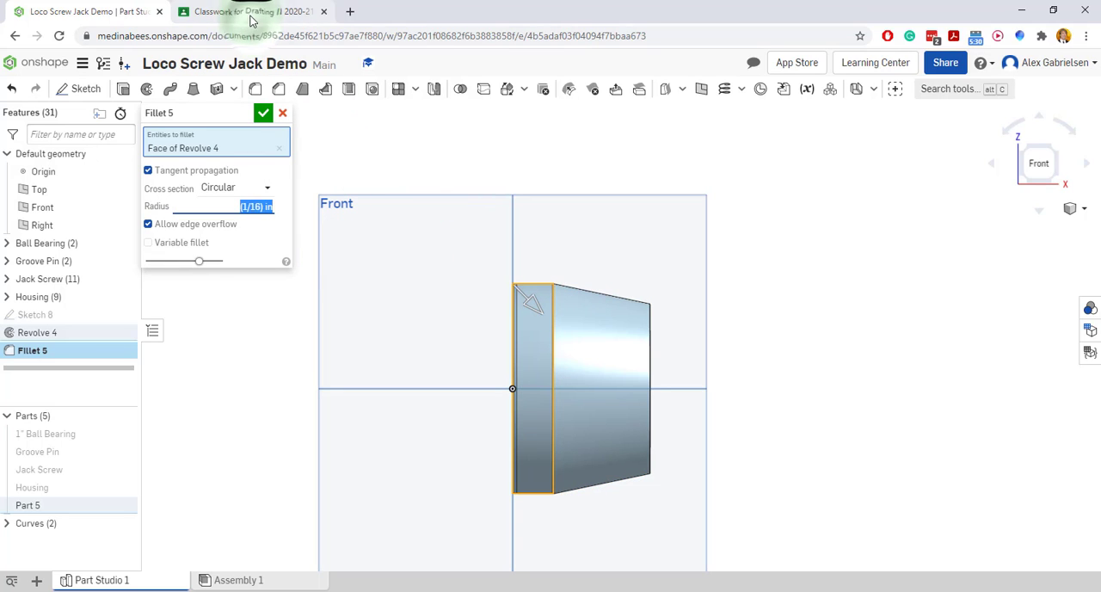
click(264, 119)
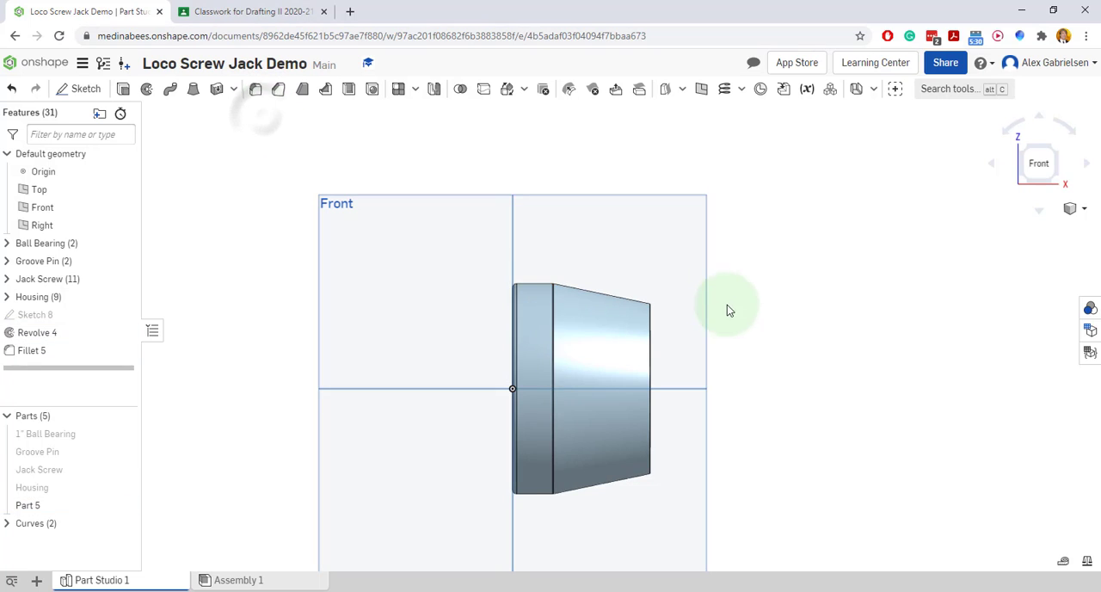
Fillet the outer circular edge at the ball cap's open end with a 1/8 in radius
right_drag(727, 306, 716, 349)
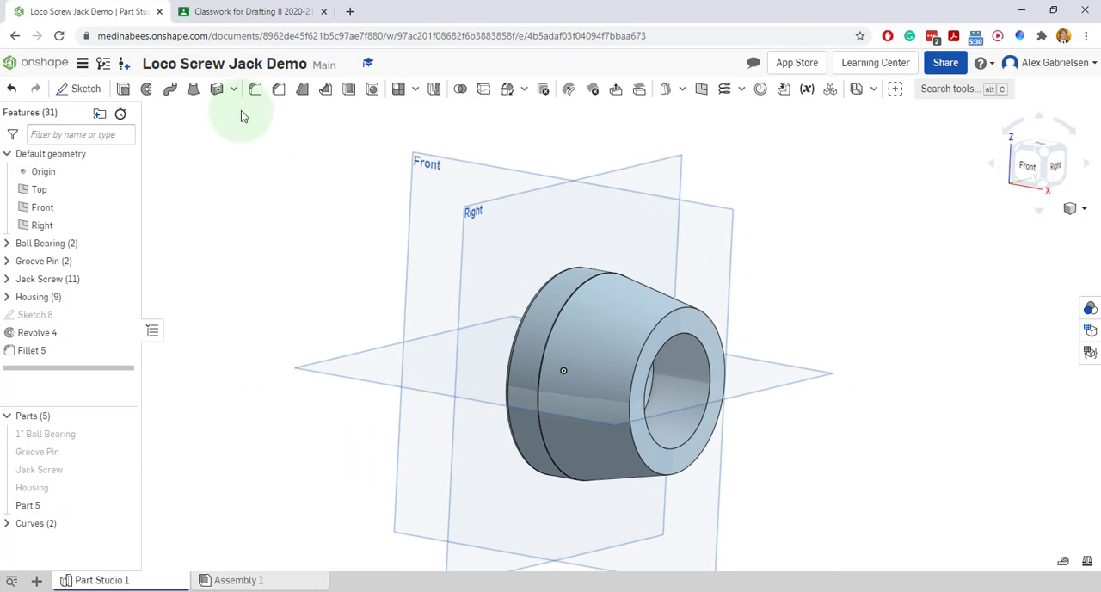
click(256, 89)
click(692, 306)
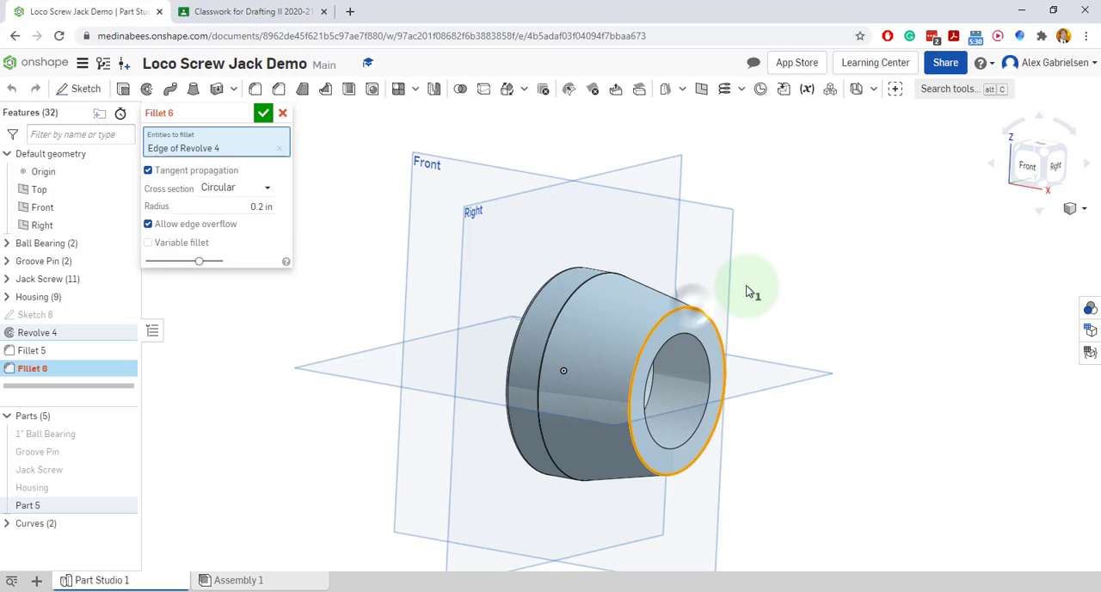
click(268, 206)
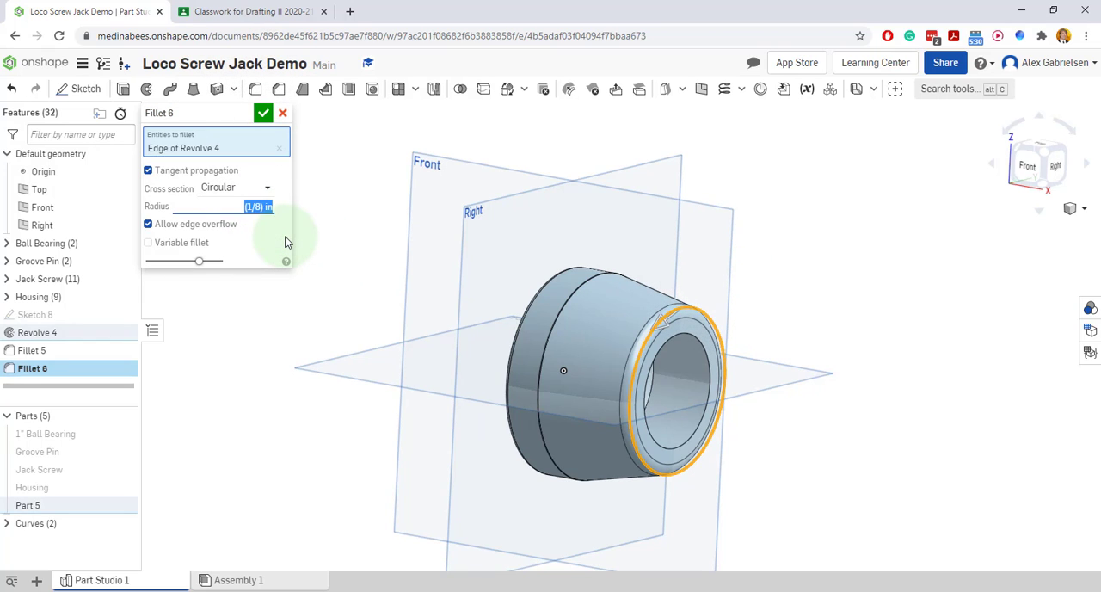
click(264, 112)
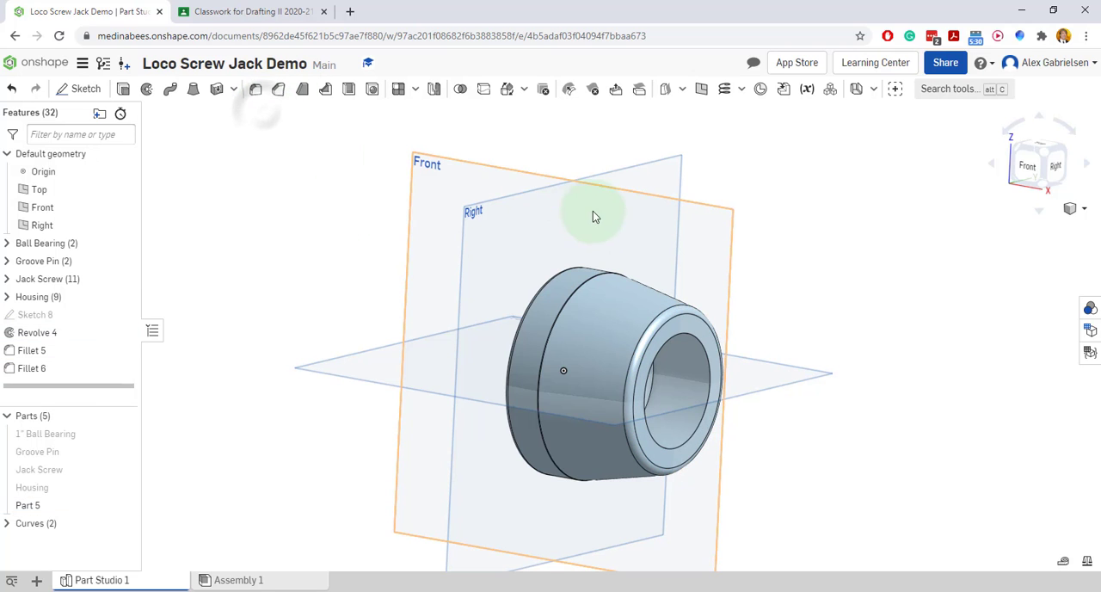
Mark the 1/8 R and 1/16 R corners of the ball cap in the reference drawing and return to the model
click(226, 13)
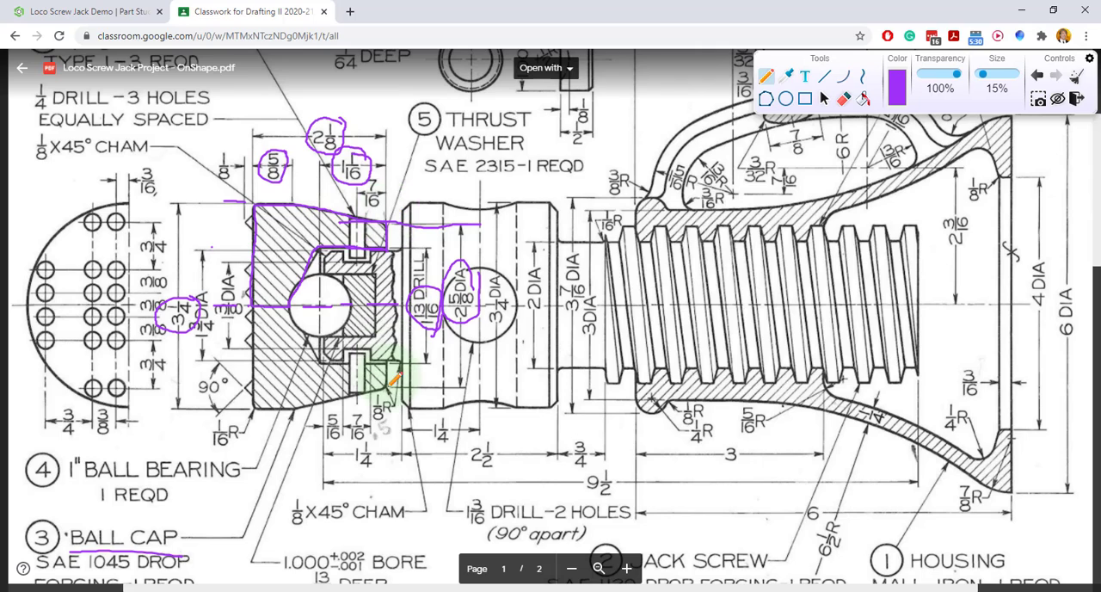
drag(381, 390, 389, 389)
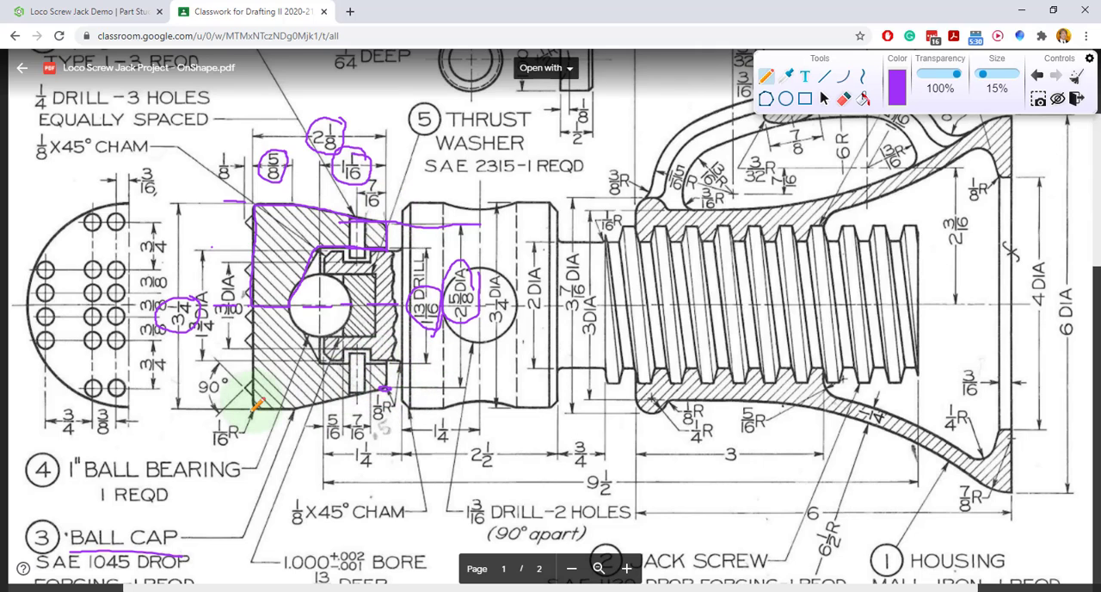
drag(248, 407, 256, 408)
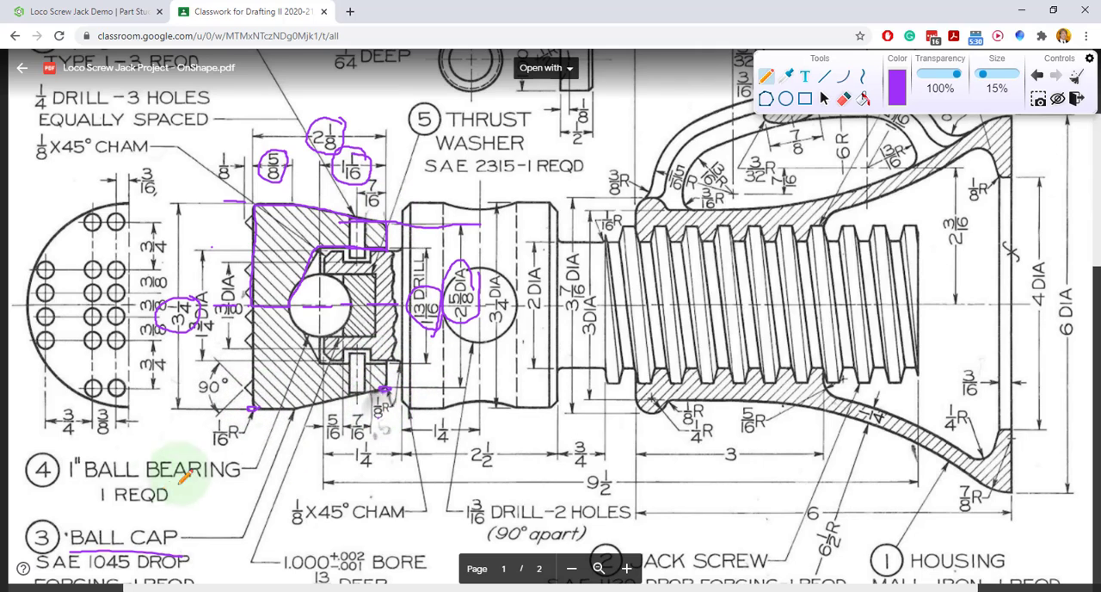
click(101, 13)
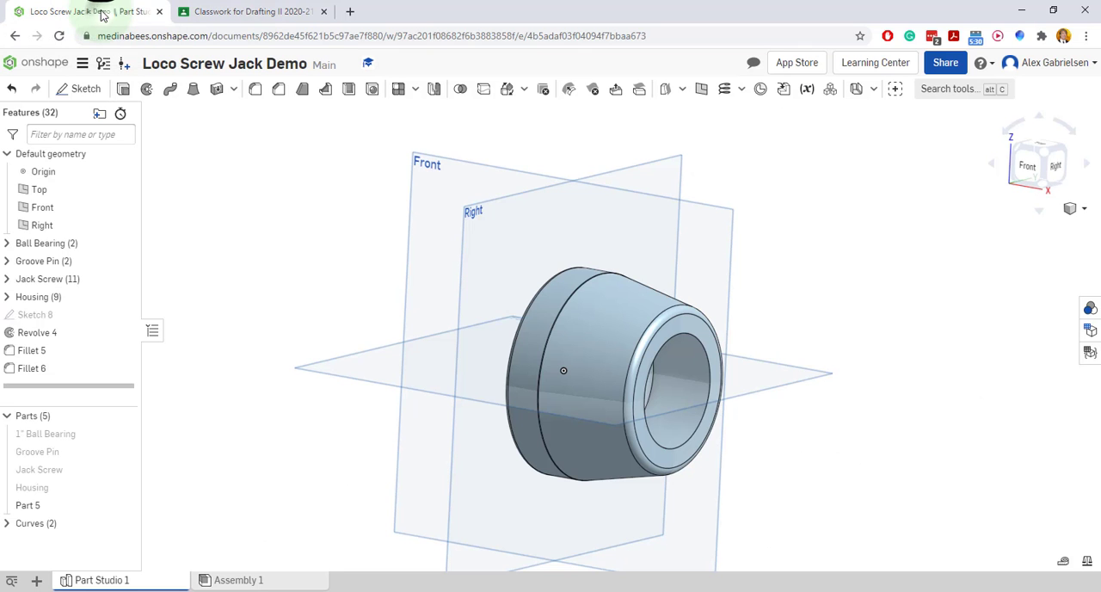
Create a plane offset 3/16 in from the Front plane
mouse_move(931, 434)
right_down()
mouse_move(852, 437)
mouse_move(978, 420)
mouse_move(995, 401)
mouse_move(1016, 418)
mouse_move(1051, 398)
mouse_move(1042, 422)
mouse_move(1041, 413)
right_up()
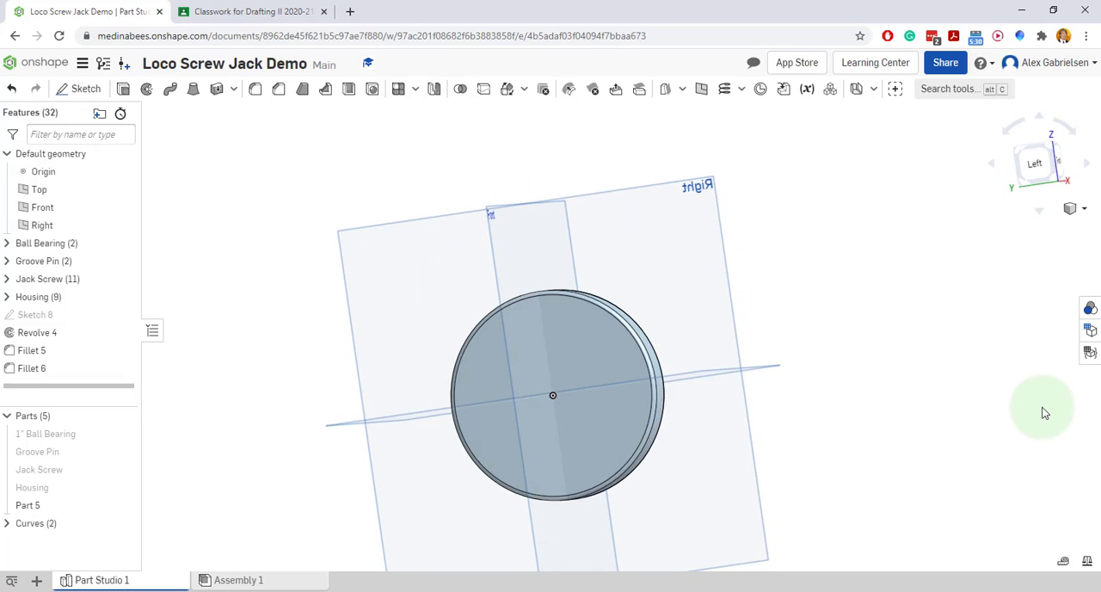
right_click(698, 219)
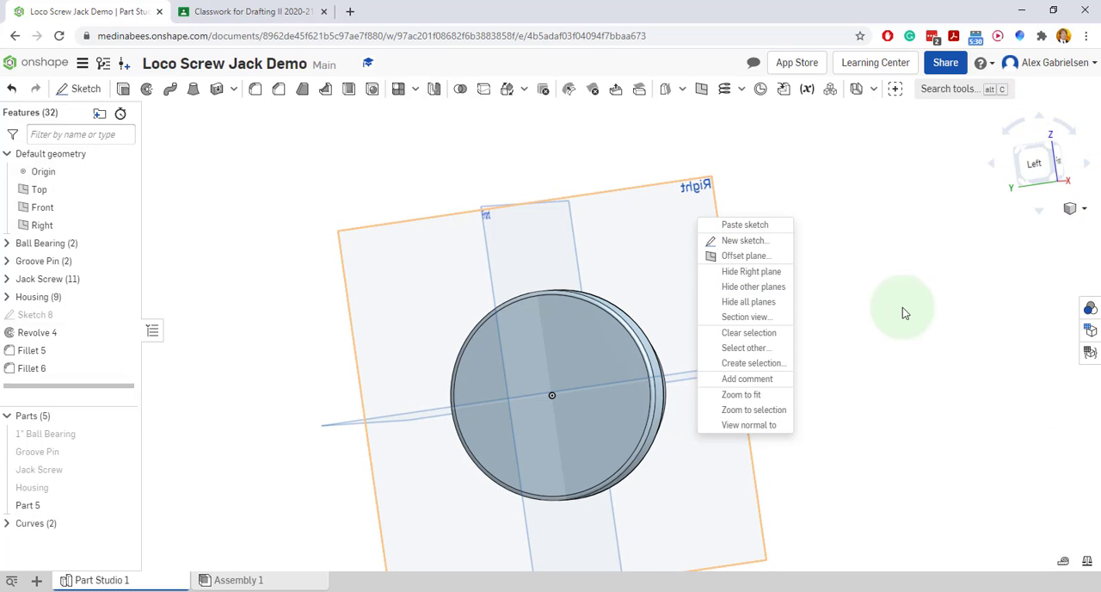
mouse_move(911, 325)
right_down()
mouse_move(841, 329)
mouse_move(888, 334)
mouse_move(982, 309)
mouse_move(1023, 282)
right_up()
click(1041, 166)
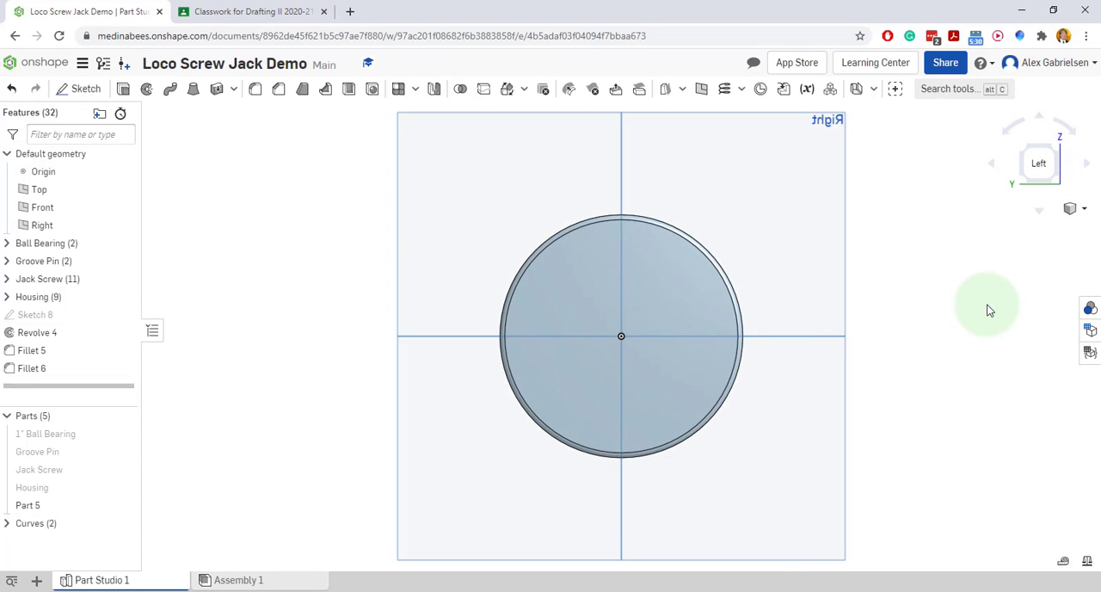
scroll(987, 305, up, 2)
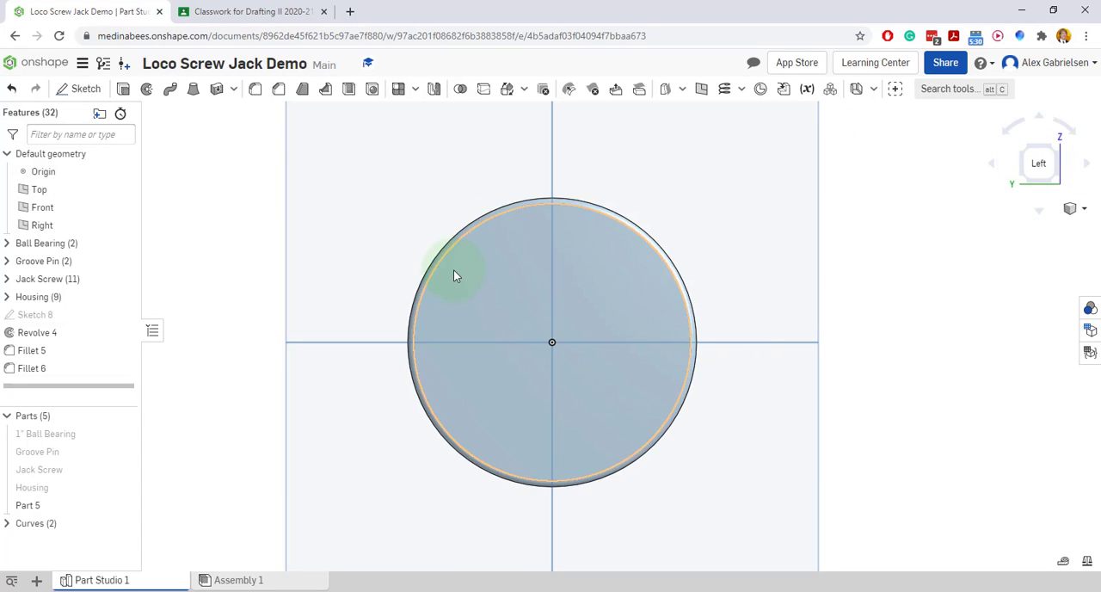
scroll(946, 222, down, 2)
right_drag(960, 222, 949, 238)
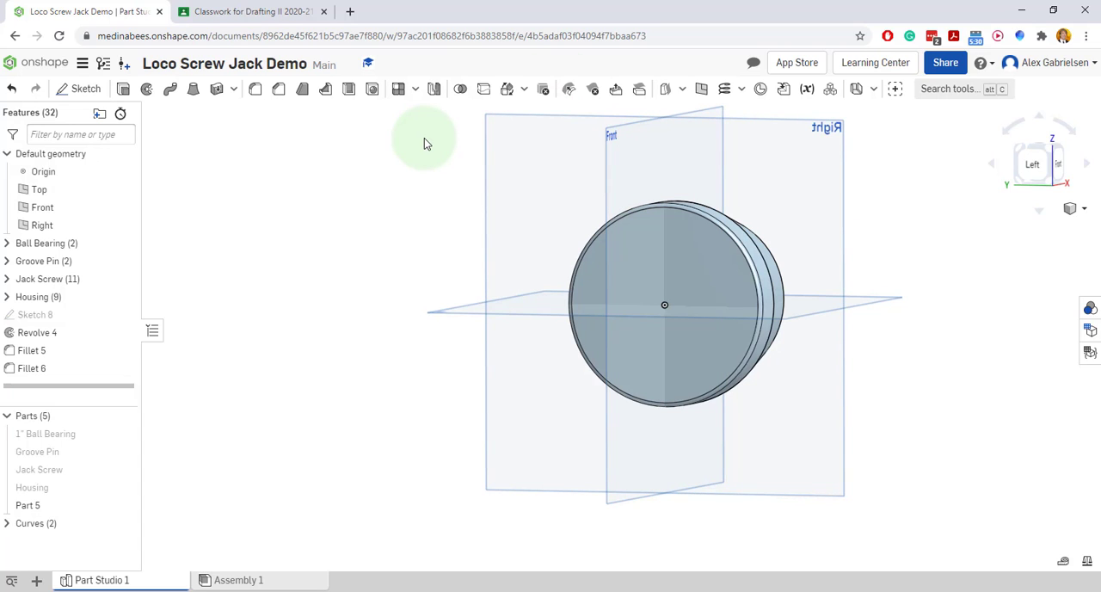
click(702, 90)
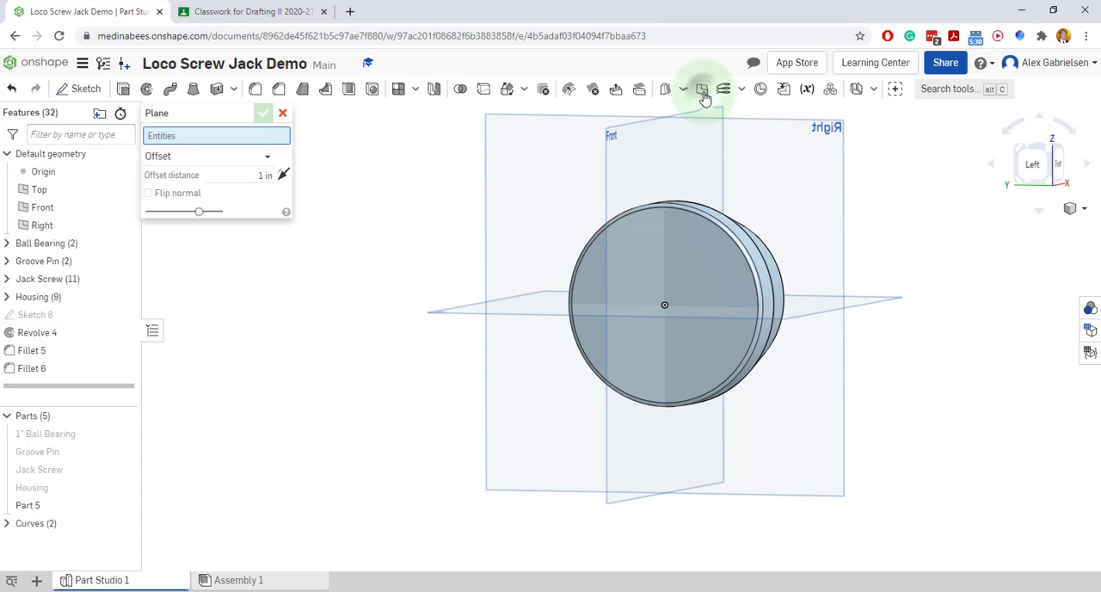
click(613, 135)
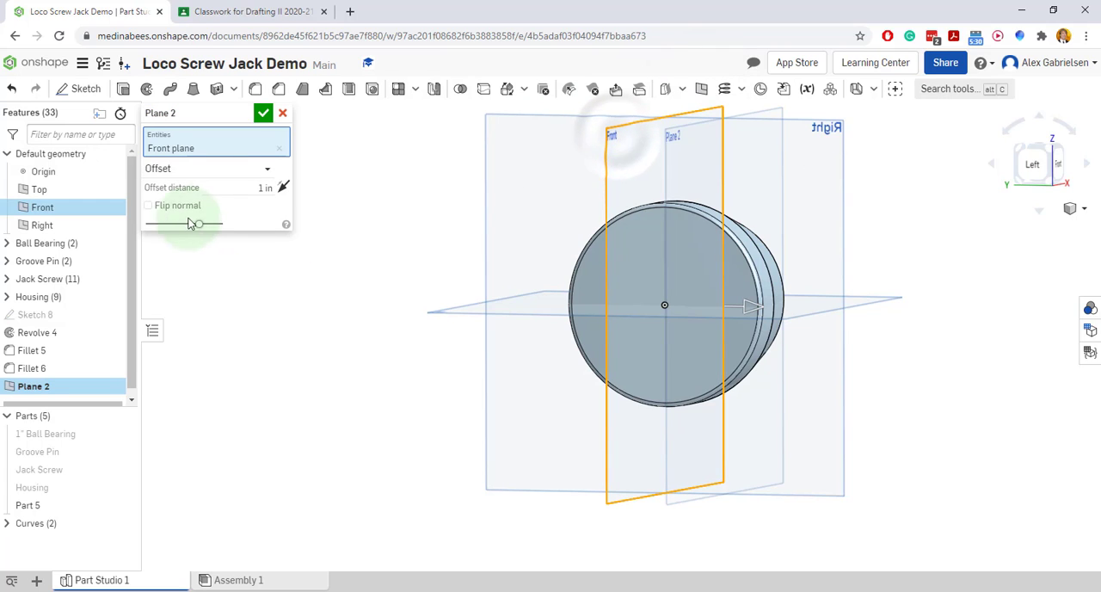
click(249, 187)
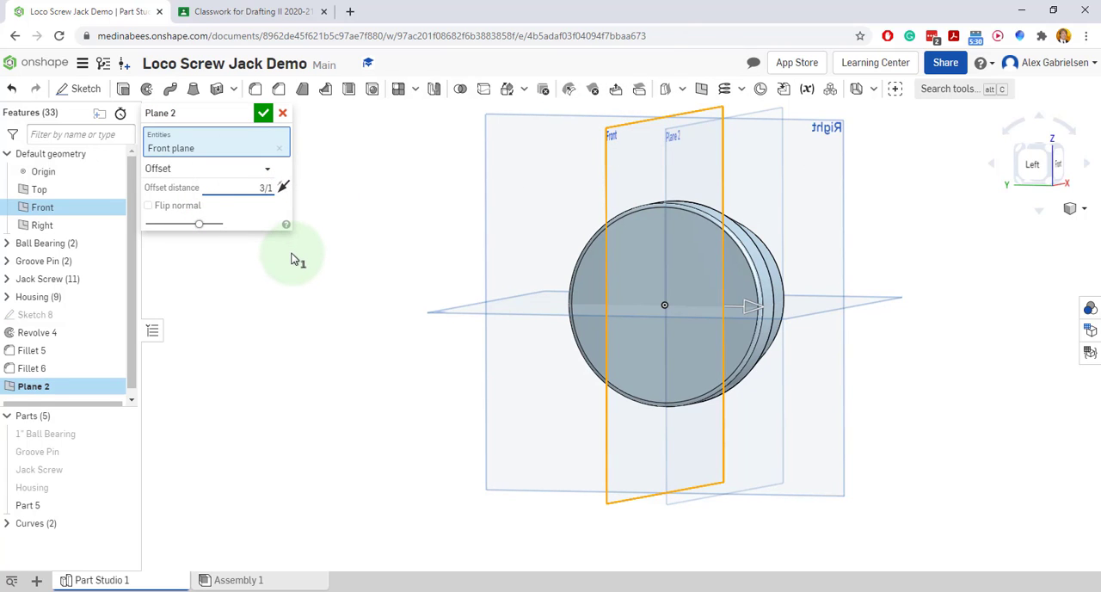
click(263, 113)
Mark the 3/16 centreline offset of the ball cap's first hole column in the reference drawing, clear the marks and return to the model
click(250, 11)
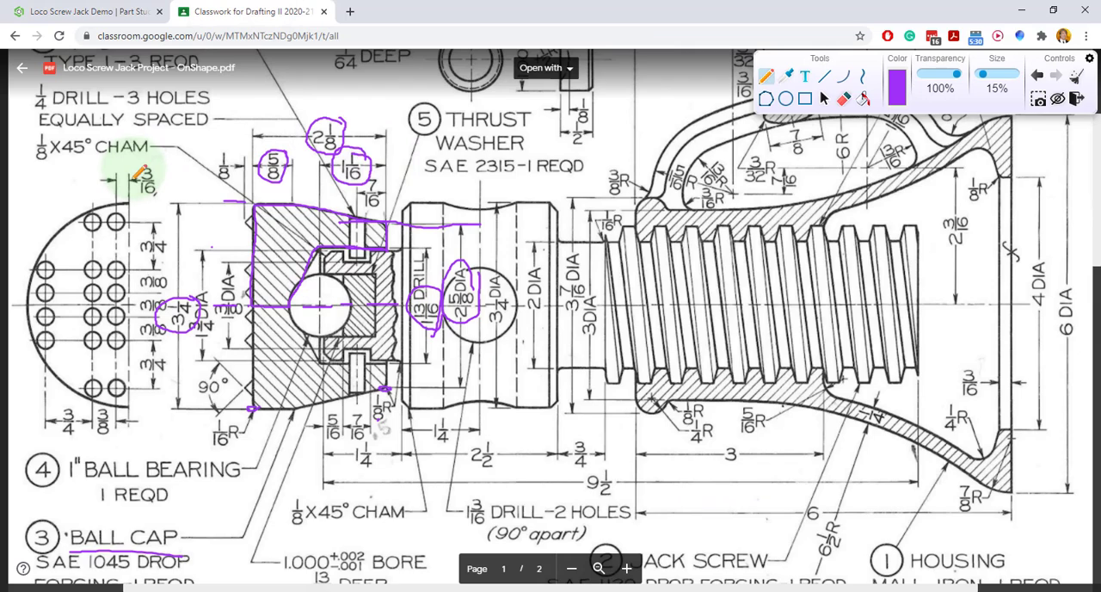
drag(131, 158, 130, 292)
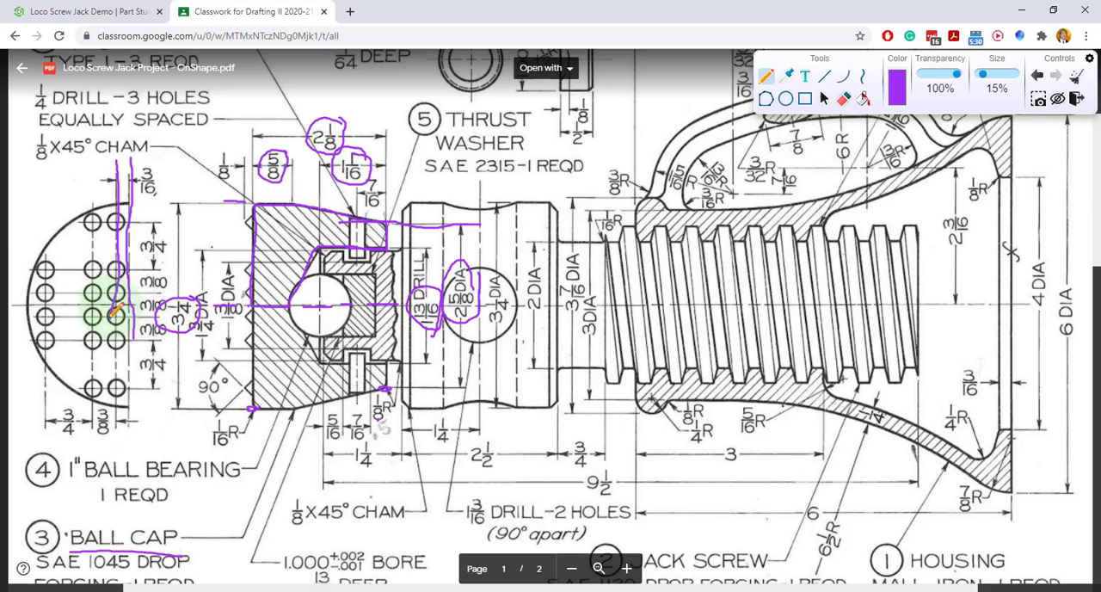
drag(118, 336, 116, 400)
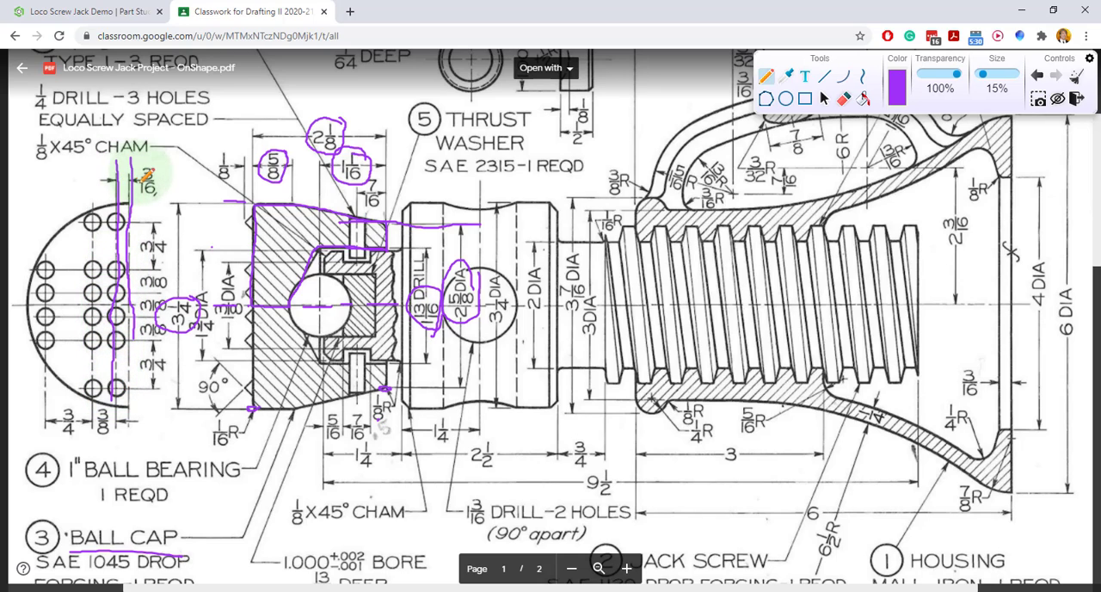
mouse_move(167, 164)
mouse_down()
mouse_move(137, 172)
mouse_move(148, 196)
mouse_move(172, 168)
mouse_up()
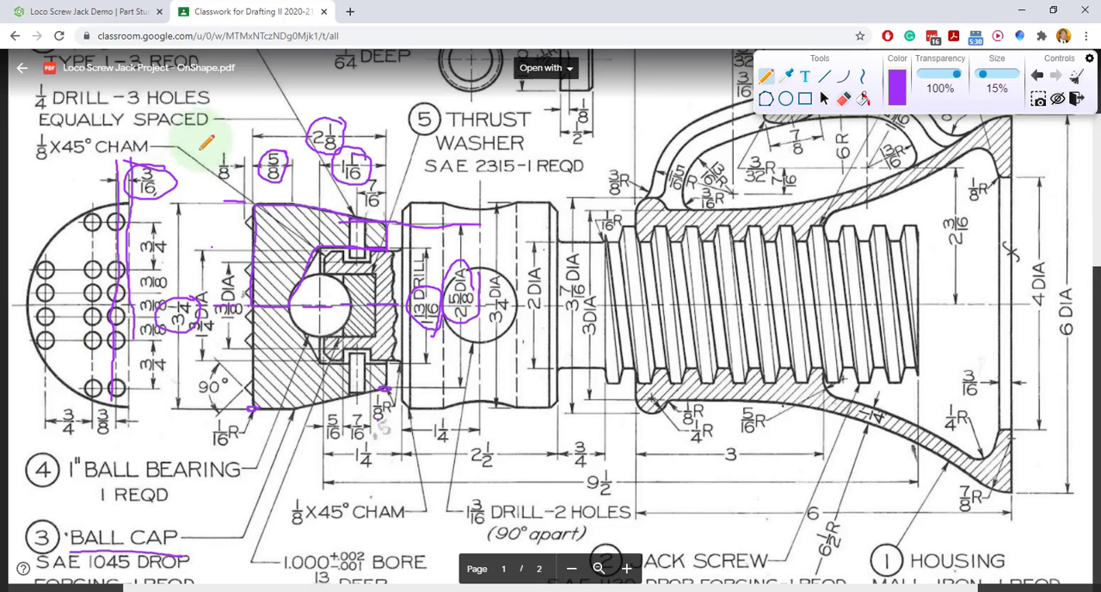
drag(120, 165, 119, 419)
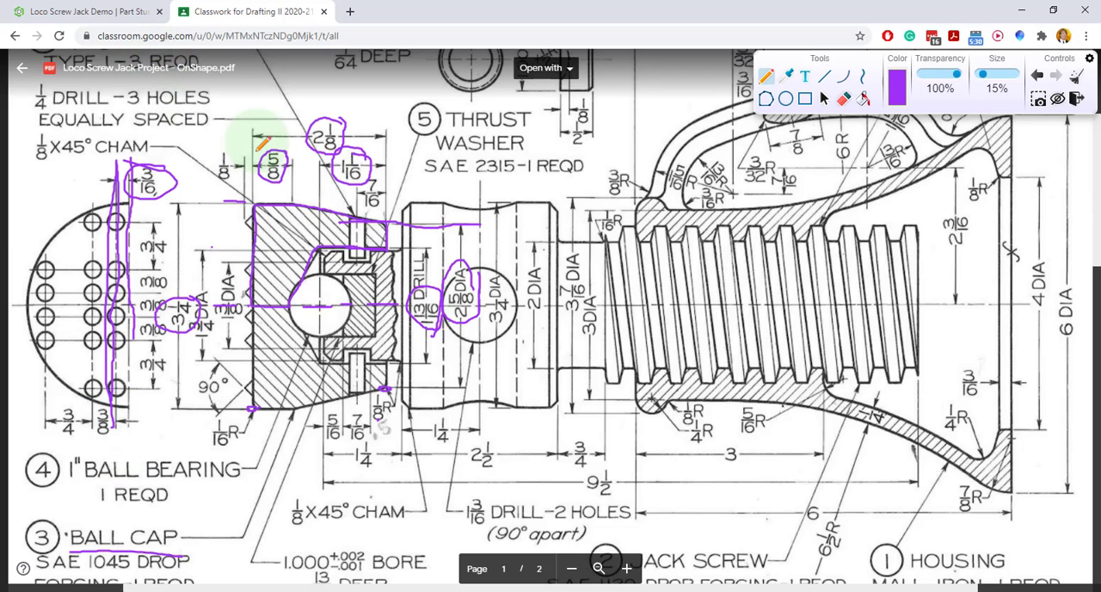
click(1075, 75)
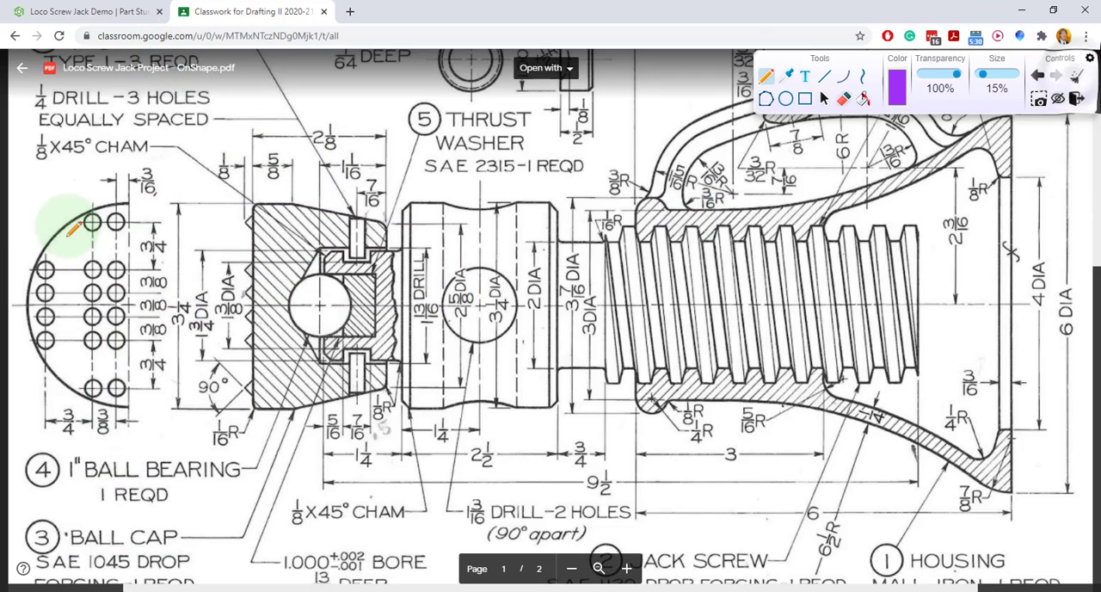
click(68, 11)
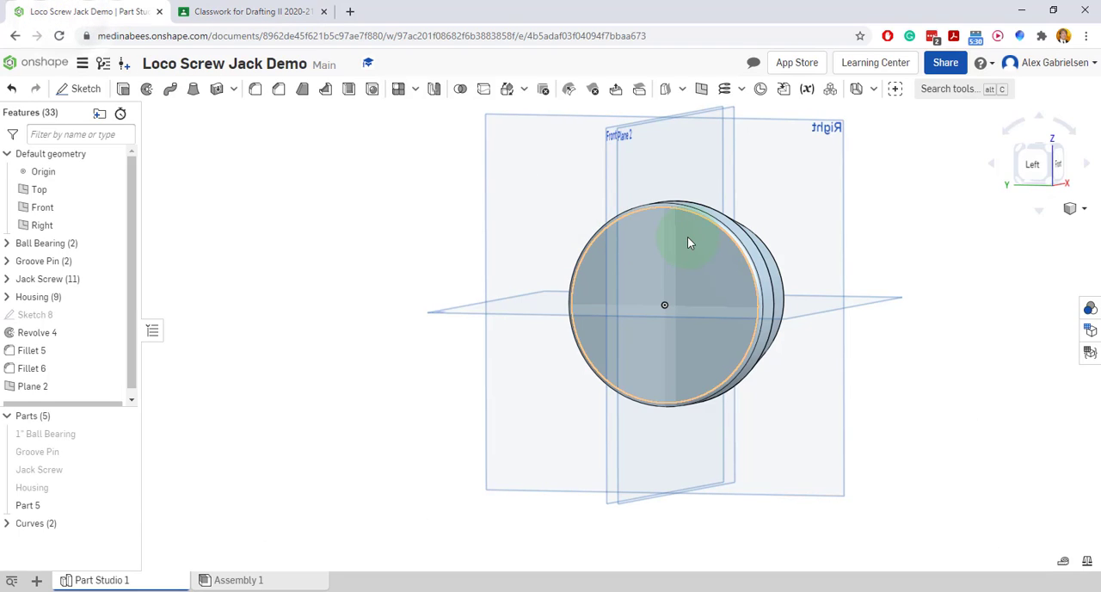
Hide the Front plane, comparing its position with the offset Plane 2
click(69, 209)
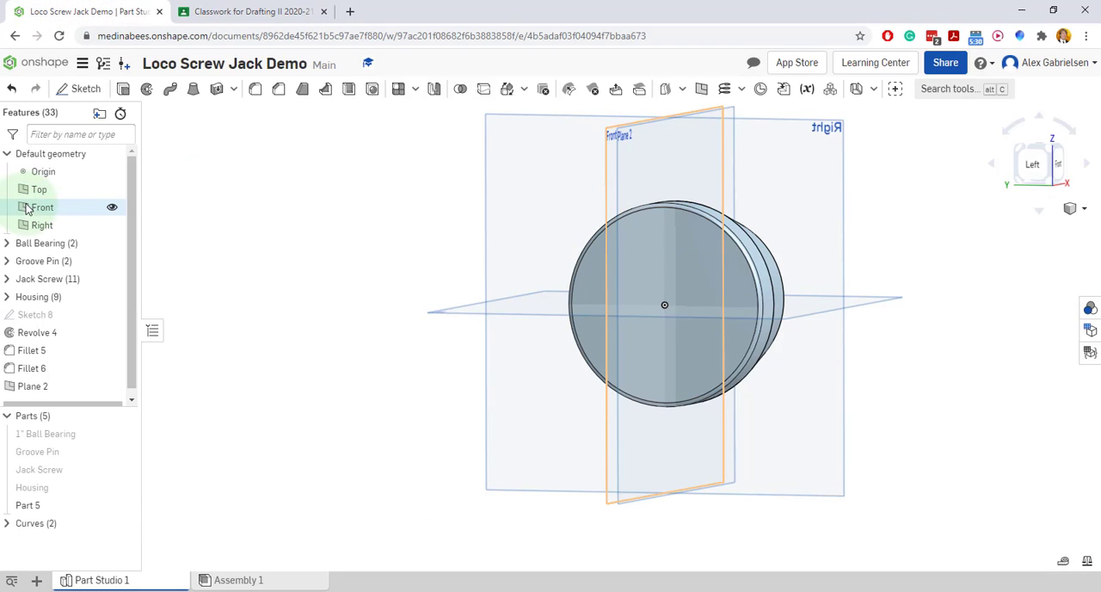
click(111, 207)
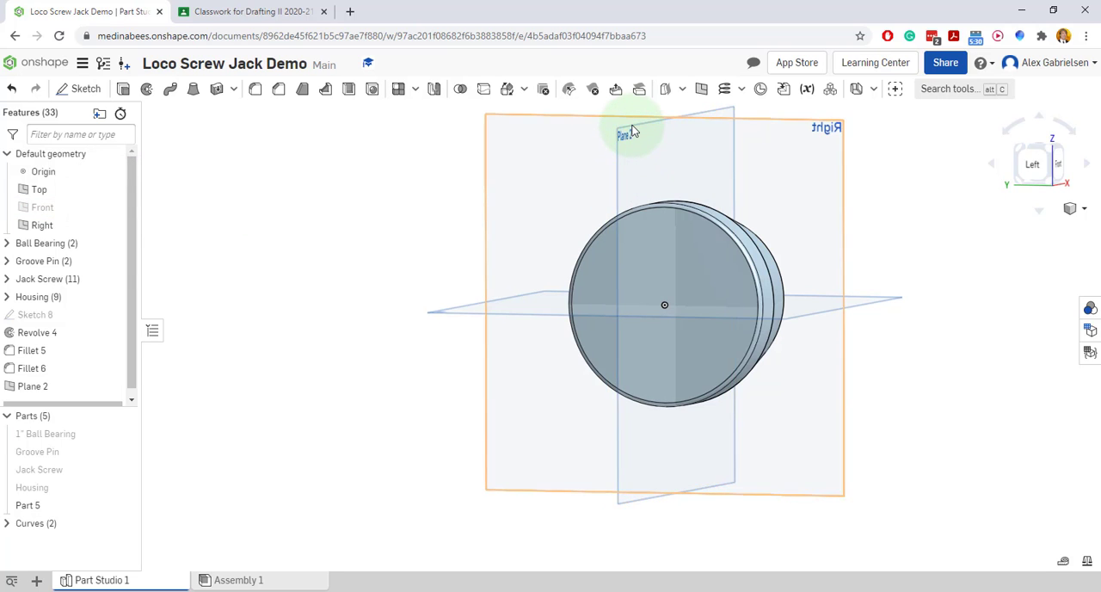
scroll(632, 130, up, 5)
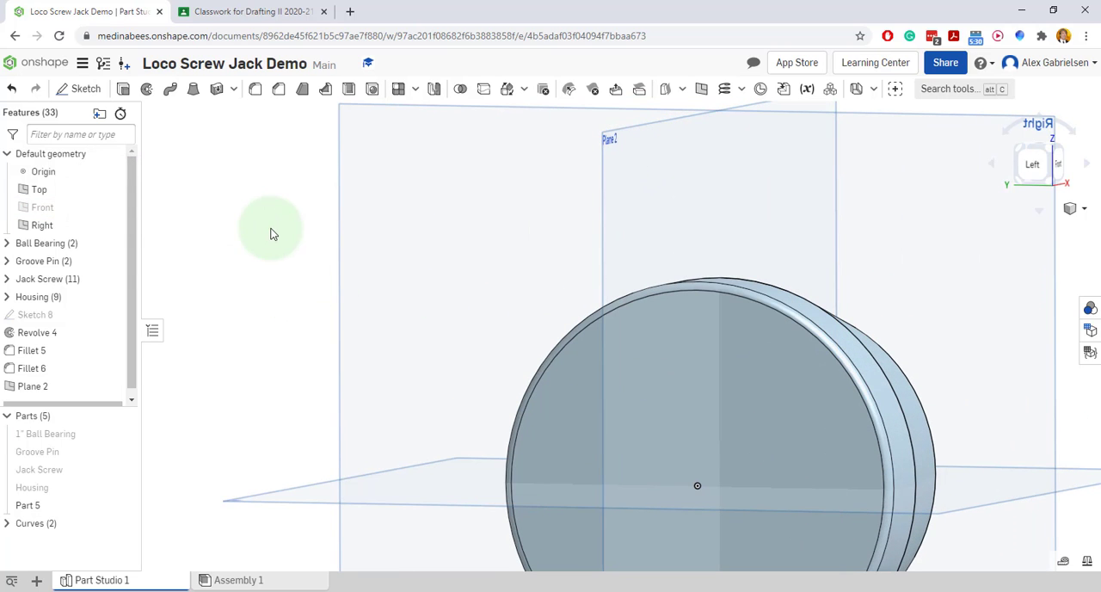
scroll(271, 234, down, 3)
click(110, 207)
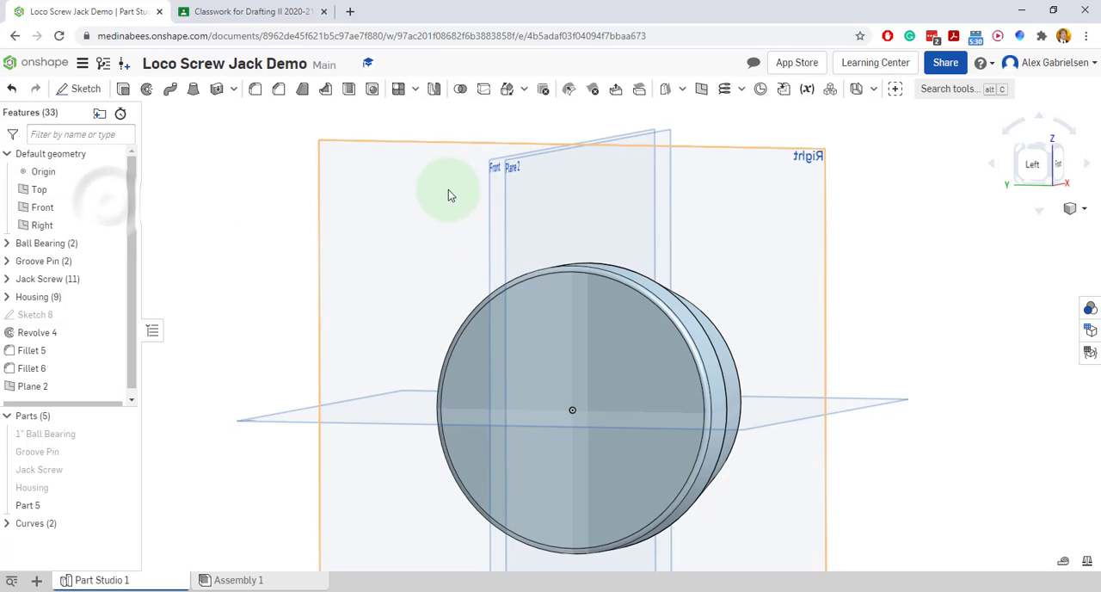
click(112, 208)
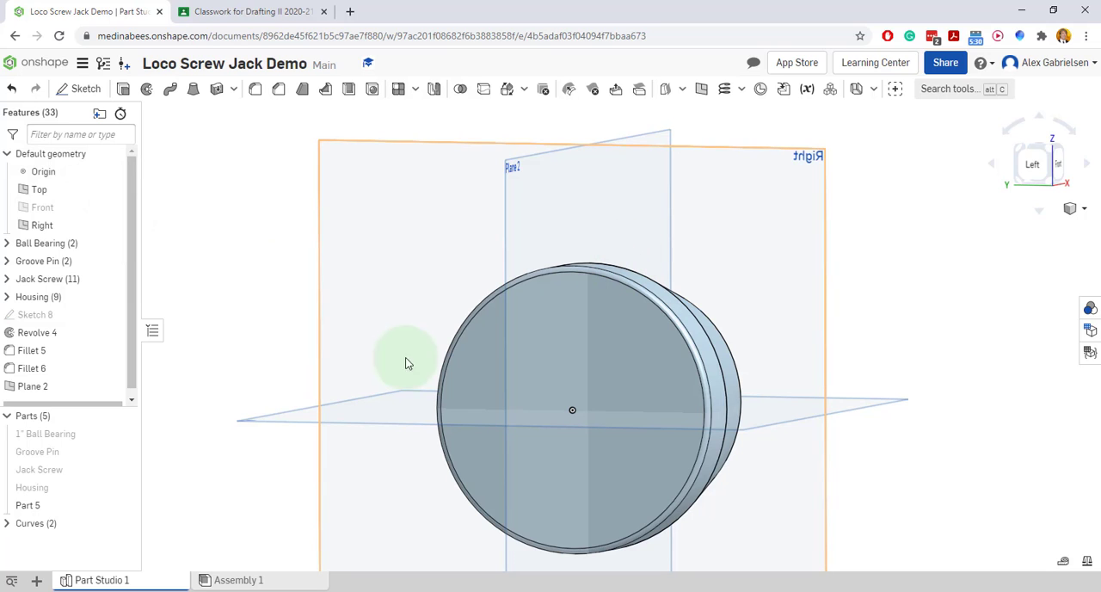
Start a new sketch on Plane 2 and view it normal to the sketch plane
right_click(519, 187)
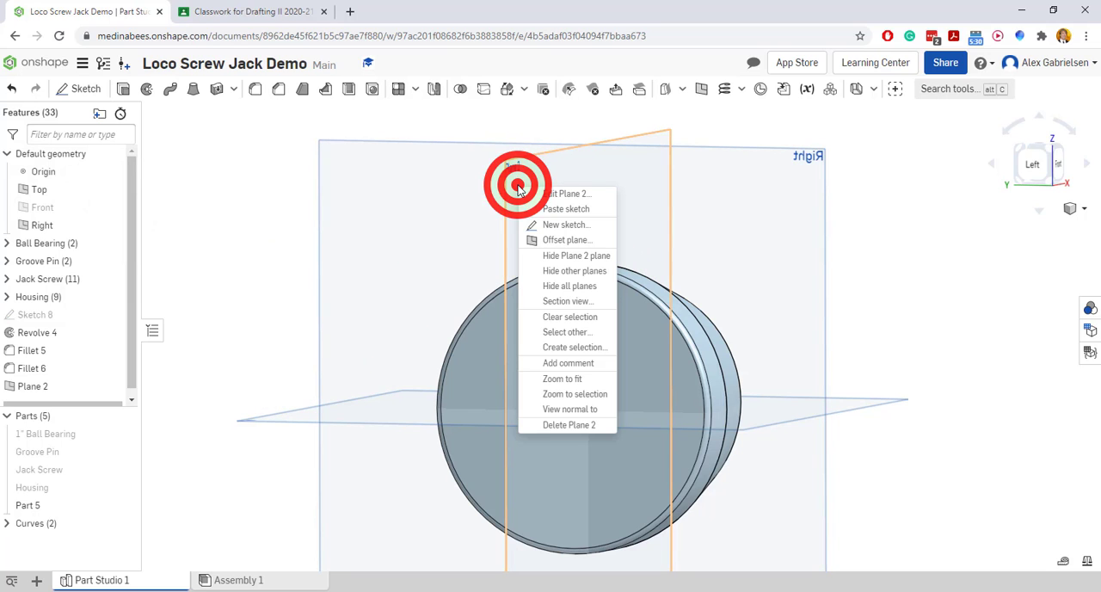
click(563, 225)
right_click(559, 215)
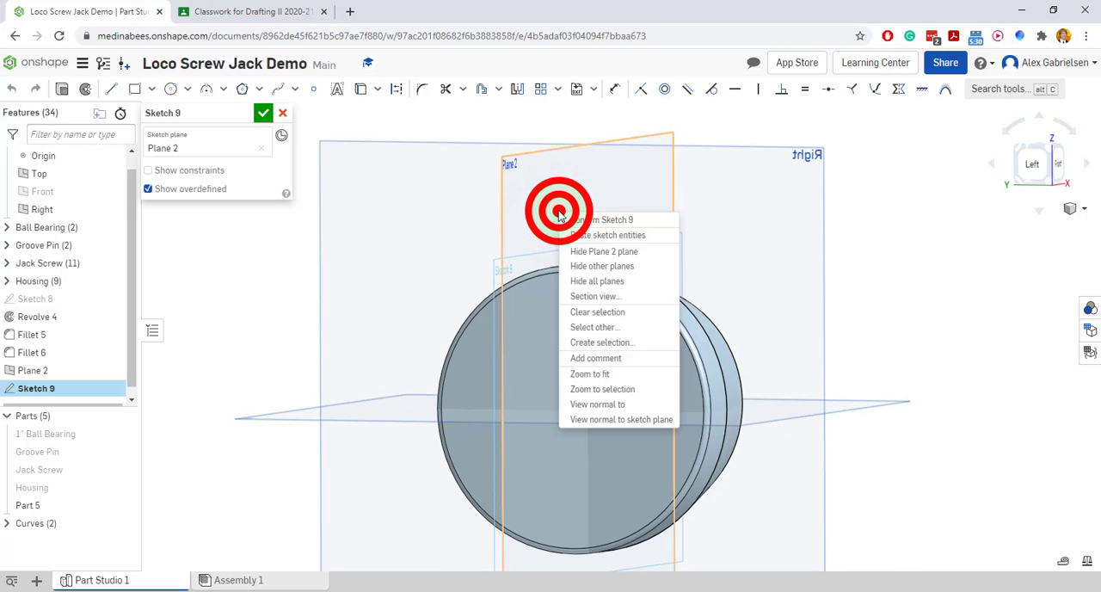
click(645, 422)
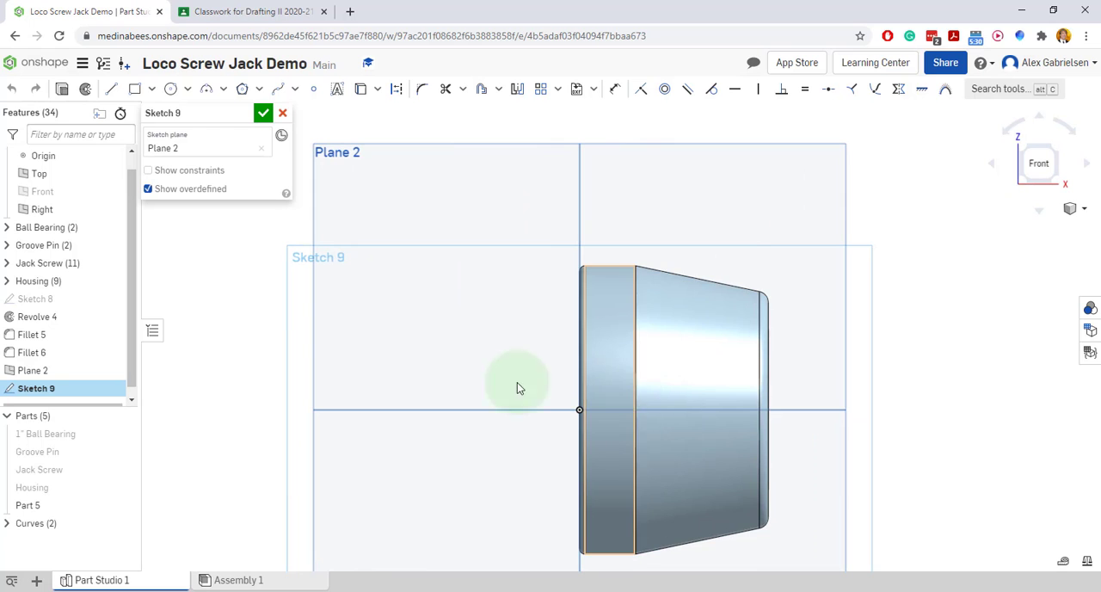
scroll(688, 426, up, 2)
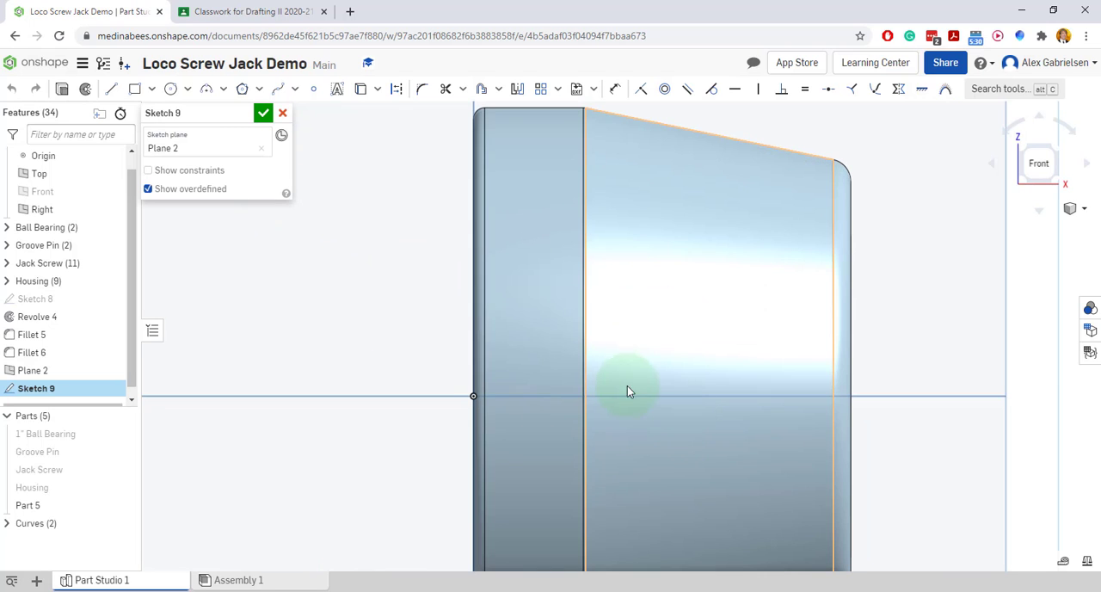
In the reference drawing, circle the 1/8 tooth height, trace the 90° tooth angle, note its 45° half-angle and return to the sketch
click(254, 12)
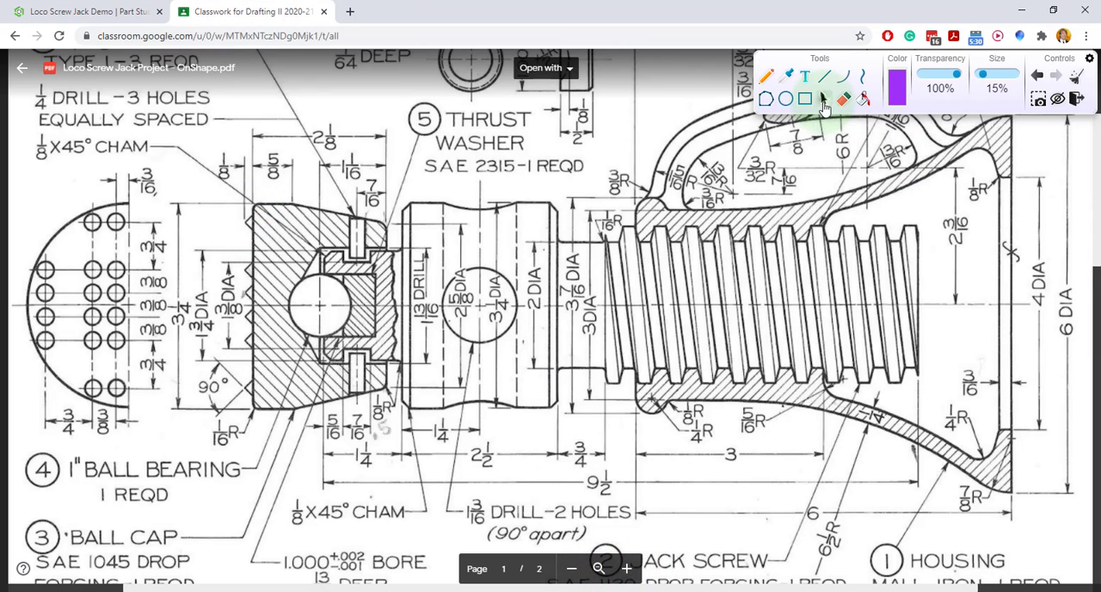
click(823, 100)
click(627, 568)
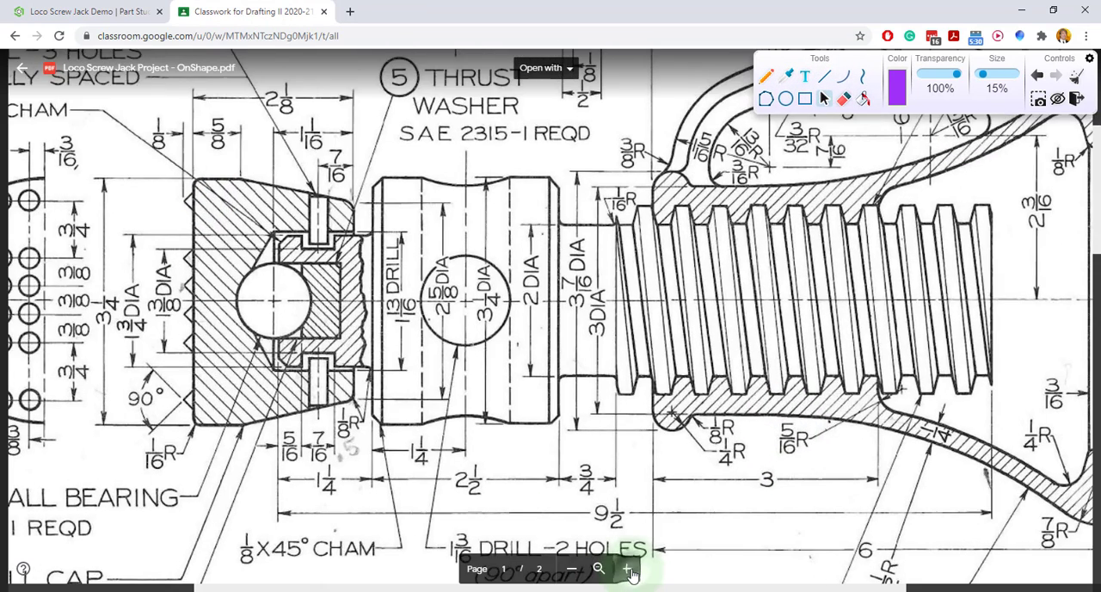
click(629, 570)
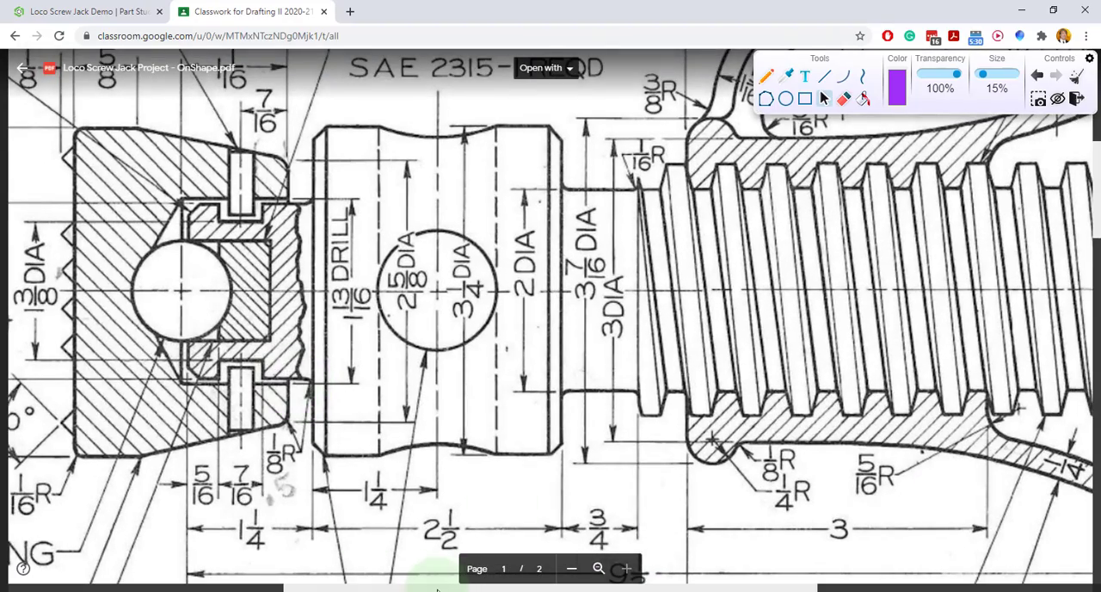
drag(437, 590, 198, 590)
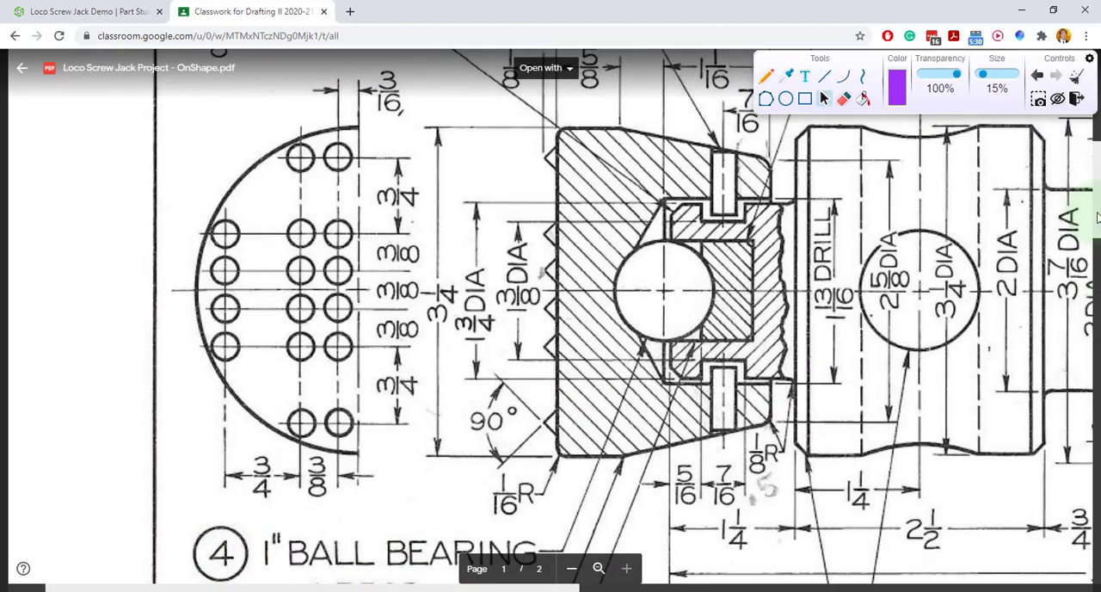
drag(1097, 218, 1096, 210)
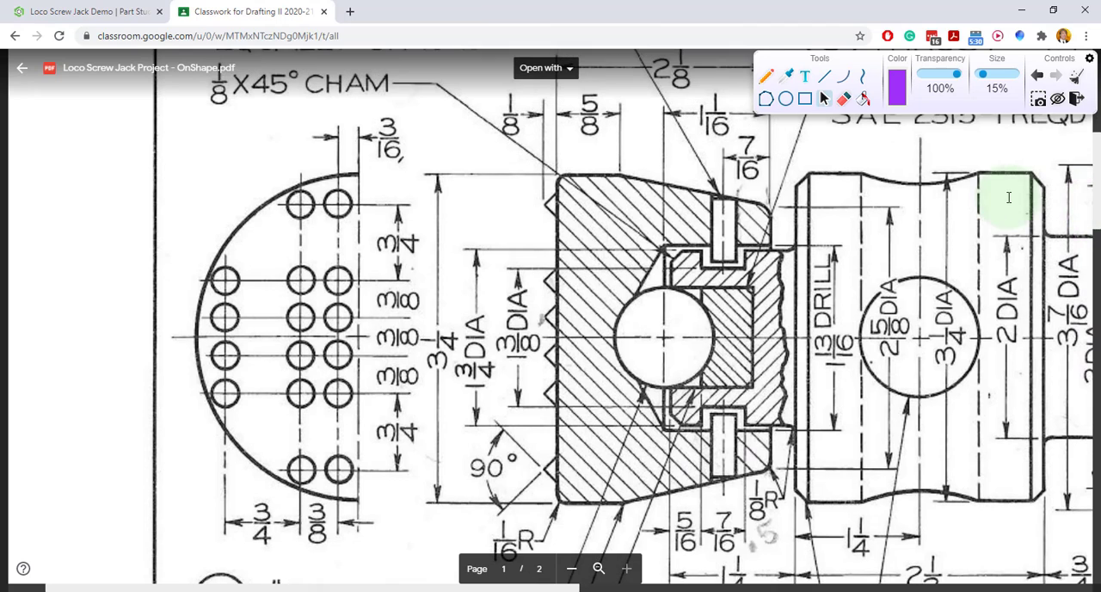
click(765, 76)
mouse_move(509, 93)
mouse_down()
mouse_move(504, 117)
mouse_move(478, 90)
mouse_up()
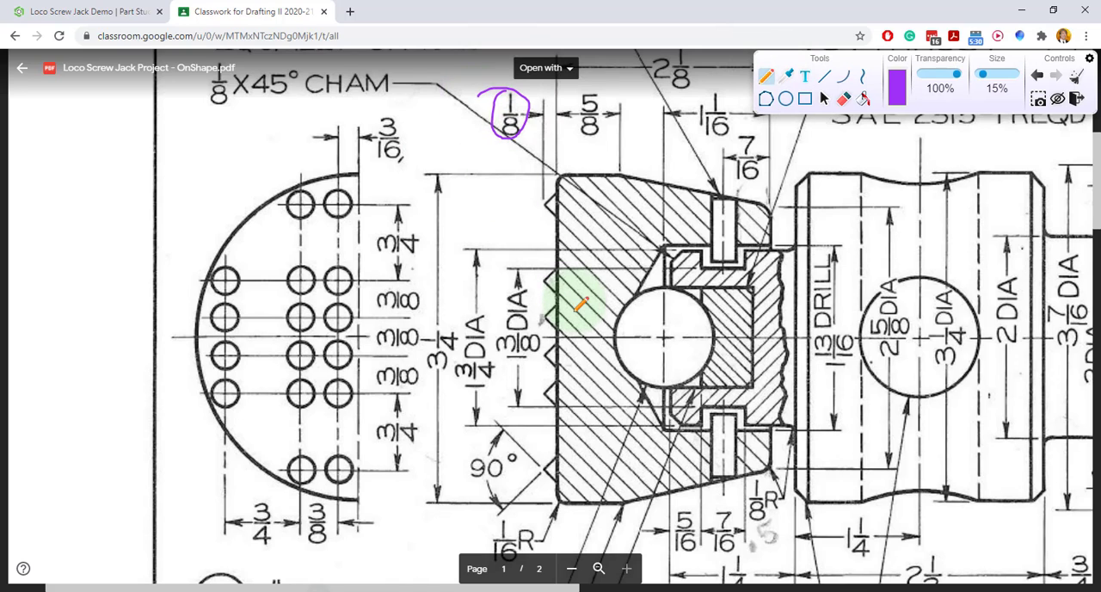
mouse_move(493, 420)
mouse_down()
mouse_move(543, 465)
mouse_move(500, 509)
mouse_up()
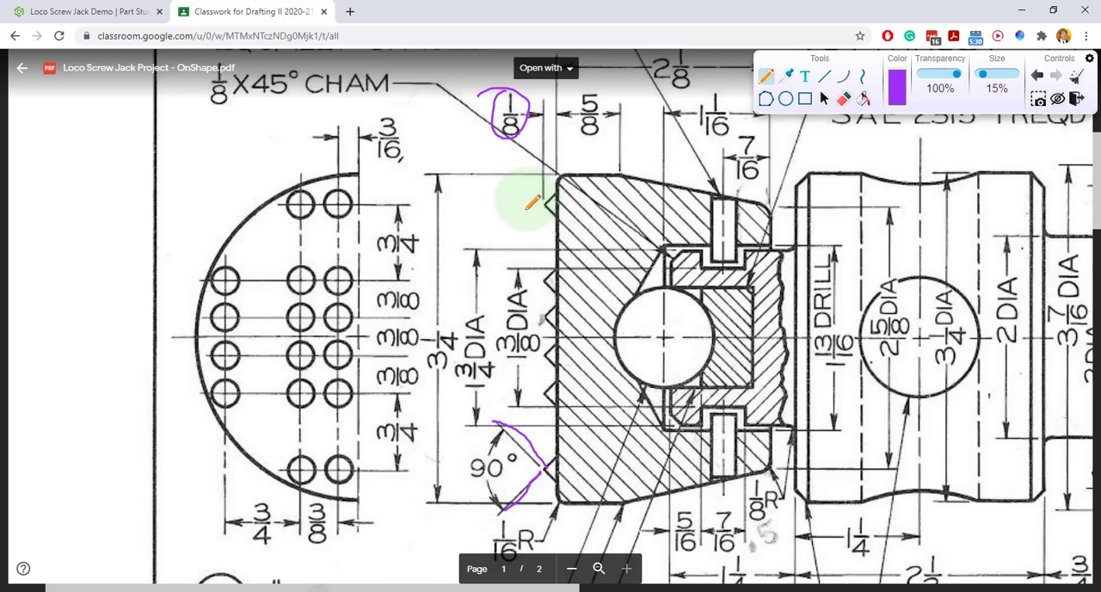
mouse_move(521, 207)
mouse_down()
mouse_move(580, 206)
mouse_move(590, 169)
mouse_move(611, 190)
mouse_up()
click(491, 213)
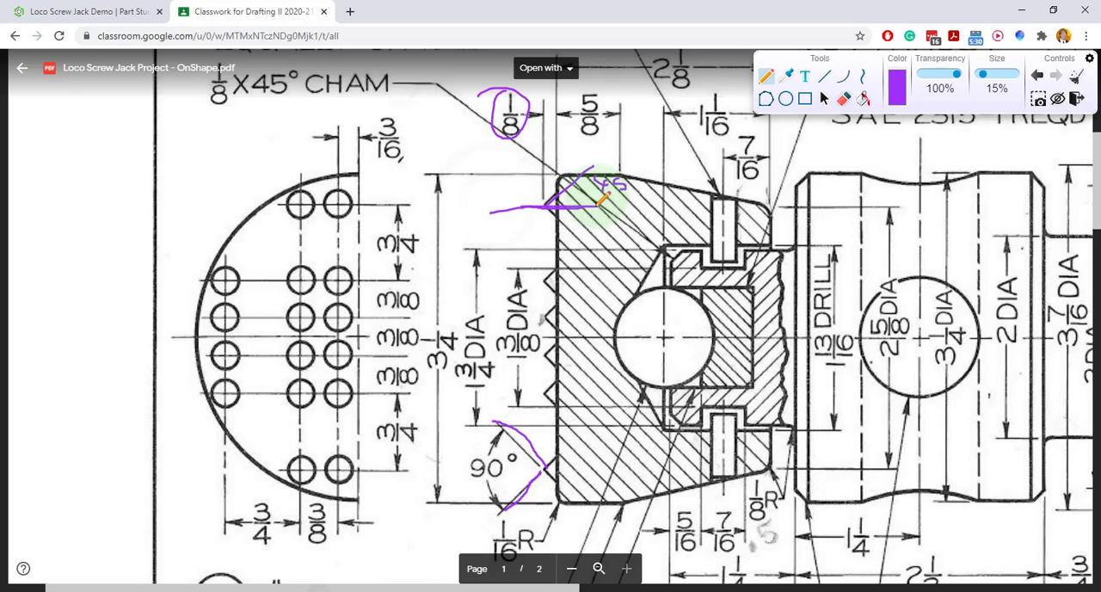
click(50, 11)
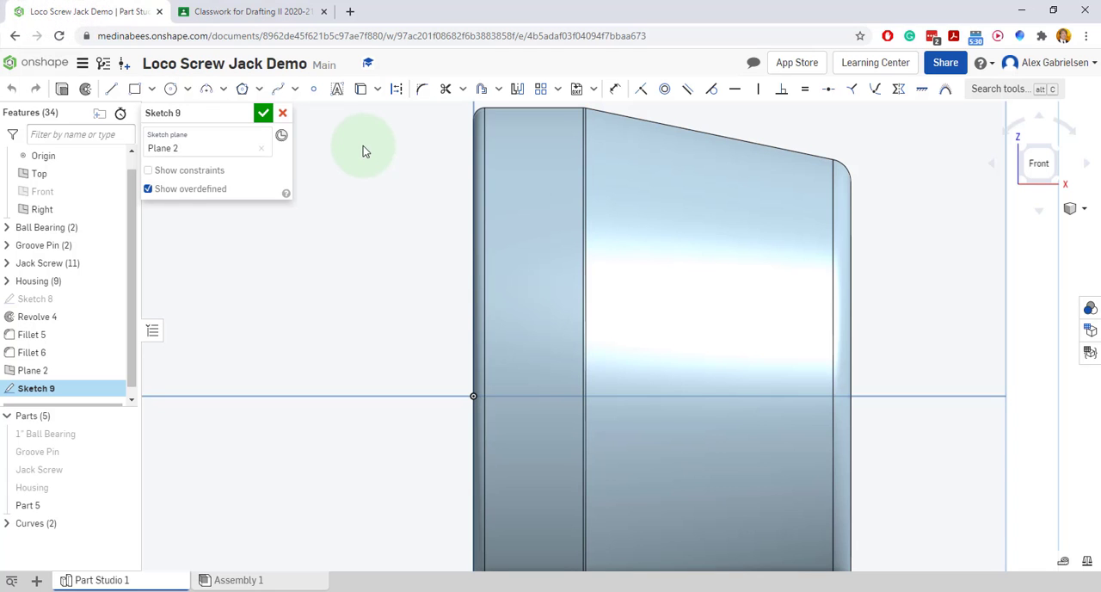
Sketch a right triangle across the cap's closed end above the origin, about 0.187 in wide and 0.147 in high
click(109, 90)
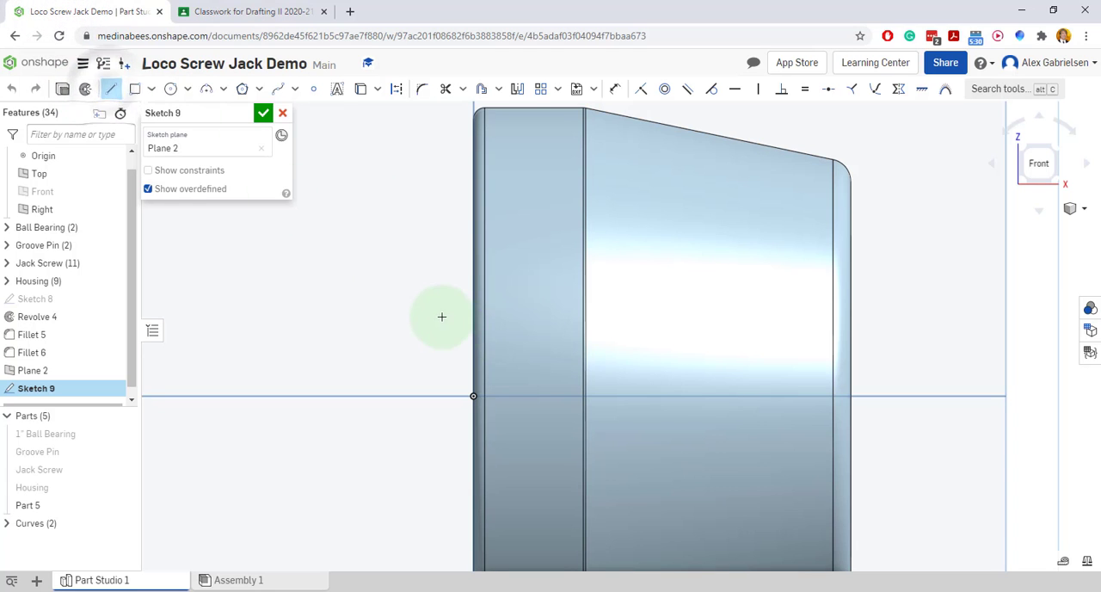
click(447, 321)
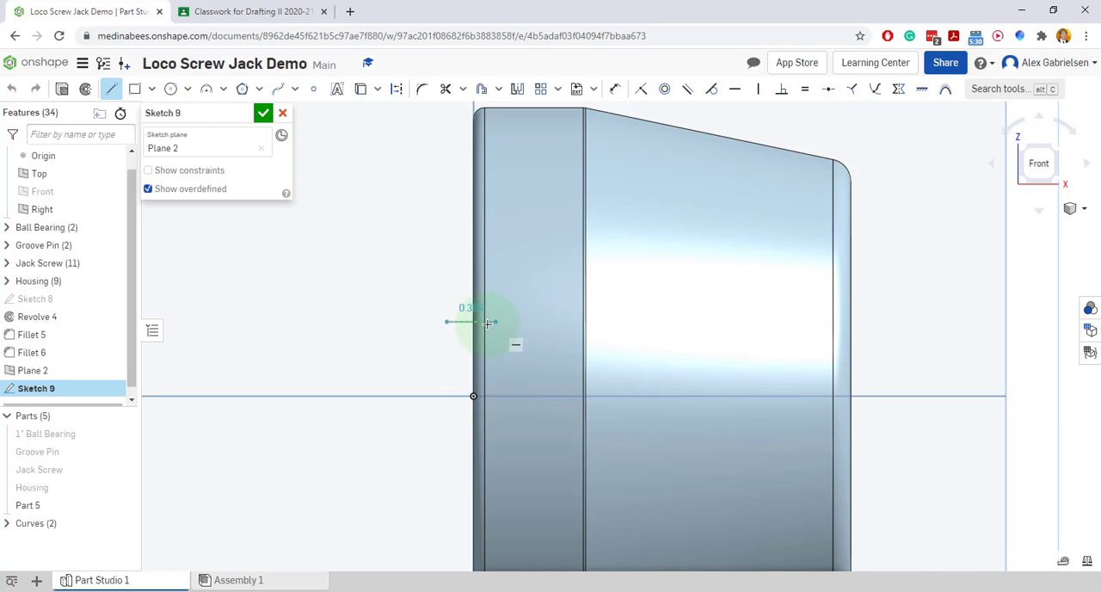
scroll(486, 324, up, 5)
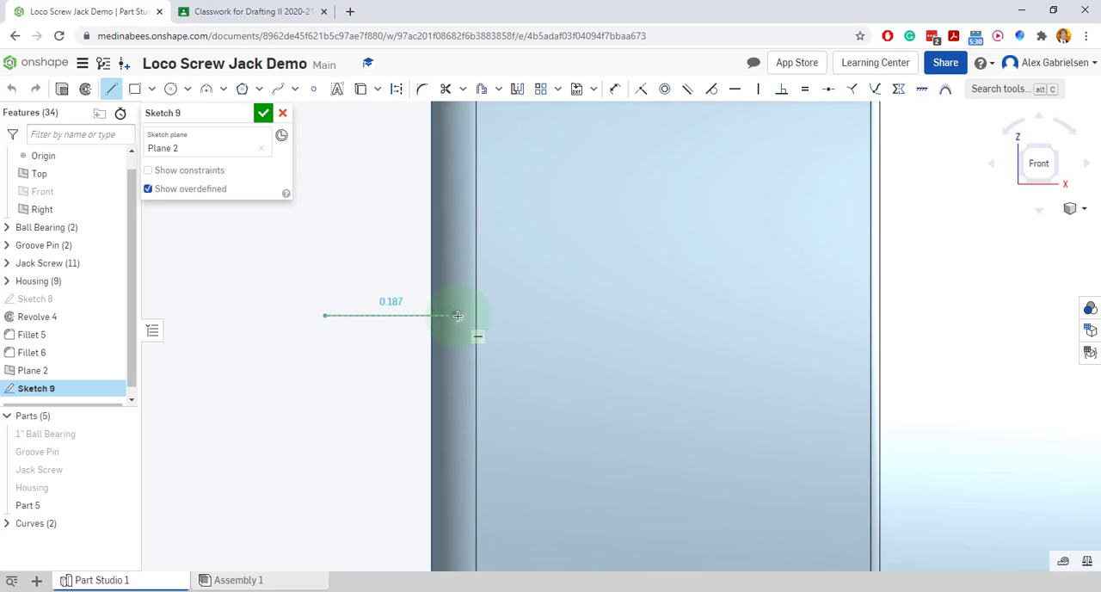
click(456, 316)
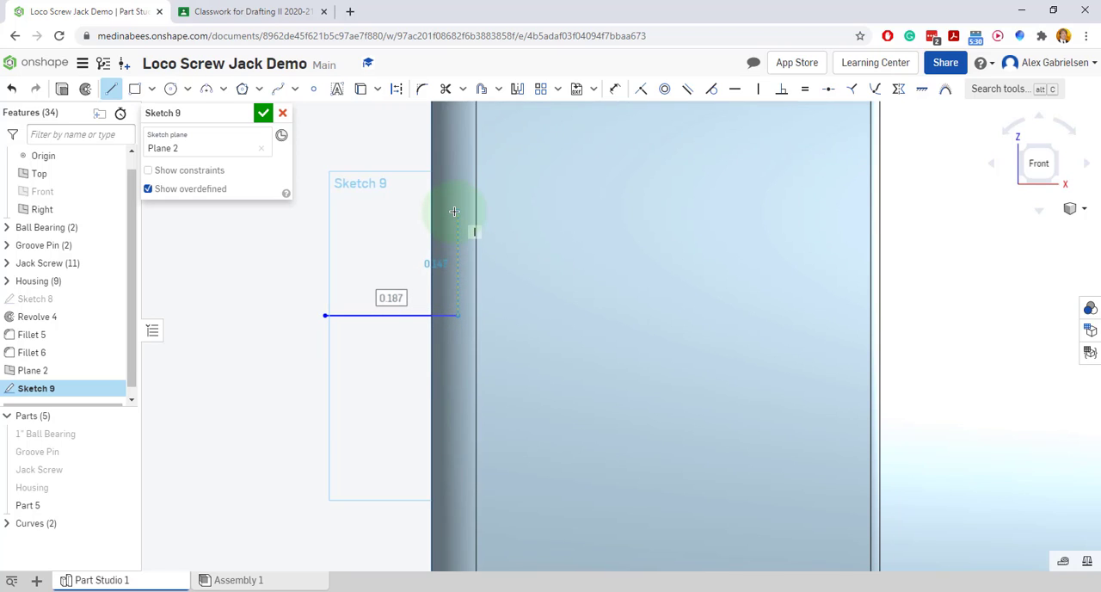
click(456, 211)
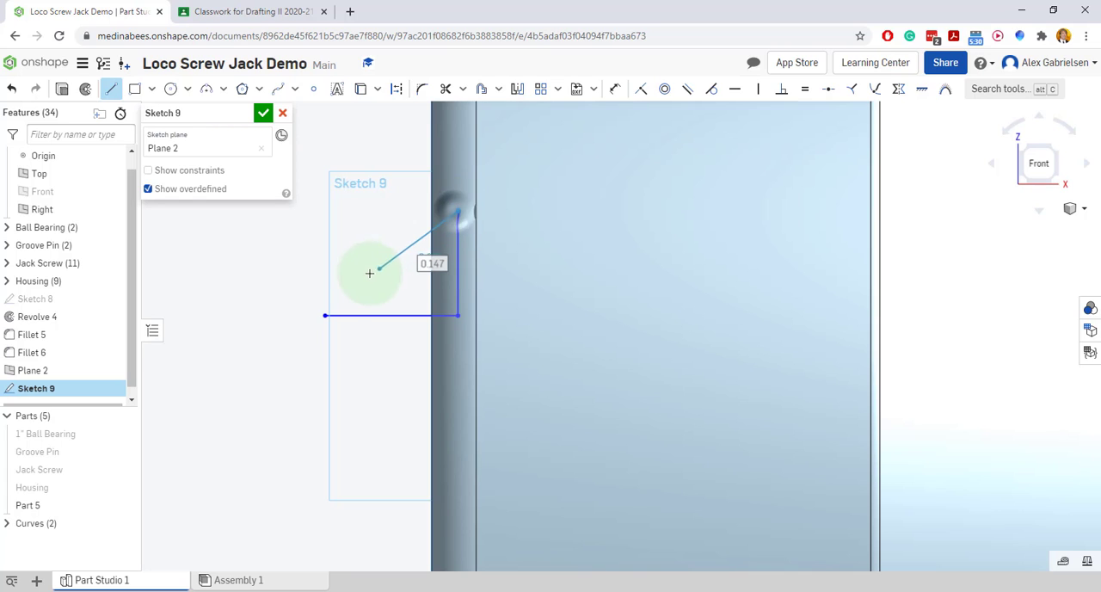
click(325, 315)
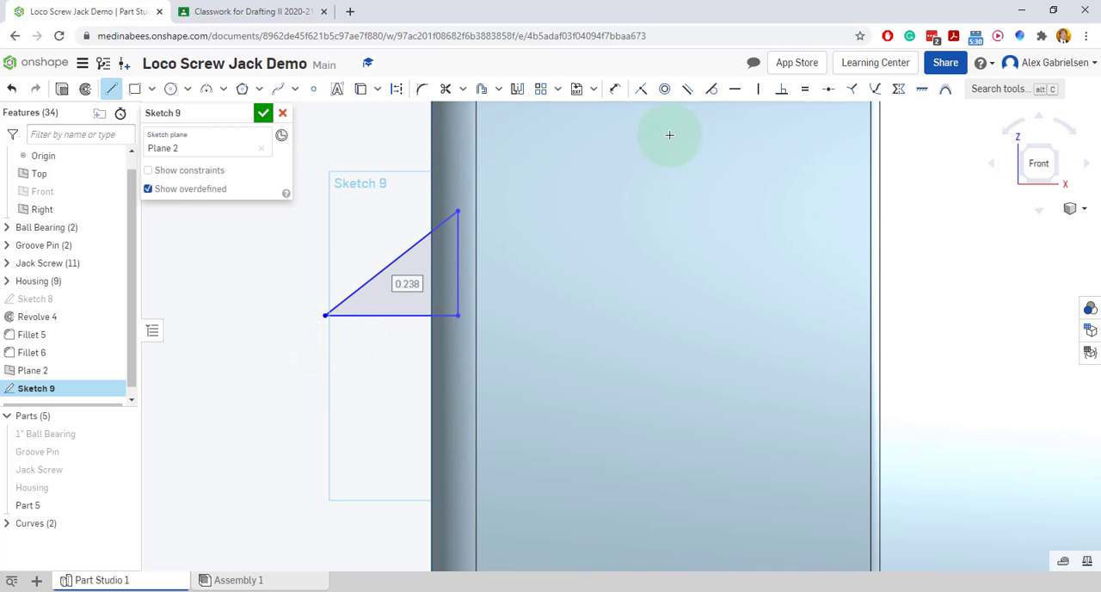
Dimension the angle between the triangle's sloped side and its horizontal base as 45°
click(612, 90)
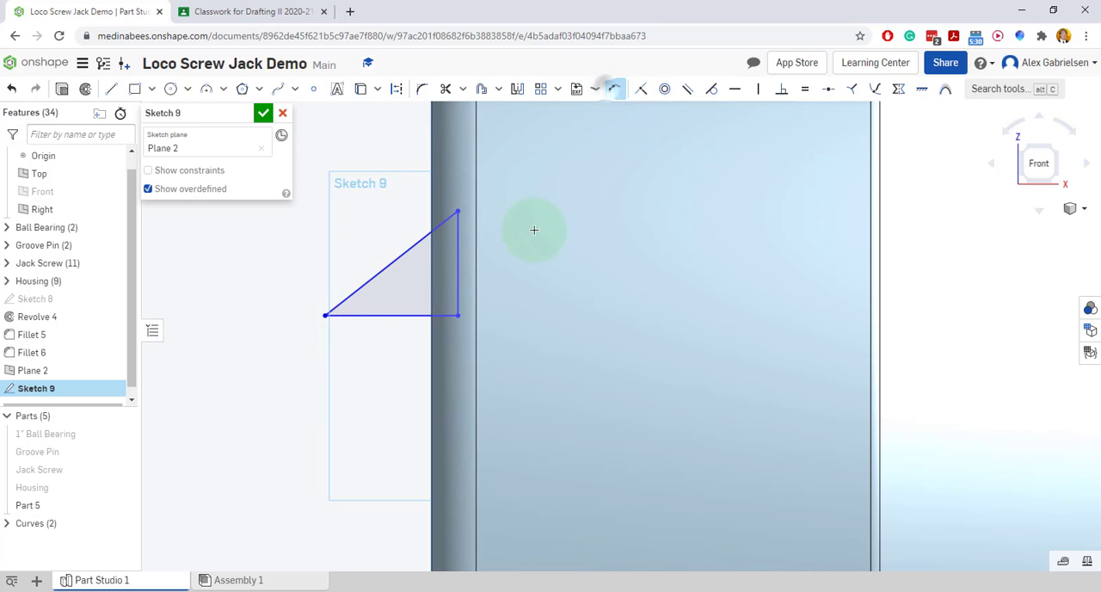
click(398, 256)
click(393, 316)
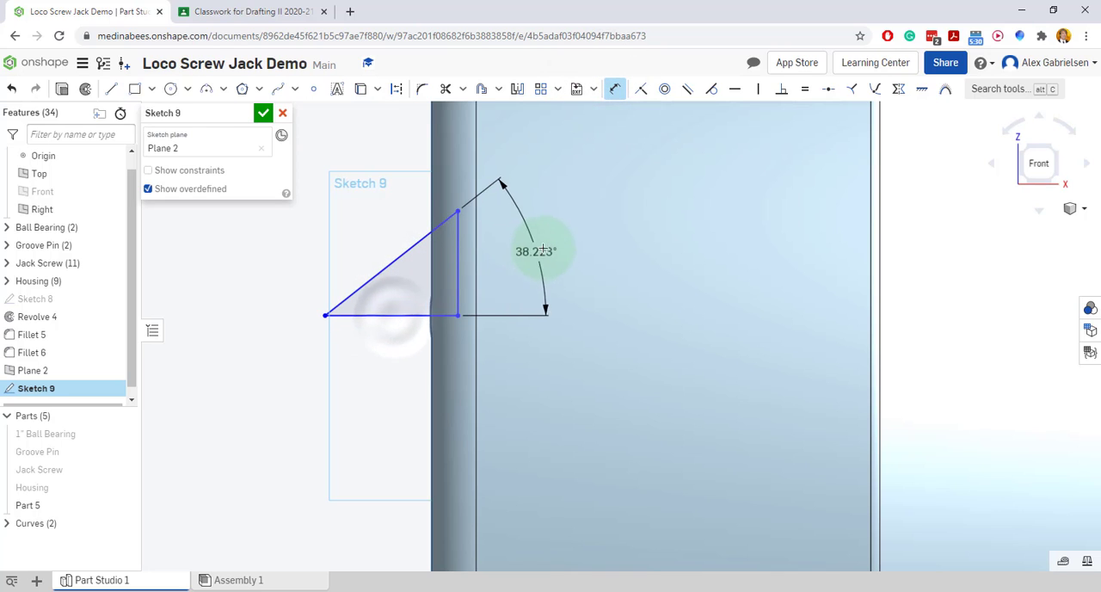
click(553, 244)
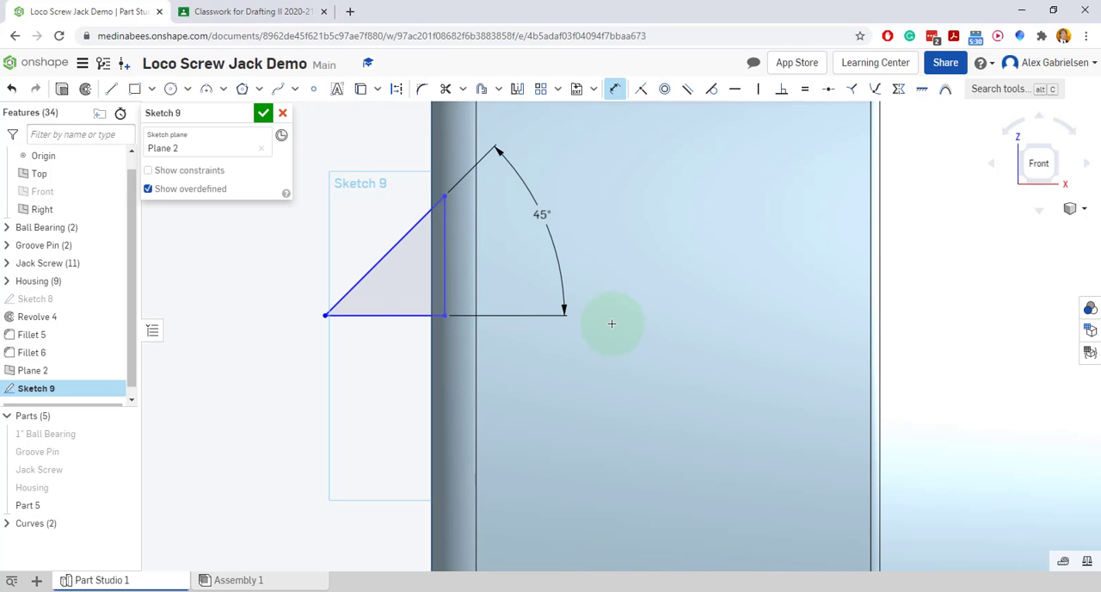
scroll(611, 323, down, 5)
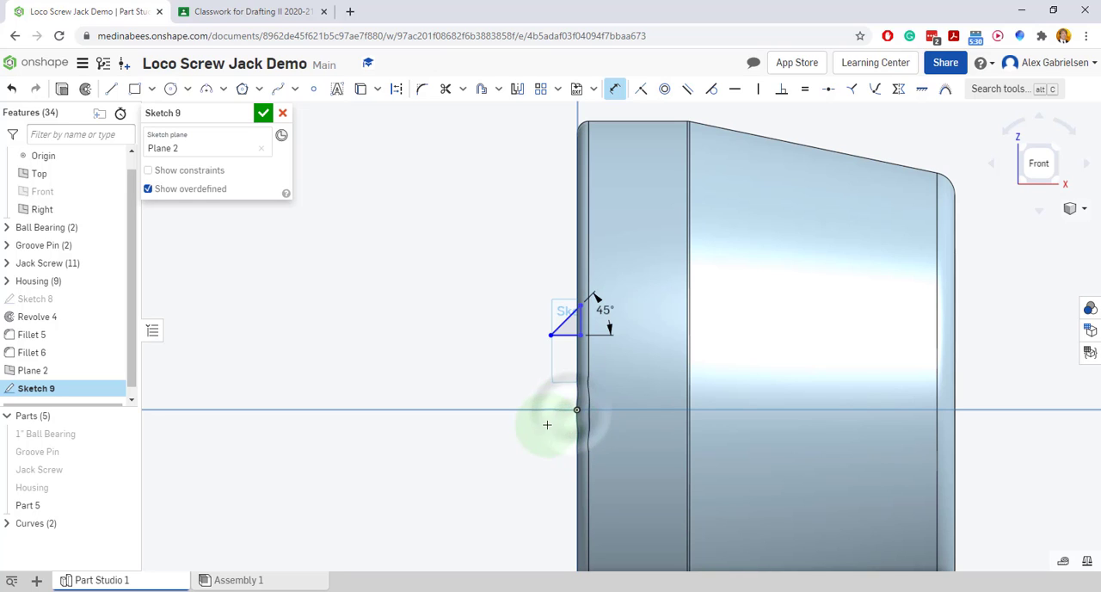
Dimension the horizontal distance from the triangle's tip to the cap's closed end as 0.125 in
click(547, 335)
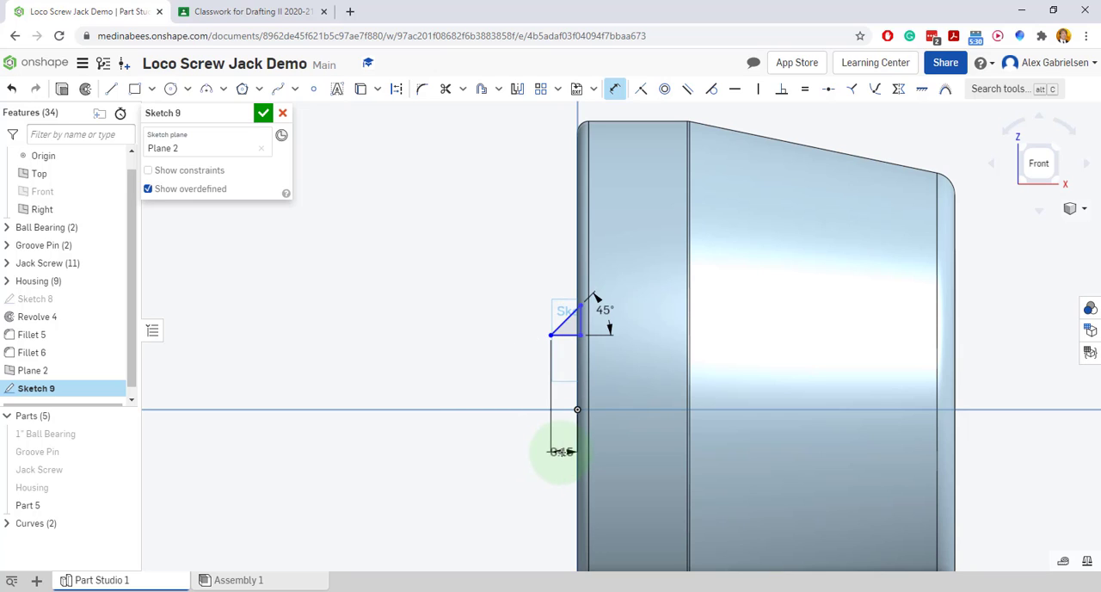
click(560, 451)
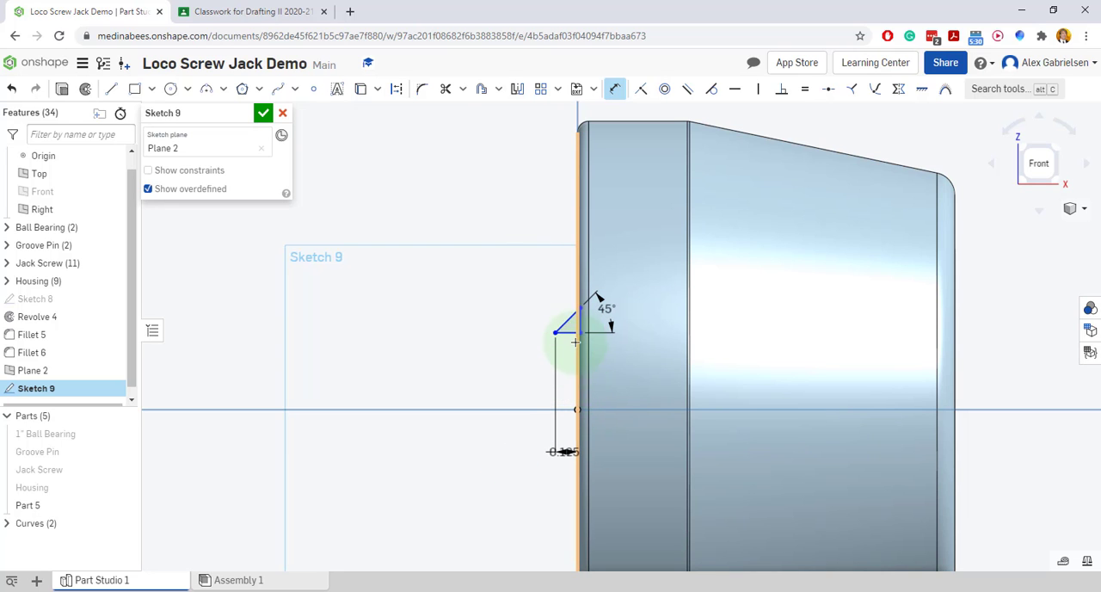
Mark half of the central 3/8 tooth spacing in the reference drawing, and dimension the triangle's tip 0.188 in above the origin, finishing the sketch
click(194, 12)
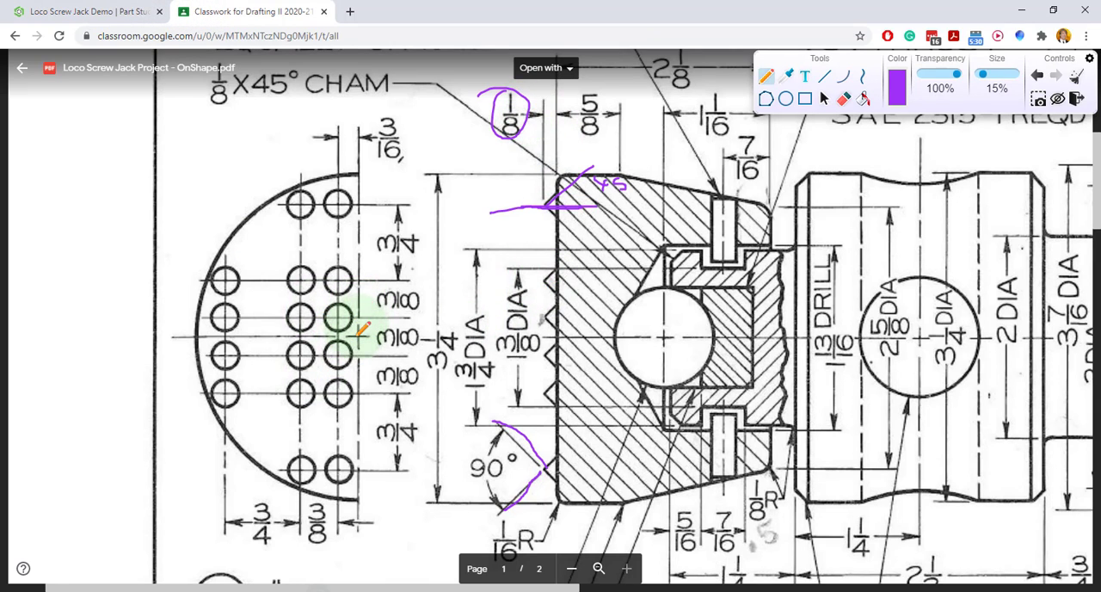
mouse_move(359, 335)
mouse_down()
mouse_move(358, 344)
mouse_move(359, 315)
mouse_move(351, 341)
mouse_move(425, 337)
mouse_move(346, 313)
mouse_up()
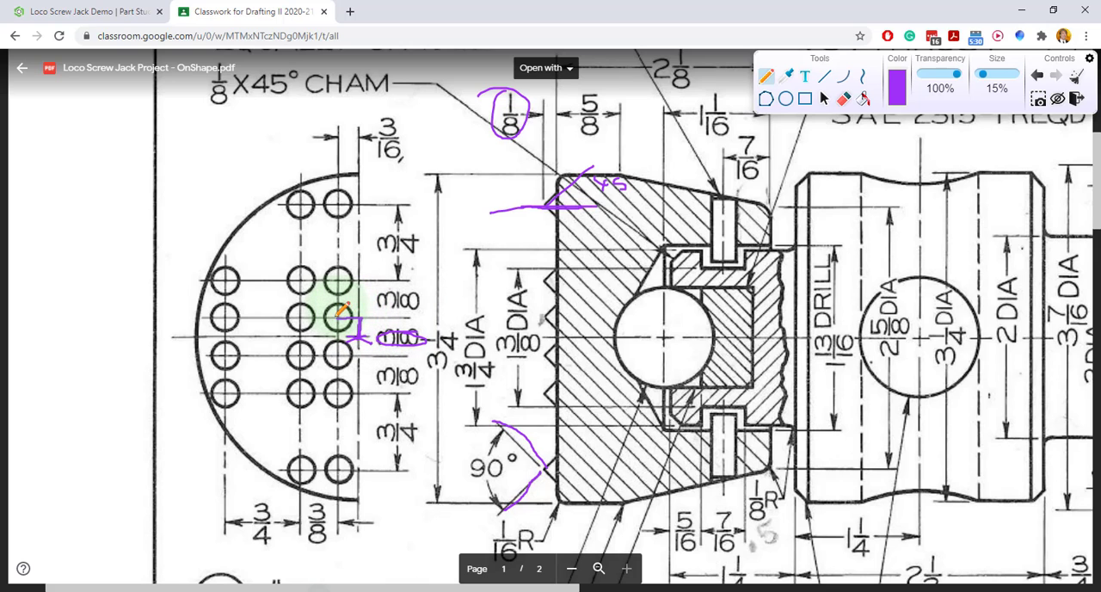
click(125, 13)
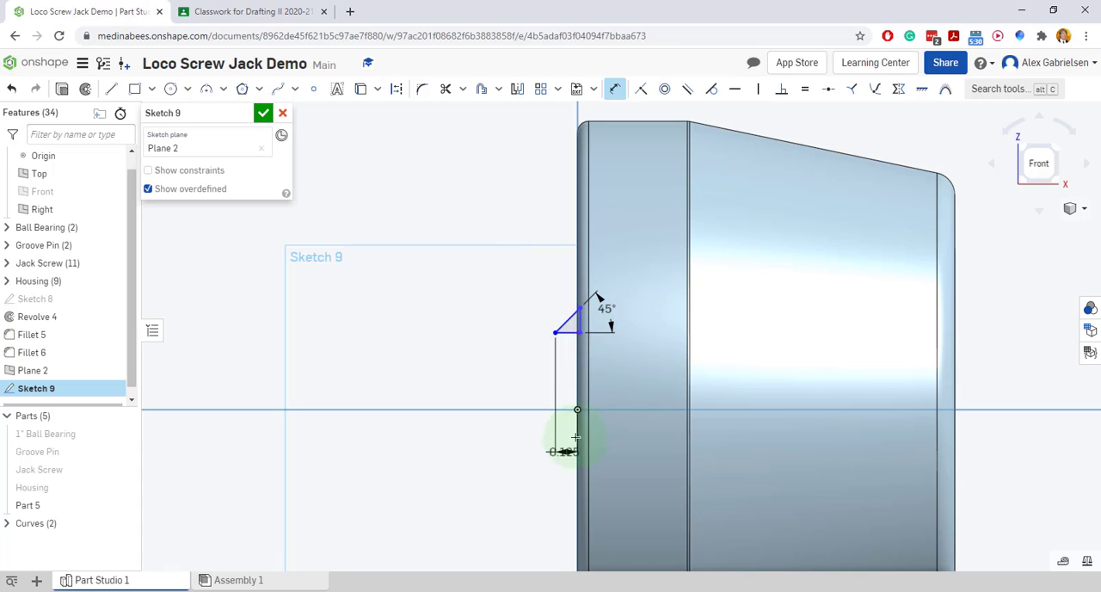
click(574, 411)
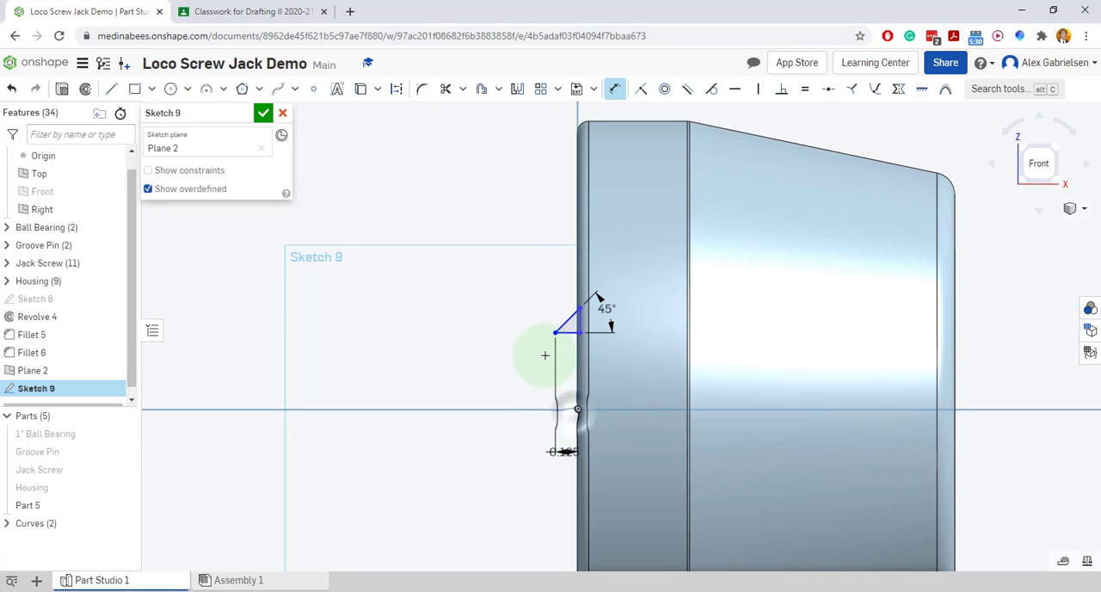
click(555, 332)
click(508, 372)
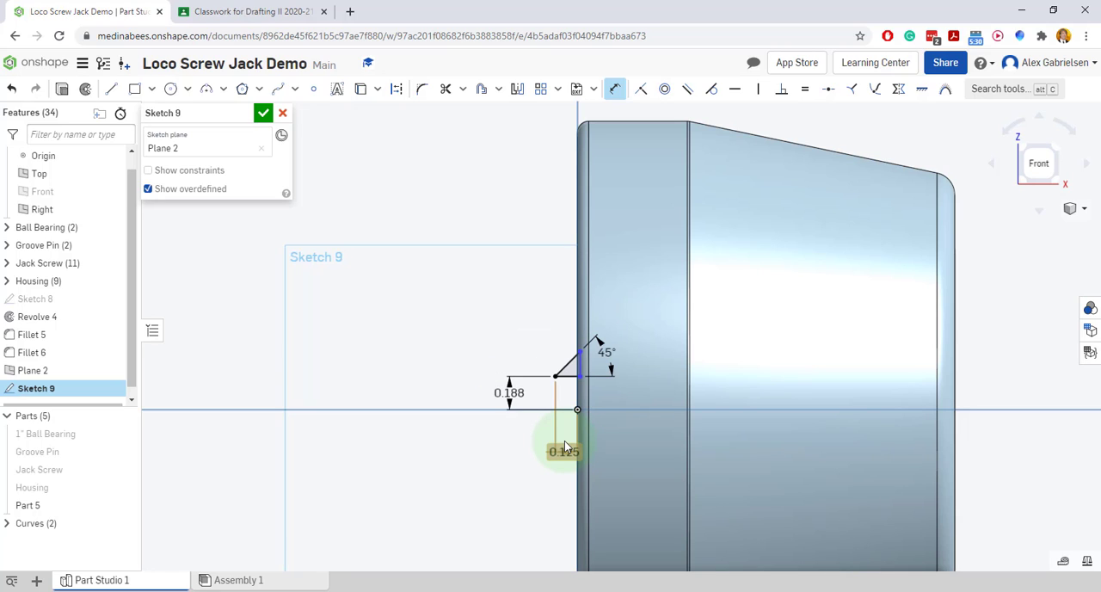
click(263, 114)
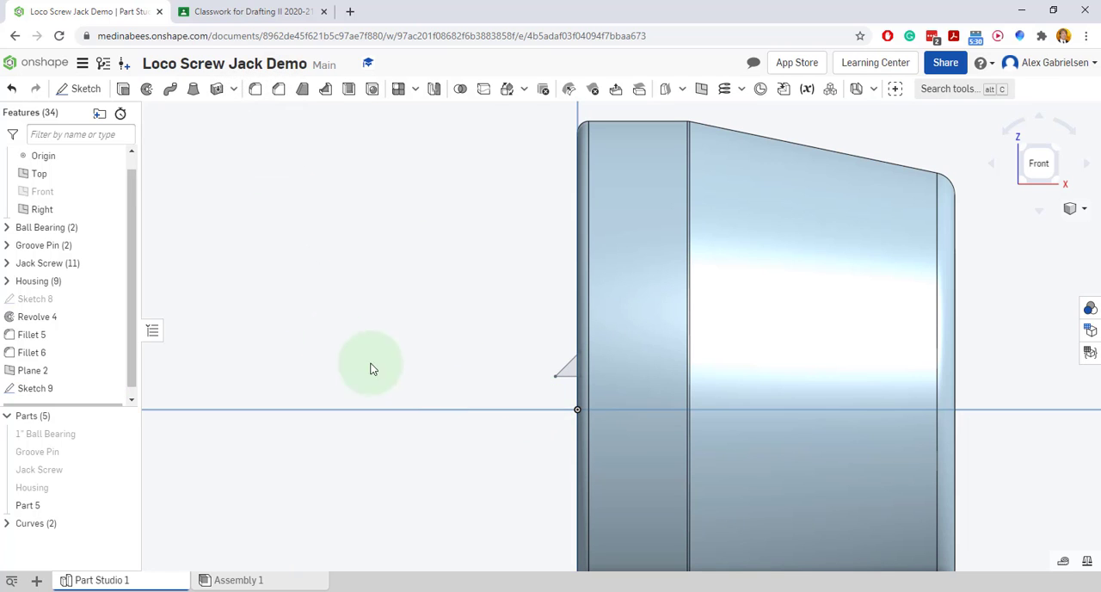
Revolve the triangle fully about its horizontal base edge as a new solid part, forming a conical tooth
click(147, 95)
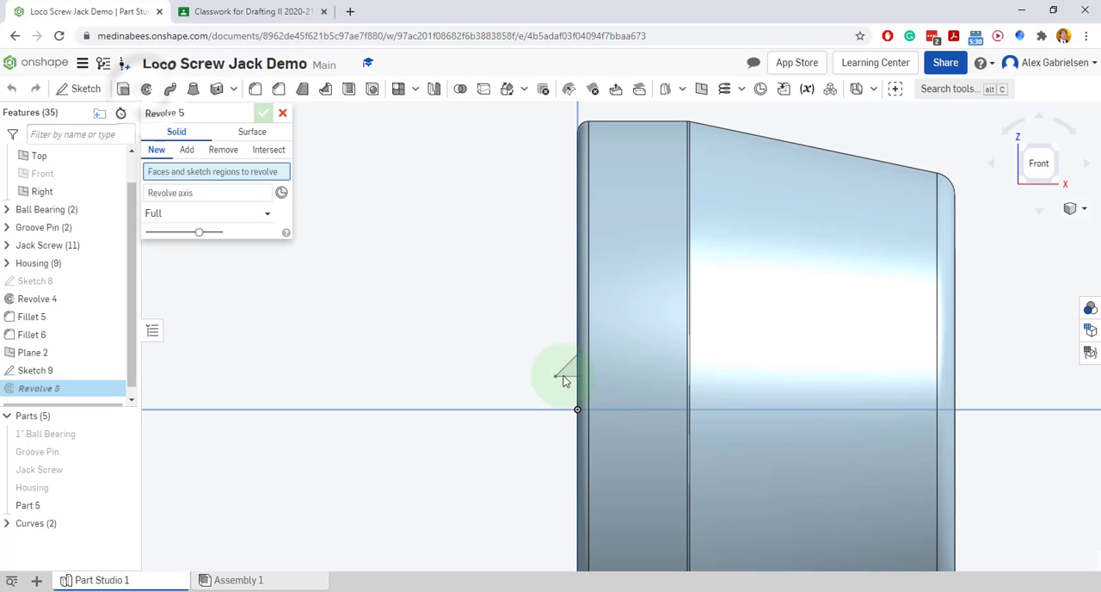
click(564, 371)
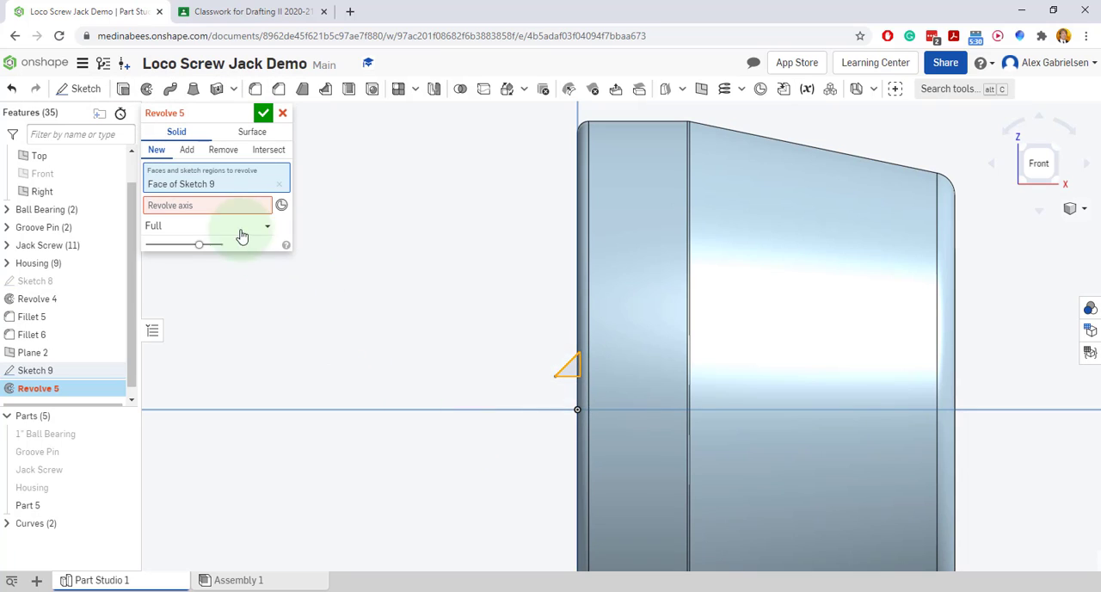
click(211, 205)
click(568, 379)
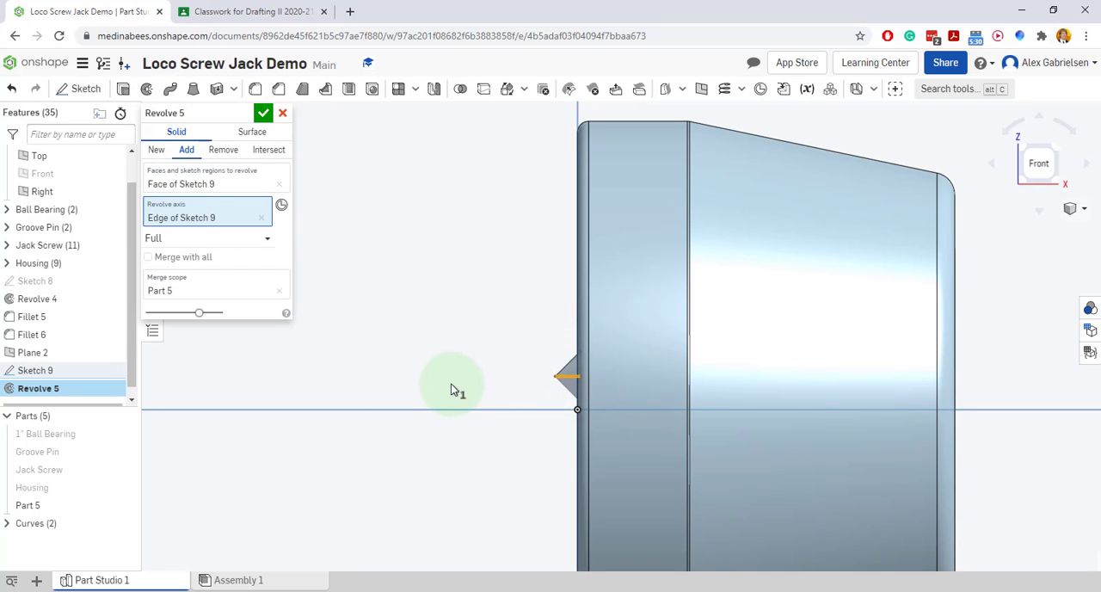
click(159, 151)
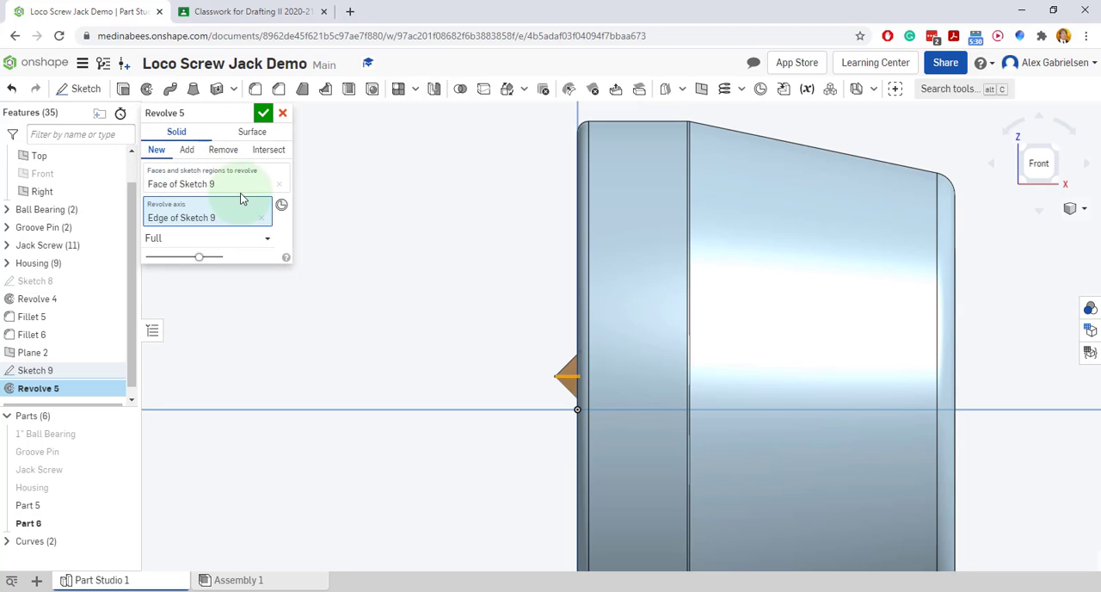
click(262, 114)
Hide Plane 2 and show the Front plane, with the cap's closed end viewed straight on
right_drag(450, 314, 527, 376)
right_drag(660, 335, 665, 341)
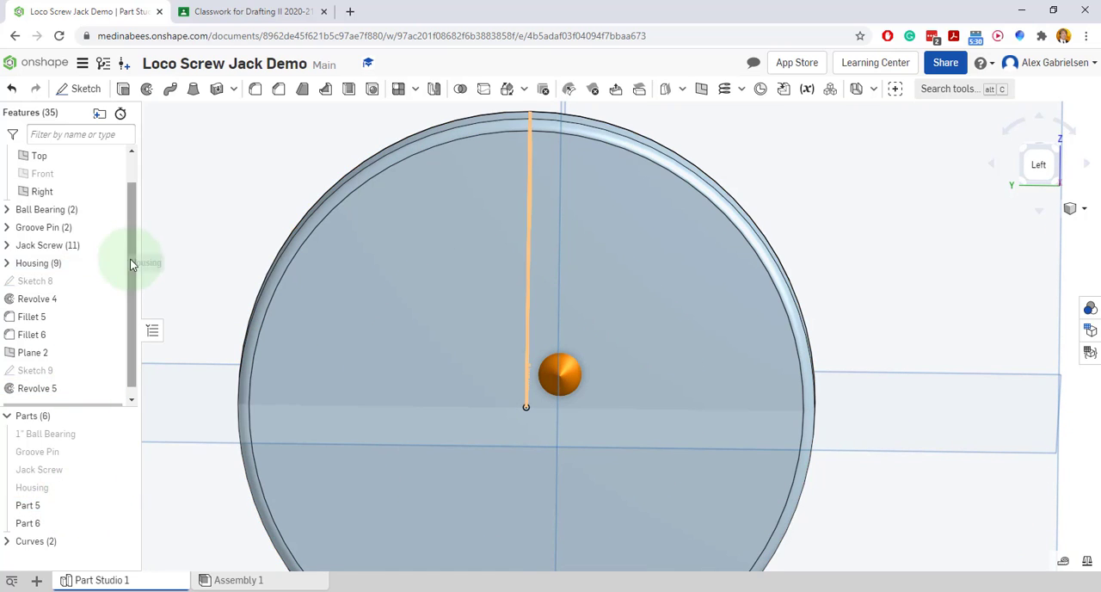
scroll(135, 292, down, 1)
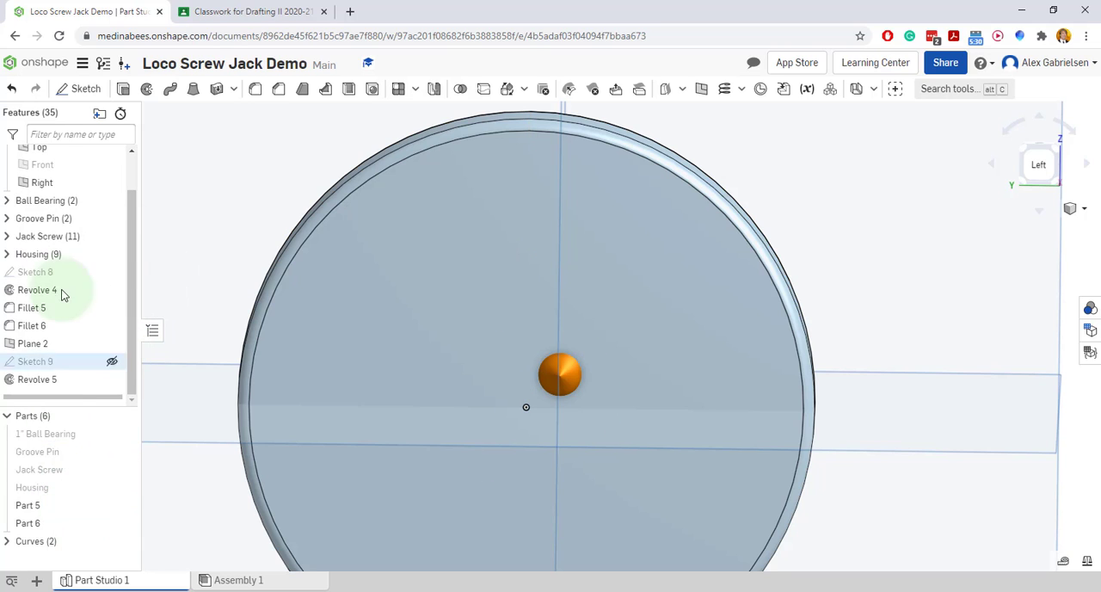
click(110, 343)
drag(129, 316, 134, 277)
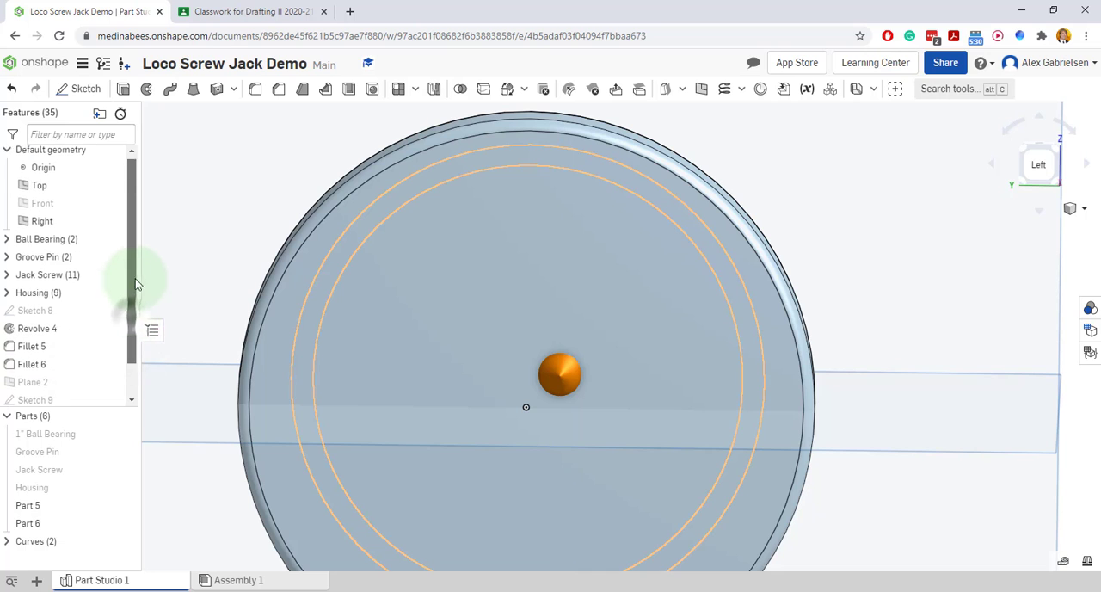
click(112, 207)
mouse_move(682, 227)
right_down()
mouse_move(848, 216)
mouse_move(848, 255)
right_up()
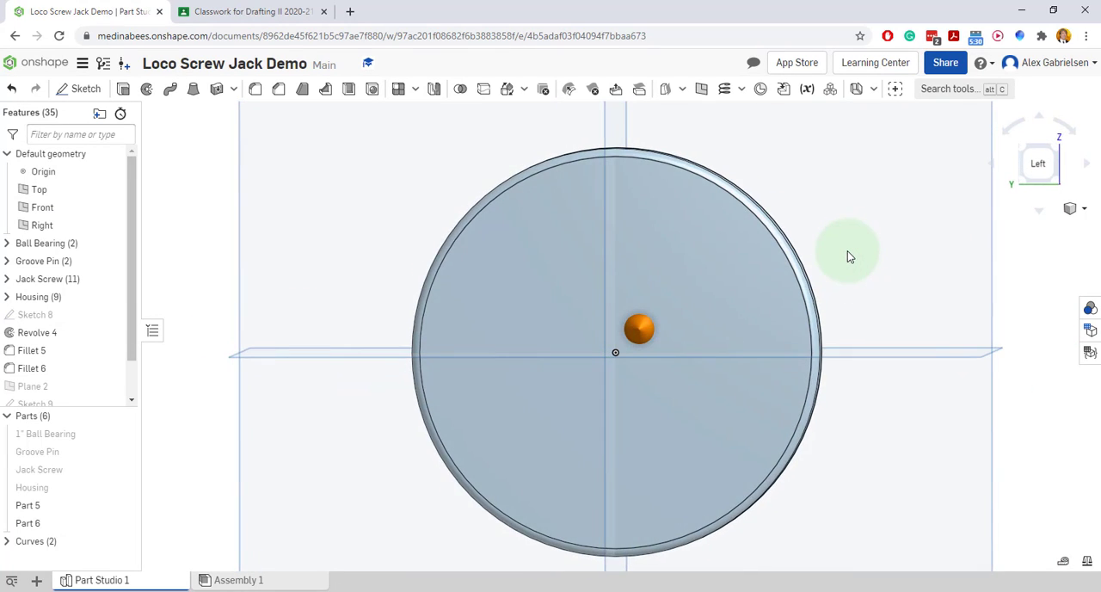
right_click(846, 246)
click(898, 457)
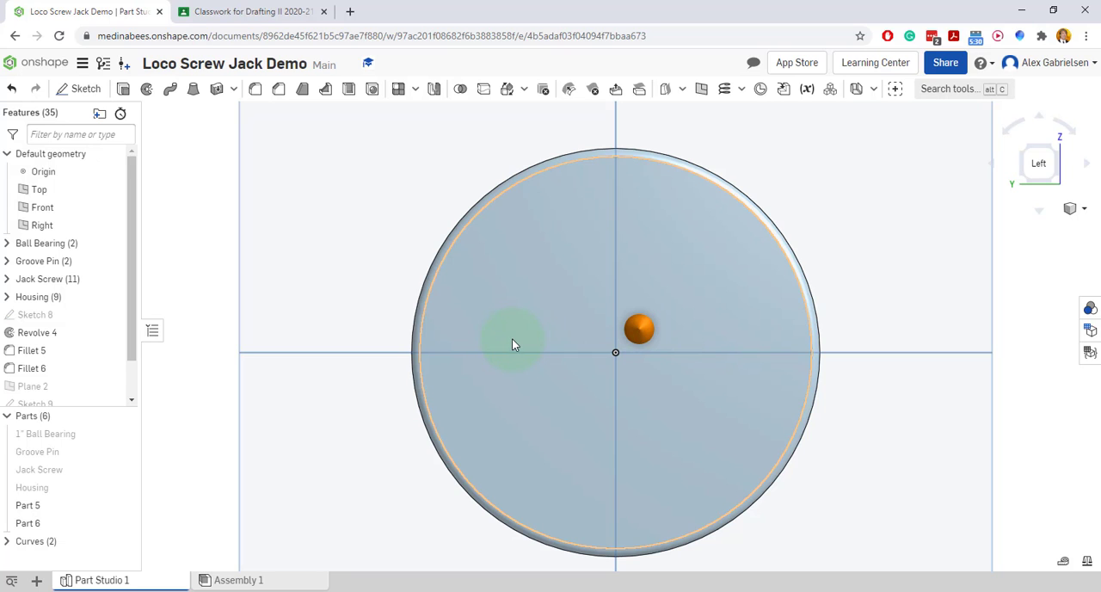
Linear-pattern the conical tooth as a new part, upward from the Top plane, with 2 instances spaced 3/8 in
click(417, 94)
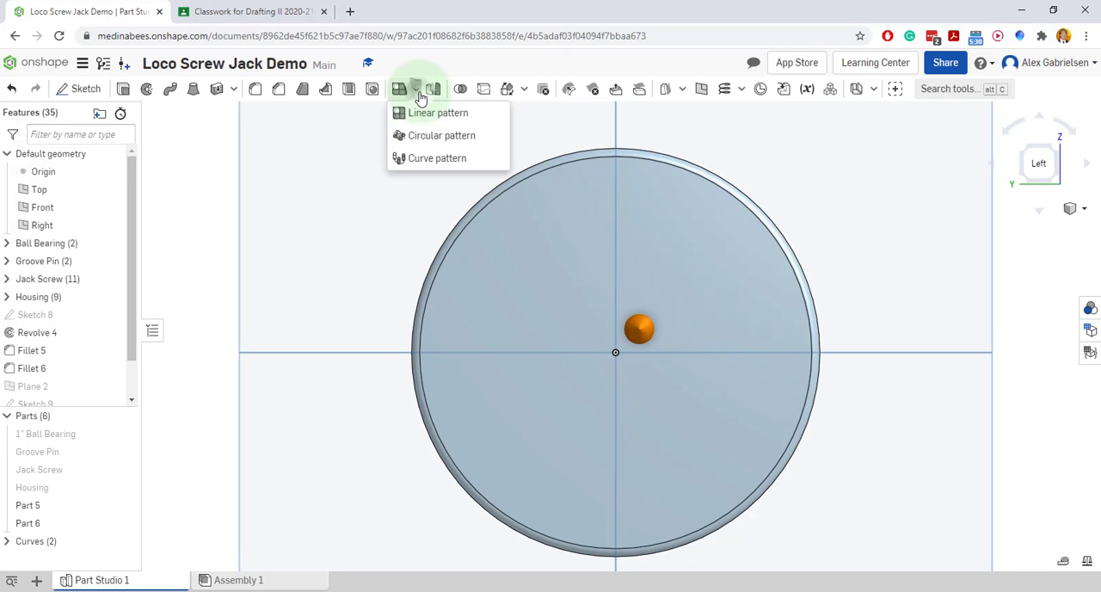
click(413, 114)
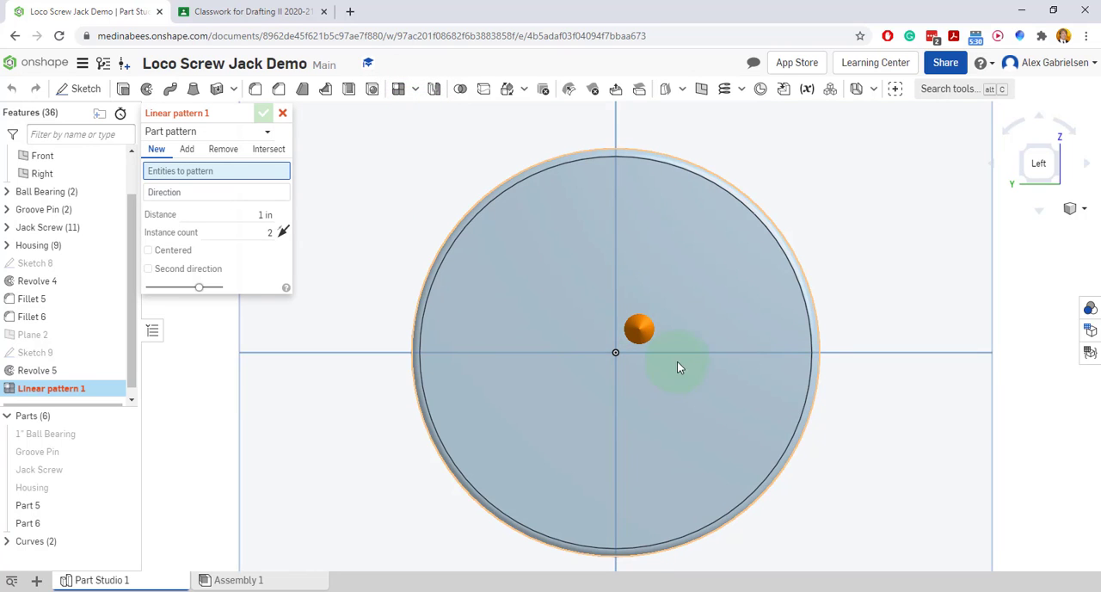
click(643, 330)
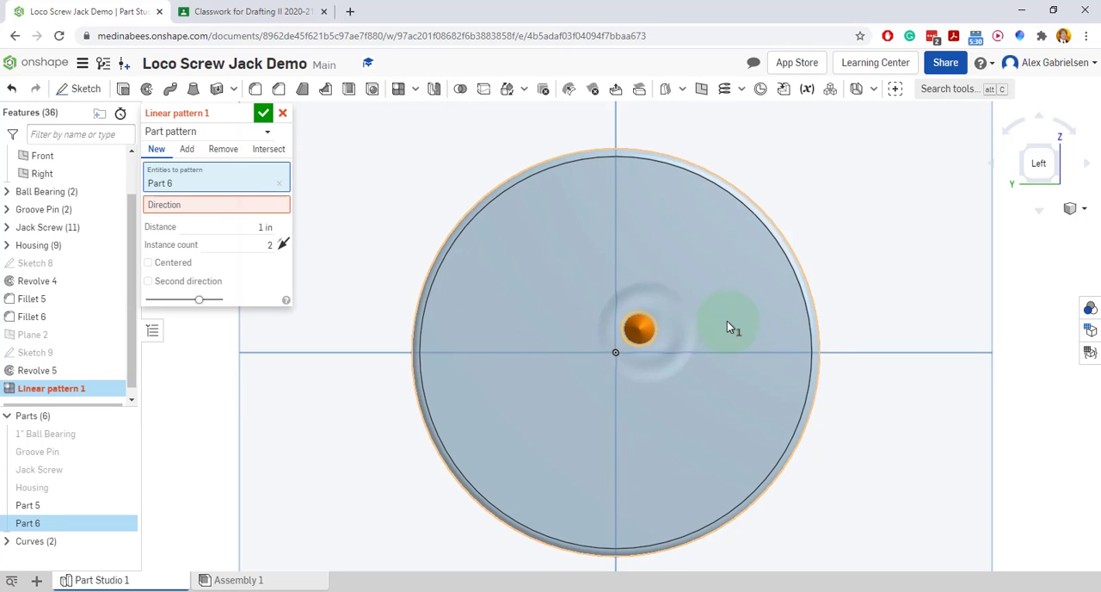
click(254, 204)
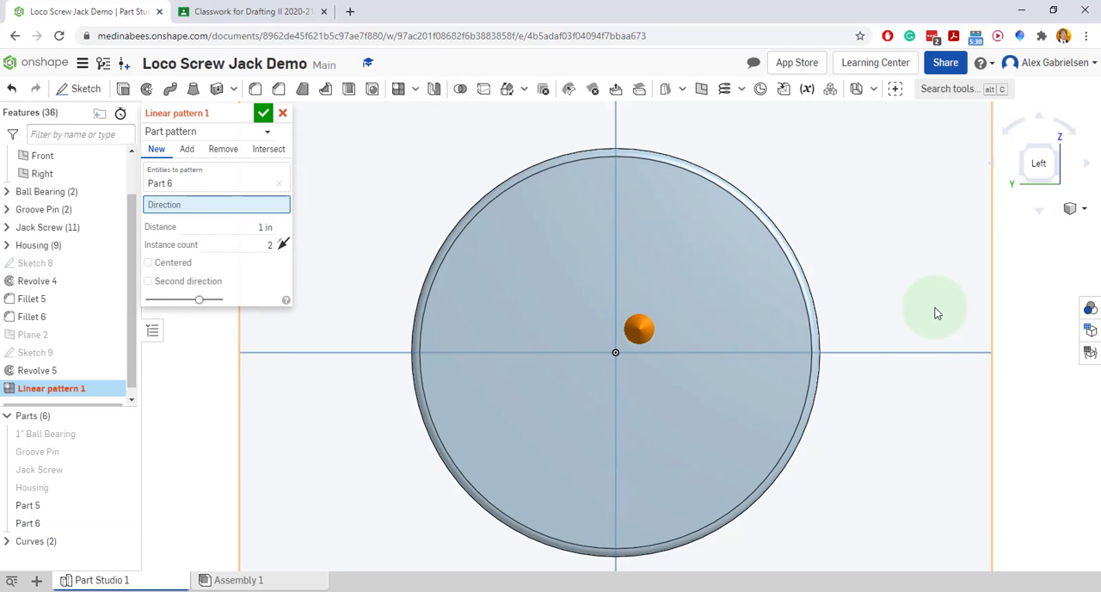
click(914, 351)
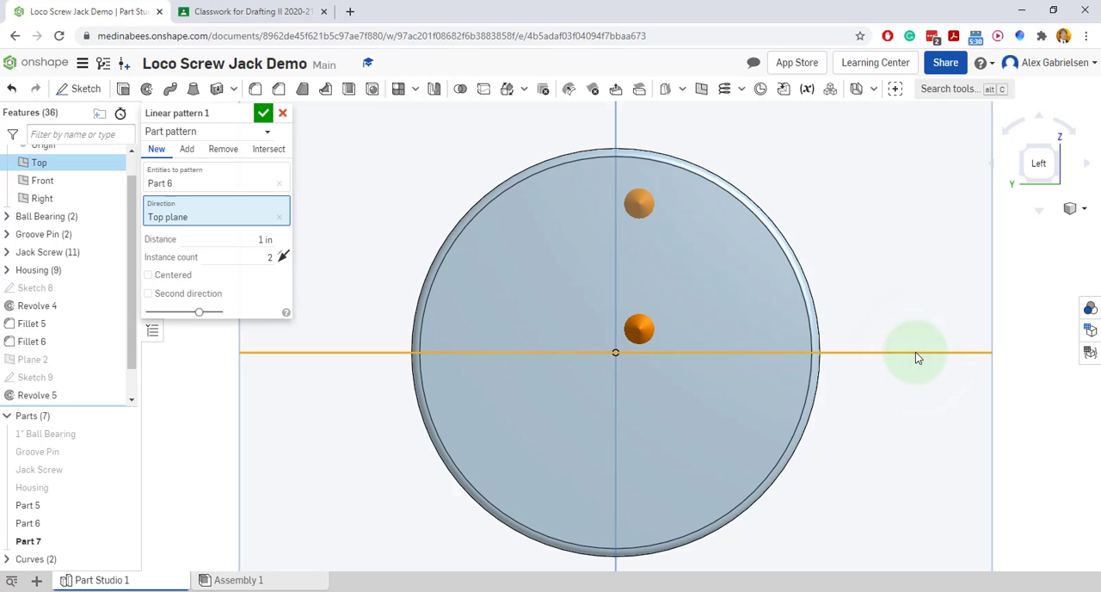
click(284, 258)
click(284, 258)
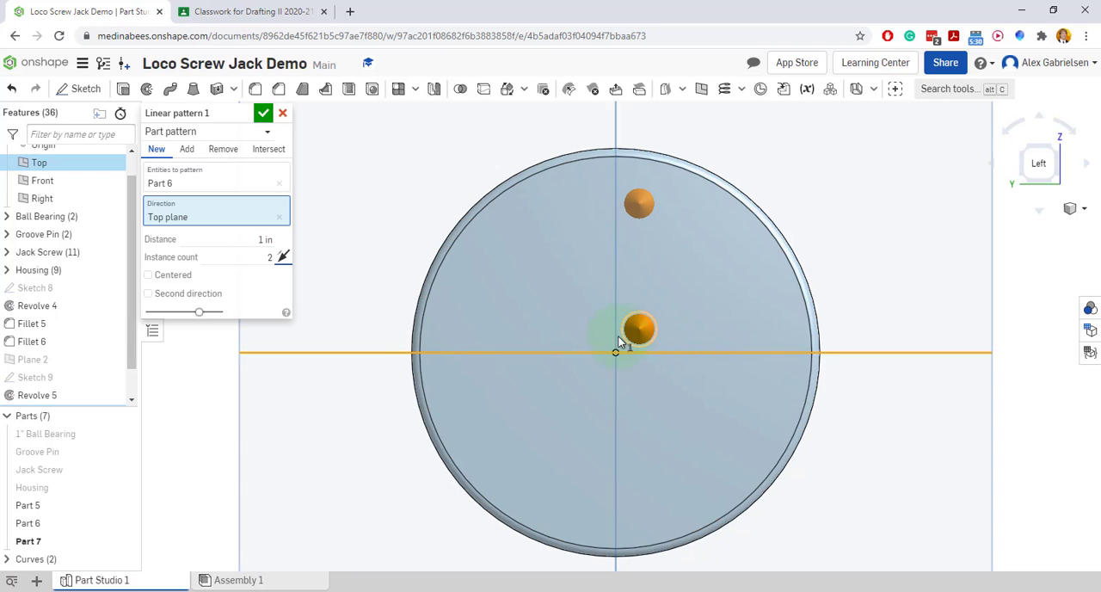
click(258, 240)
text(3/8)
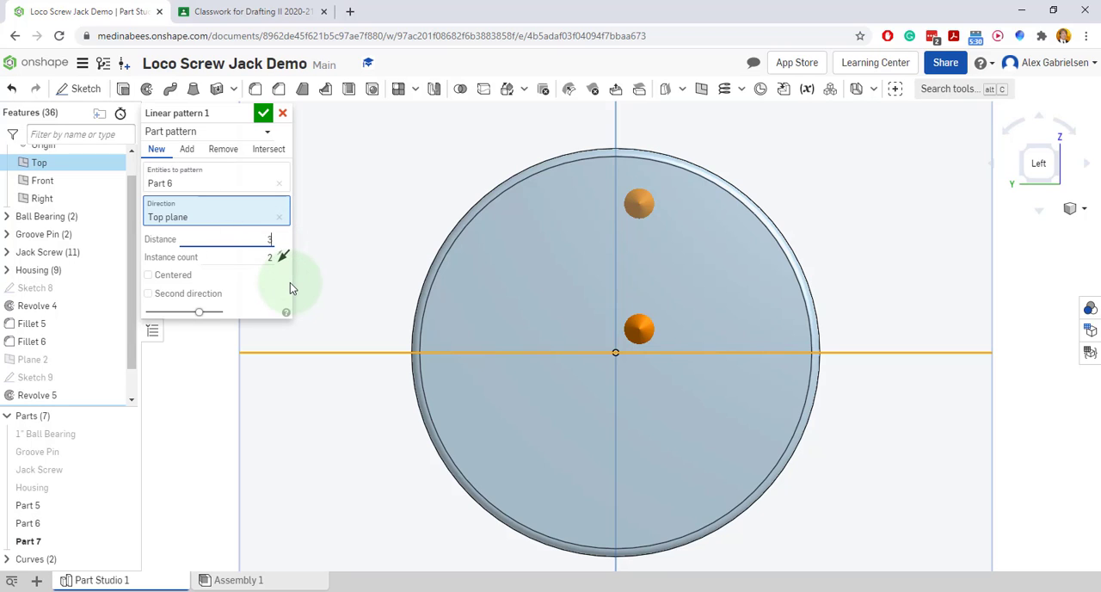
key(Return)
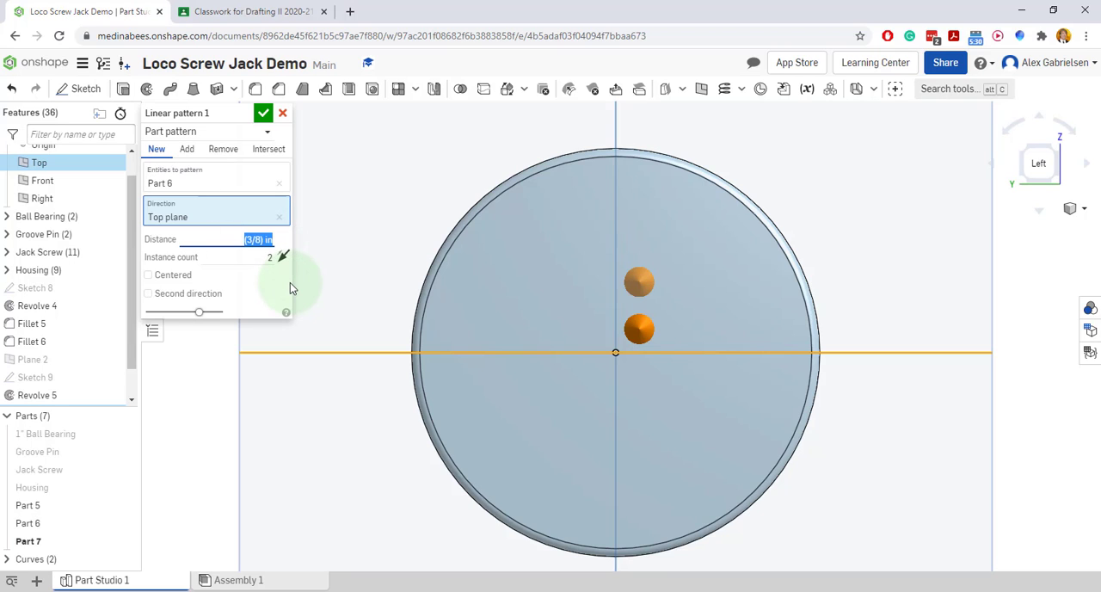
click(263, 113)
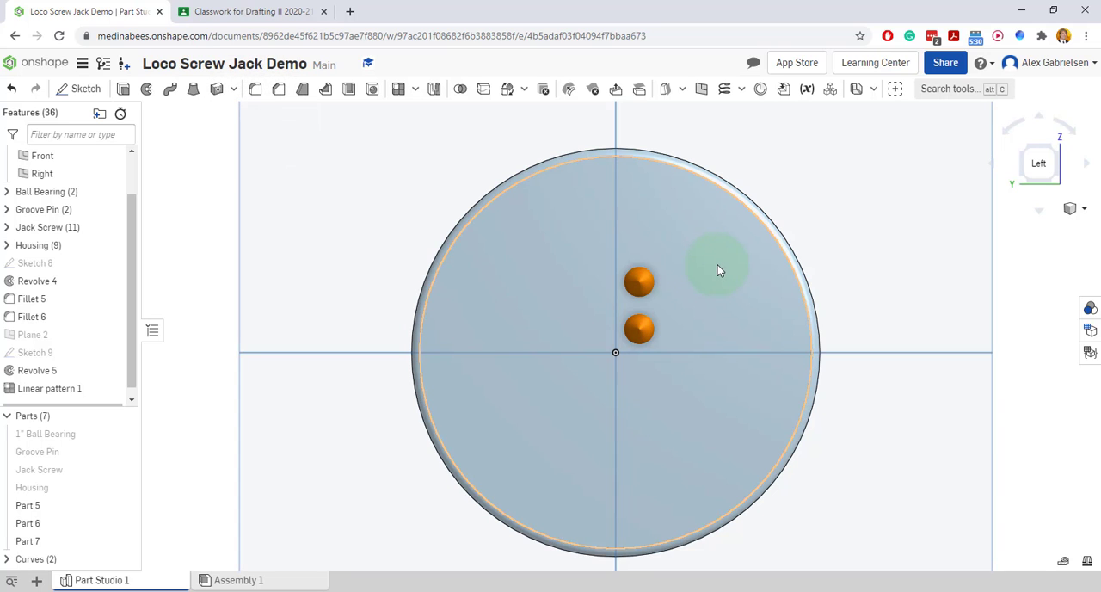
Linear-pattern both conical teeth downward, using the Top plane with the opposite direction, a 3/4 in distance and 2 instances
click(648, 284)
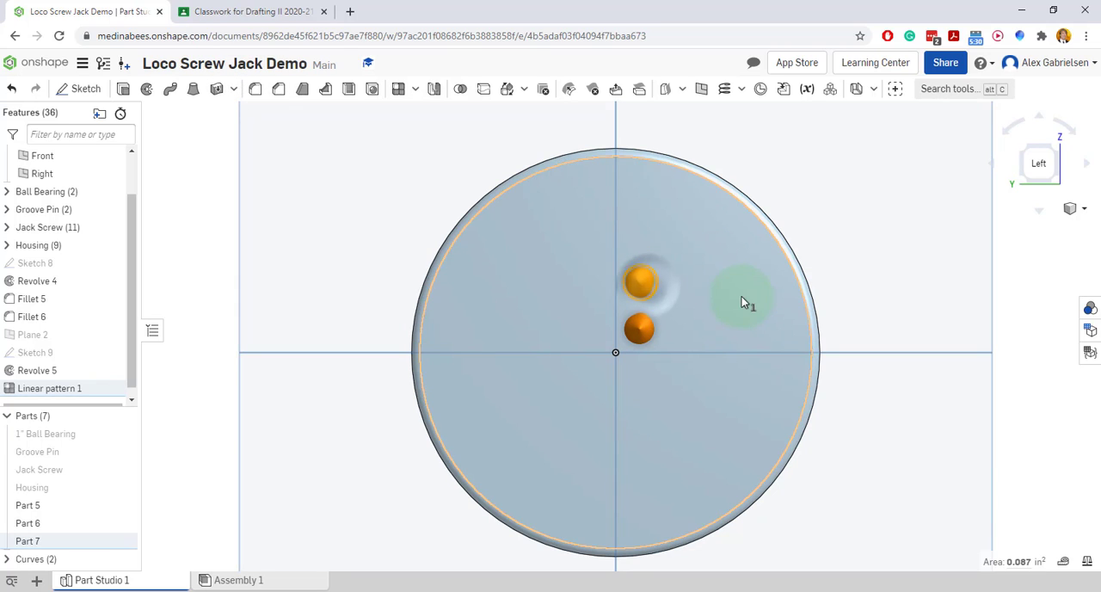
click(650, 331)
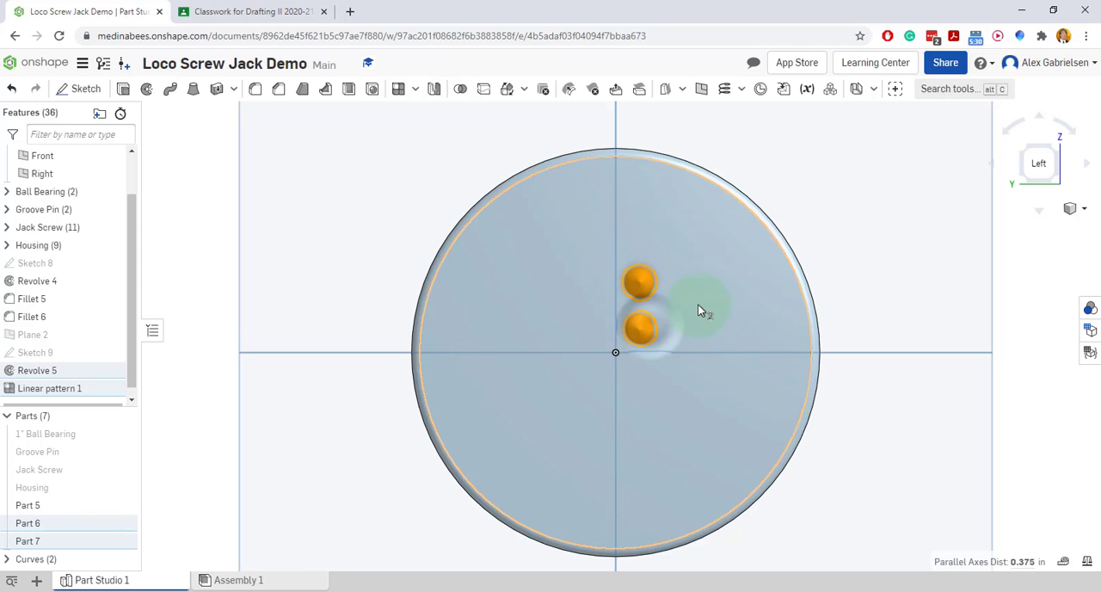
click(417, 93)
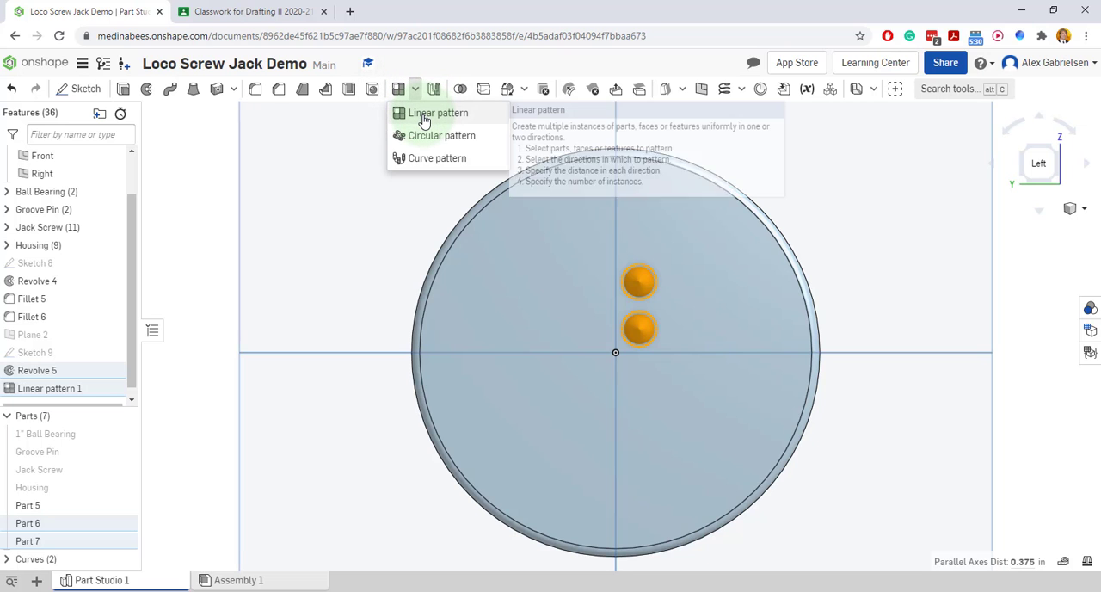
click(424, 116)
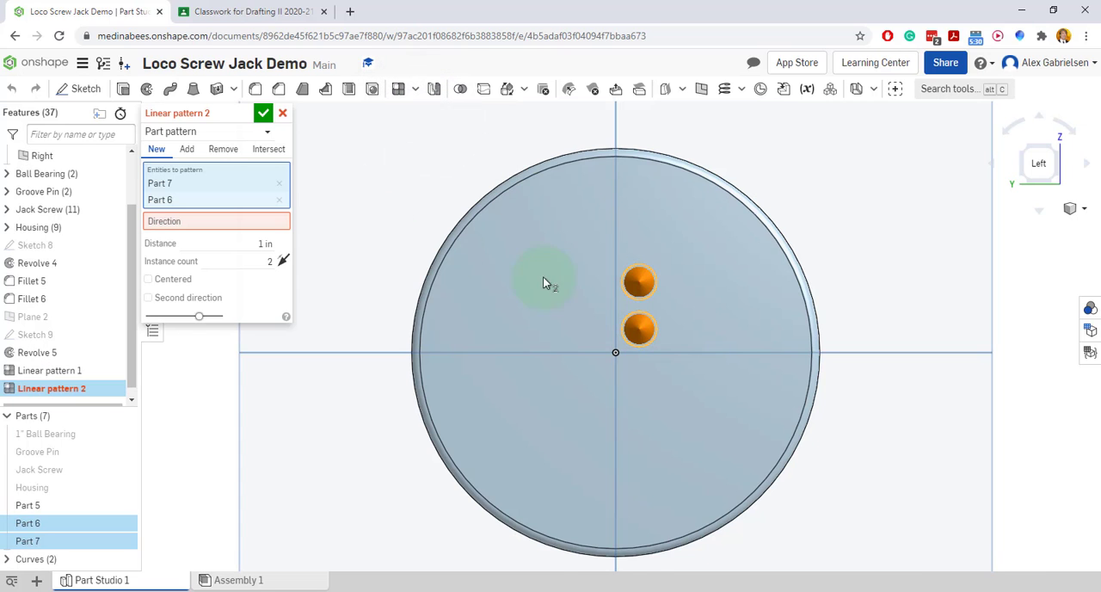
click(221, 221)
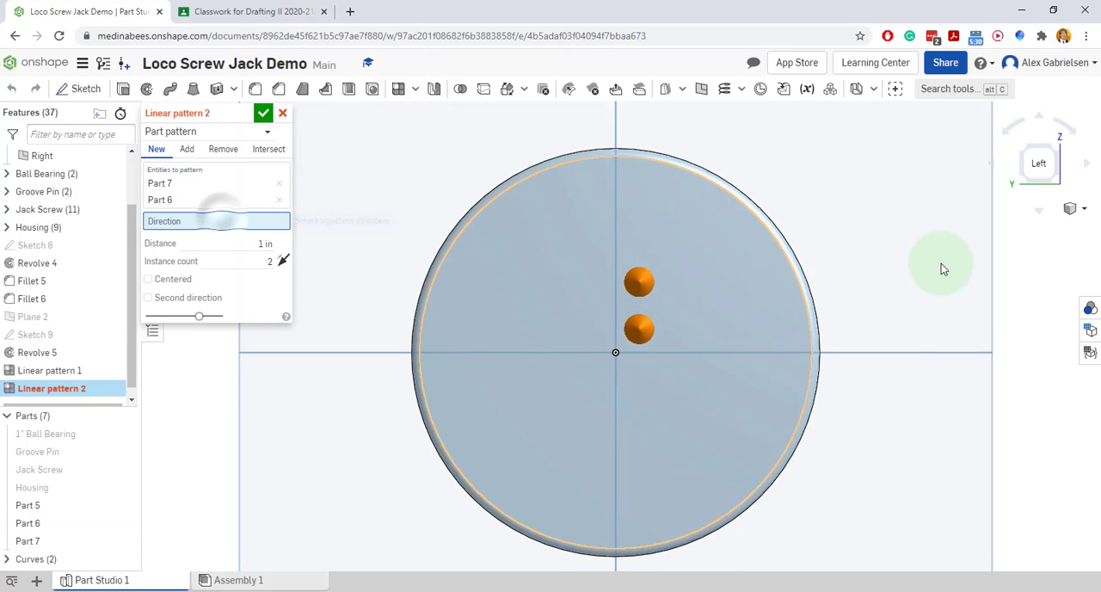
click(900, 353)
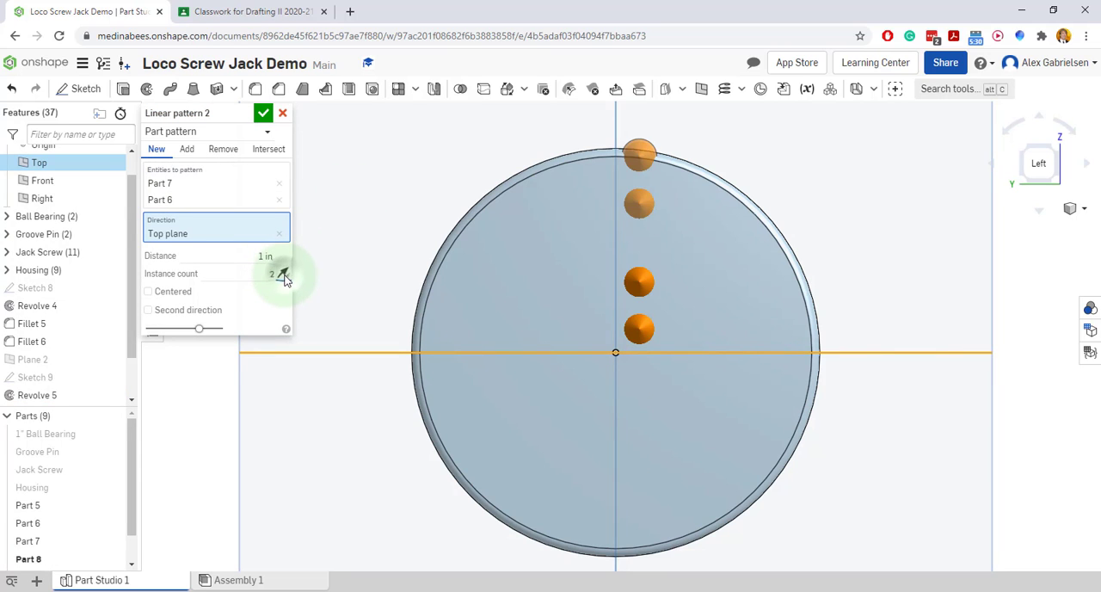
click(283, 273)
click(268, 257)
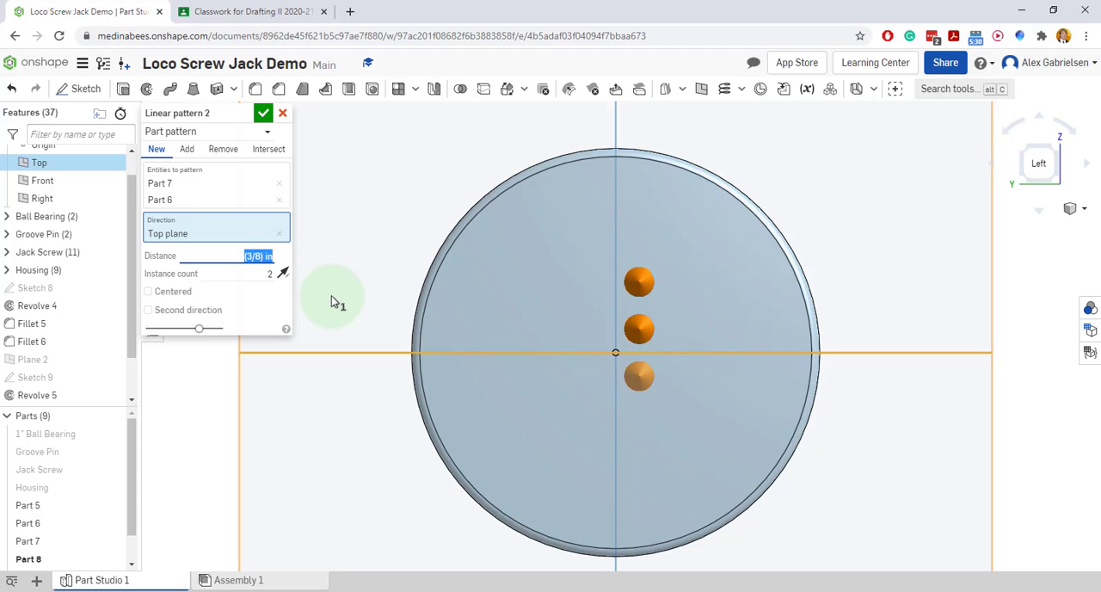
text(3)
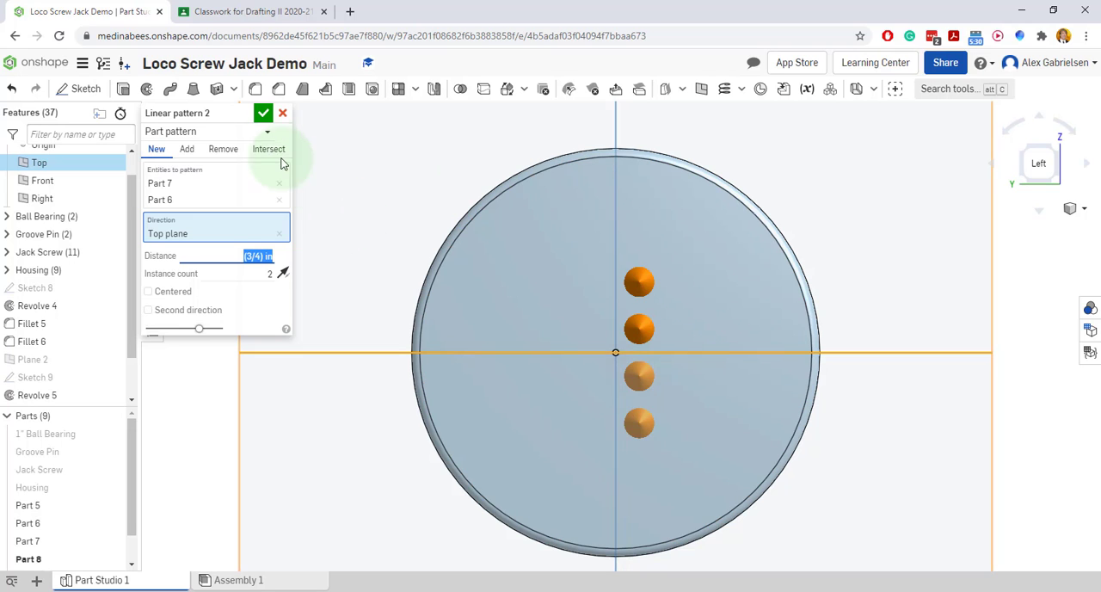
click(264, 116)
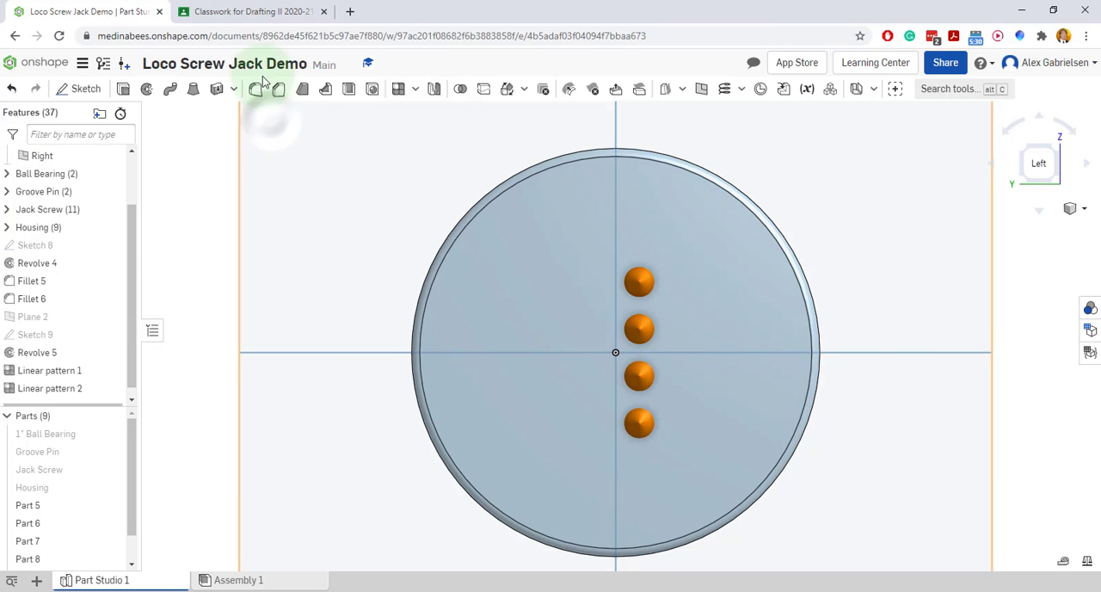
Check the tooth layout on the reference drawing and outline the two inner columns of four teeth
click(231, 12)
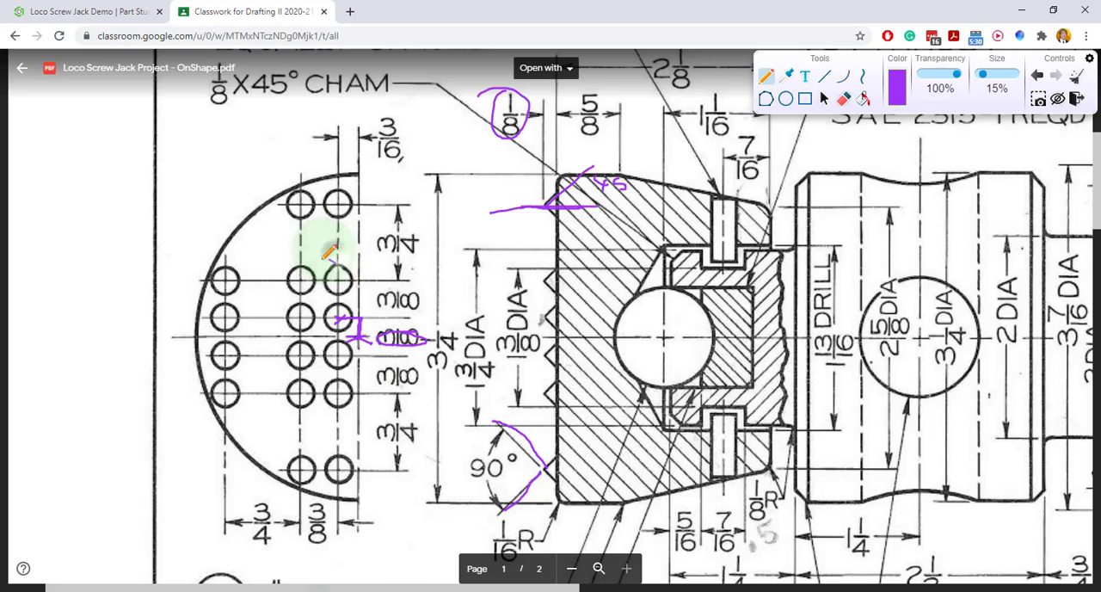
mouse_move(353, 264)
mouse_down()
mouse_move(301, 261)
mouse_move(297, 402)
mouse_move(354, 401)
mouse_move(349, 262)
mouse_up()
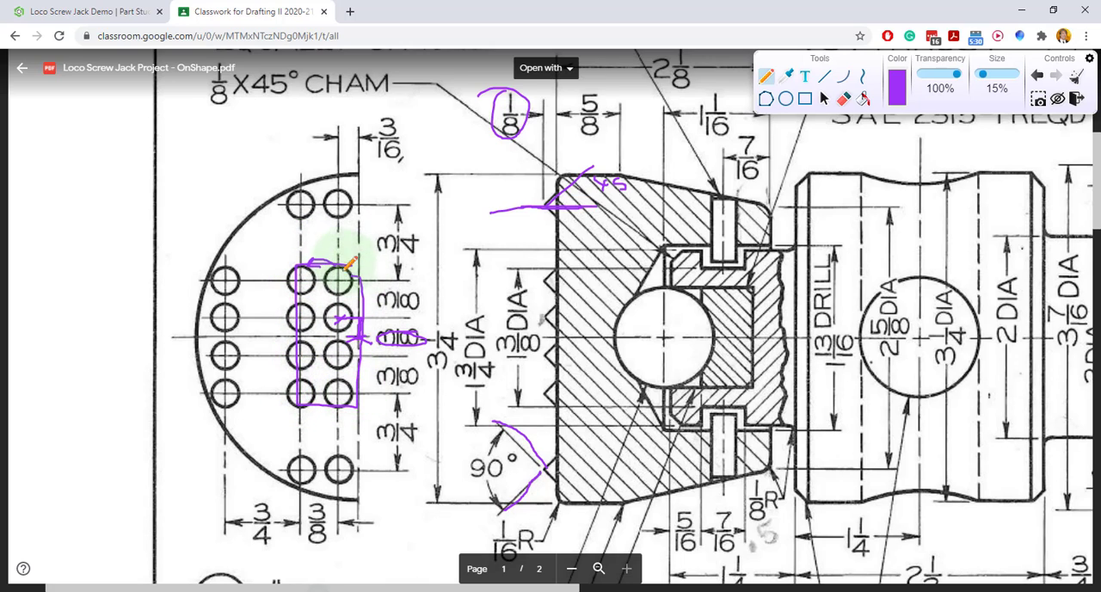
click(102, 12)
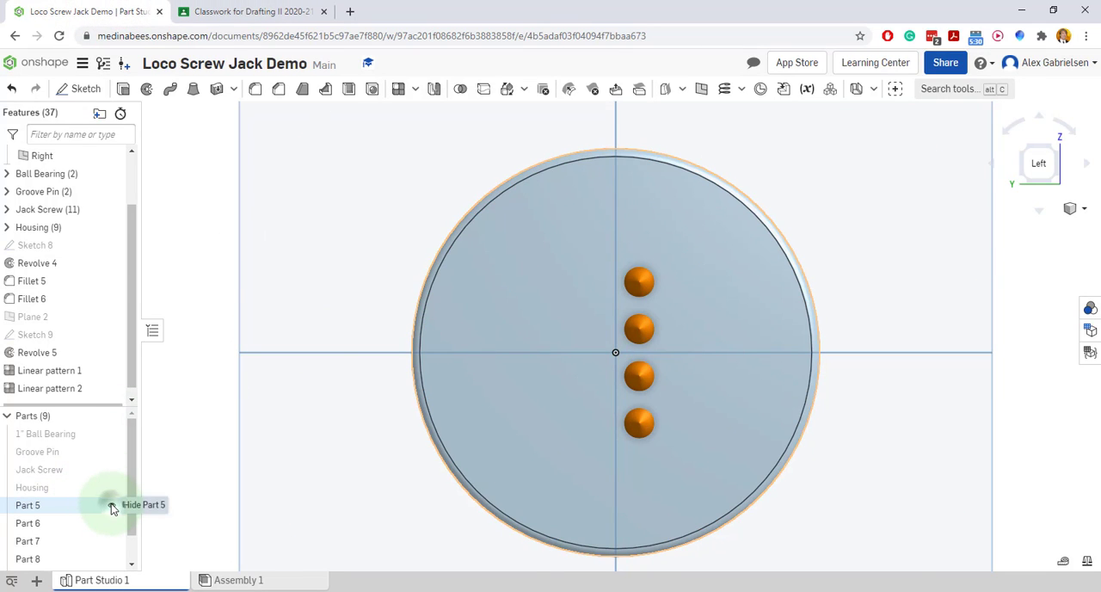
Hide the ball cap and linear-pattern the four teeth as new parts from the Front plane, with 2 instances spaced 3/8 in
click(112, 505)
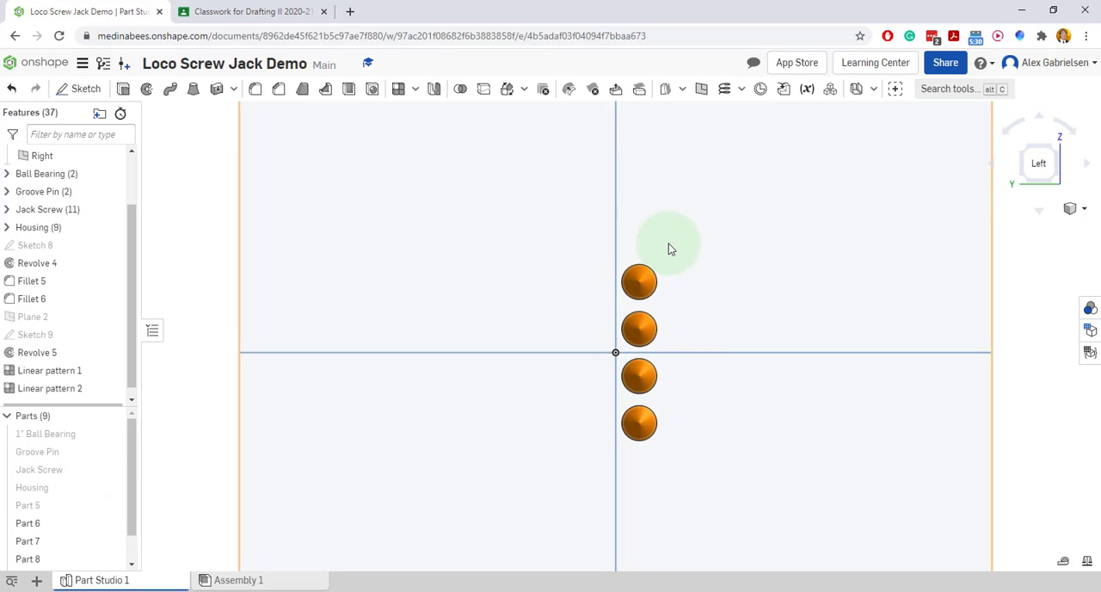
drag(678, 236, 628, 455)
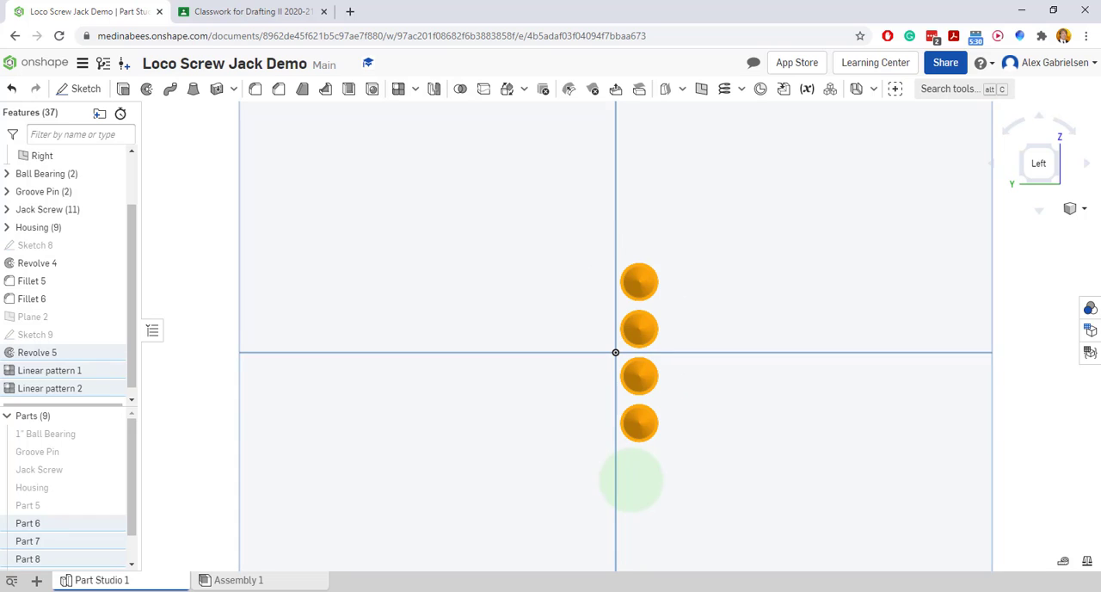
click(415, 88)
click(422, 112)
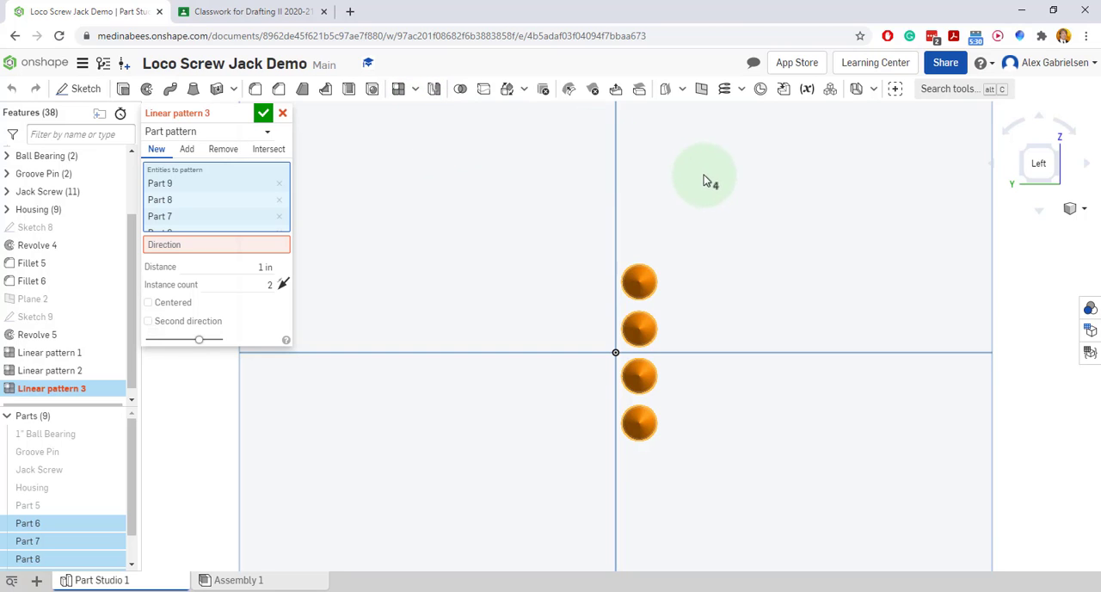
click(258, 246)
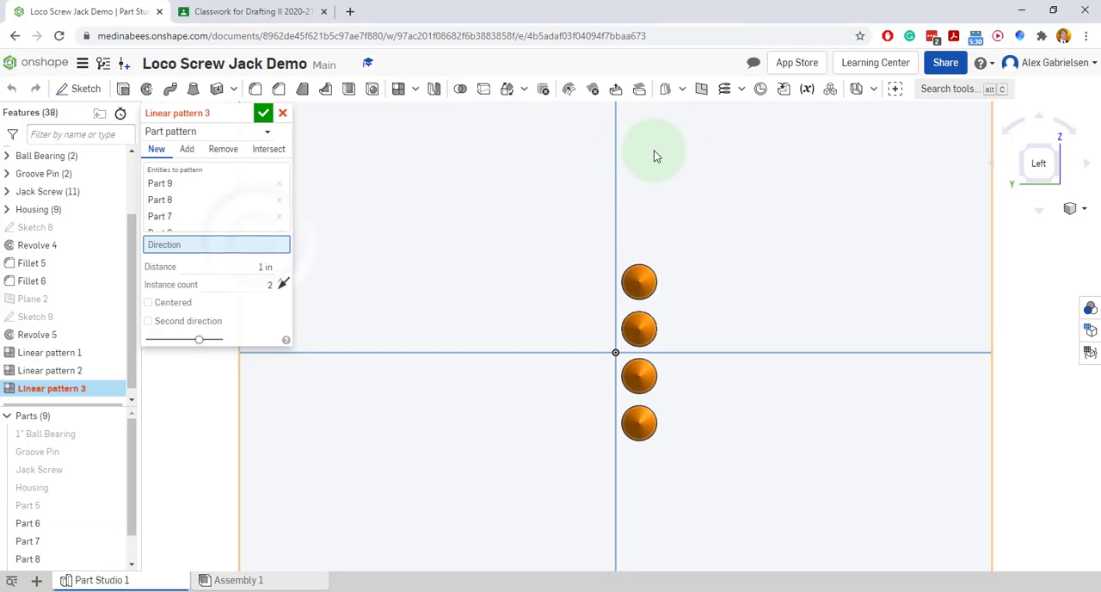
click(617, 163)
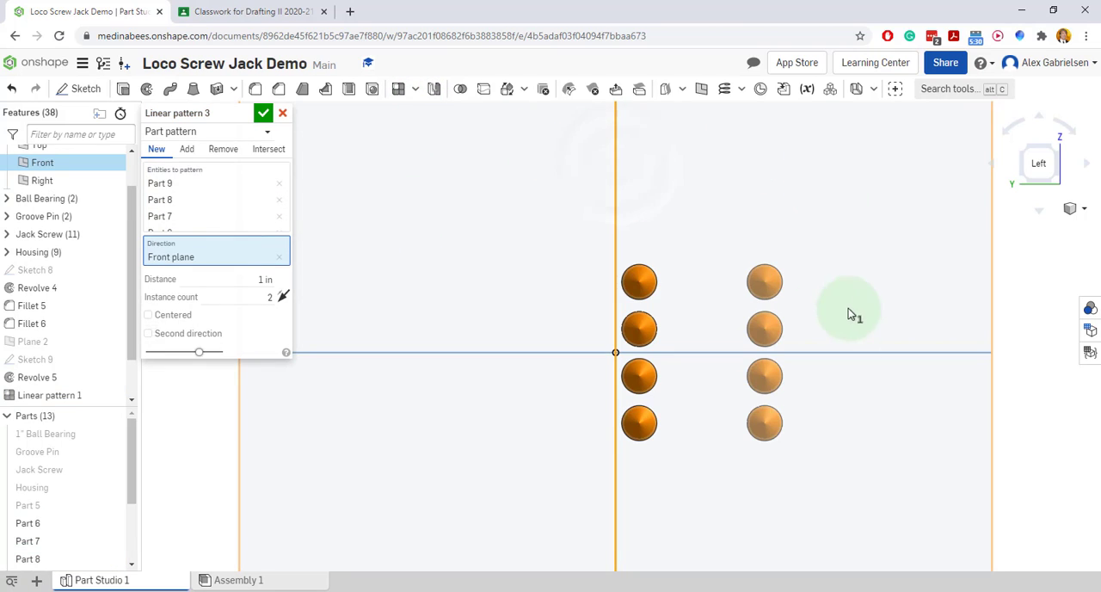
click(258, 279)
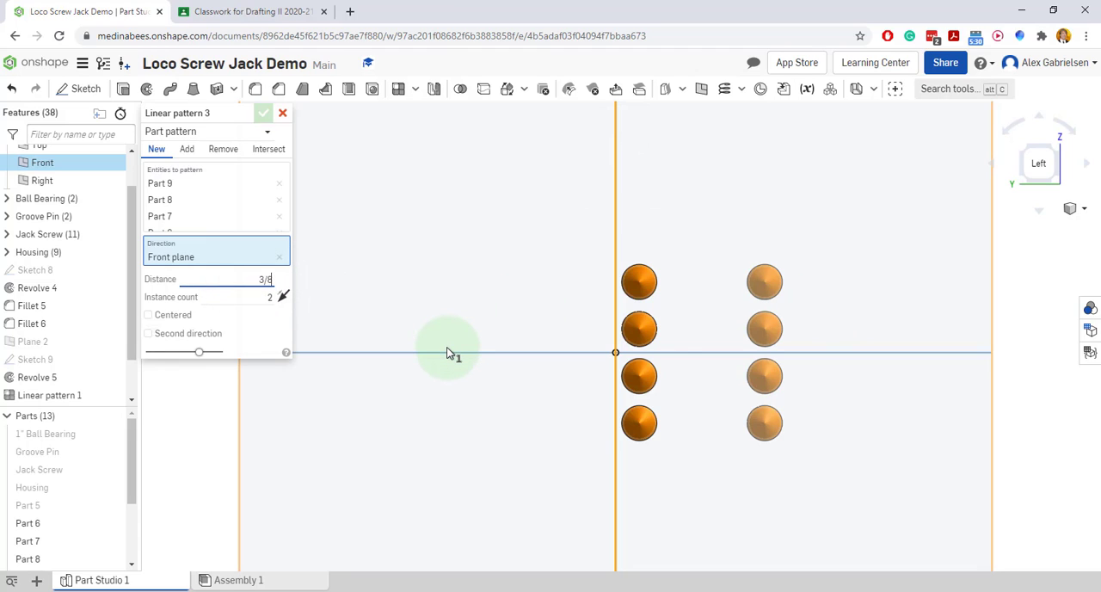
key(Return)
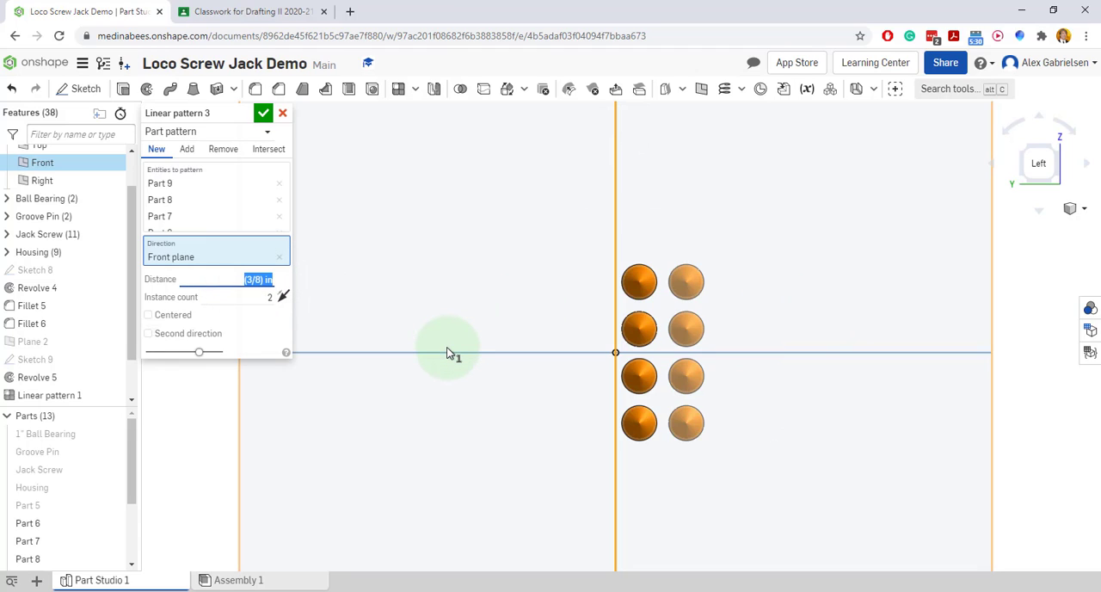
click(282, 304)
click(282, 305)
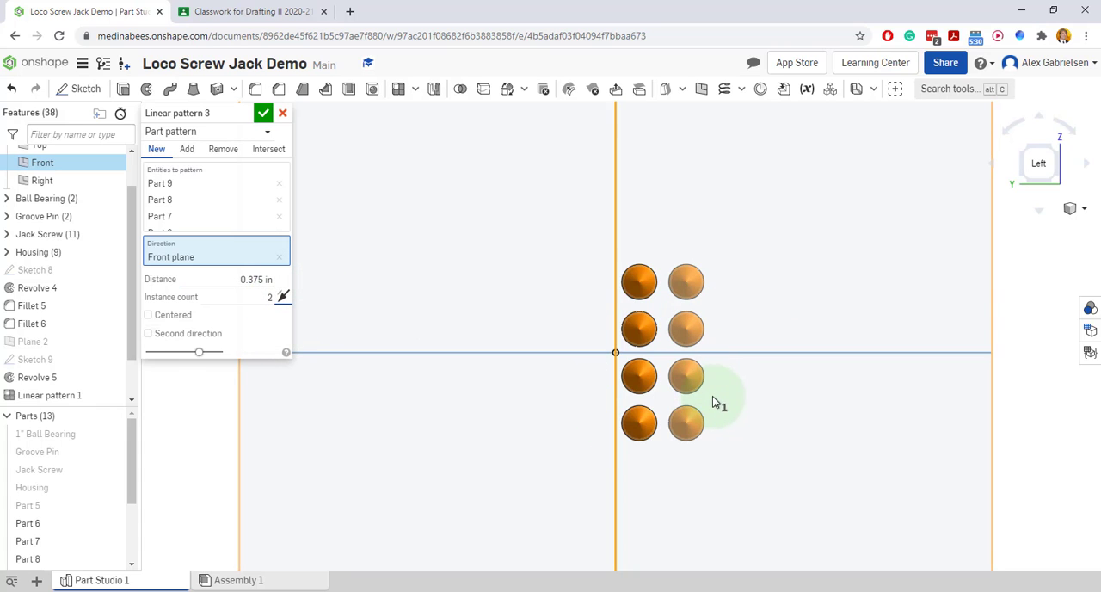
click(263, 112)
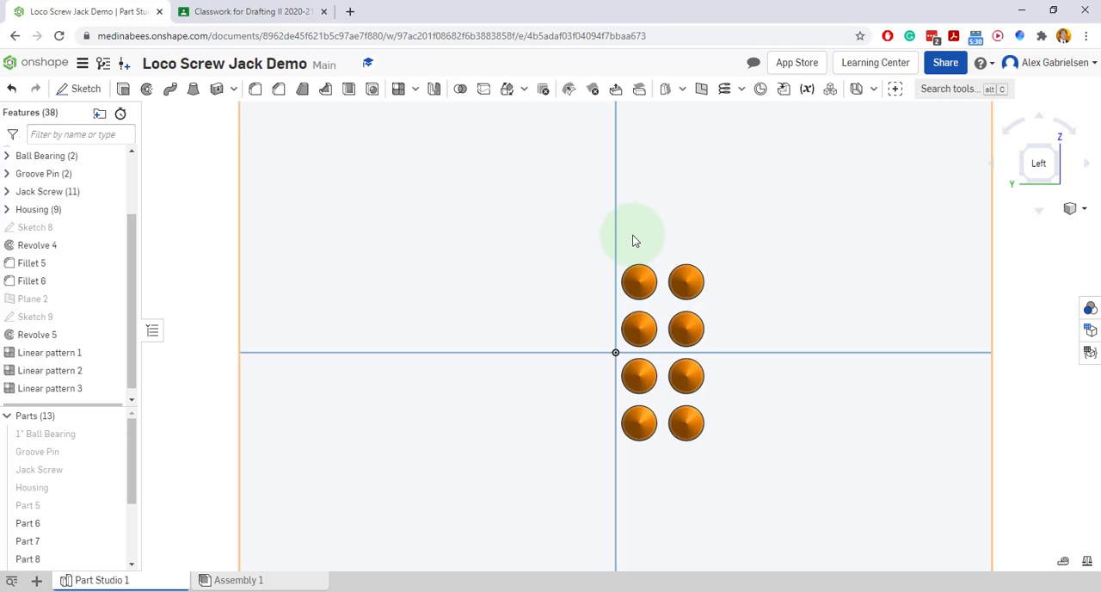
Start a linear pattern of the uppermost pair of teeth as new parts, using the Top plane as its direction
drag(634, 240, 740, 299)
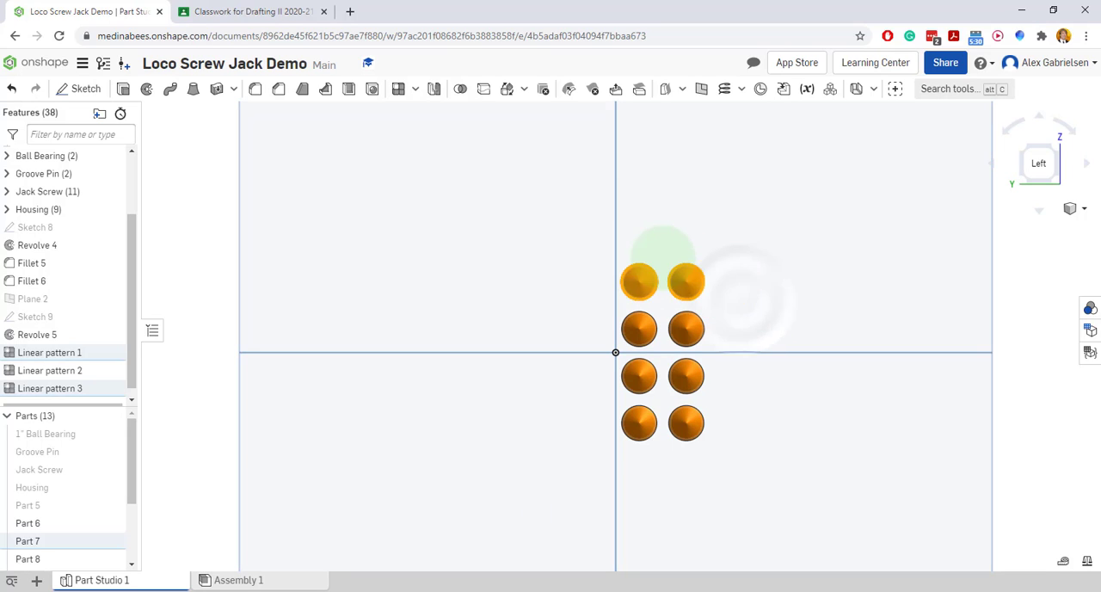
click(415, 90)
click(423, 113)
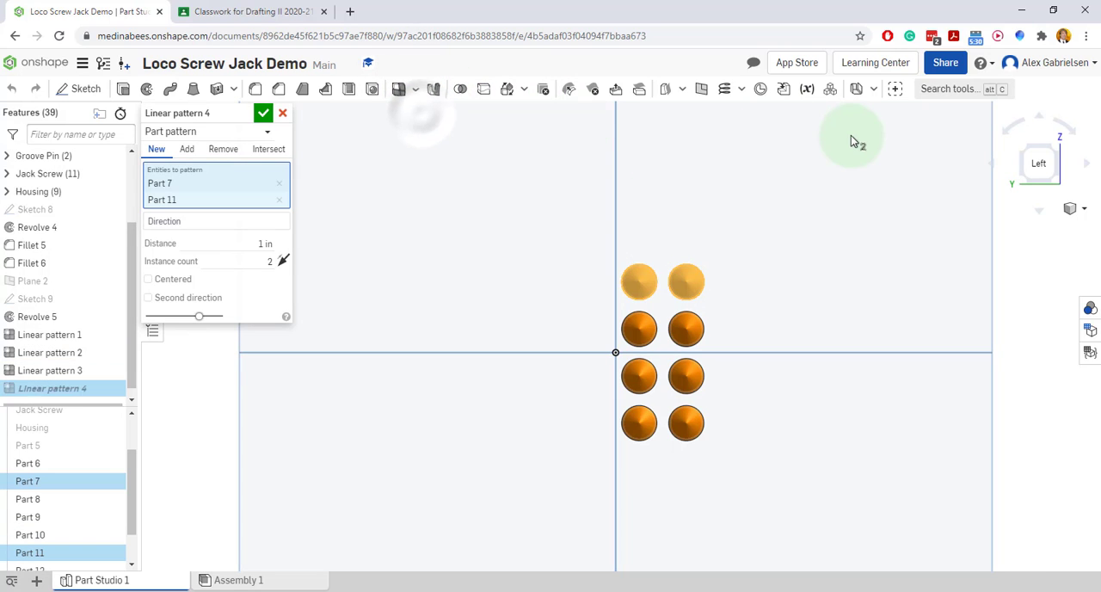
click(268, 221)
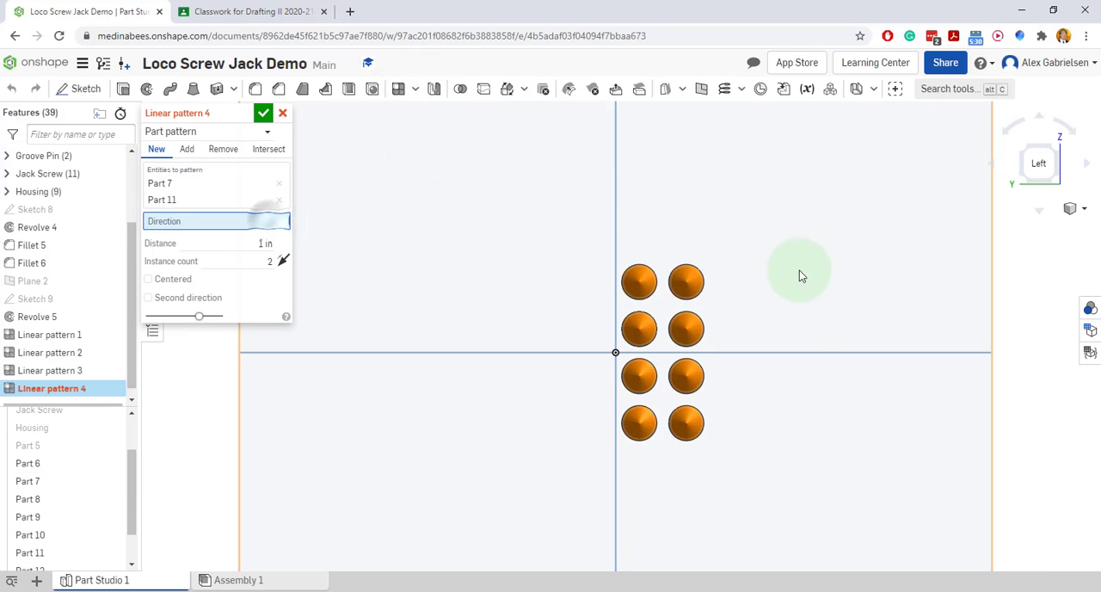
click(785, 353)
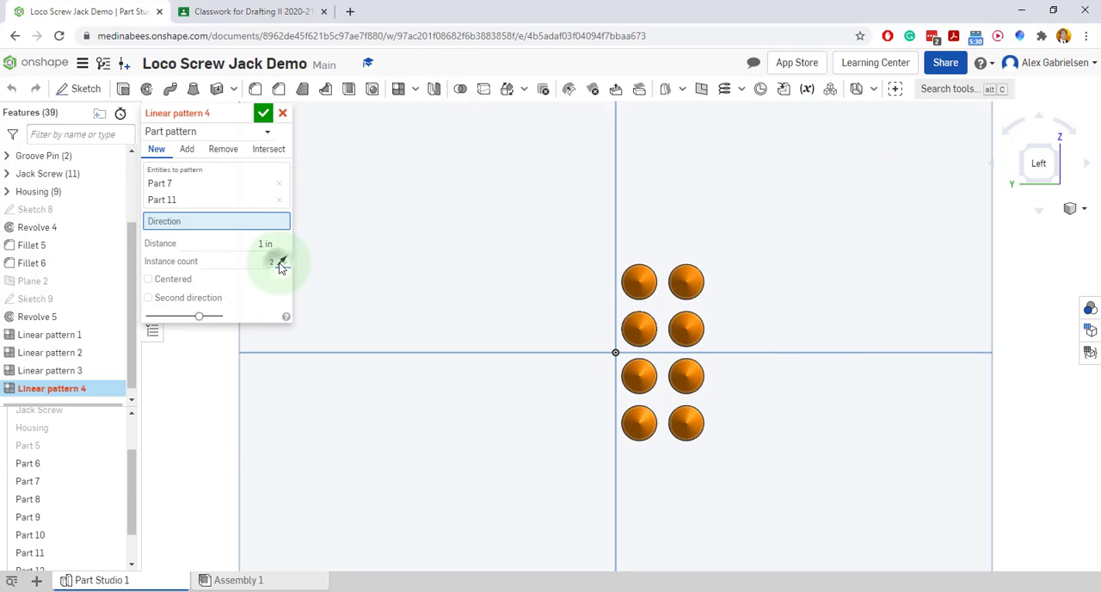
scroll(710, 277, up, 5)
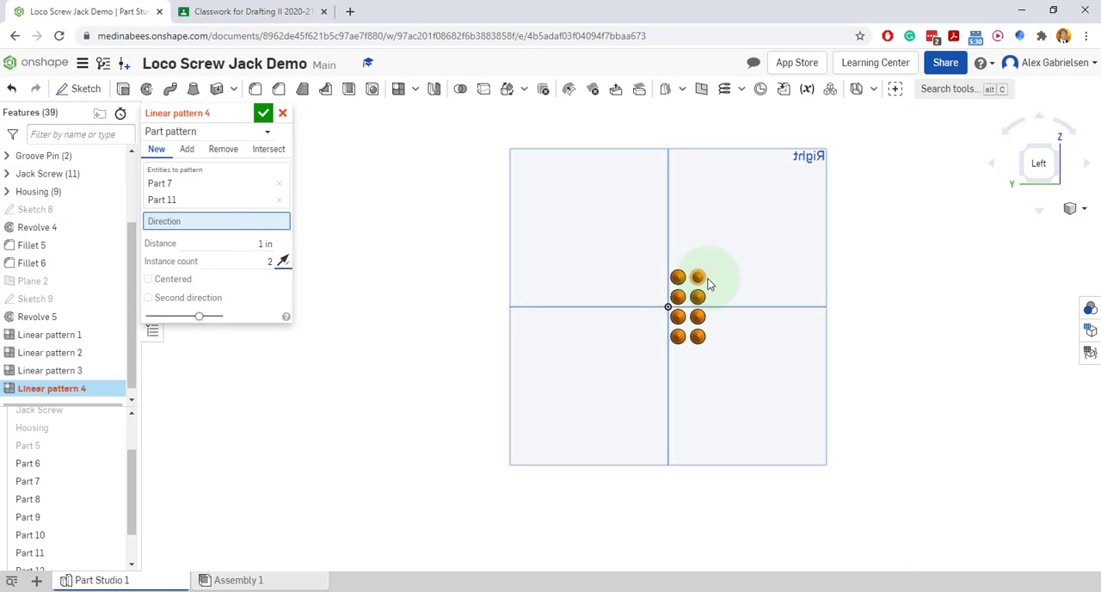
scroll(753, 247, down, 3)
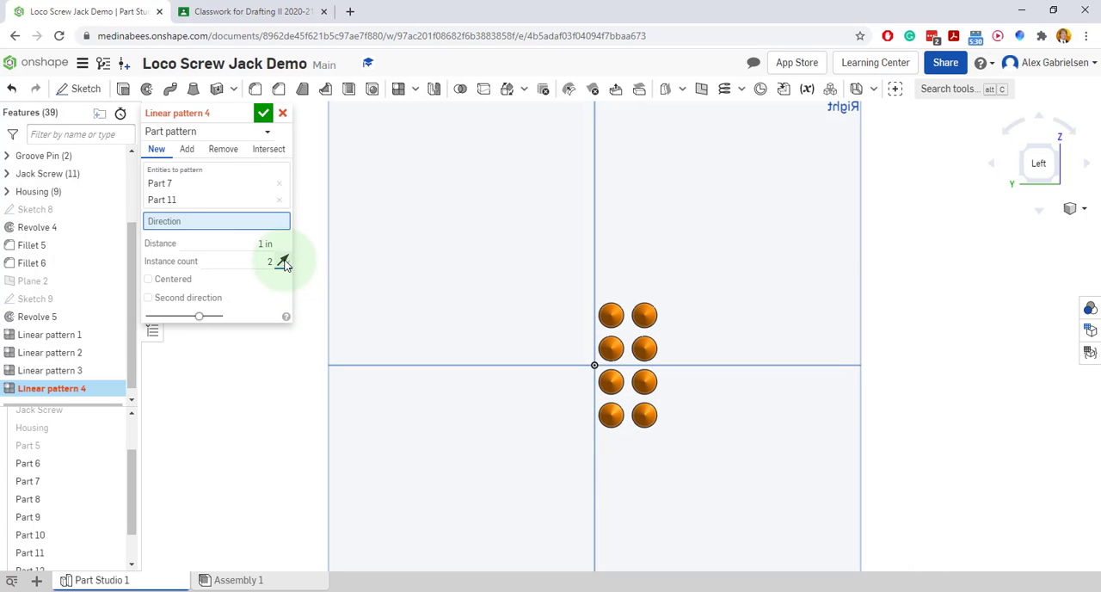
scroll(663, 287, up, 4)
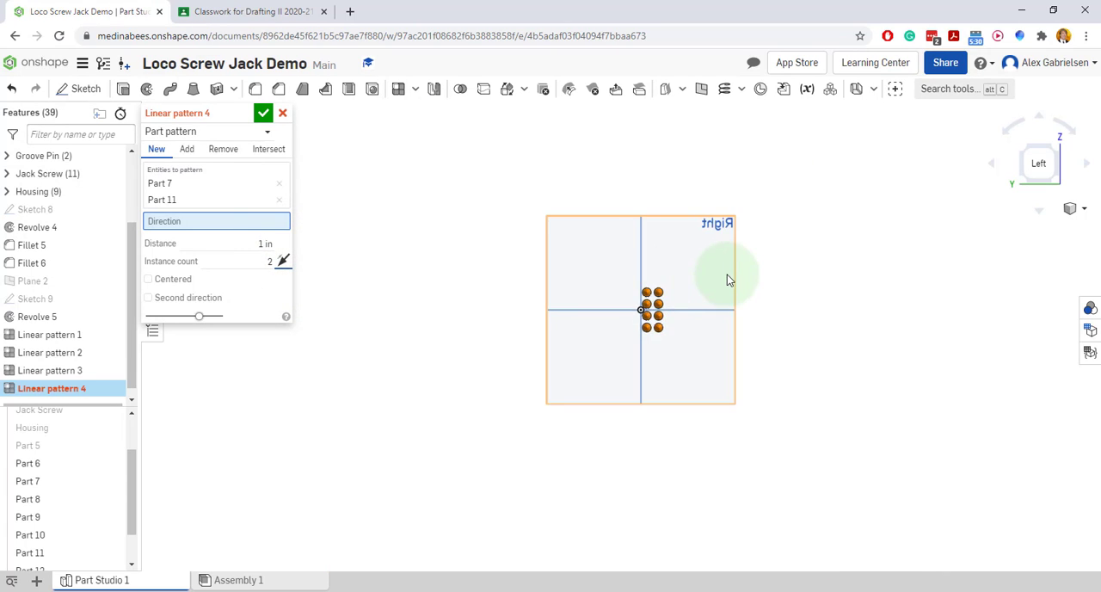
scroll(744, 314, down, 2)
right_drag(851, 357, 628, 356)
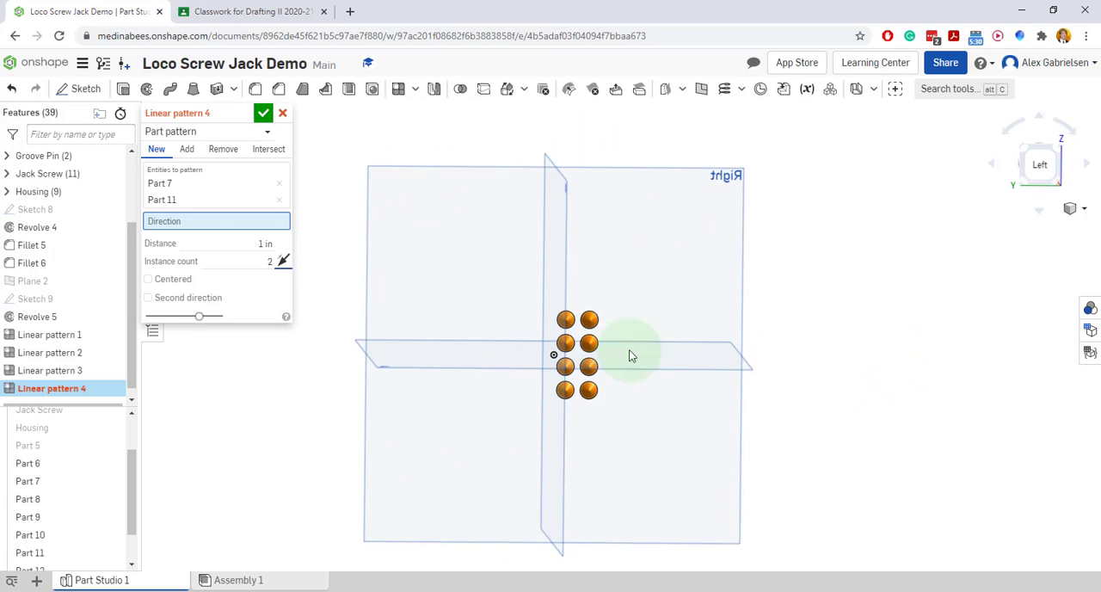
click(220, 222)
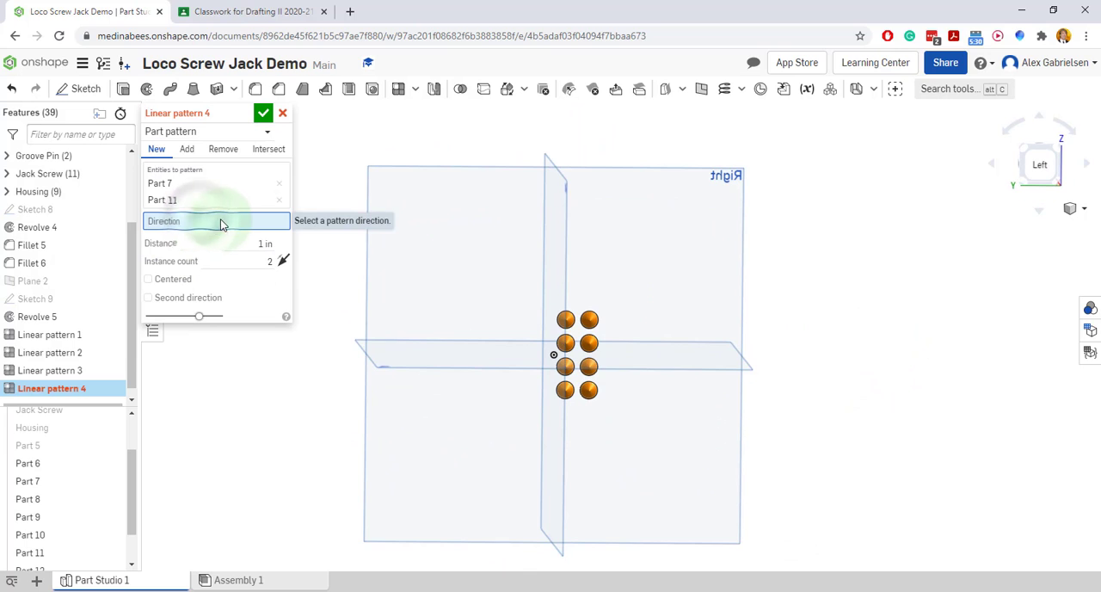
click(723, 370)
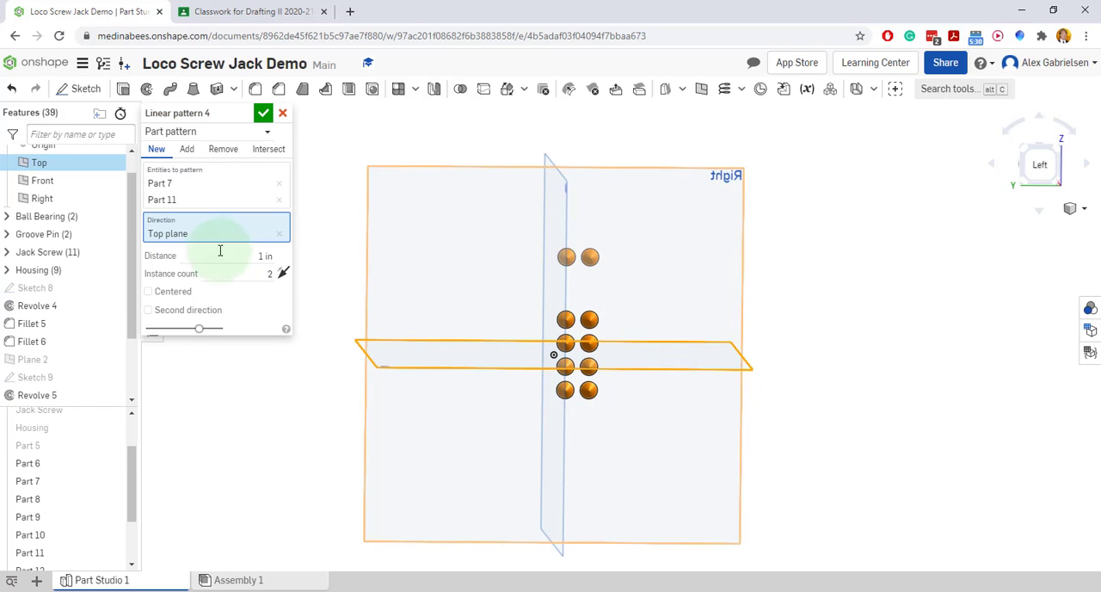
Set the distance of the upper tooth pair's pattern to 3/4 in, with the teeth viewed straight on
right_click(846, 333)
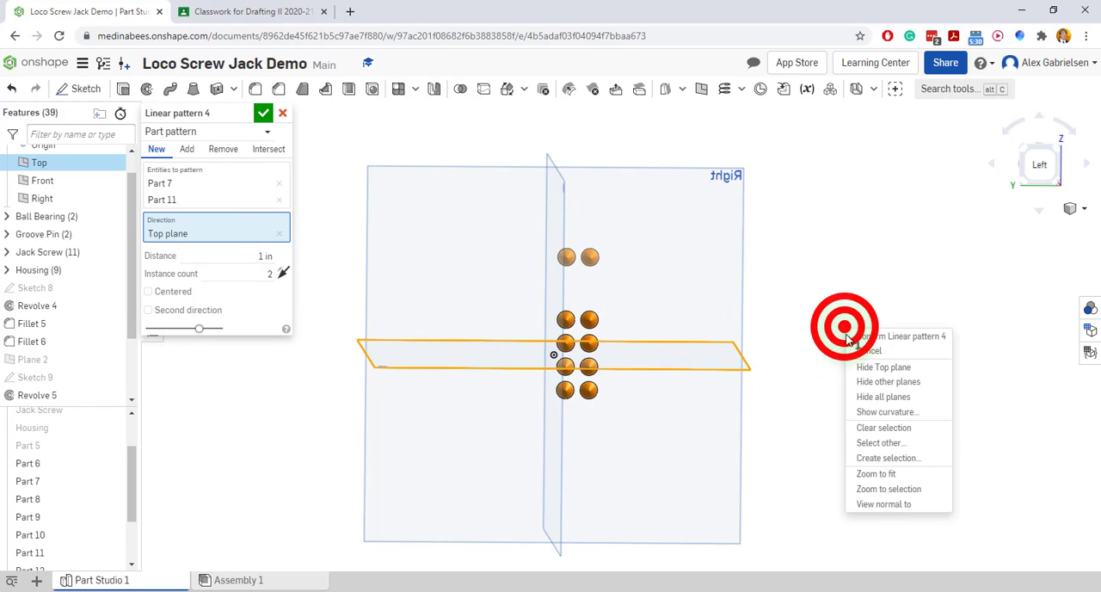
click(886, 509)
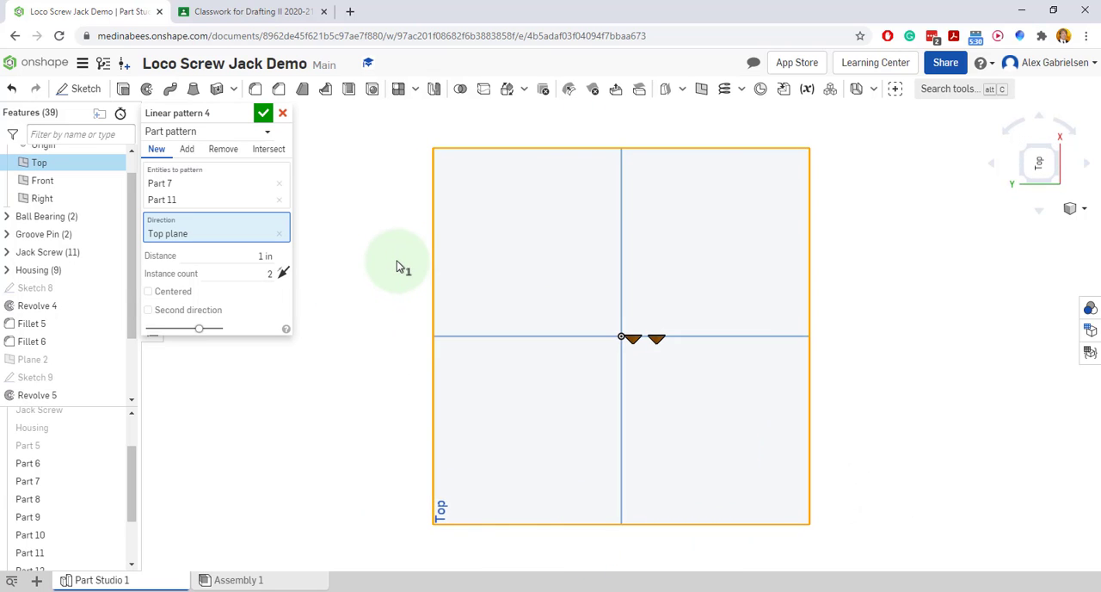
click(1078, 138)
click(1078, 136)
click(1078, 135)
click(1078, 135)
click(1078, 135)
right_drag(729, 402, 655, 392)
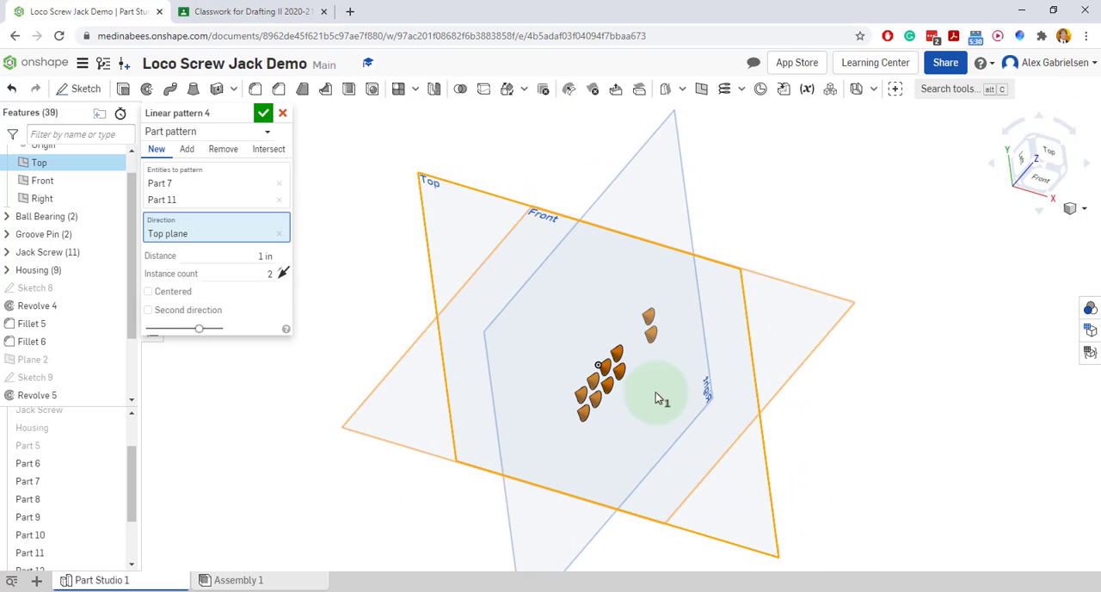
click(1026, 163)
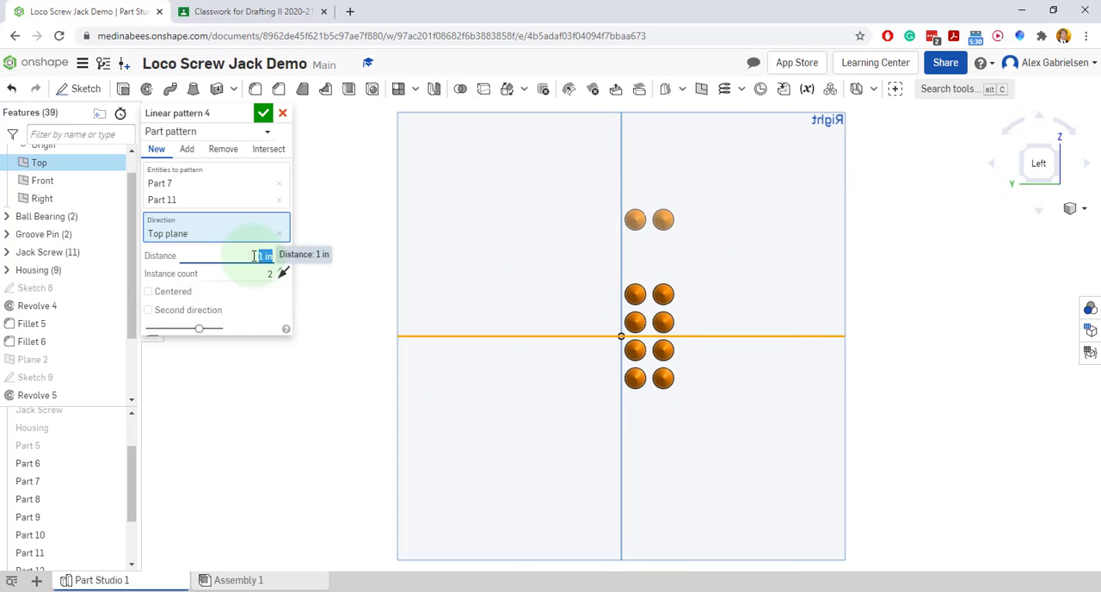
click(322, 332)
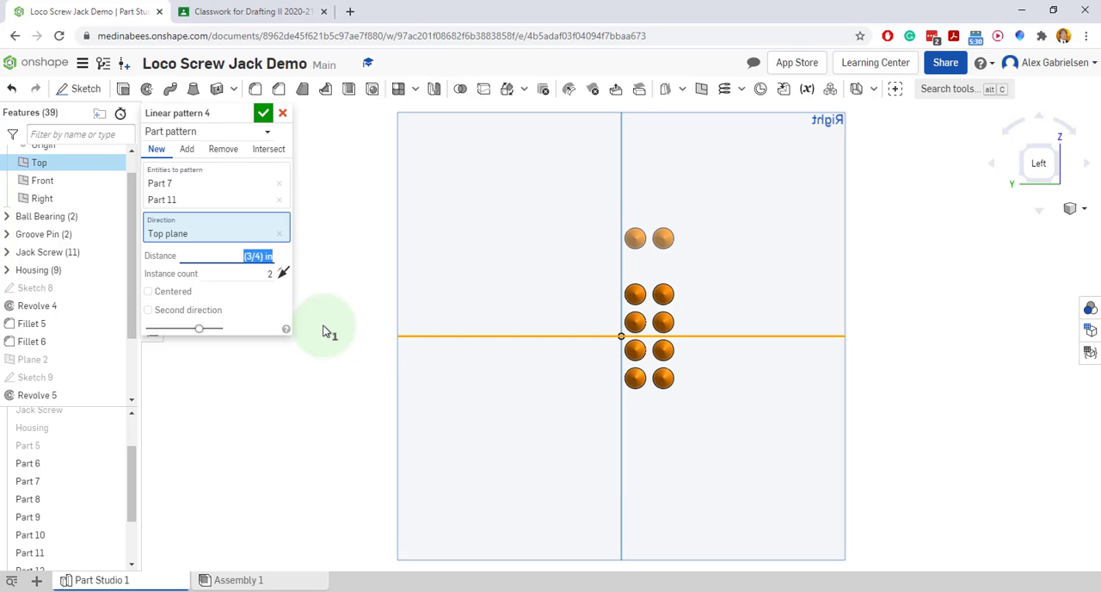
Mark the 3/4 in spacing of the outer tooth pairs on the reference drawing and confirm the upward pattern
click(249, 11)
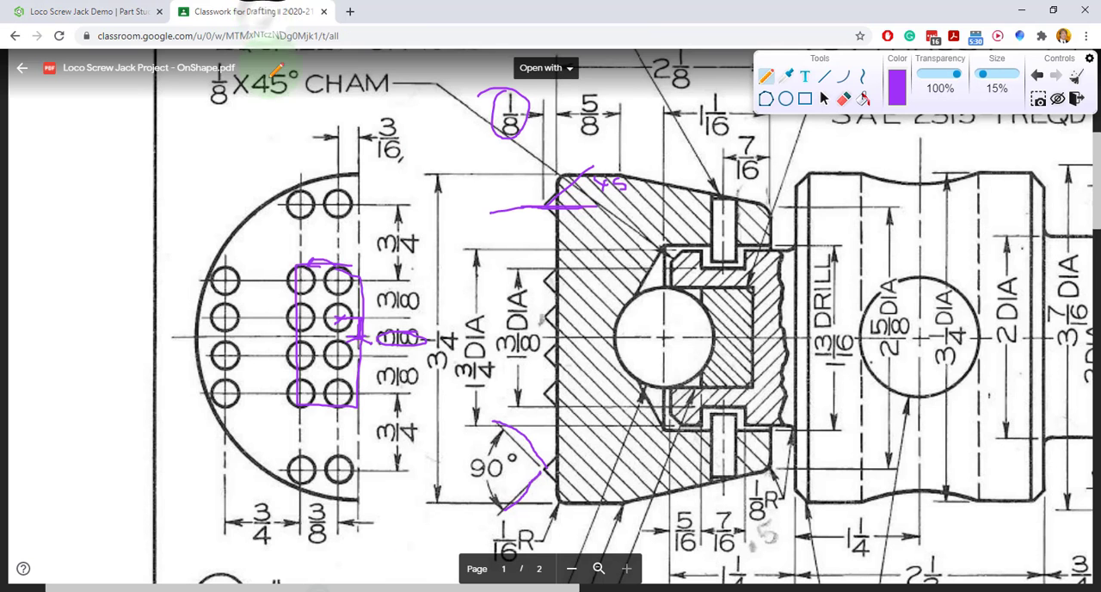
mouse_move(360, 278)
mouse_down()
mouse_move(401, 276)
mouse_move(404, 204)
mouse_move(288, 182)
mouse_move(289, 199)
mouse_move(355, 213)
mouse_up()
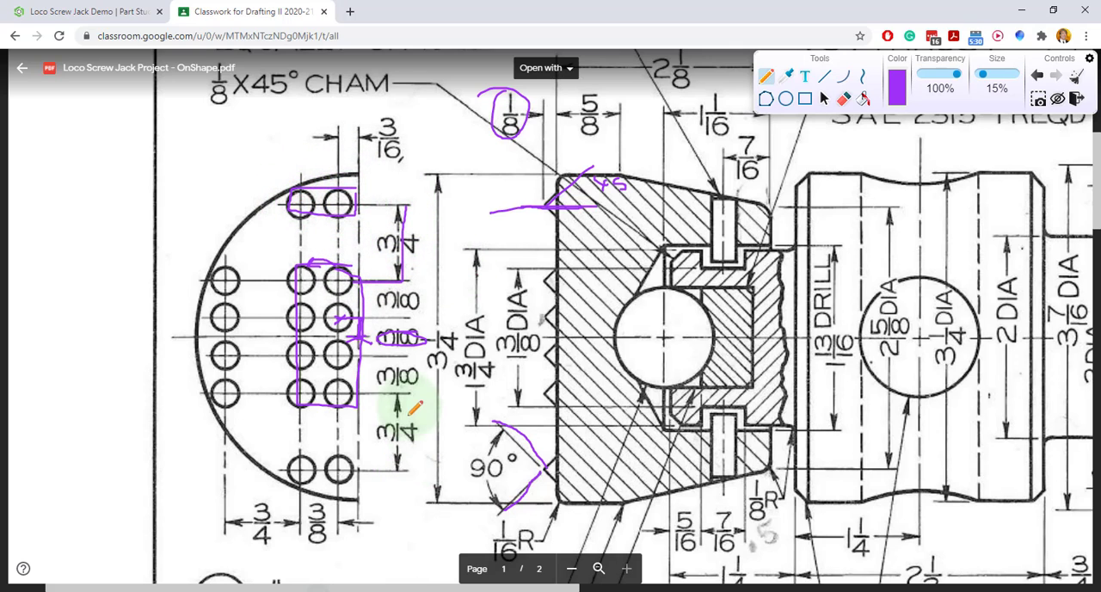
mouse_move(406, 419)
mouse_down()
mouse_move(411, 441)
mouse_move(289, 460)
mouse_move(352, 479)
mouse_up()
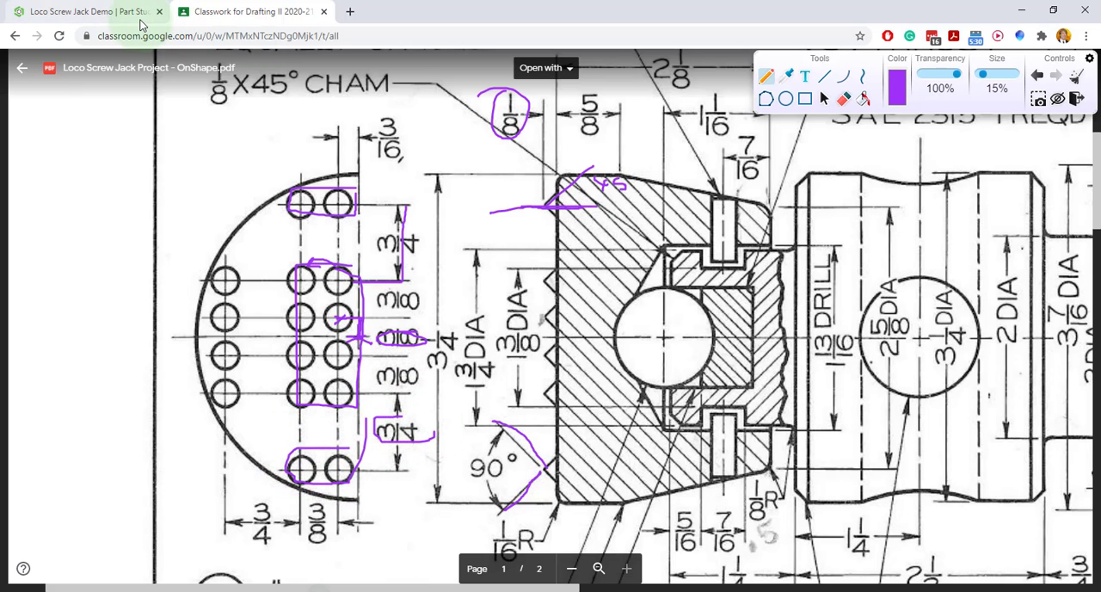
click(138, 17)
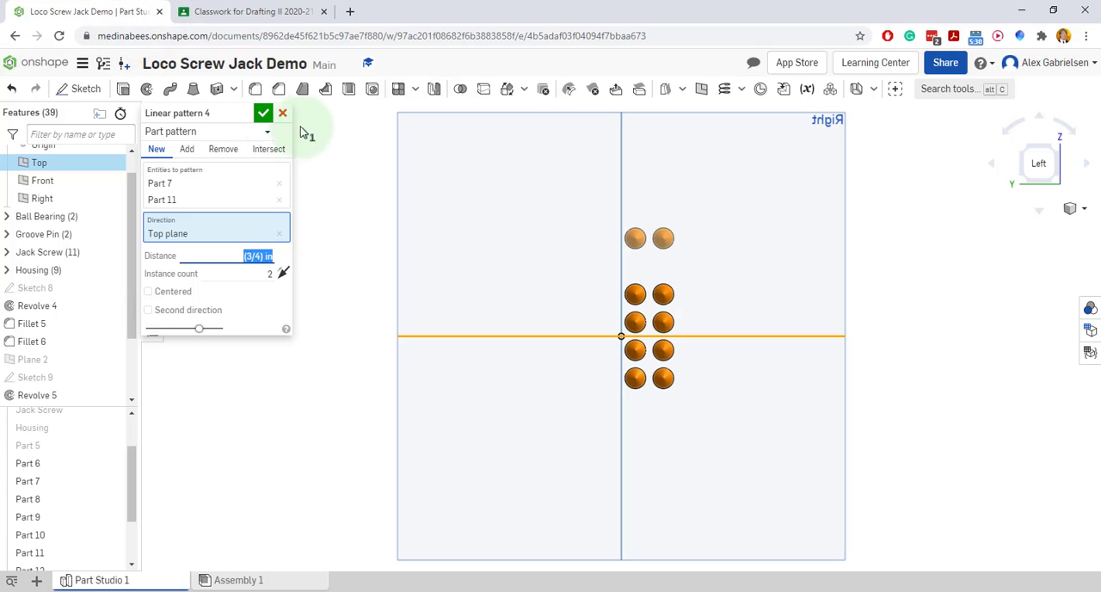
click(264, 115)
Linear-pattern the lowest pair of teeth downward as new parts along the Top plane's direction, with 2 instances spaced 3/4 in
click(679, 398)
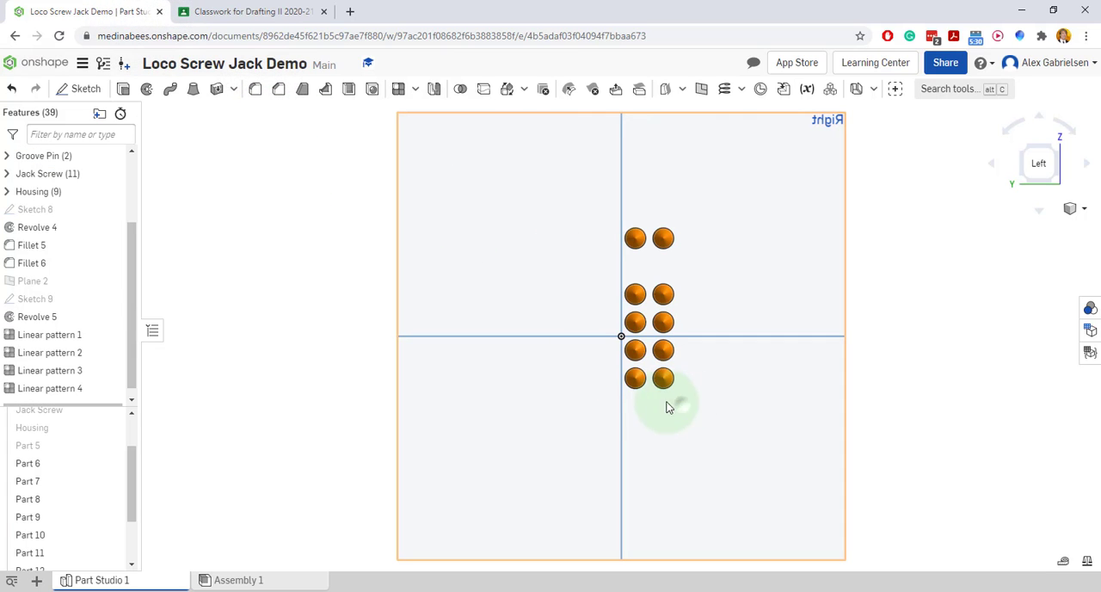
click(630, 375)
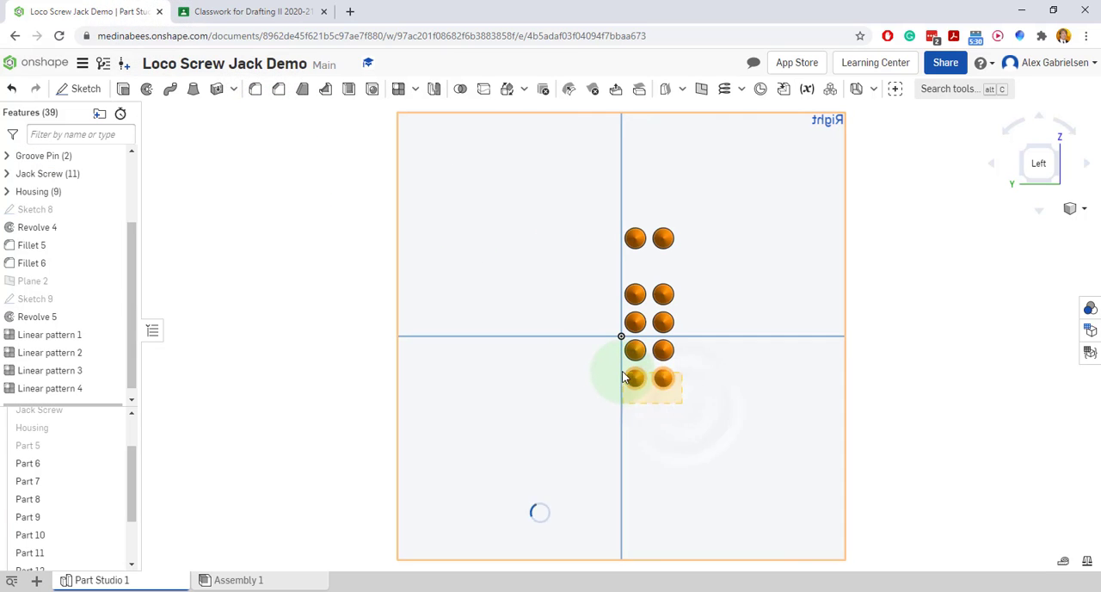
click(416, 89)
click(424, 113)
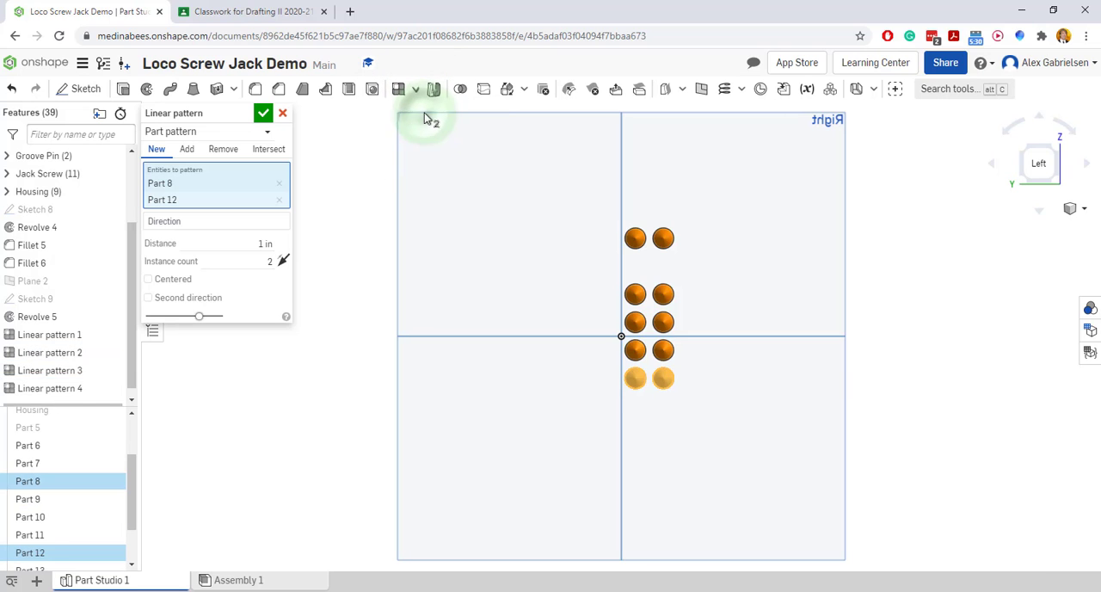
click(208, 222)
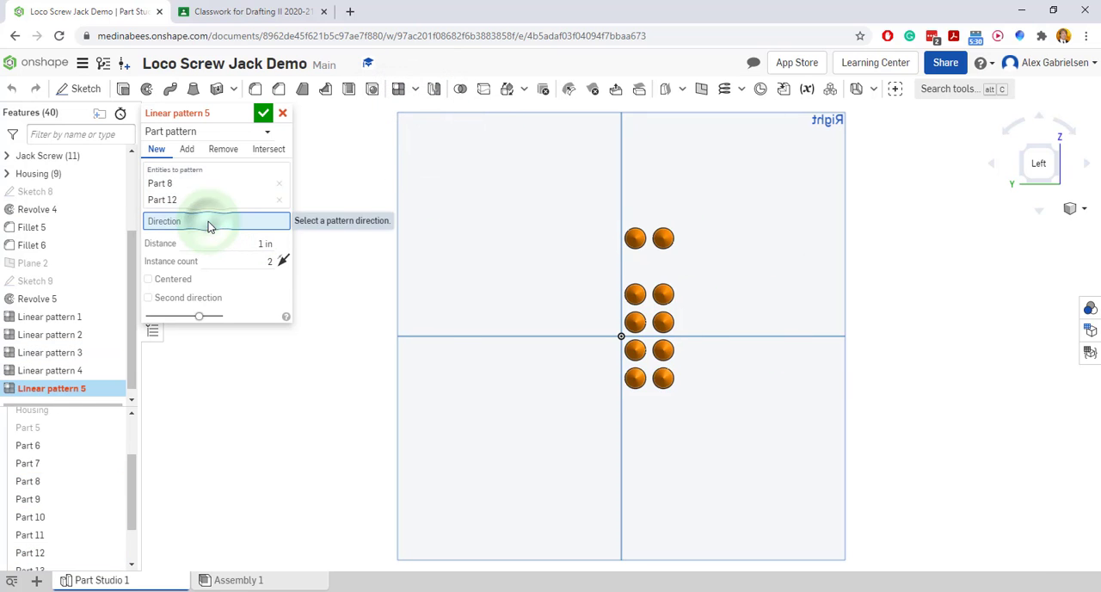
click(784, 338)
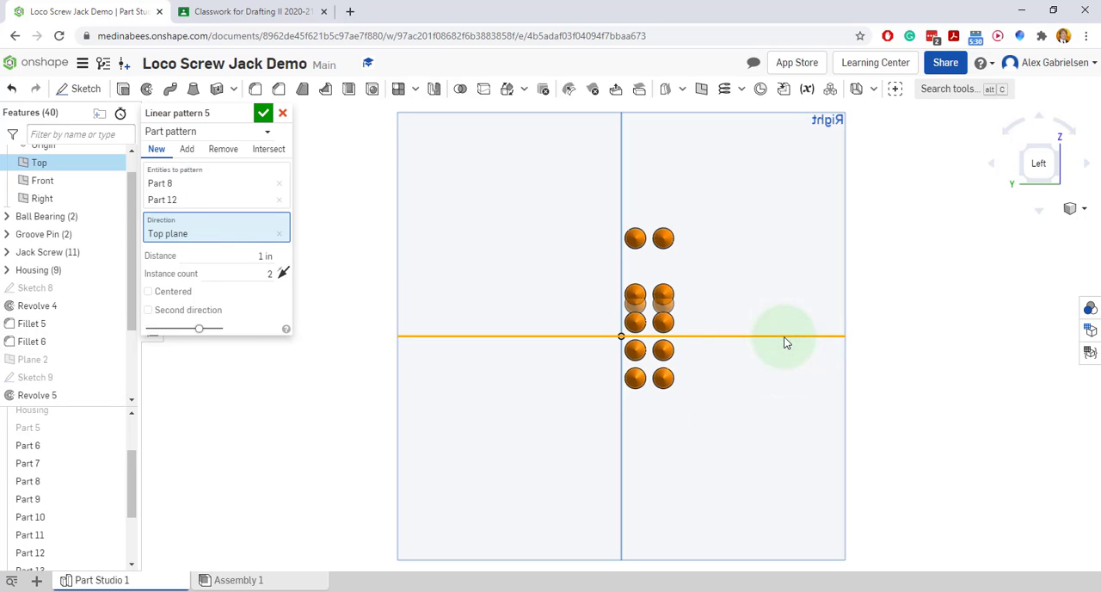
click(283, 273)
click(265, 255)
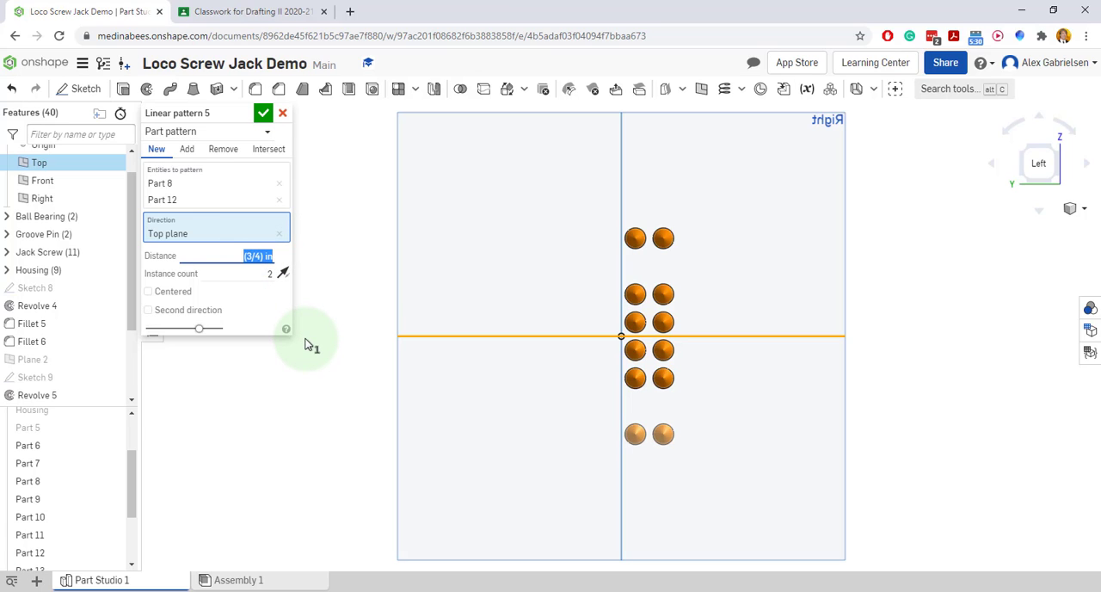
click(263, 113)
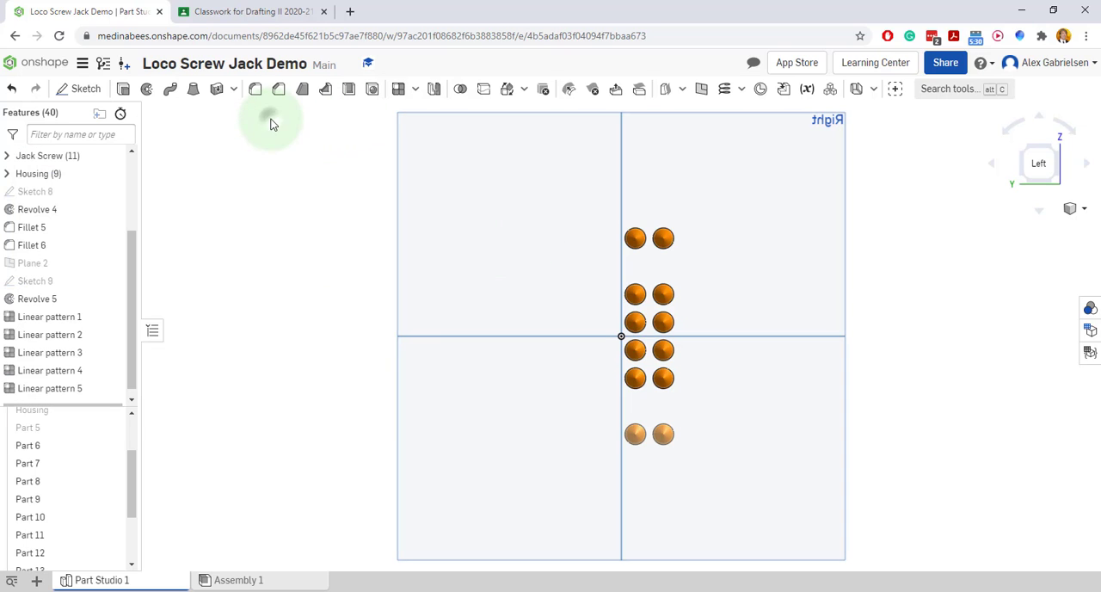
Linear-pattern the outer column's four central teeth outward as new parts from the Front plane, with 2 instances spaced 3/4 in
drag(698, 405, 650, 278)
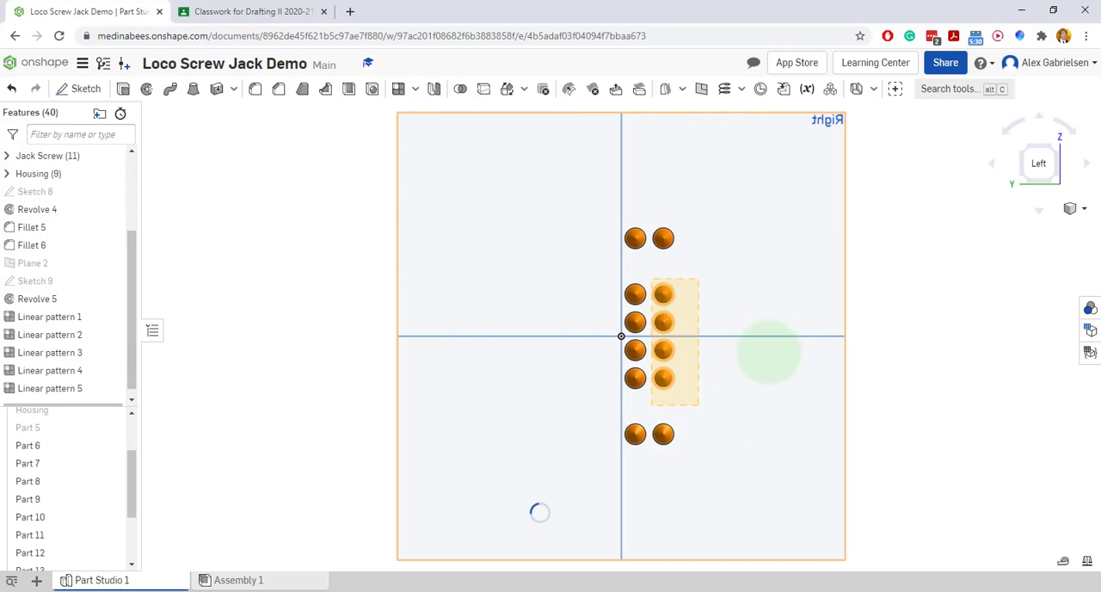
click(415, 90)
click(417, 111)
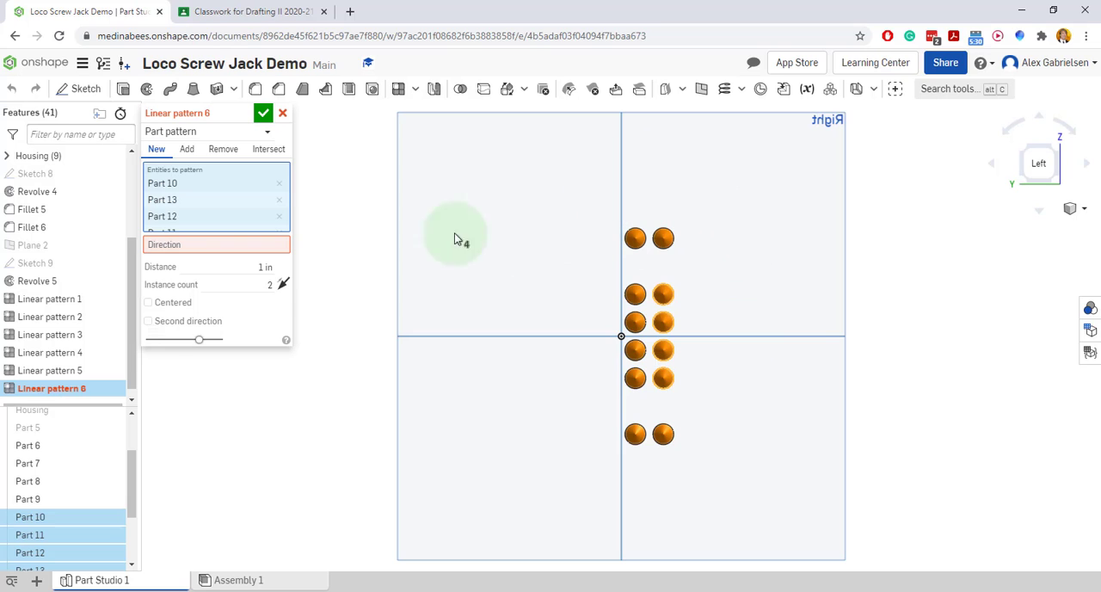
click(223, 248)
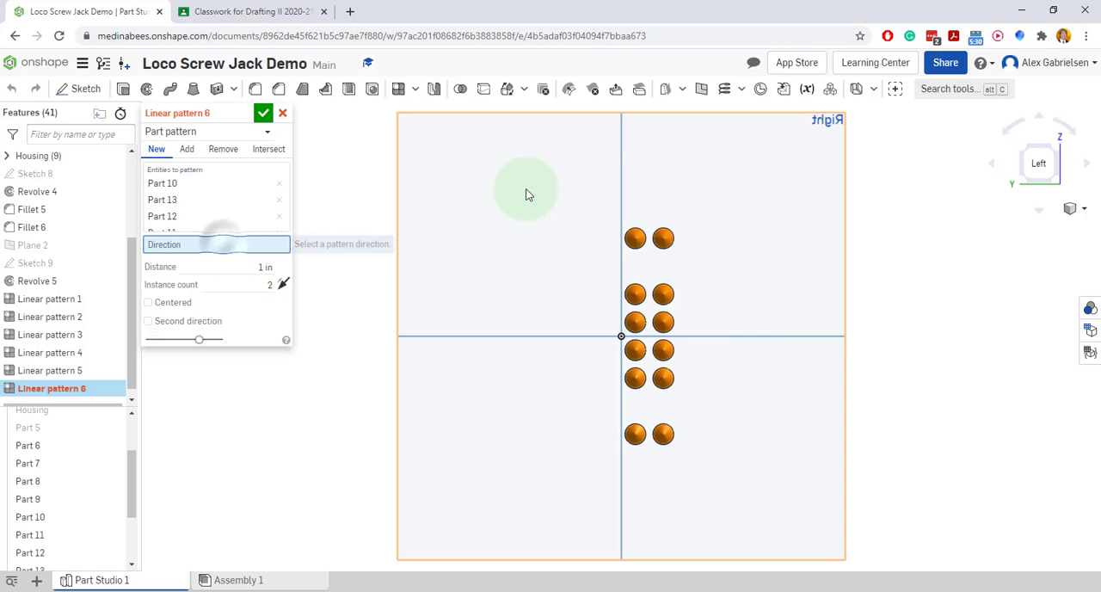
click(625, 178)
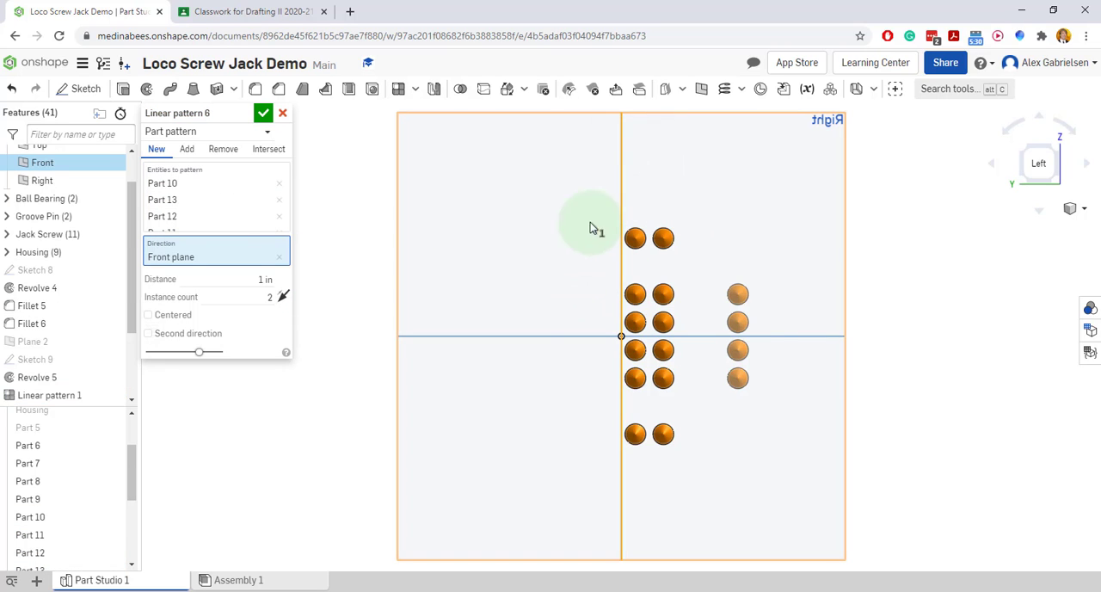
click(263, 278)
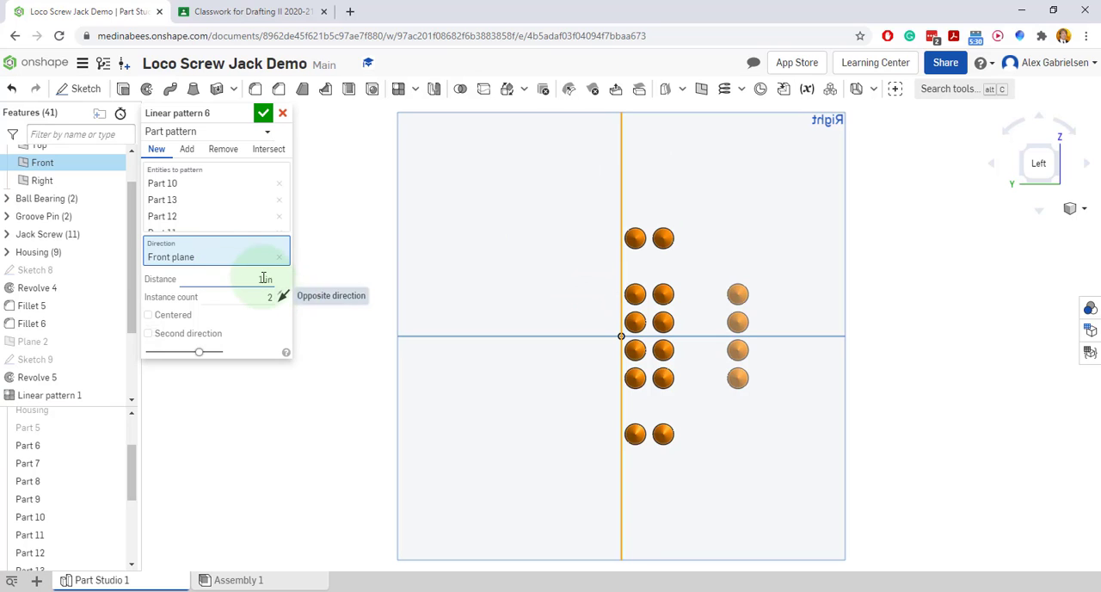
text(3/4)
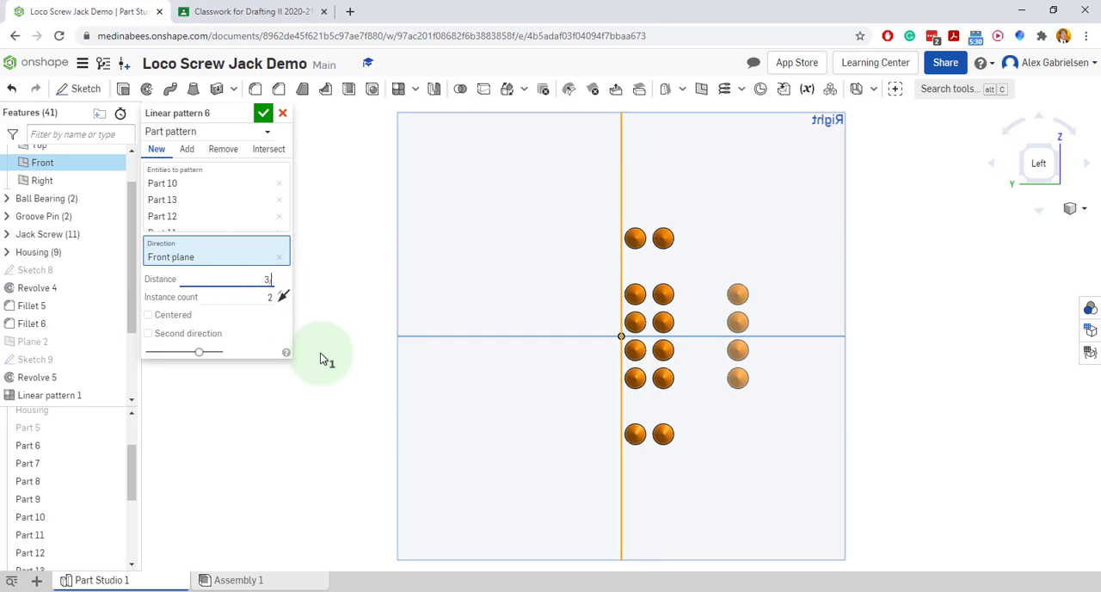
key(Return)
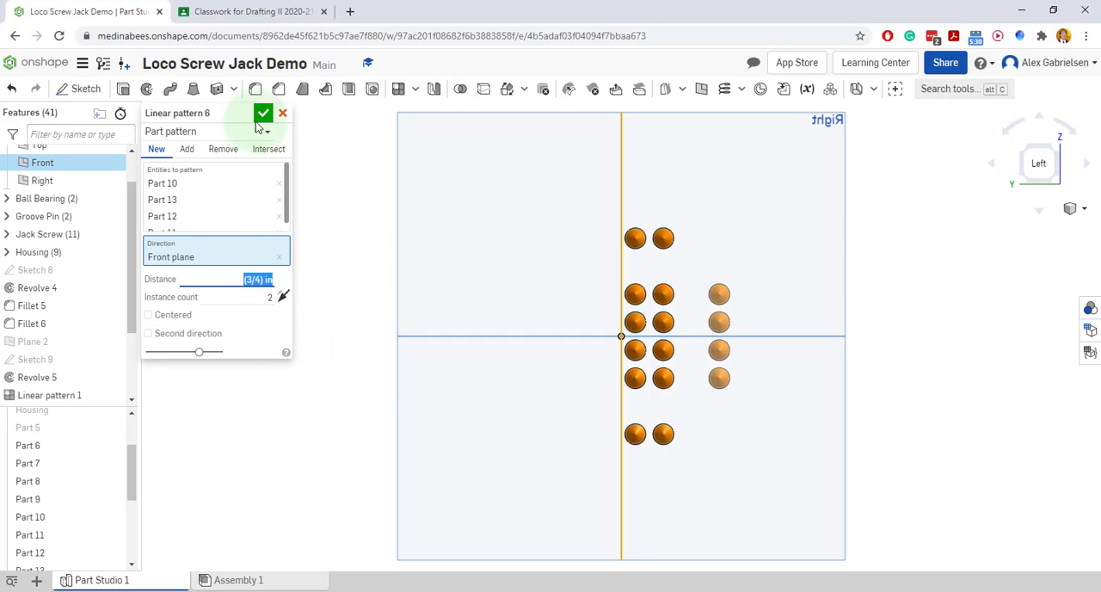
click(262, 113)
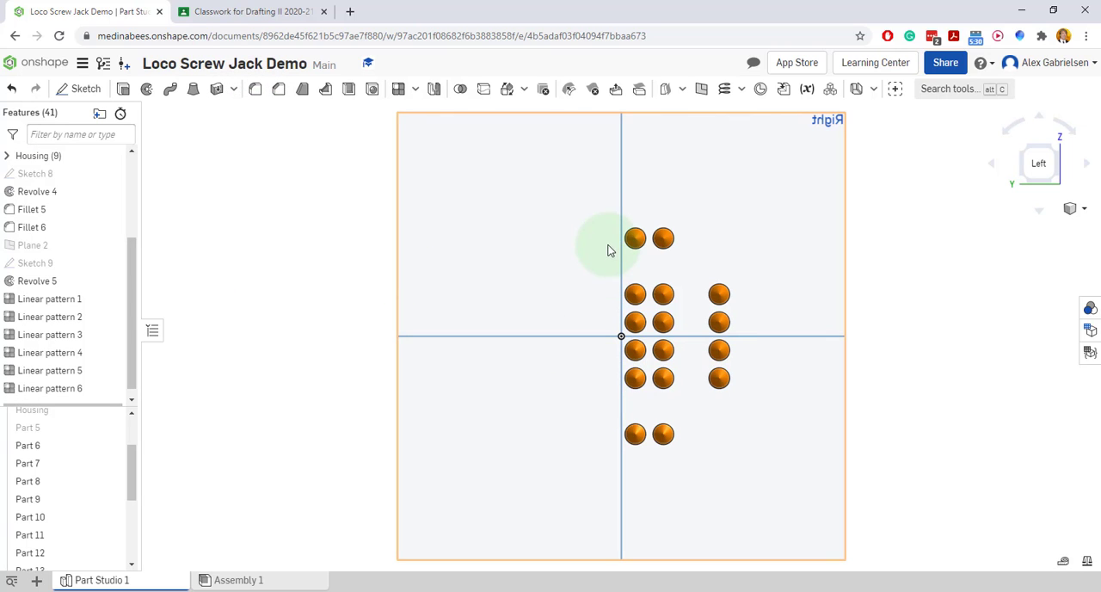
drag(763, 477, 482, 424)
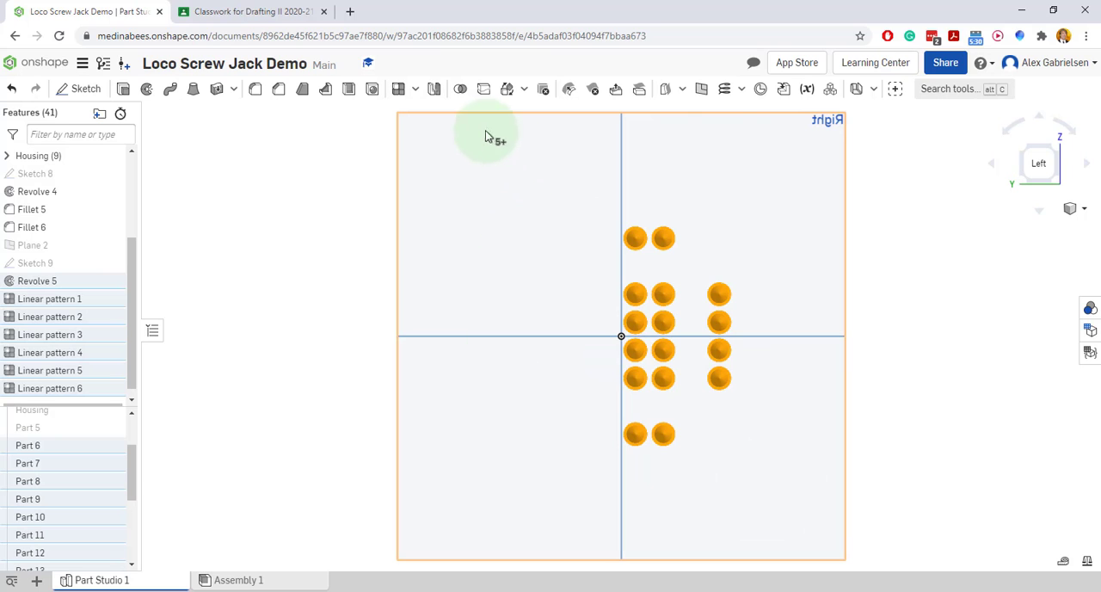
click(415, 89)
click(420, 111)
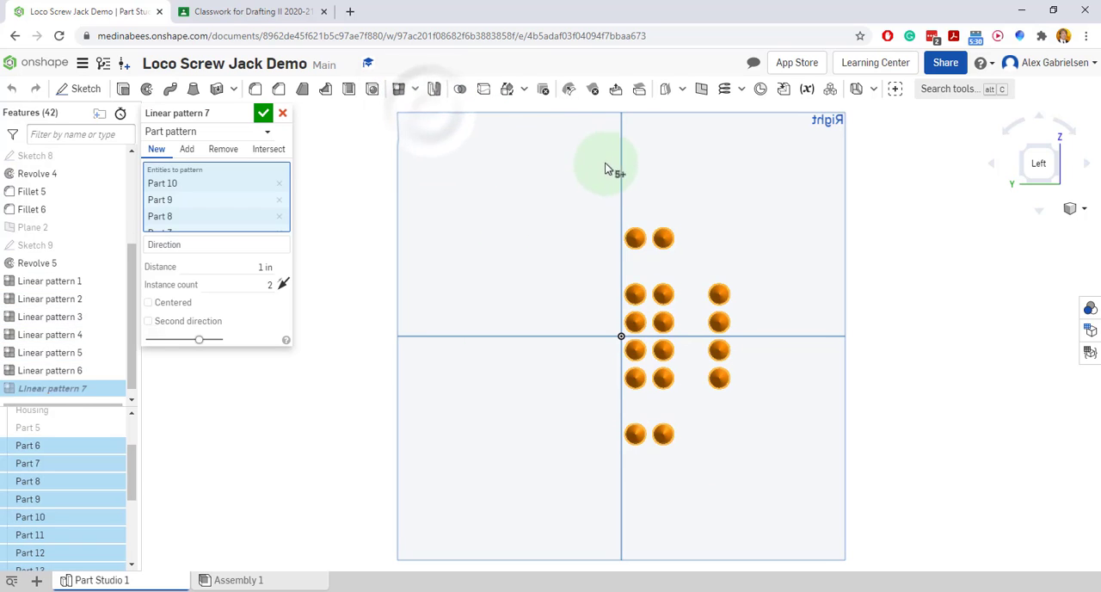
click(248, 246)
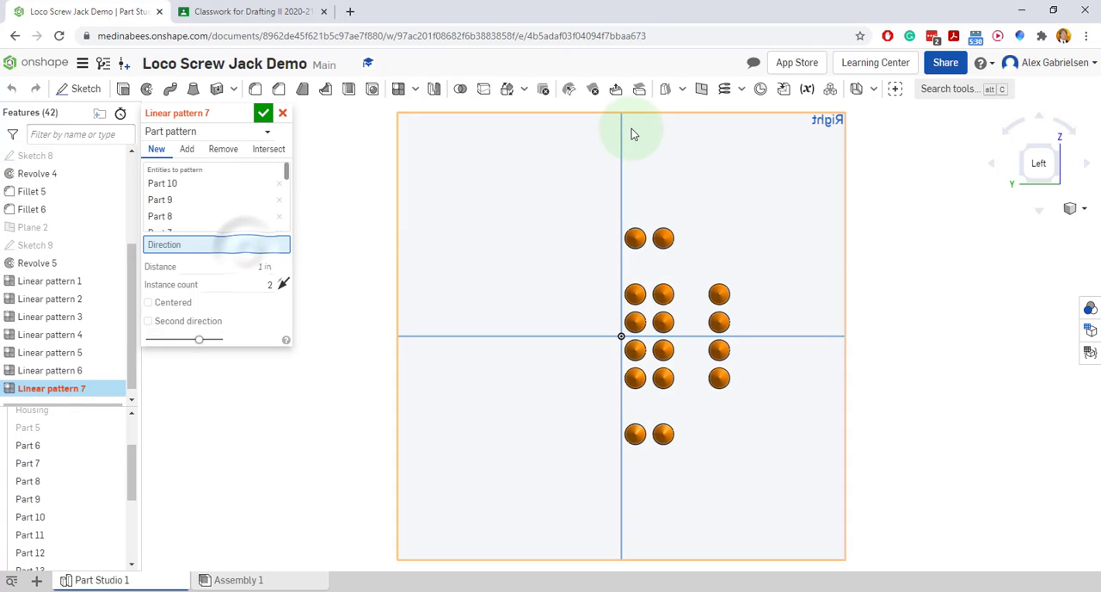
click(624, 151)
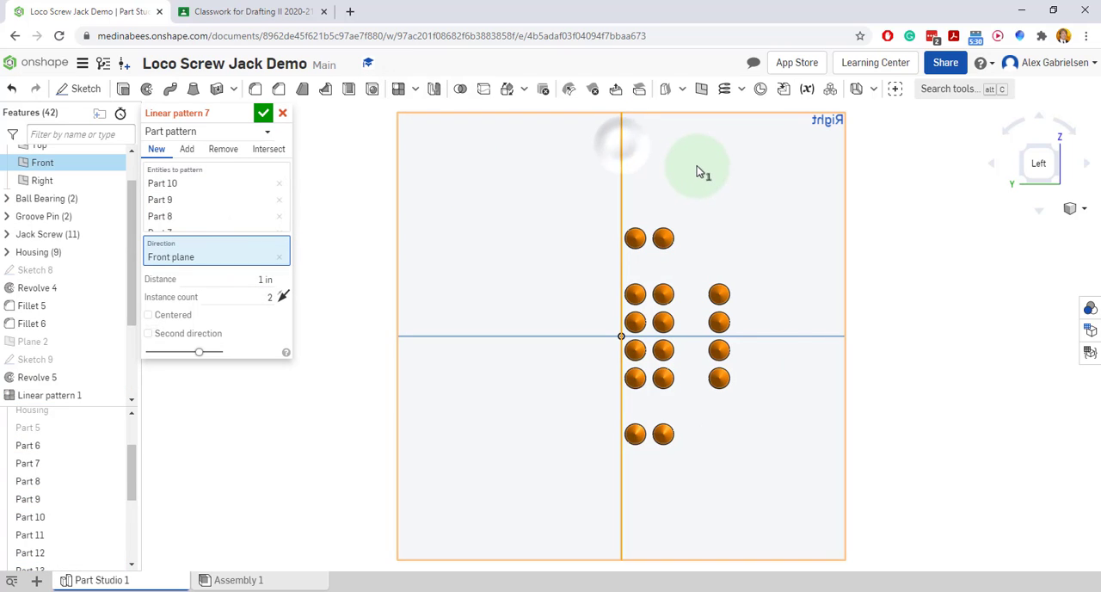
click(283, 298)
click(263, 279)
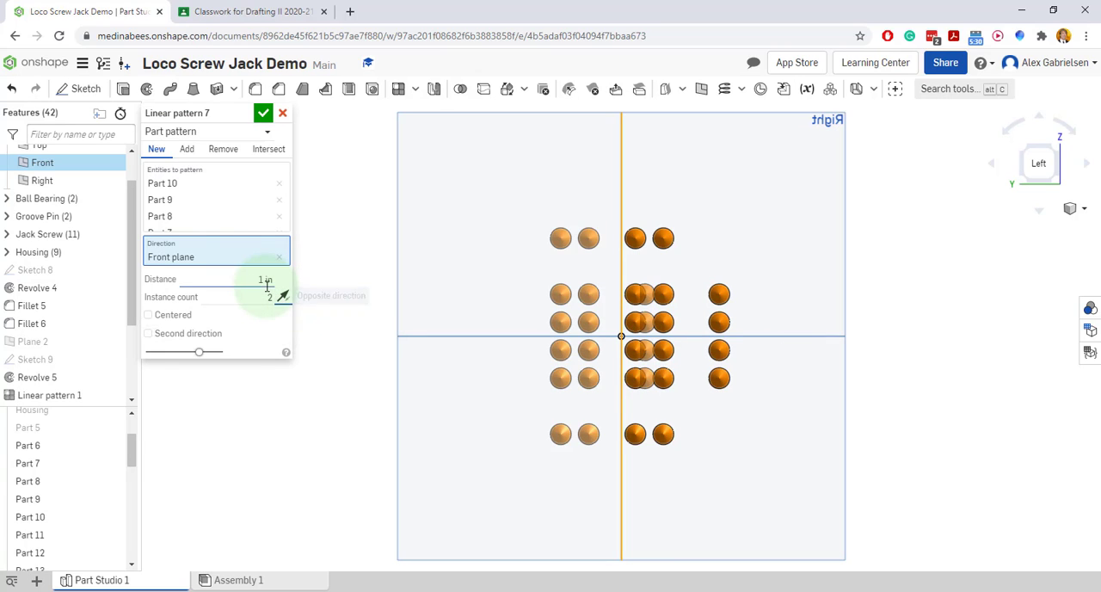
click(303, 353)
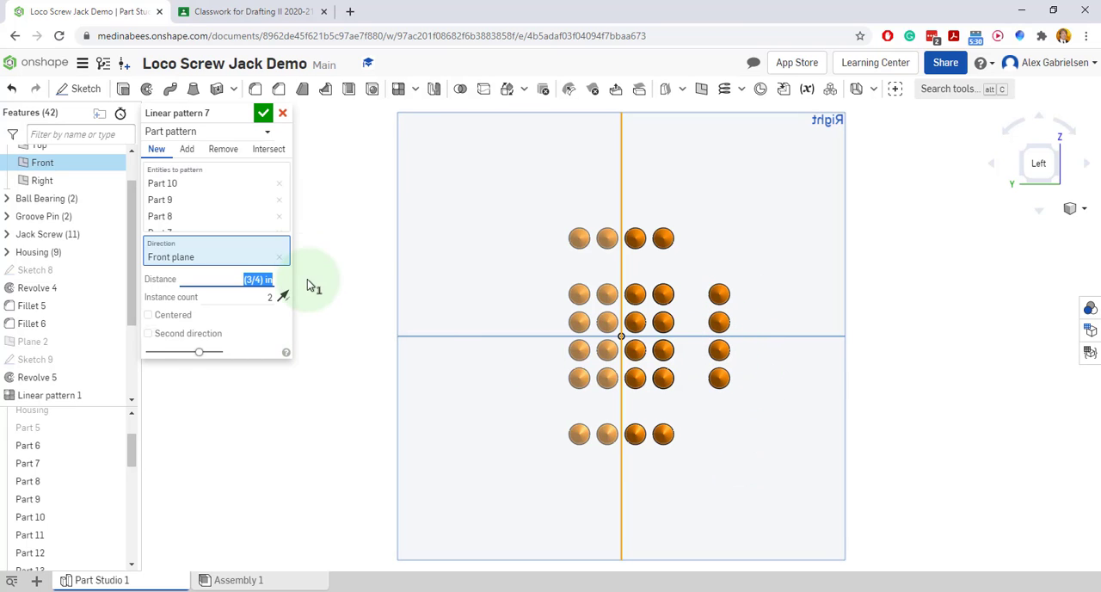
click(282, 113)
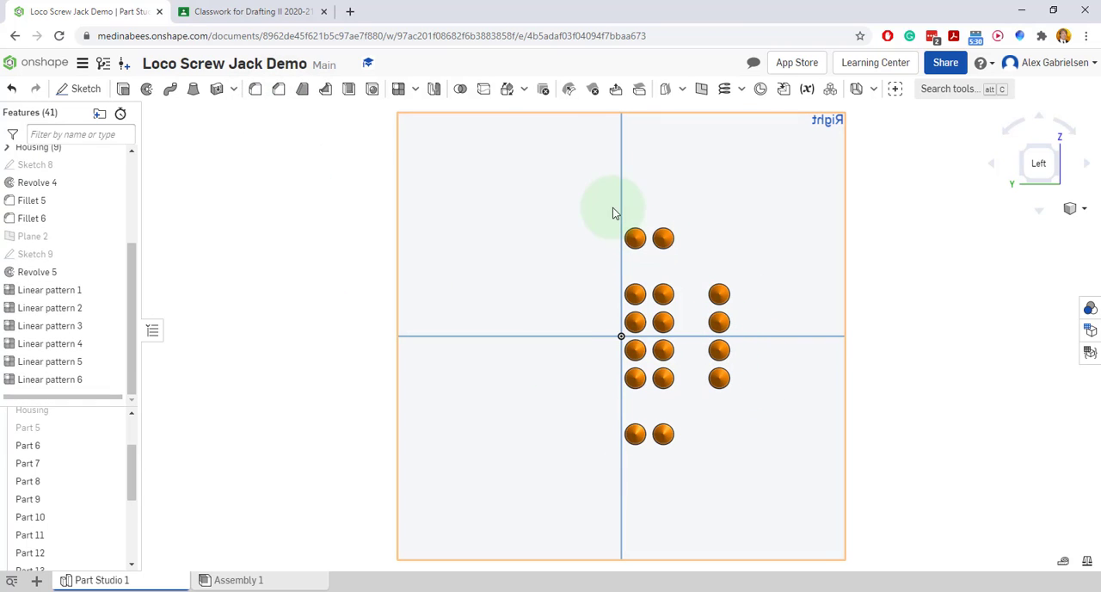
Mirror all the teeth as new parts across the Front plane
drag(608, 206, 764, 482)
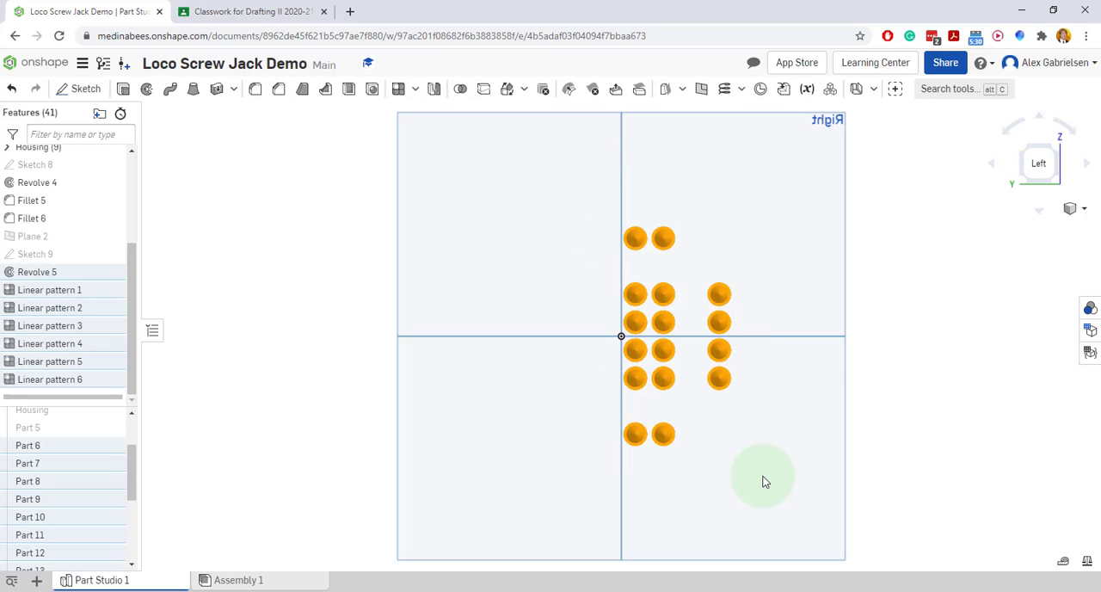
click(436, 90)
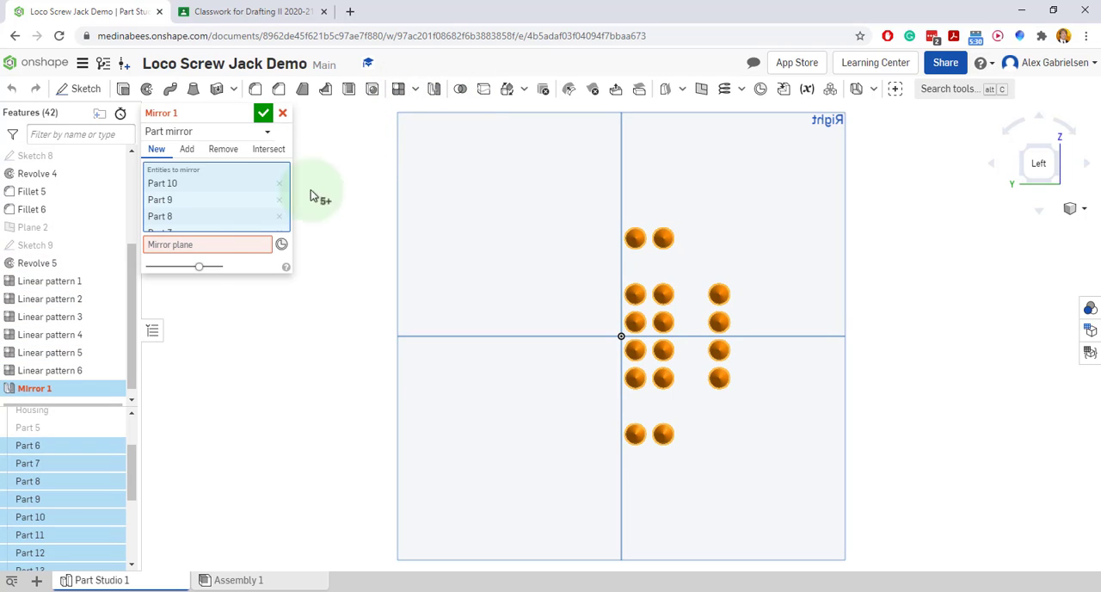
click(239, 246)
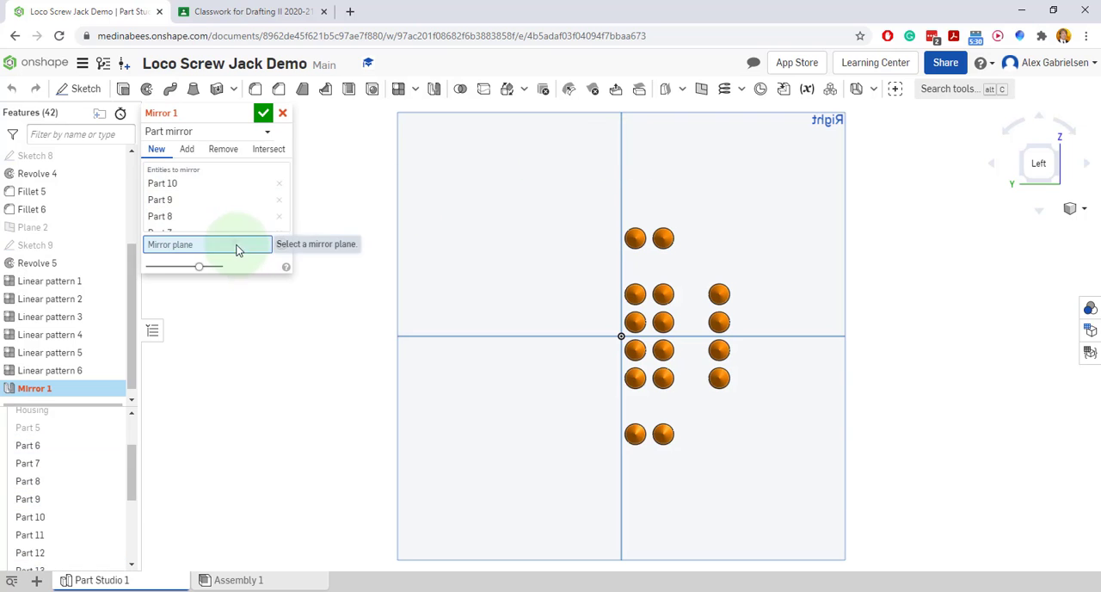
click(623, 156)
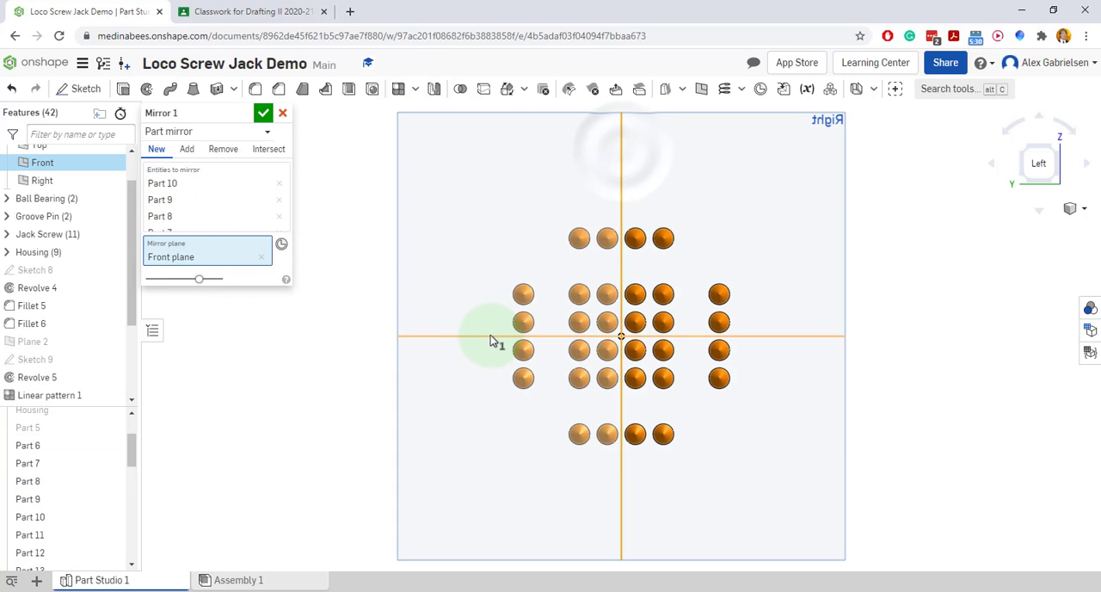
click(263, 116)
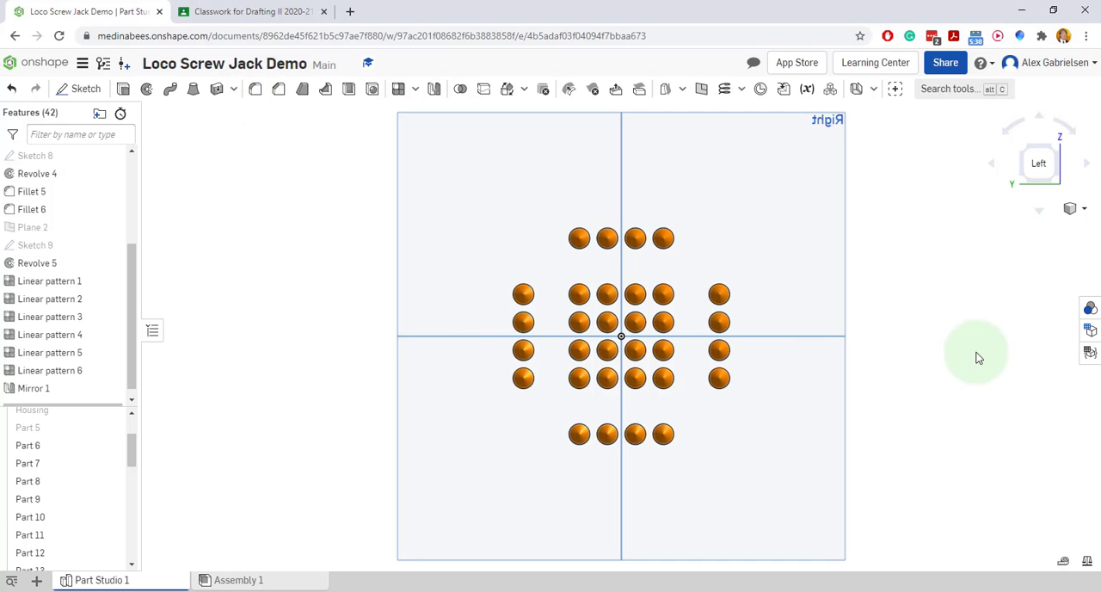
Show the hidden ball cap (Part 5) together with the full set of teeth
right_drag(967, 359, 901, 376)
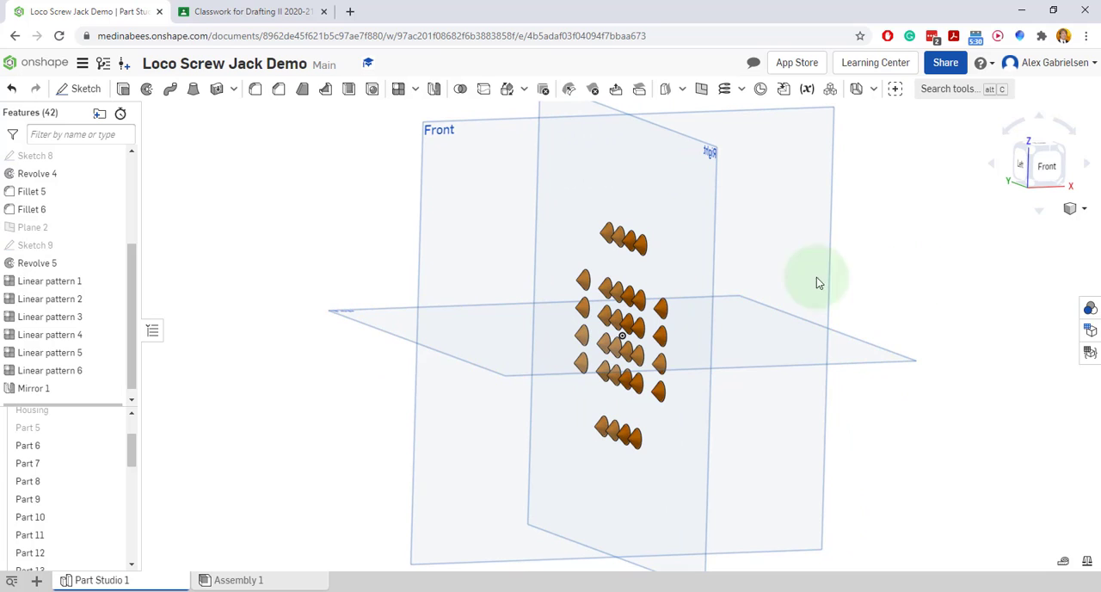
click(110, 430)
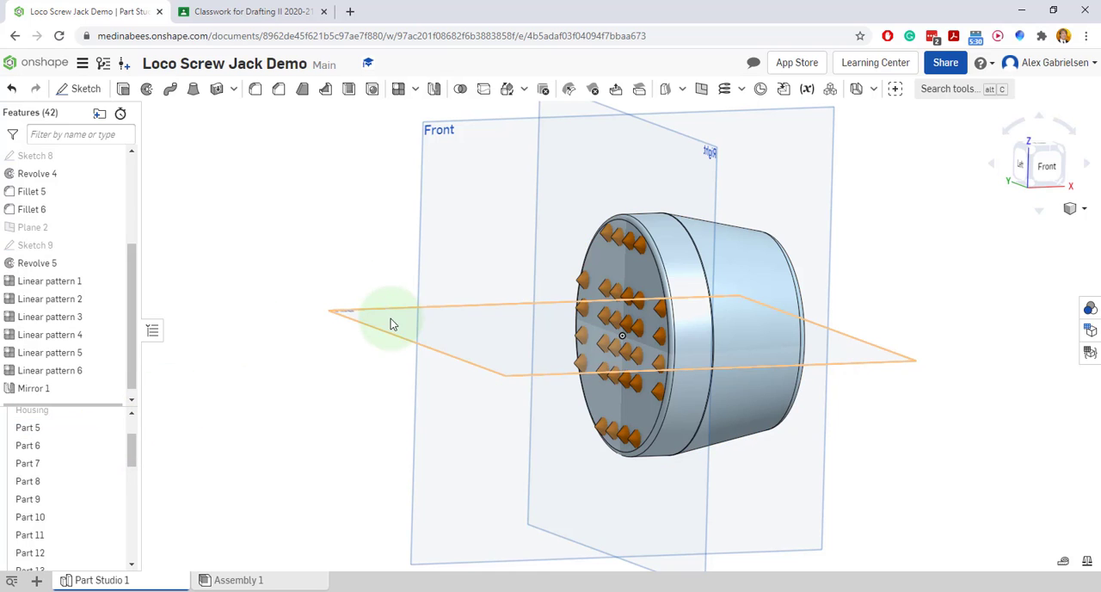
right_drag(867, 418, 897, 475)
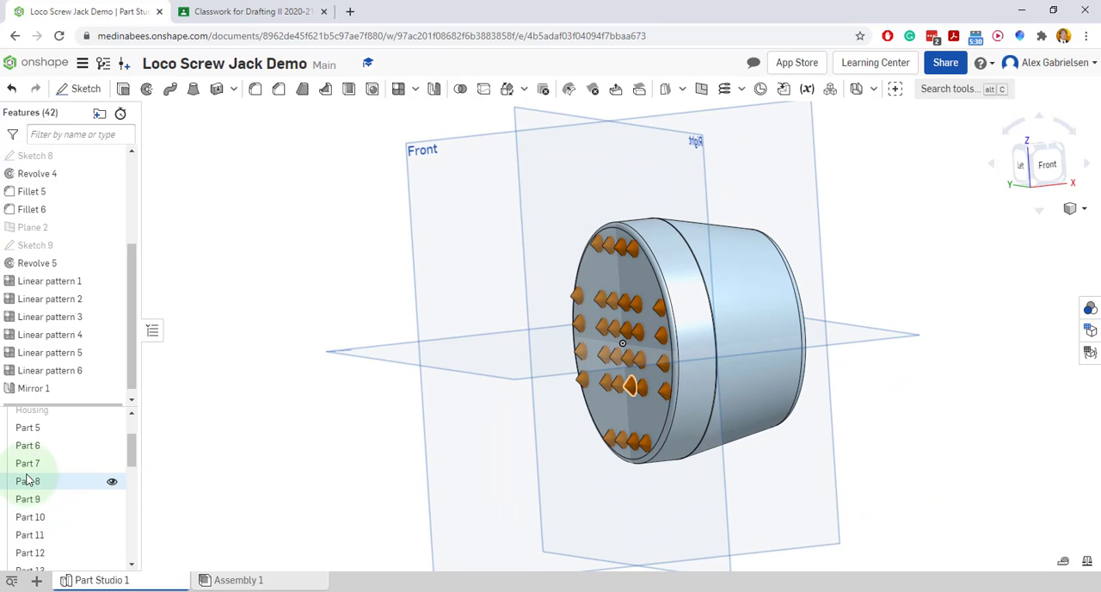
drag(133, 448, 333, 411)
scroll(946, 404, down, 3)
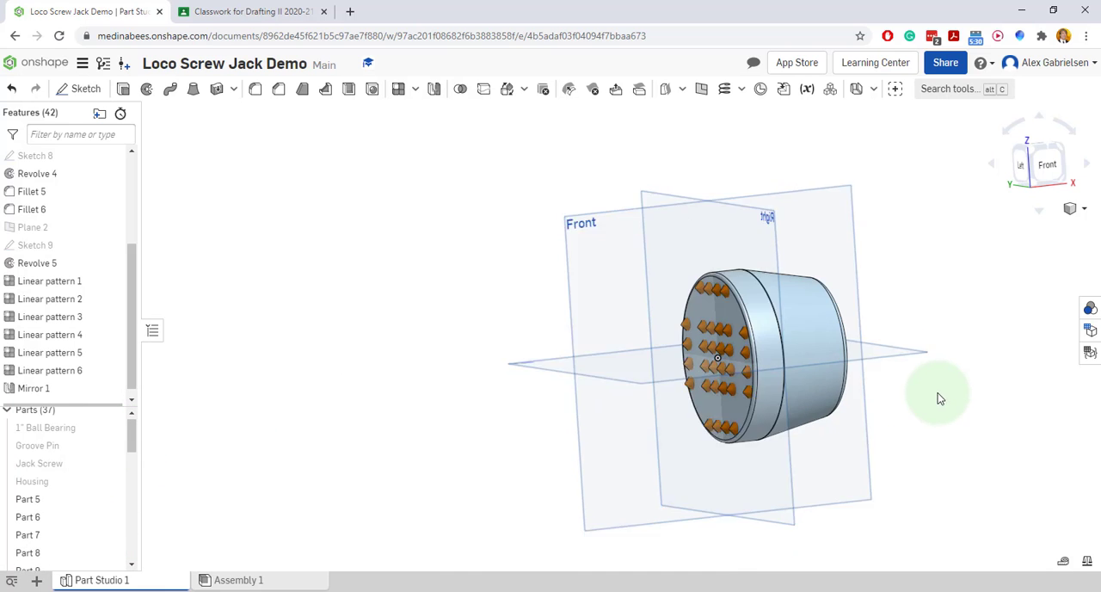
Boolean-union the ball cap with all its teeth into a single part and hide the united part
right_drag(937, 398, 938, 479)
drag(631, 189, 942, 488)
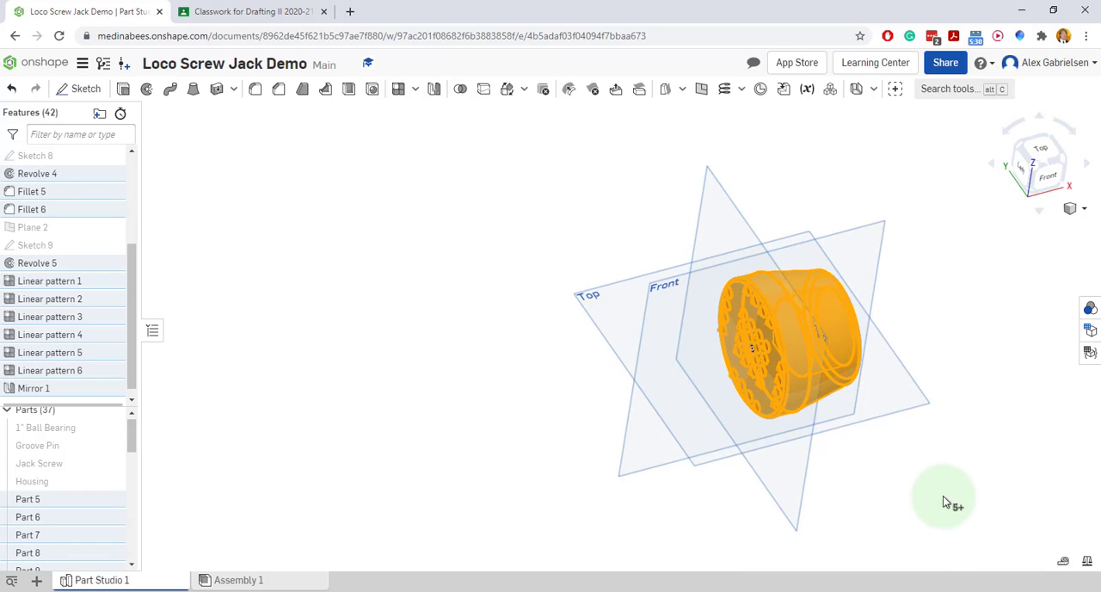
click(459, 91)
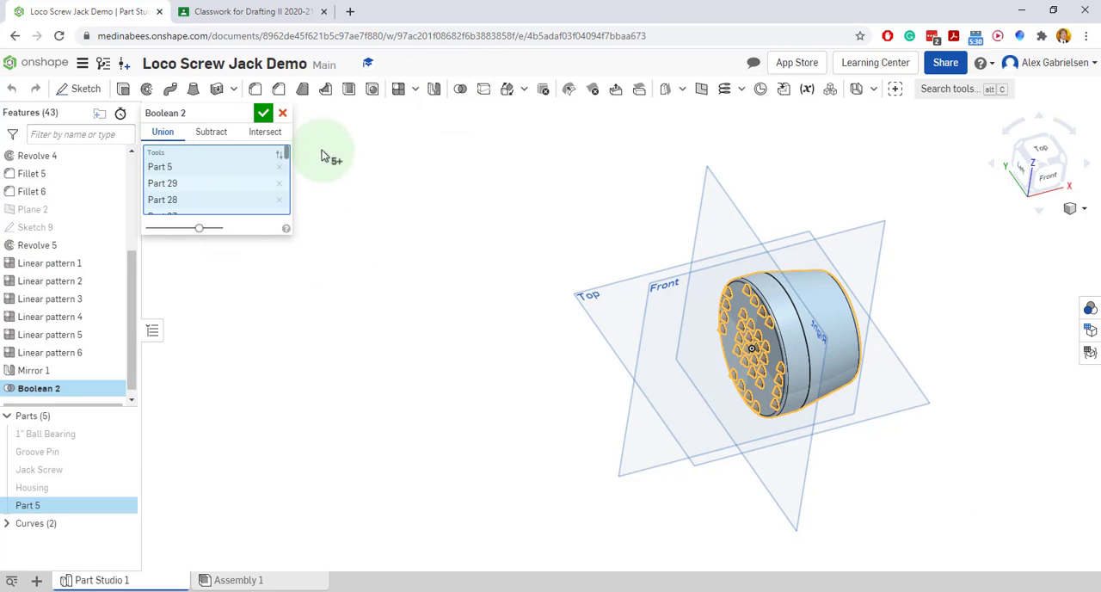
click(263, 113)
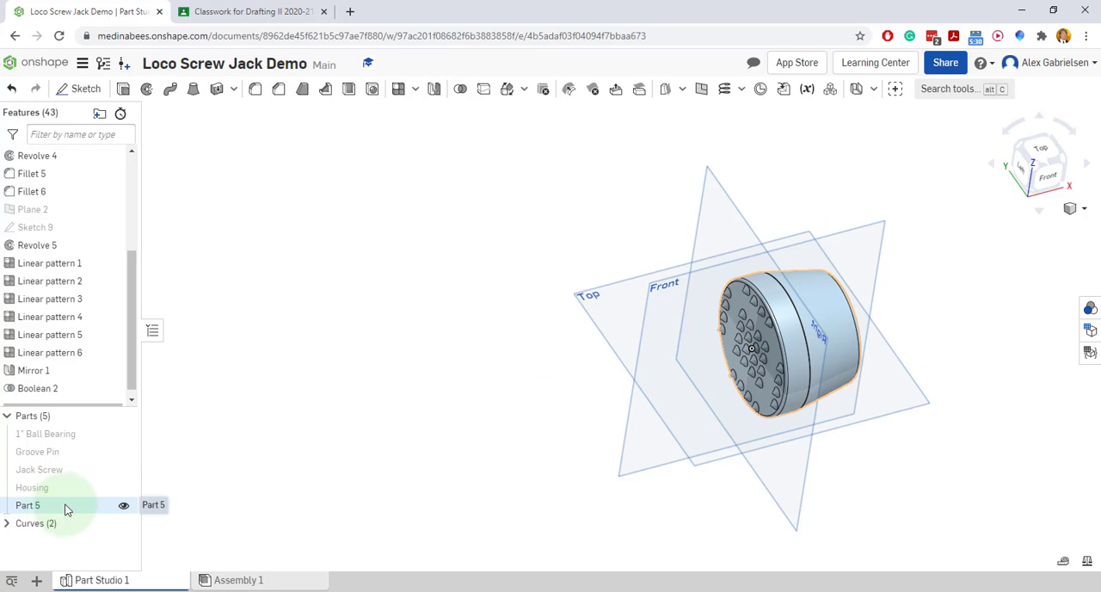
click(122, 508)
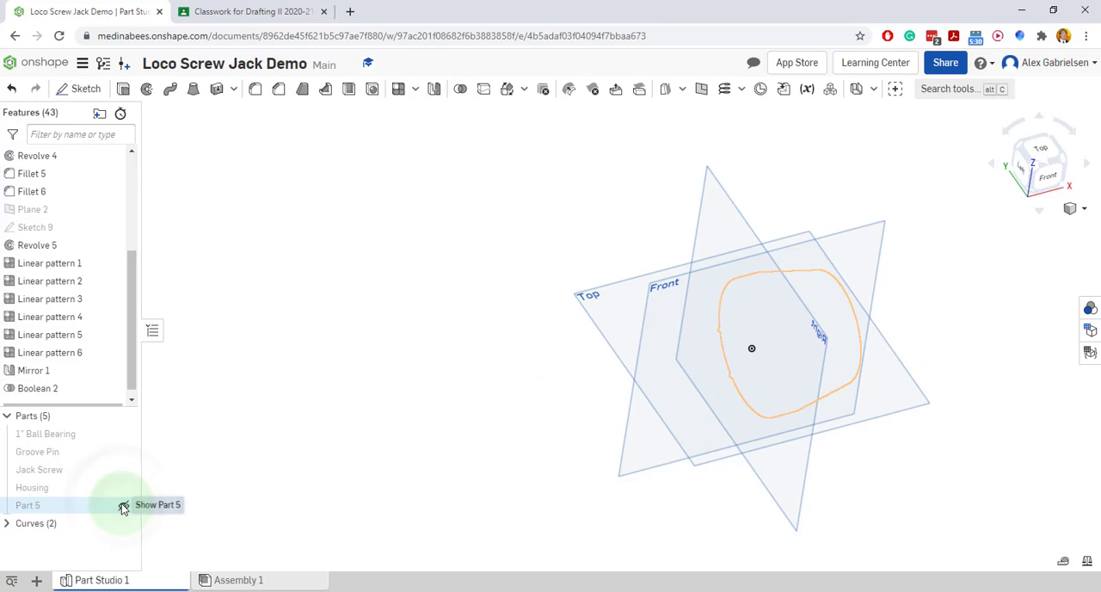
Show the hidden united ball cap (Part 5)
click(123, 507)
click(123, 507)
click(123, 508)
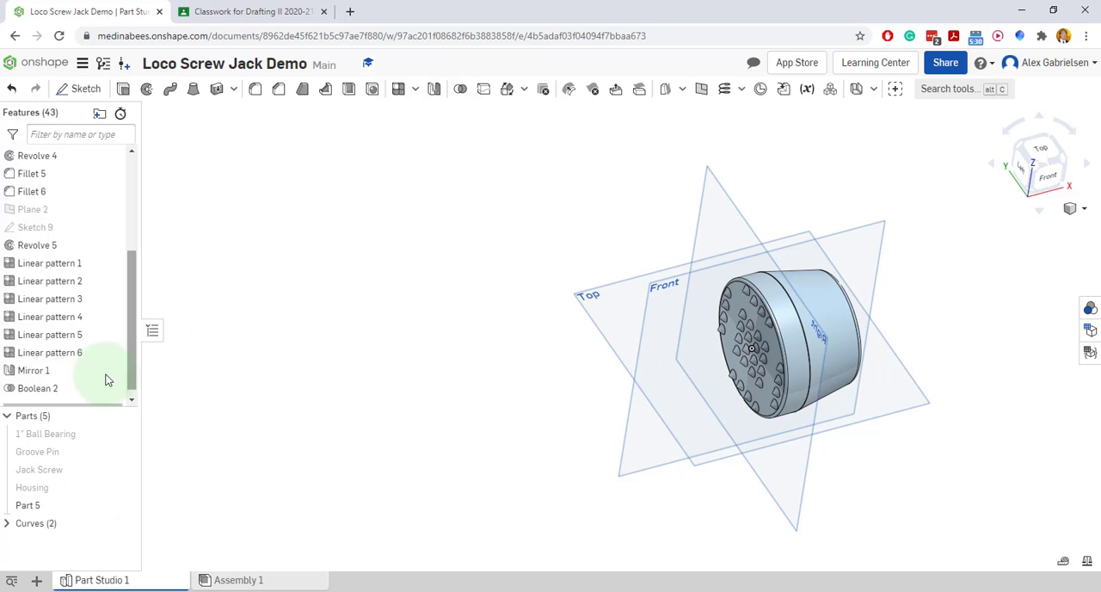
Create a new feature folder named Ball Cap
drag(137, 310, 135, 230)
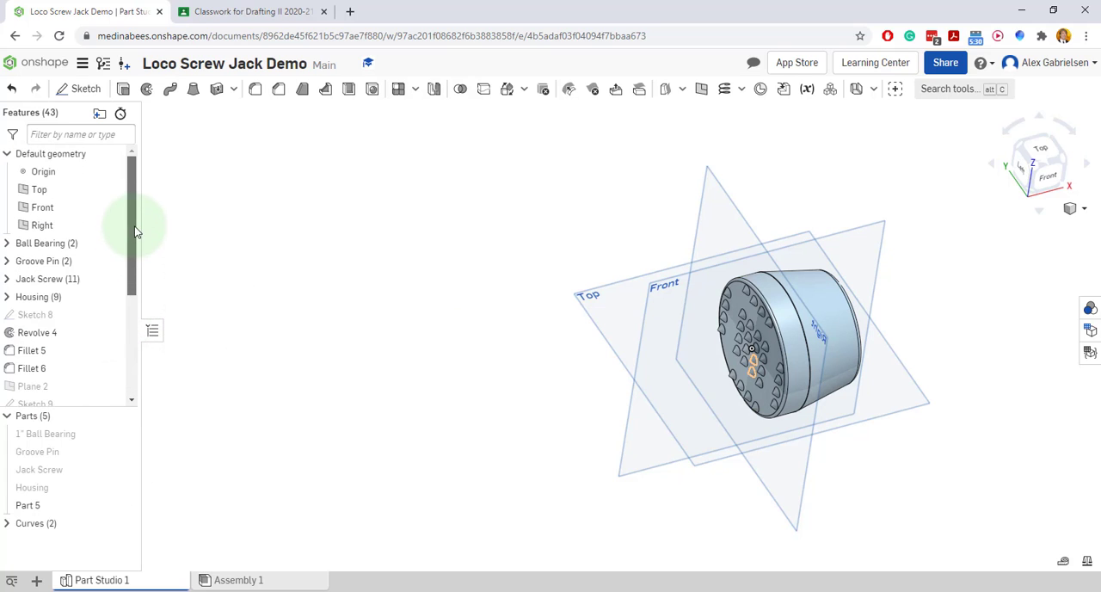
click(98, 116)
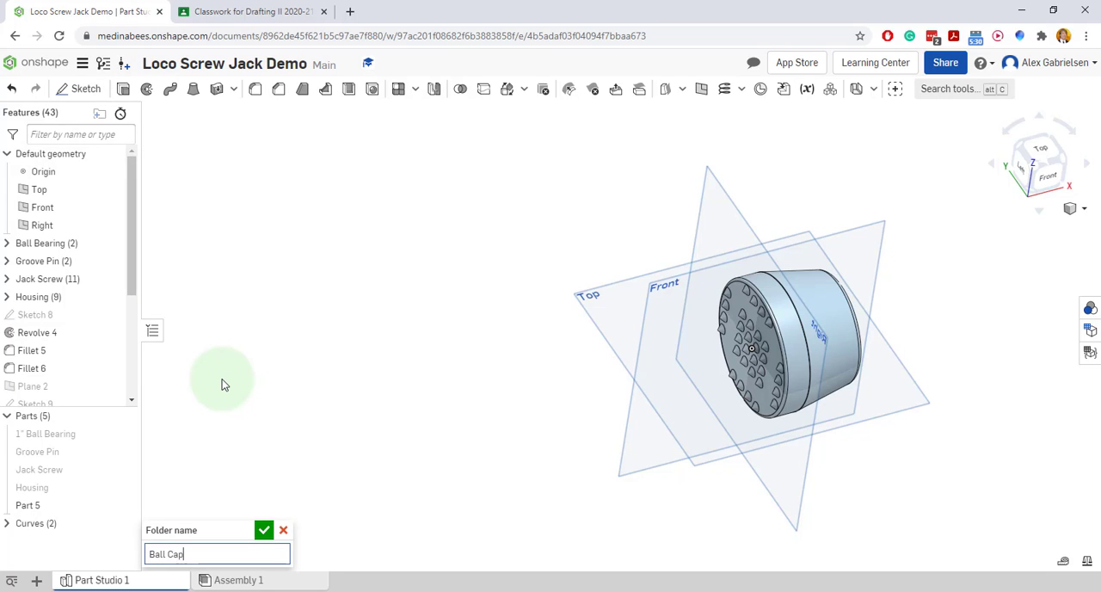
key(Return)
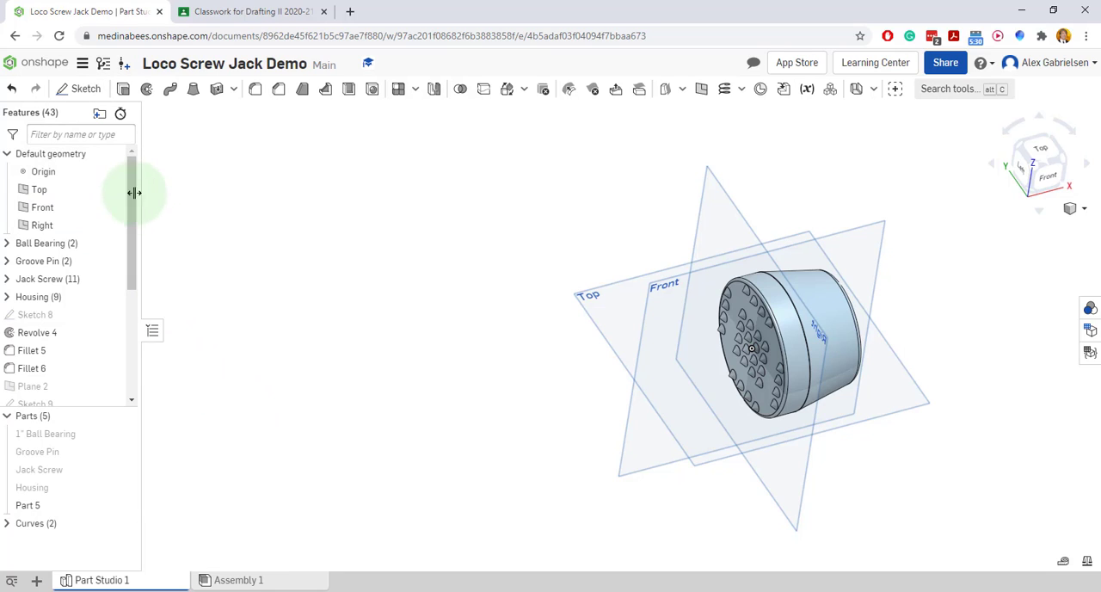
Collapse the default geometry and move all ball cap features, from Sketch 8 through Boolean 2, into the Ball Cap folder
click(6, 155)
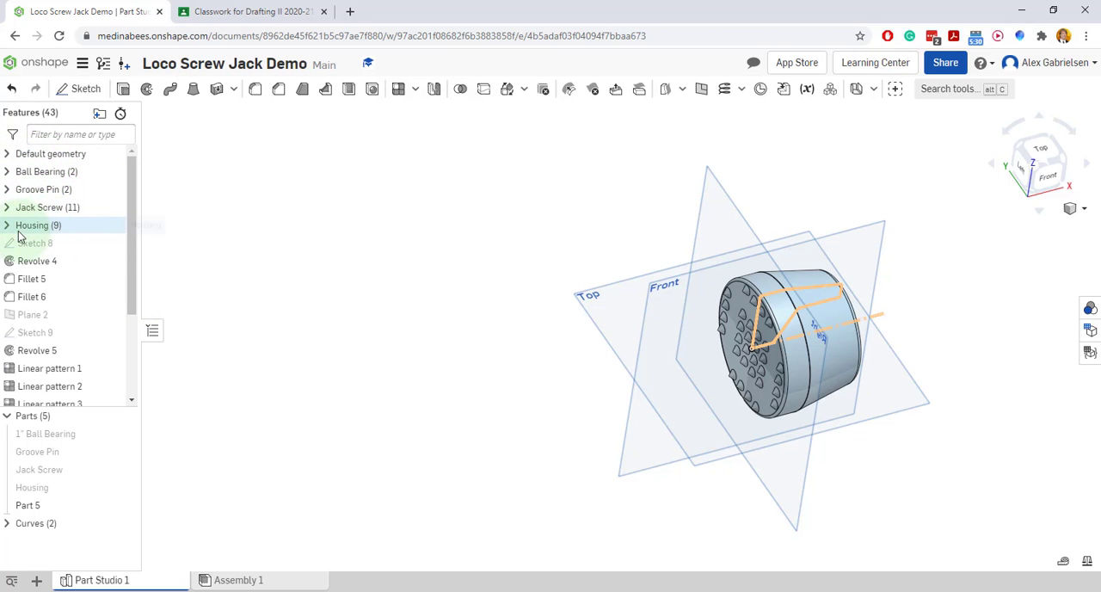
mouse_move(135, 269)
mouse_down()
mouse_move(141, 356)
mouse_move(131, 289)
mouse_up()
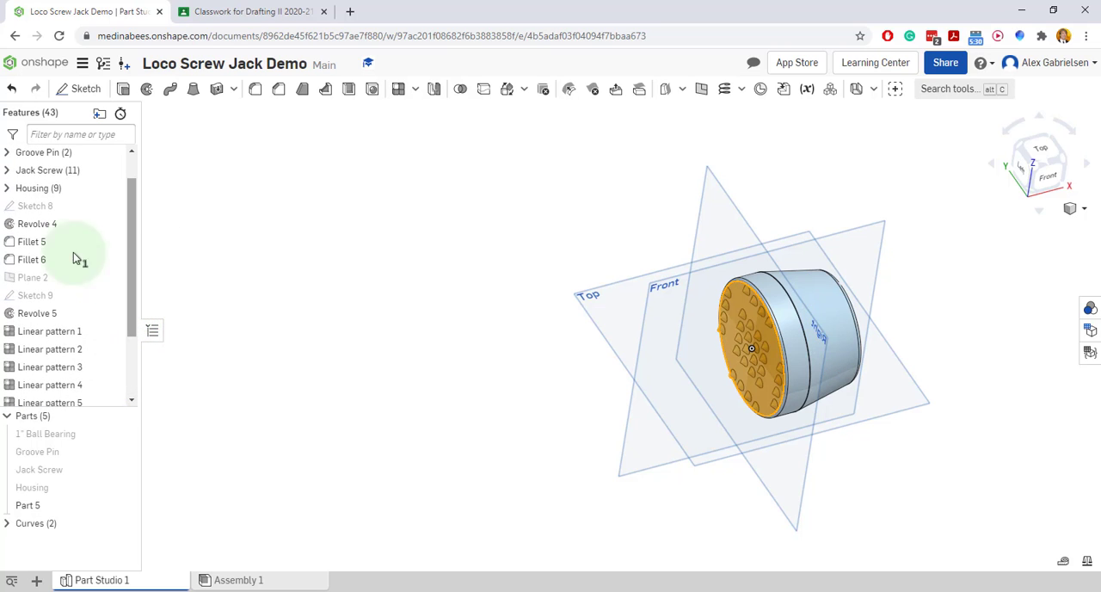
shift+click(30, 209)
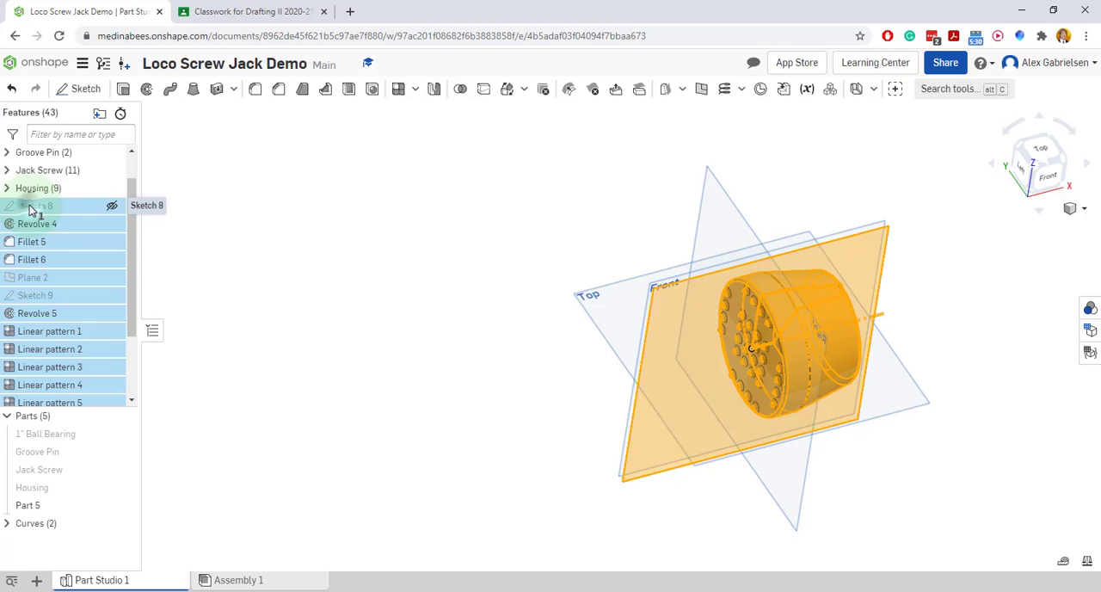
drag(133, 243, 130, 314)
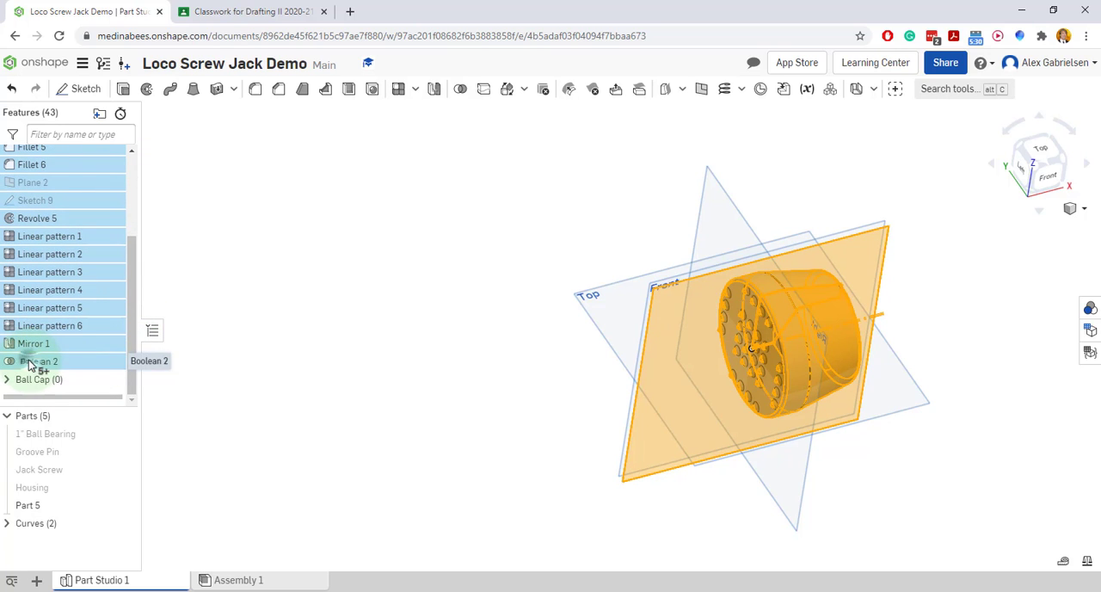
drag(28, 366, 28, 375)
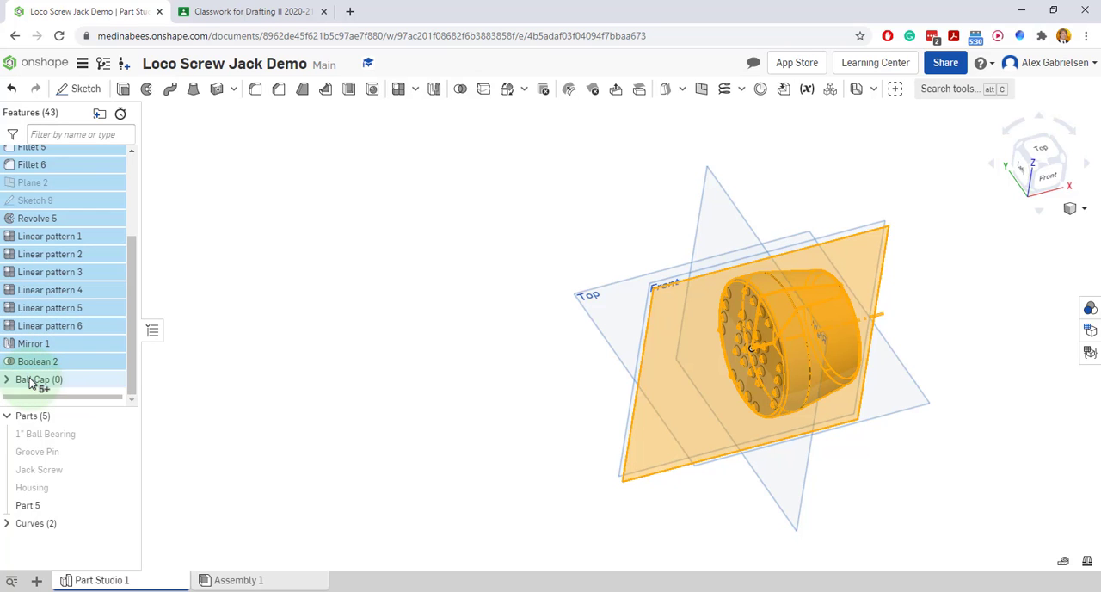
drag(31, 384, 32, 382)
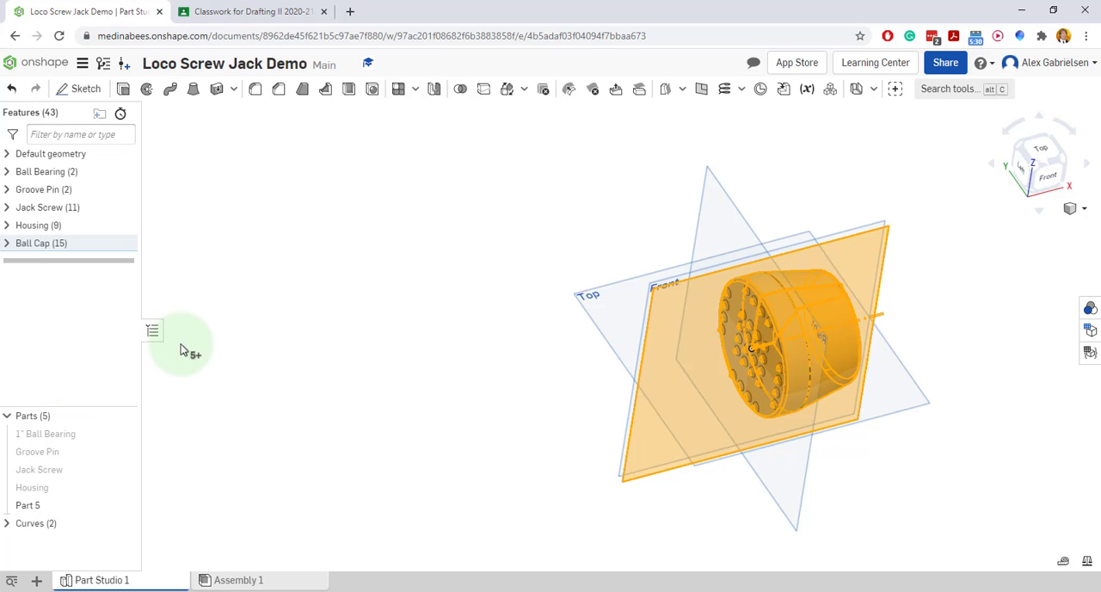
Open the name of Part 5 for editing
click(65, 505)
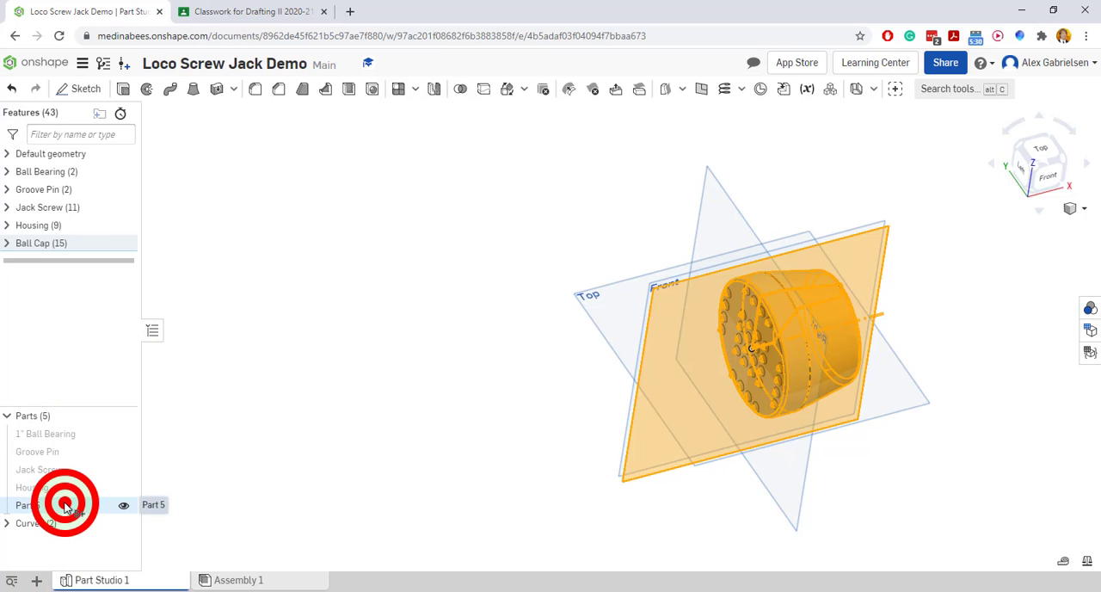
click(129, 267)
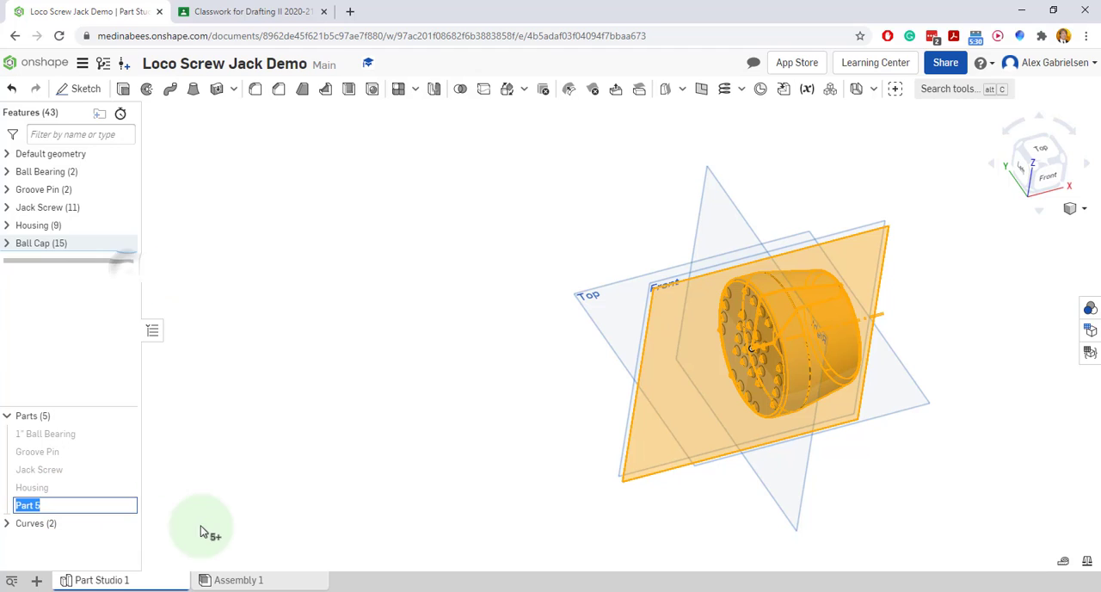
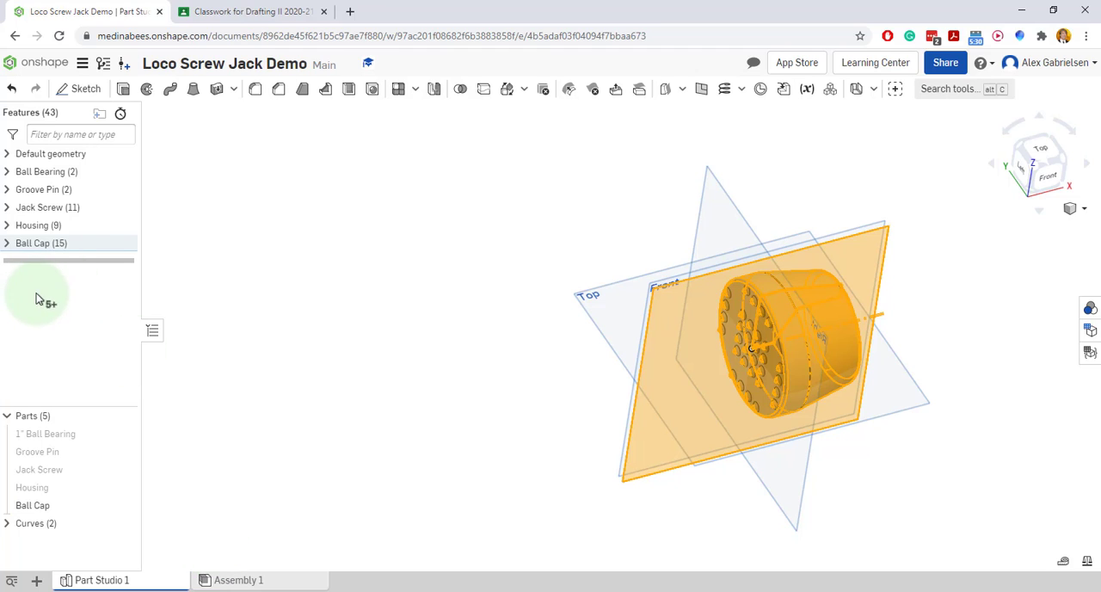
click(96, 511)
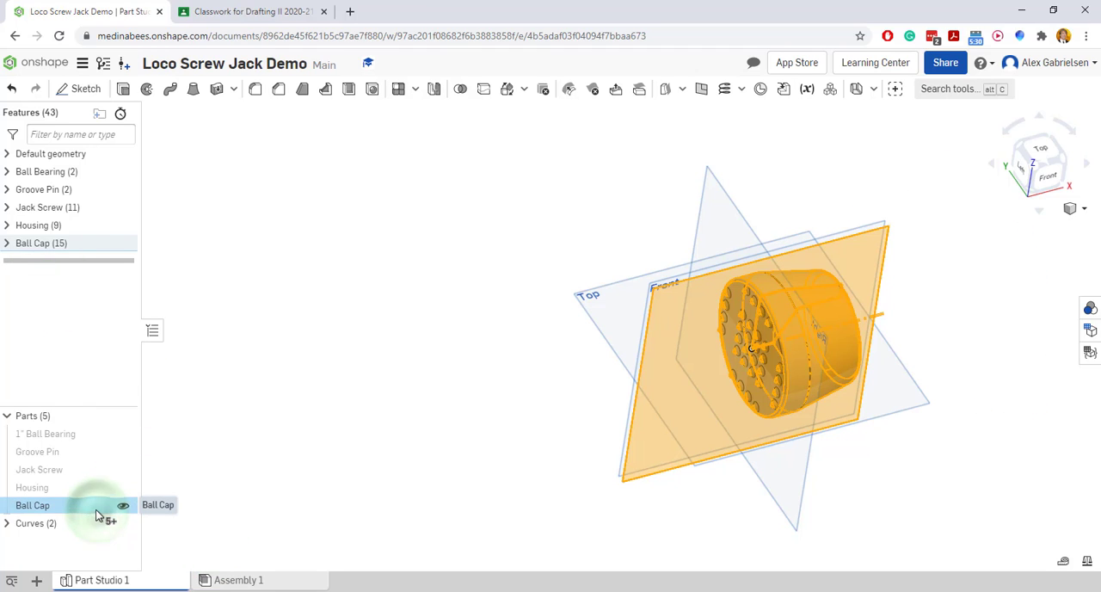
click(198, 266)
click(415, 315)
right_drag(417, 318, 795, 296)
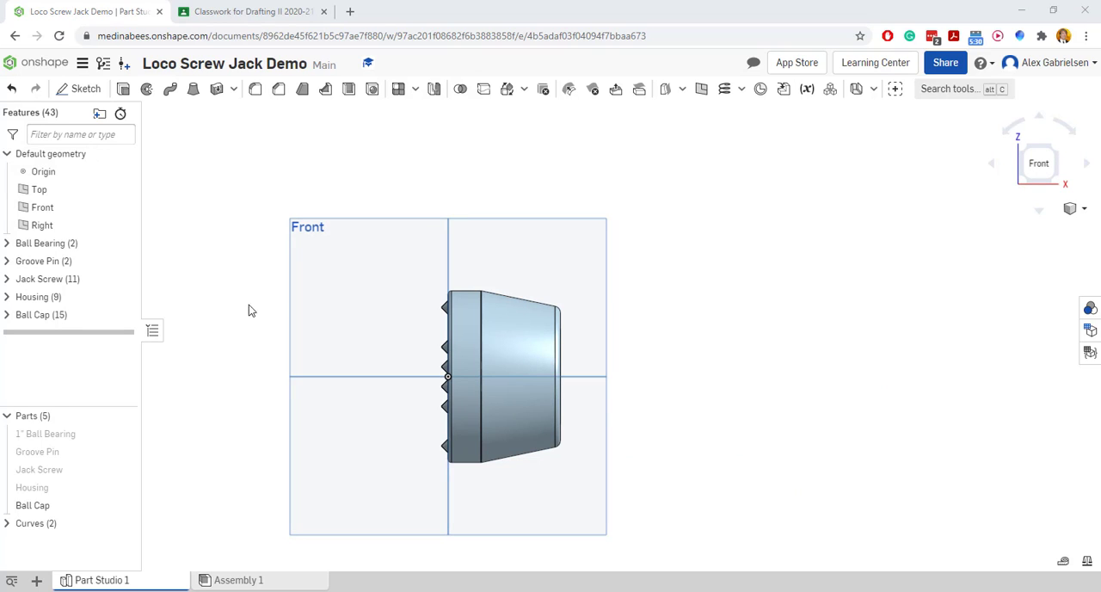
Reopen Sketch 8 from the Ball Cap folder and place a sketch point on the profile's slanted edge
click(6, 316)
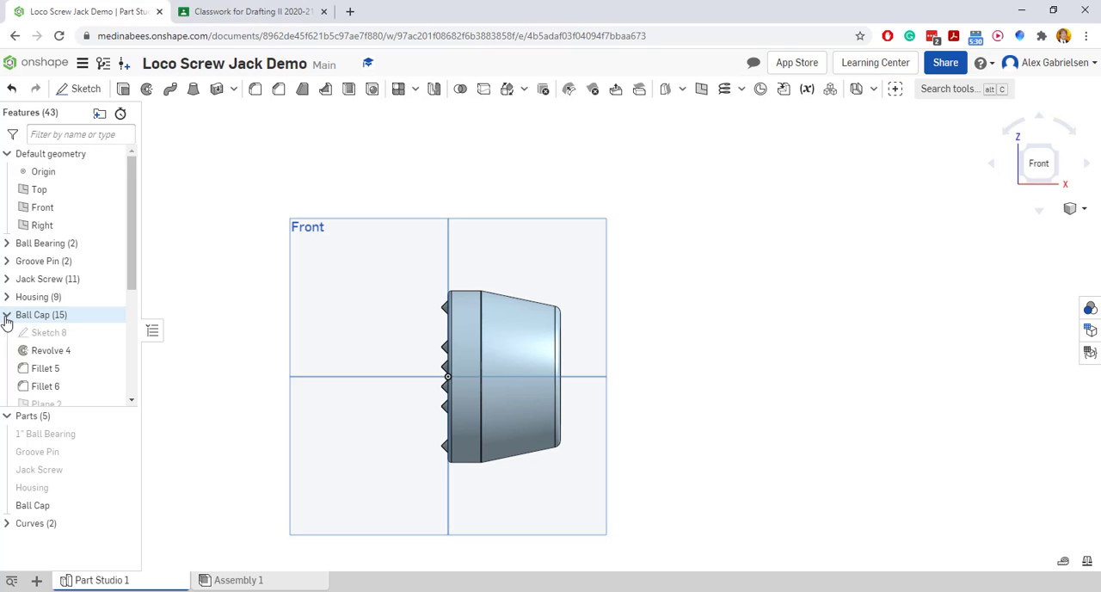
click(48, 337)
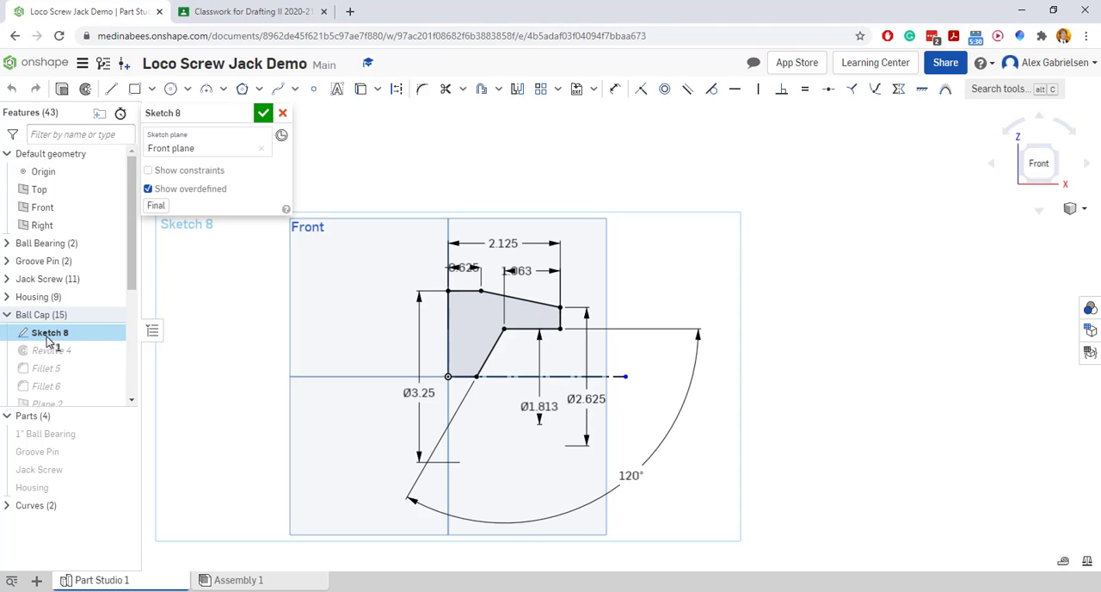
click(313, 88)
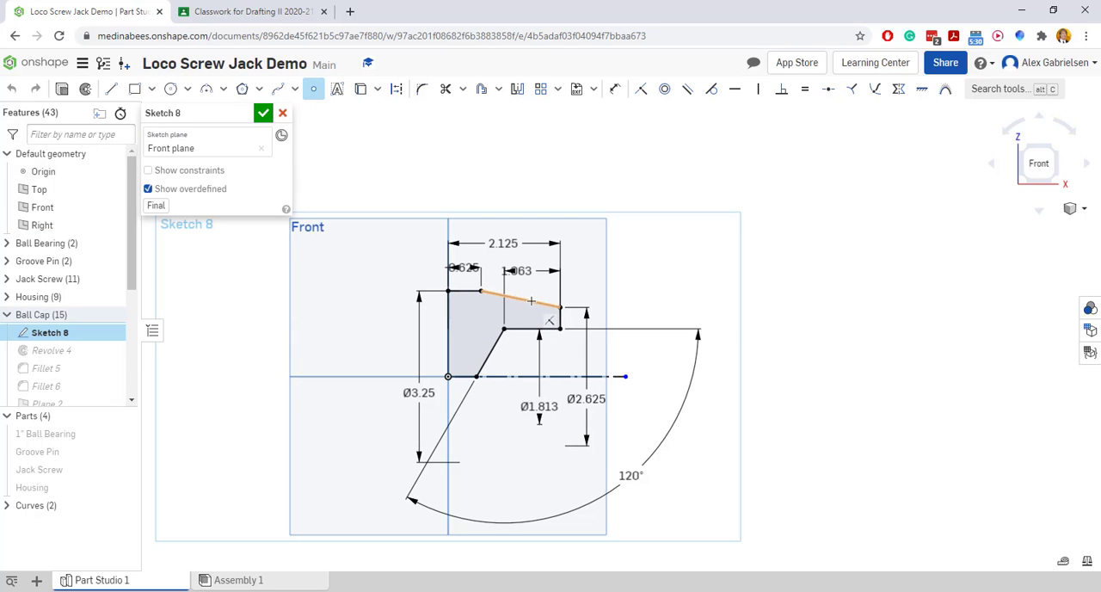
scroll(549, 305, up, 5)
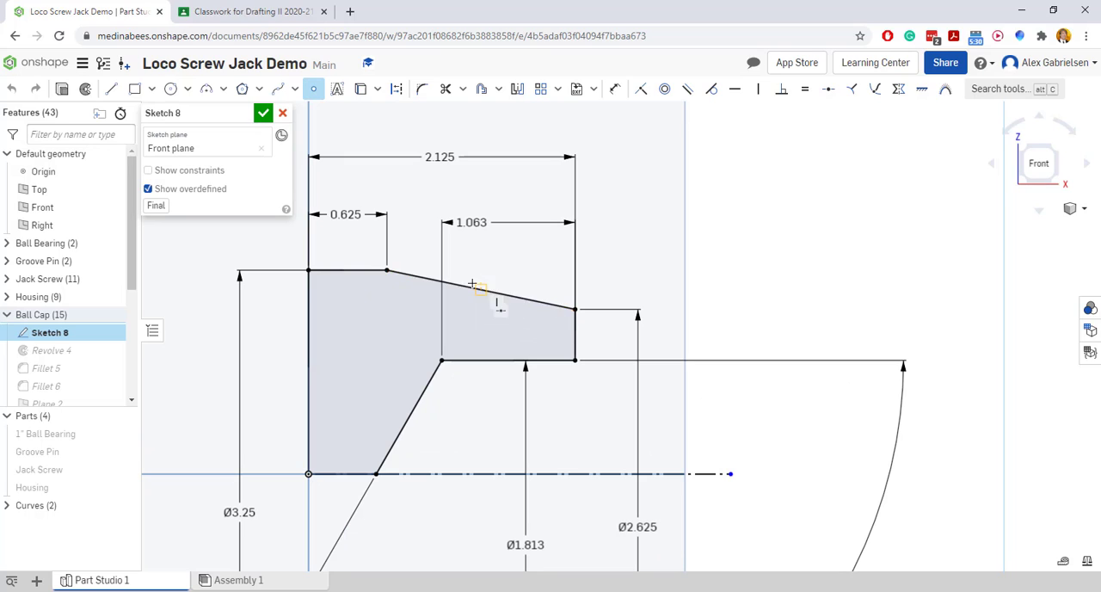
click(531, 300)
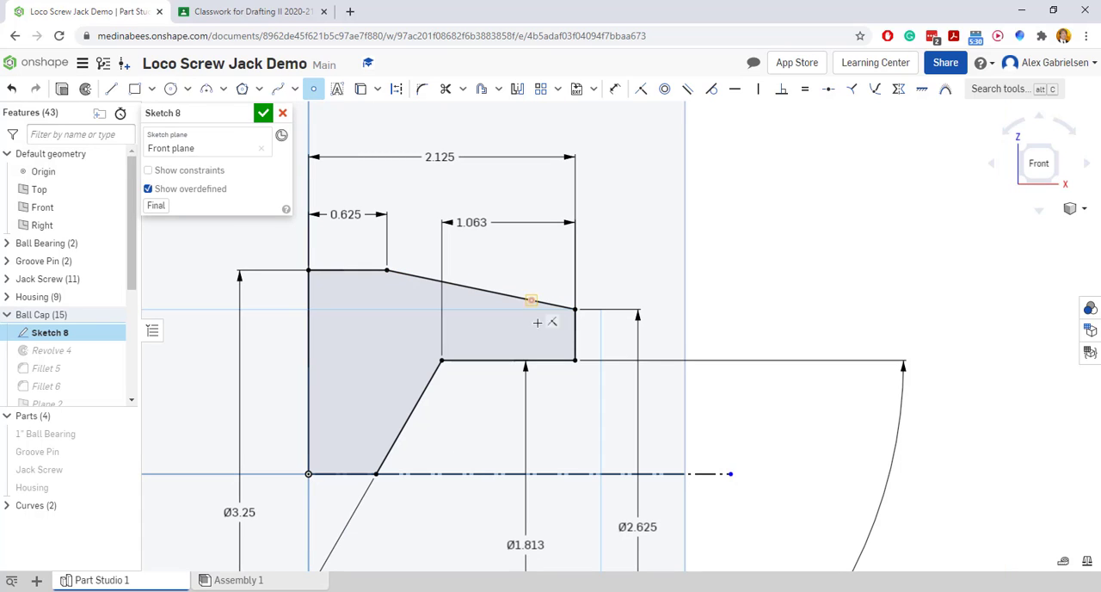
Dimension the horizontal distance between the new point and the slanted edge's lower endpoint
click(614, 88)
click(531, 300)
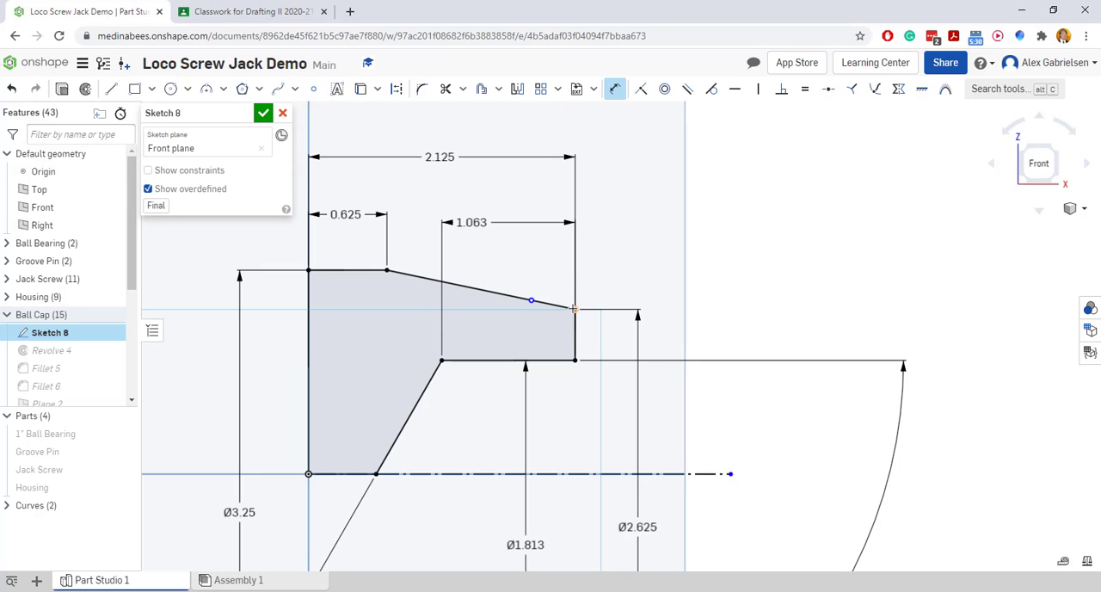
click(575, 308)
click(554, 257)
Switch to the Loco Screw Jack PDF drawing, circle the groove pin hole's 7/16 location dimension, and return to Onshape
click(220, 15)
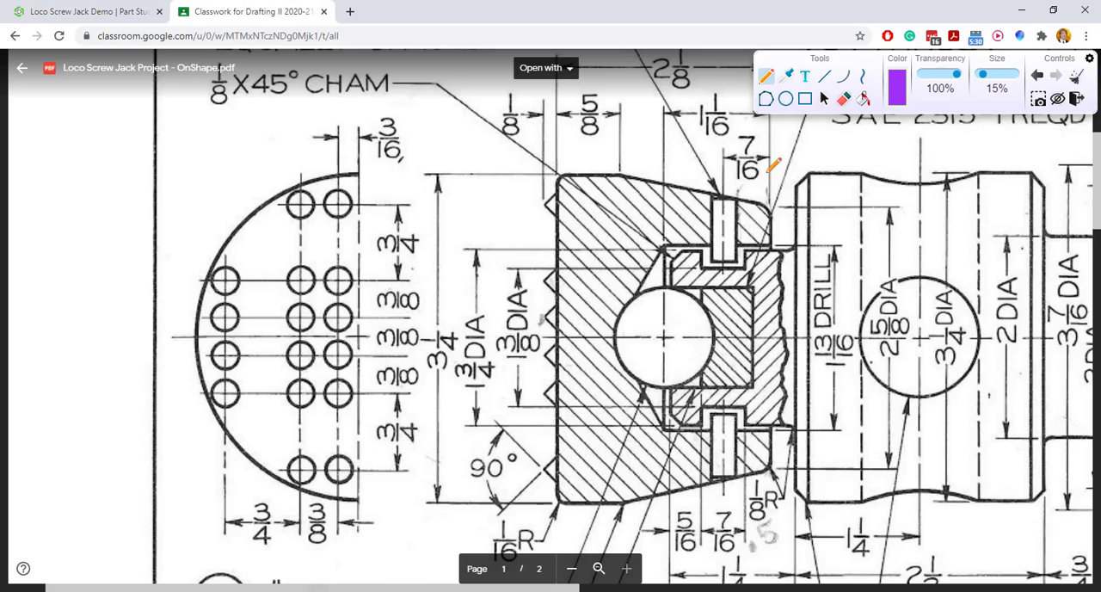
mouse_move(774, 138)
mouse_down()
mouse_move(767, 129)
mouse_move(695, 163)
mouse_move(710, 225)
mouse_move(752, 250)
mouse_move(774, 134)
mouse_move(770, 156)
mouse_move(727, 159)
mouse_up()
click(99, 16)
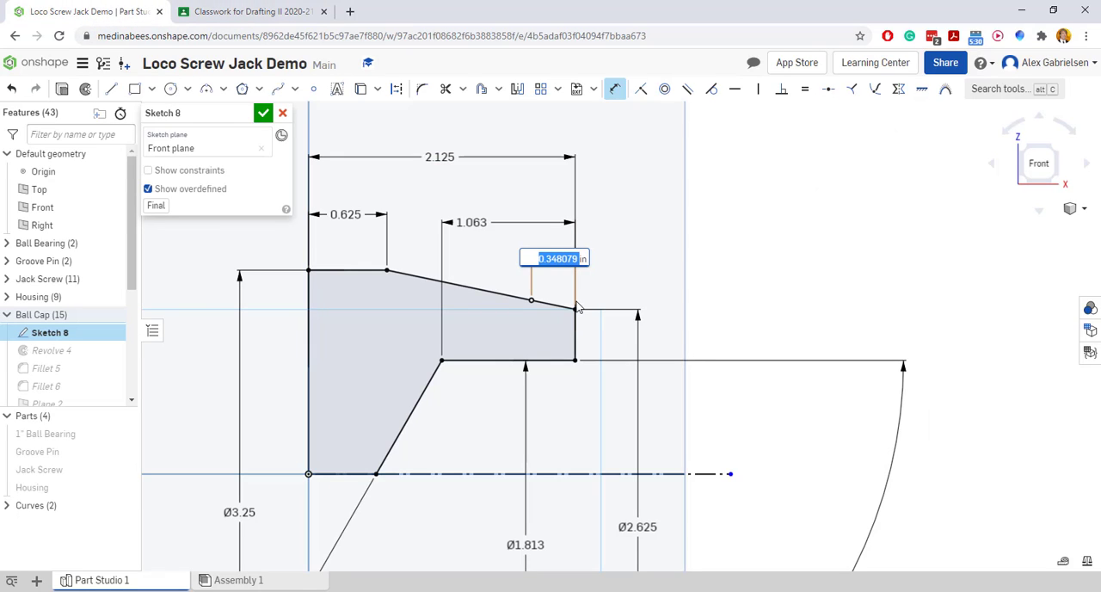
Set the point's horizontal distance to 7/16 in and accept the sketch
text(7/1in)
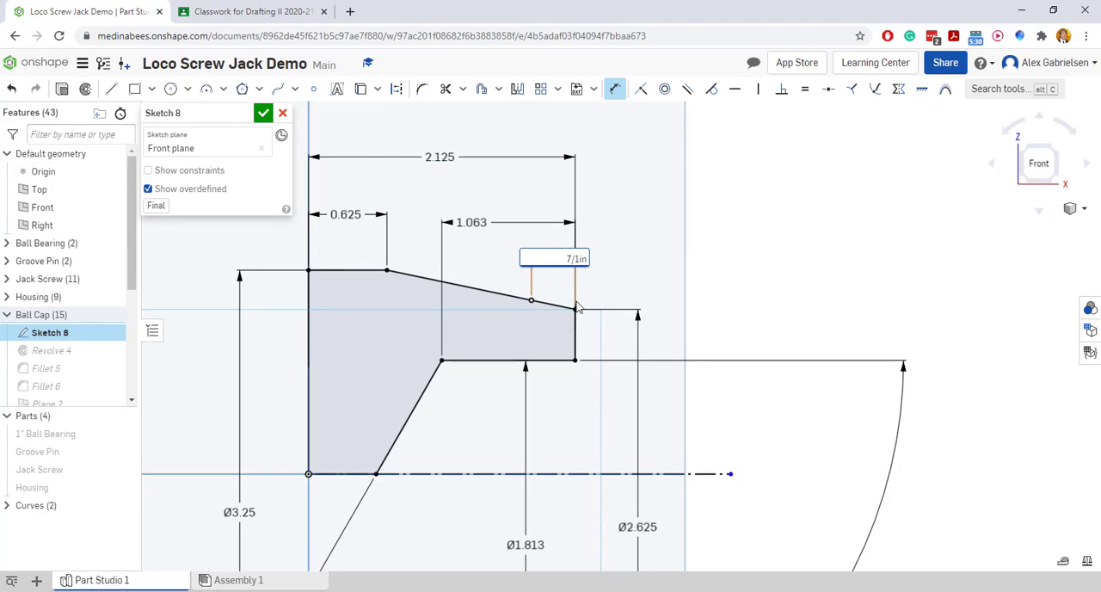
text(/16)
key(Return)
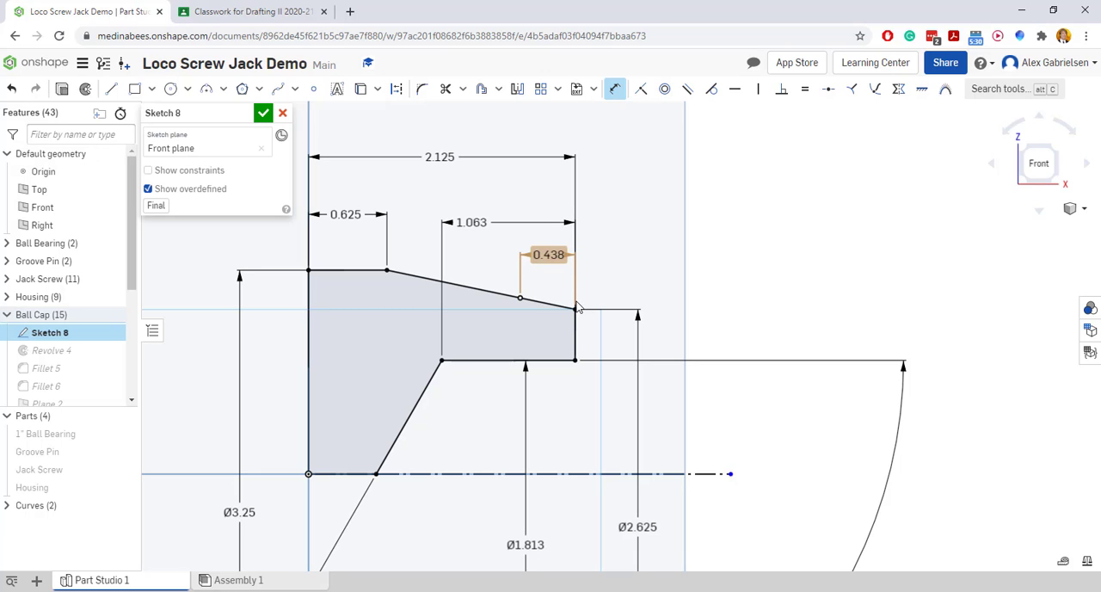
click(263, 114)
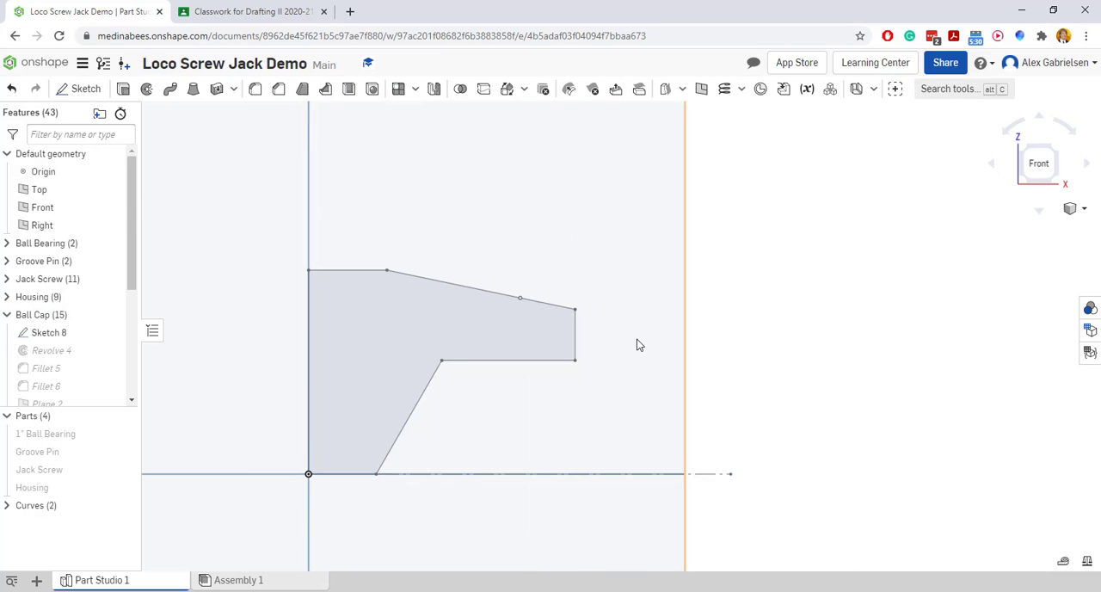
Show Sketch 8 and create a Plane point plane through its point on the slanted edge, parallel to the Top plane
click(117, 332)
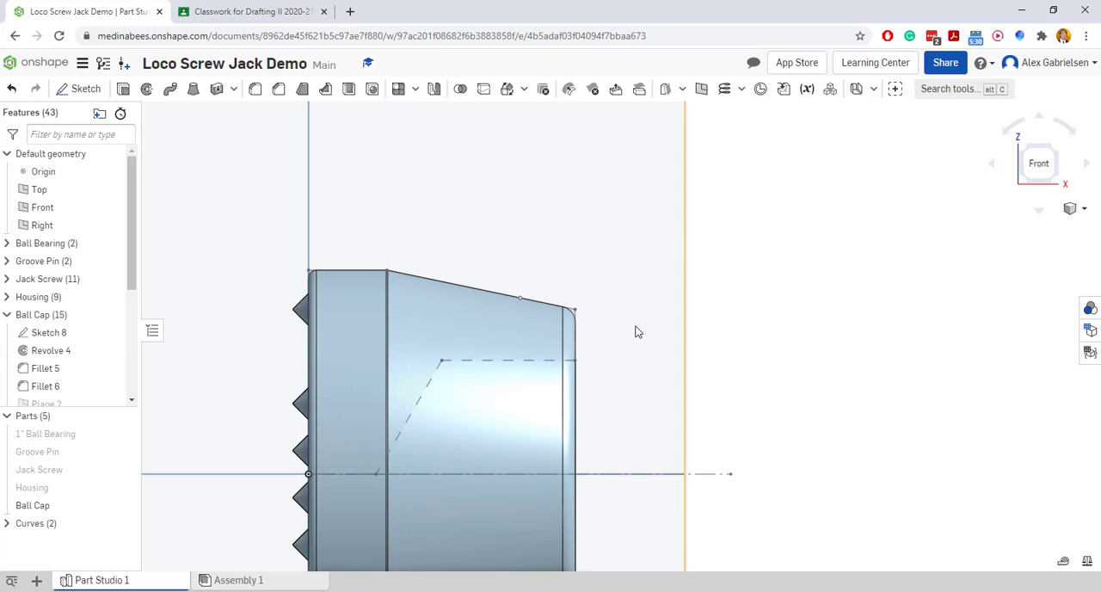
click(699, 90)
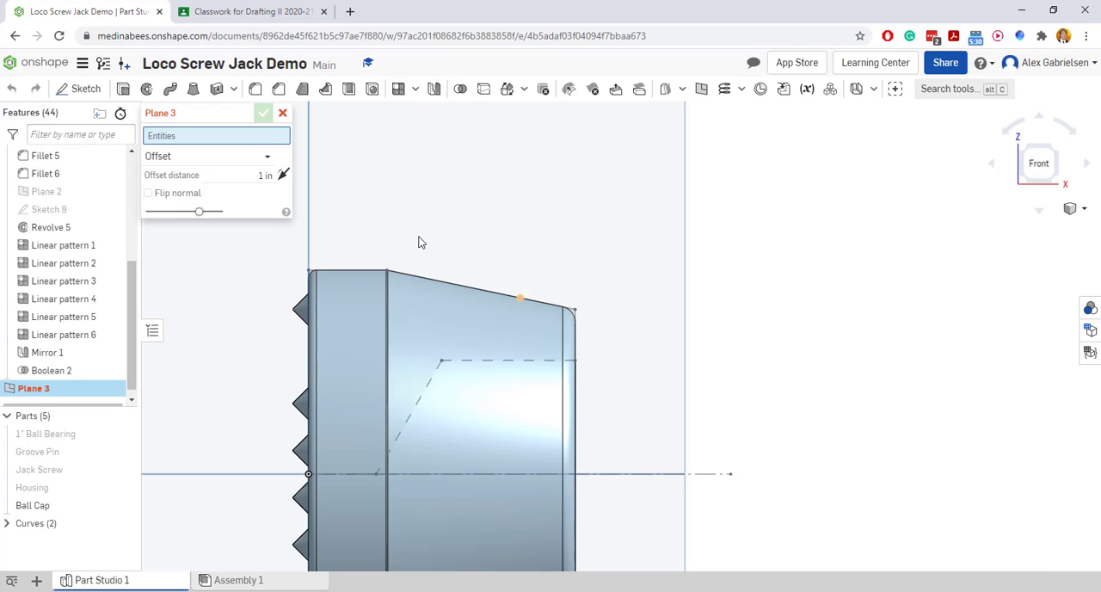
click(165, 162)
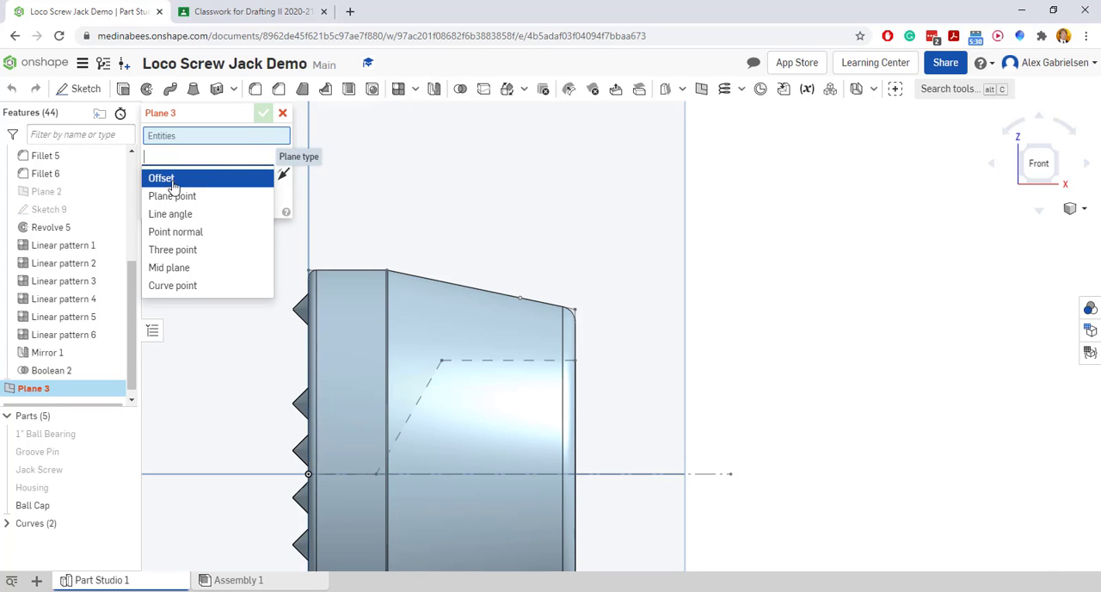
click(175, 197)
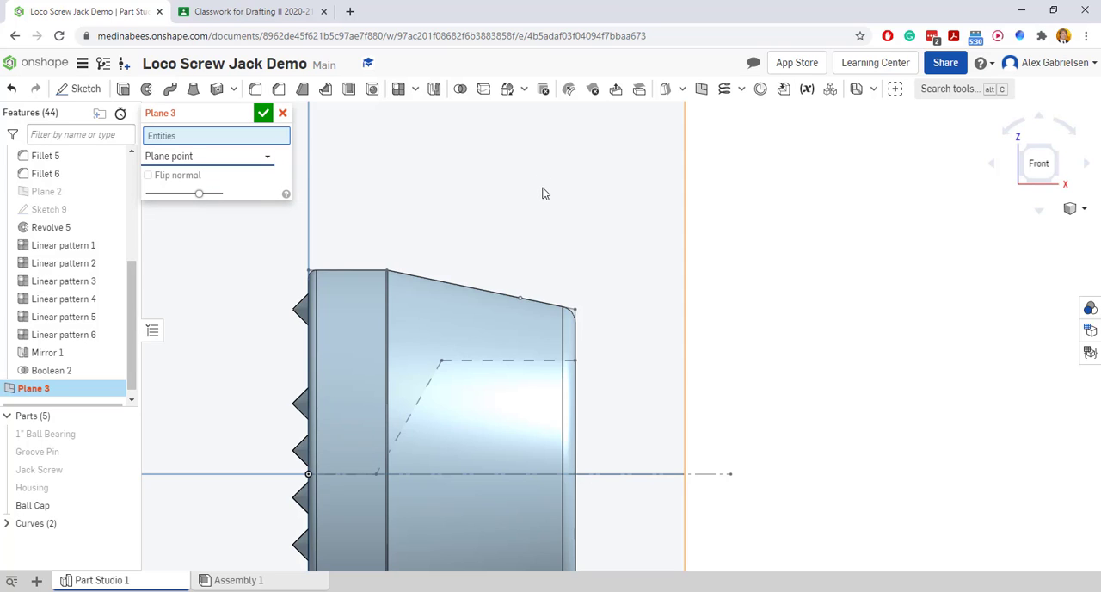
scroll(582, 221, down, 2)
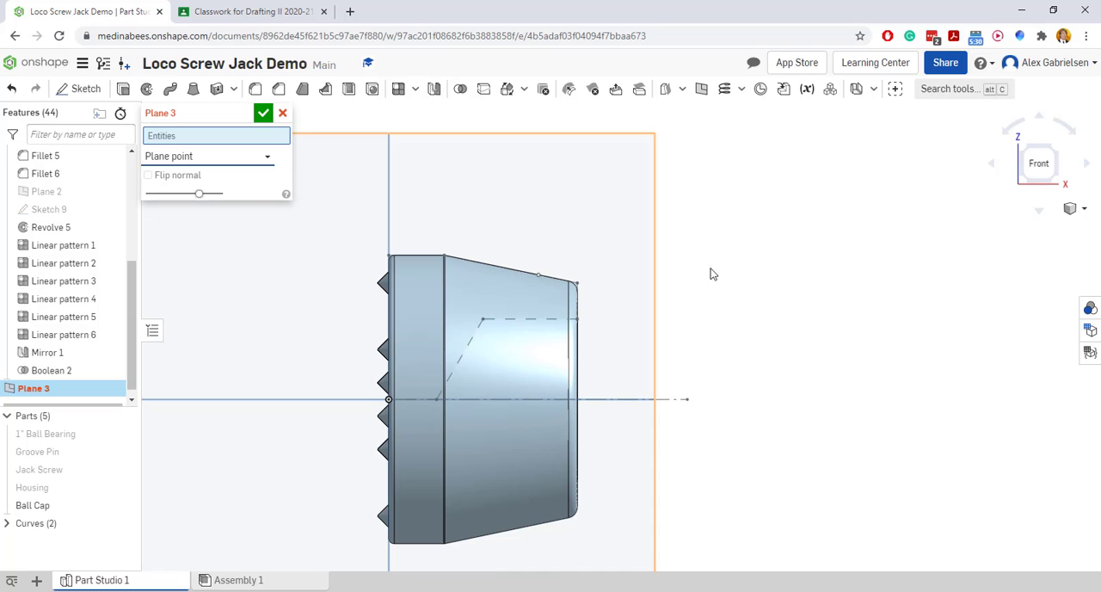
right_drag(776, 263, 756, 282)
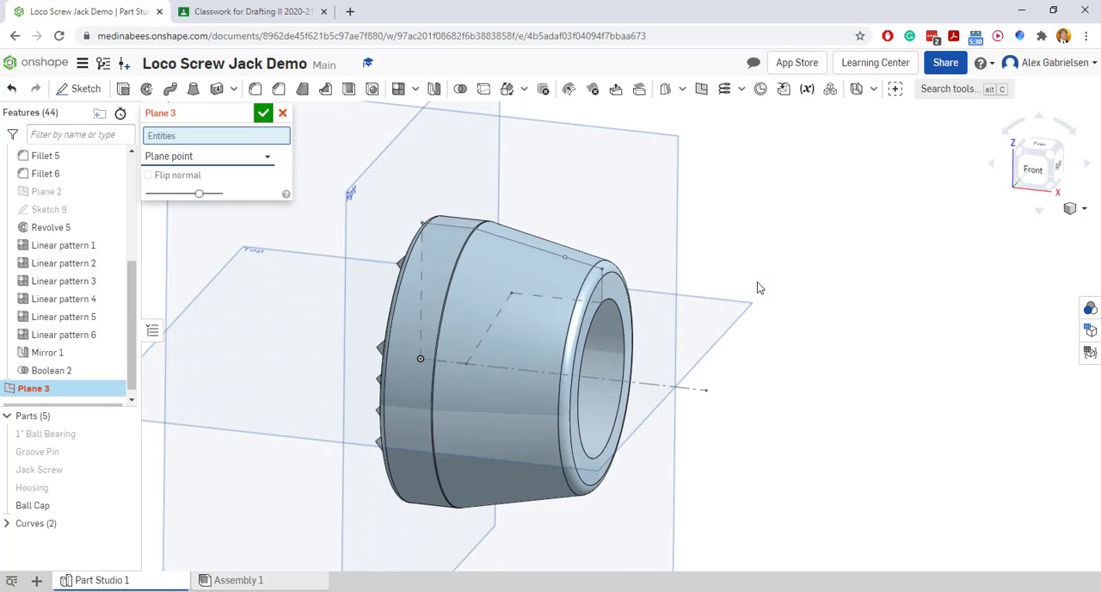
click(565, 258)
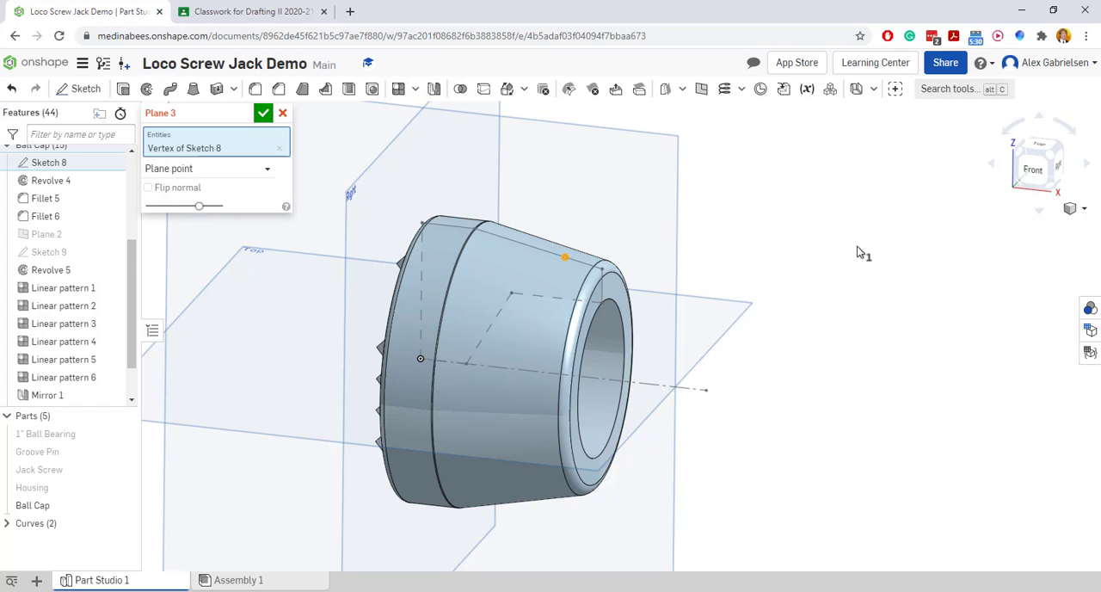
click(729, 310)
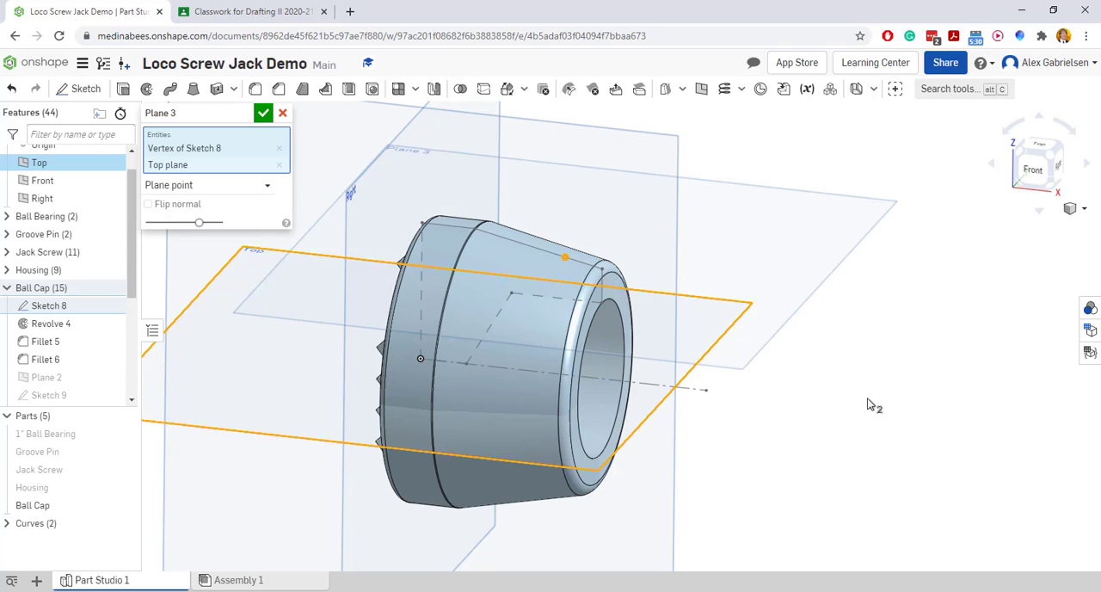
mouse_move(867, 433)
right_down()
mouse_move(879, 417)
mouse_move(878, 427)
right_up()
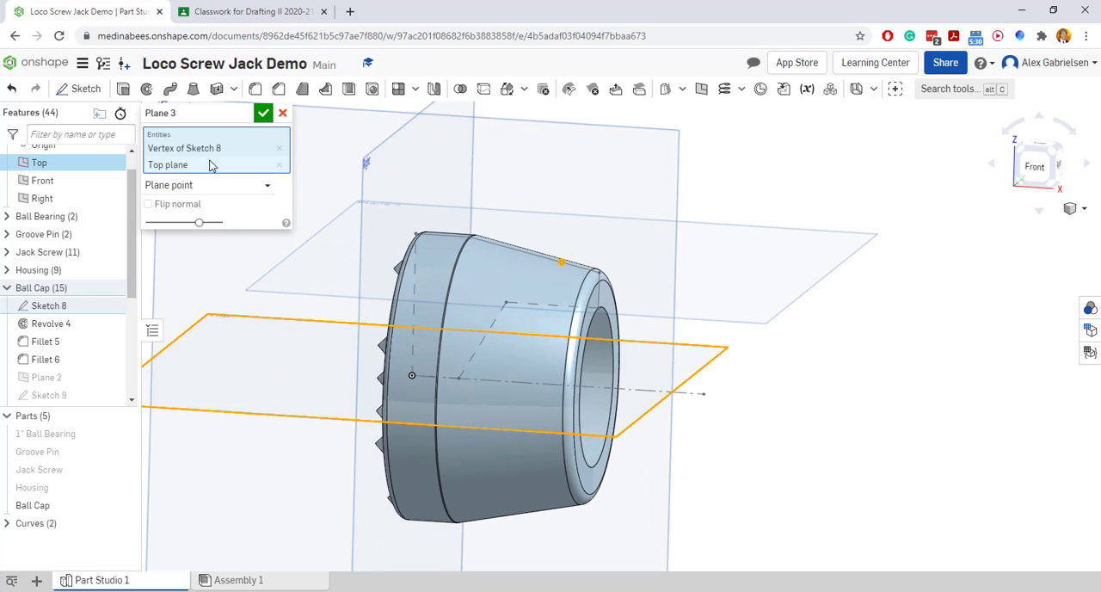
click(262, 113)
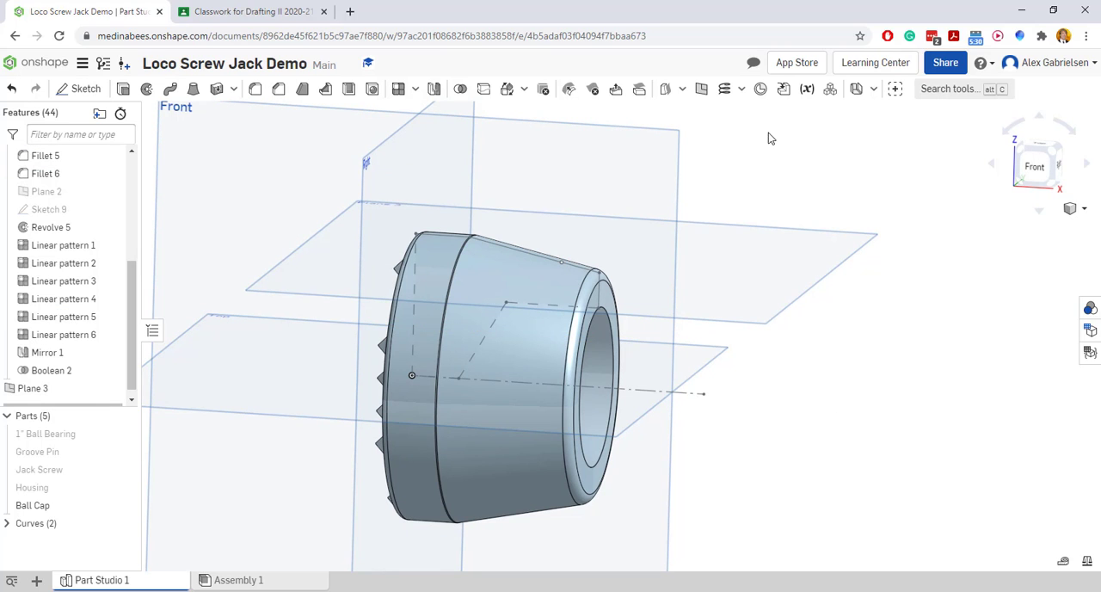
Start a sketch on the new plane and draw a circle about 0.236 in in diameter centred on the Sketch 8 point
right_click(724, 270)
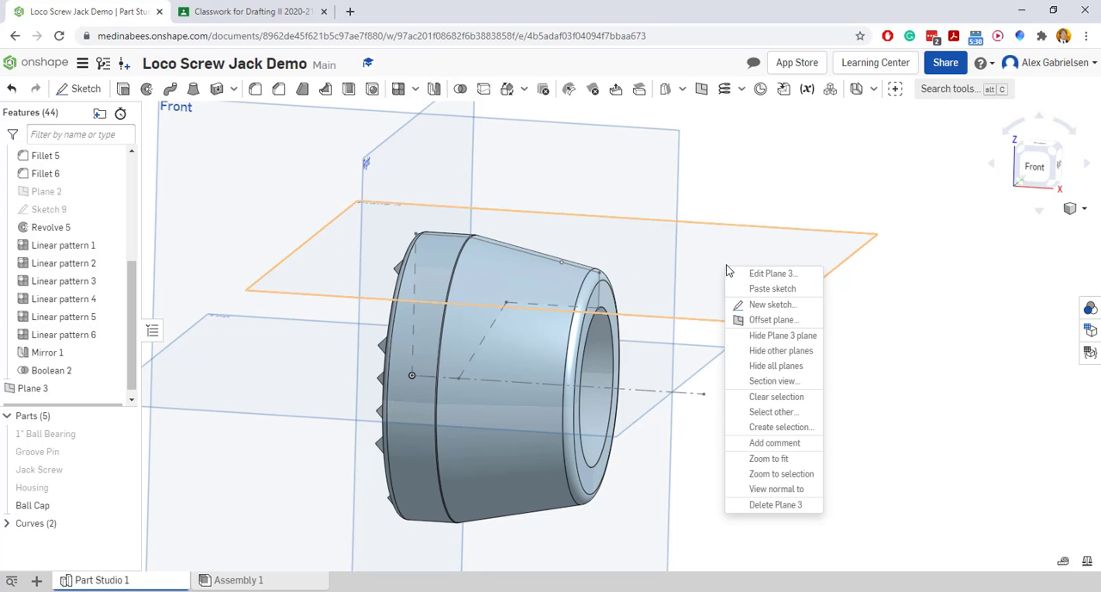
click(753, 304)
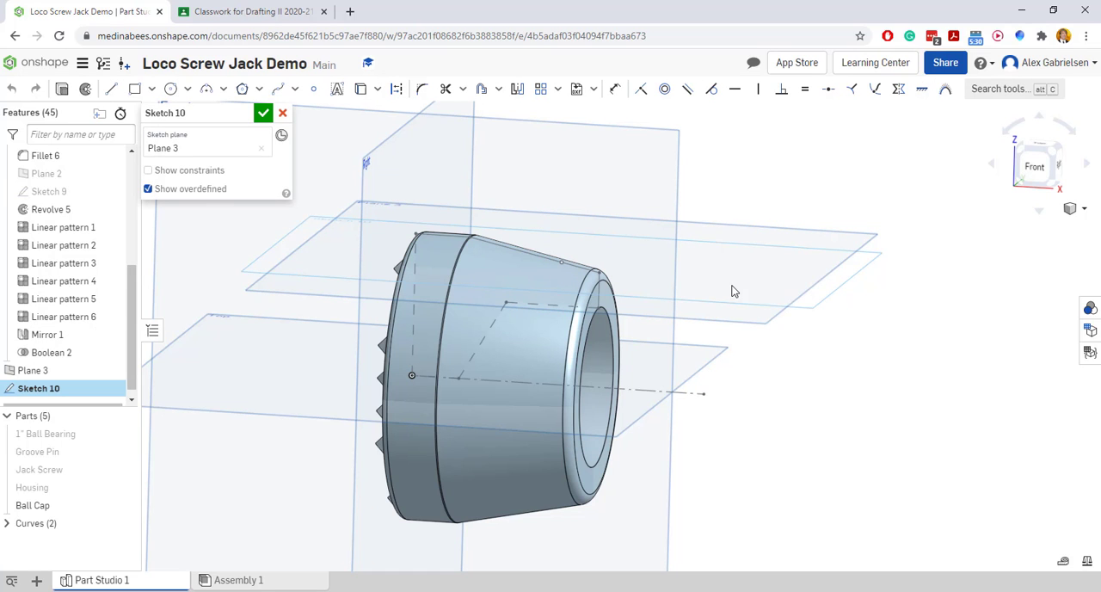
right_click(731, 290)
click(813, 495)
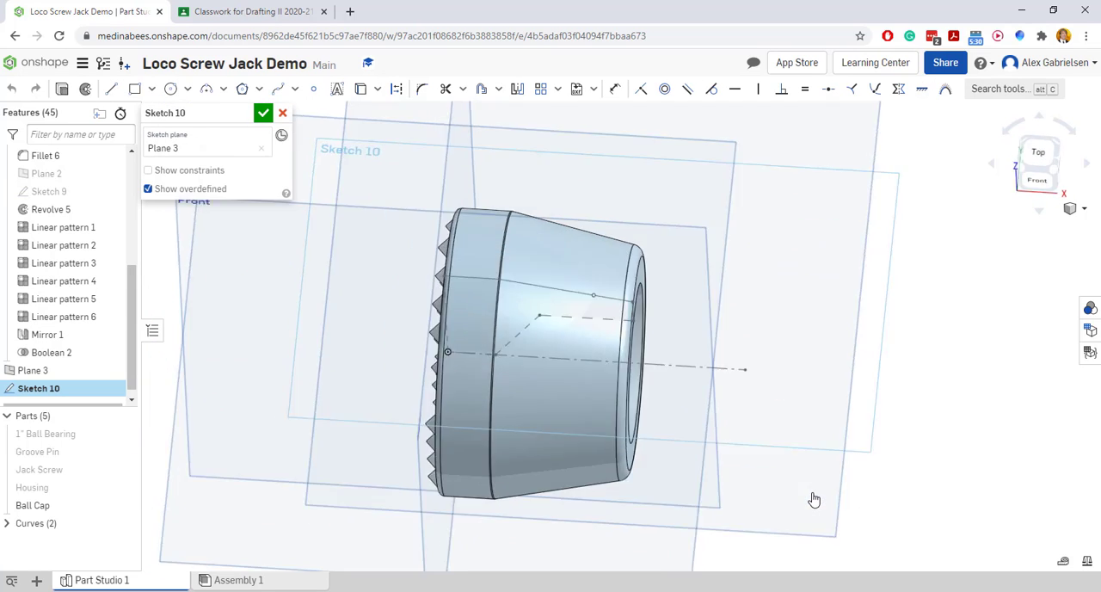
click(169, 90)
click(620, 336)
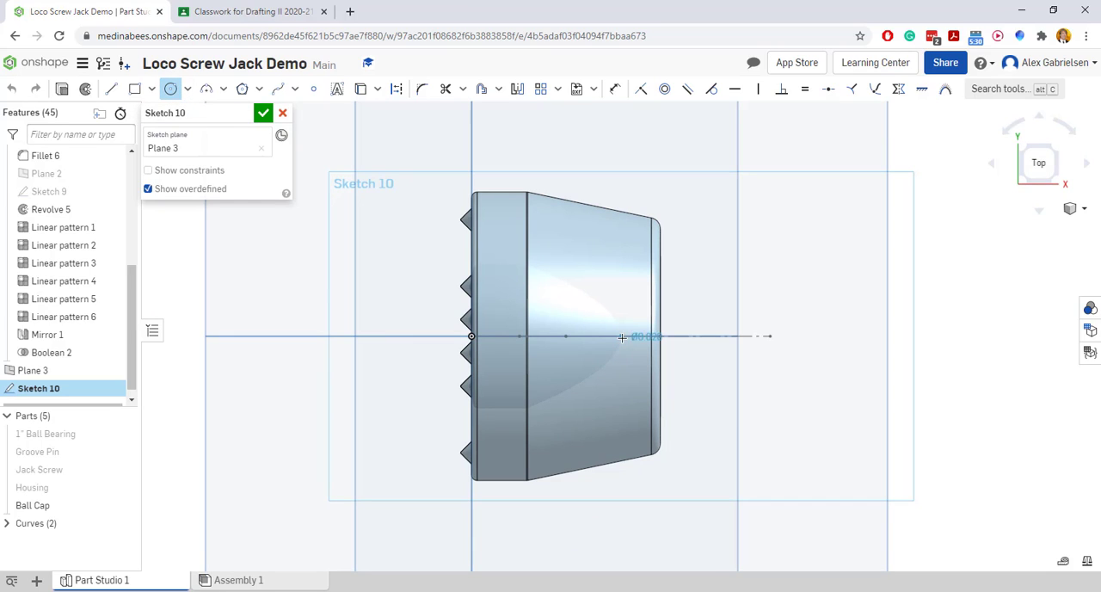
click(630, 339)
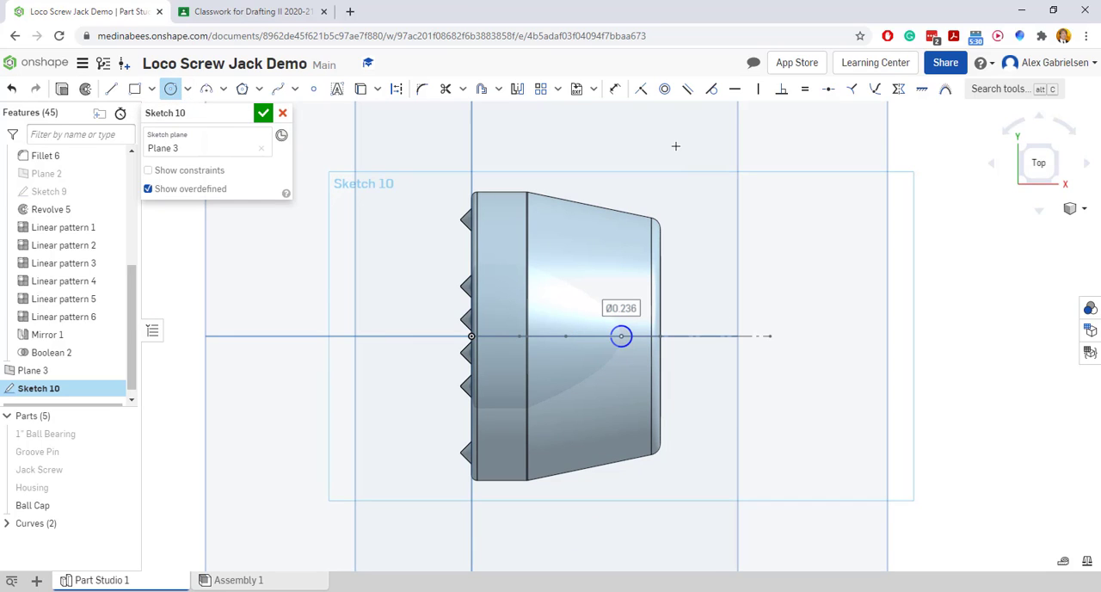
Place a diameter dimension on the circle in the new sketch
click(616, 91)
click(633, 333)
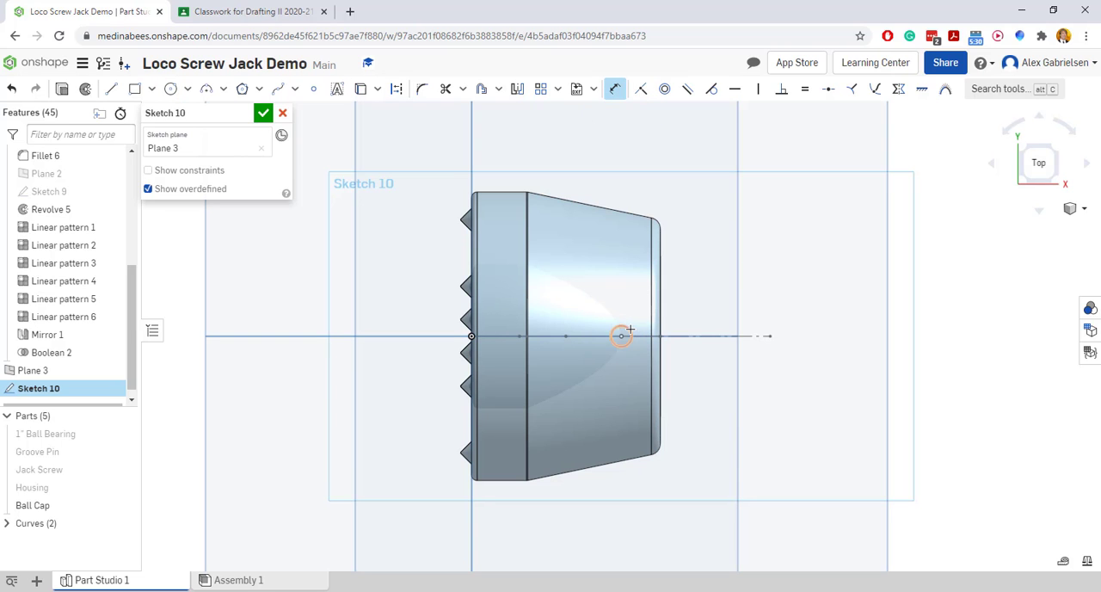
click(691, 266)
Switch to the Loco Screw Jack PDF drawing, zoom out to read the groove pin drill note, and return to Onshape
click(263, 10)
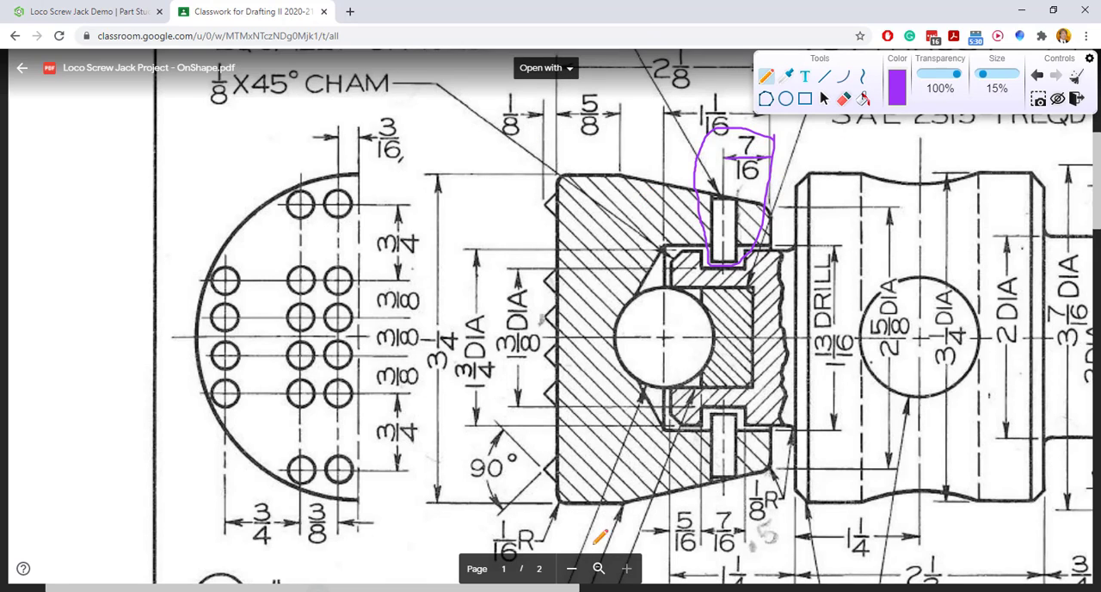
click(823, 98)
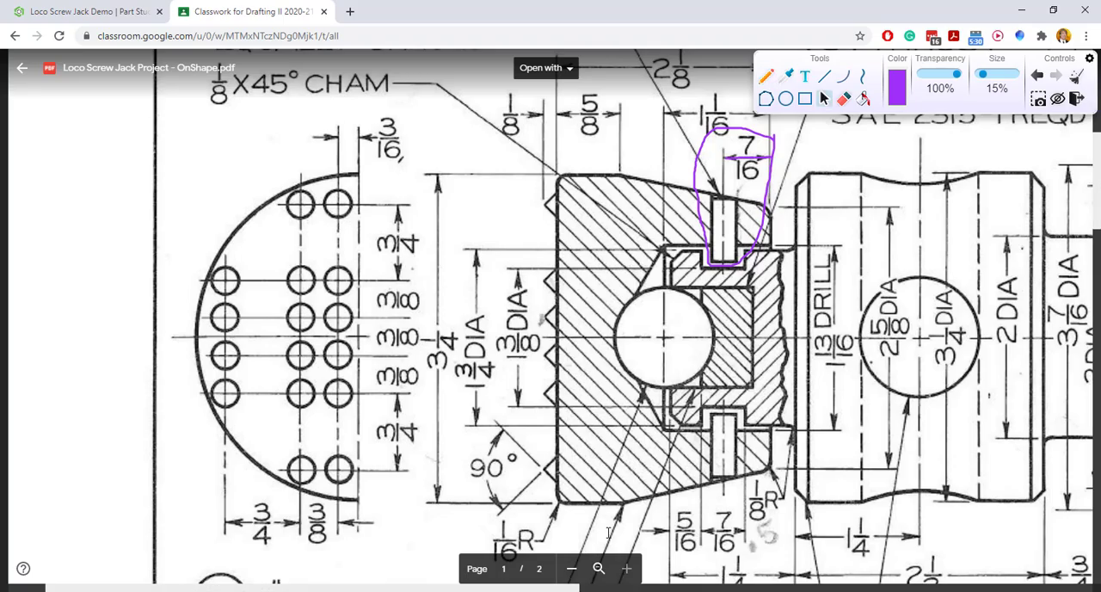
click(571, 570)
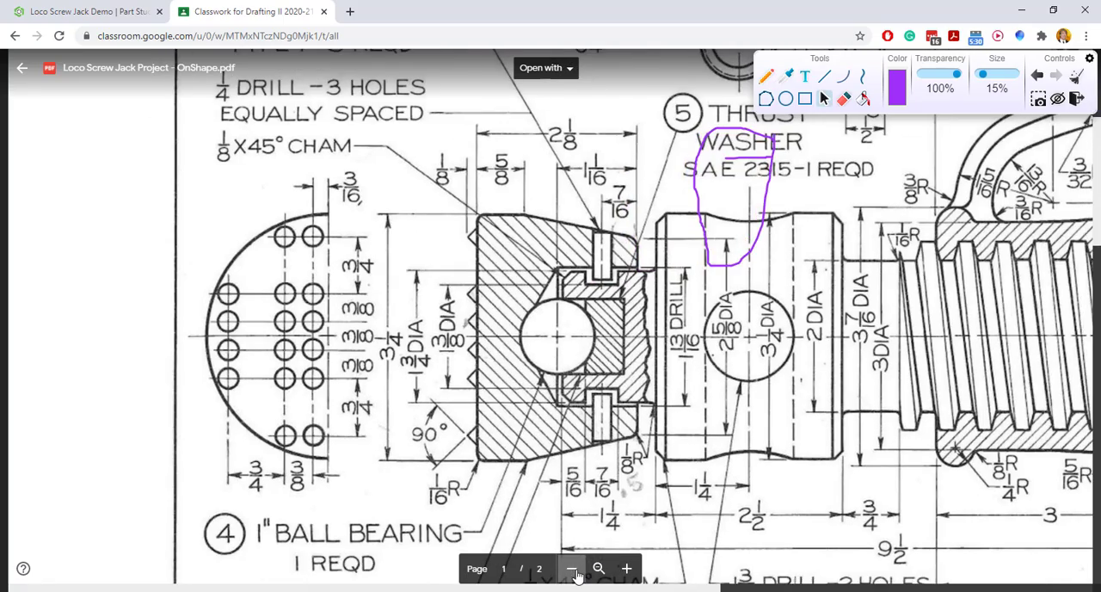
click(571, 569)
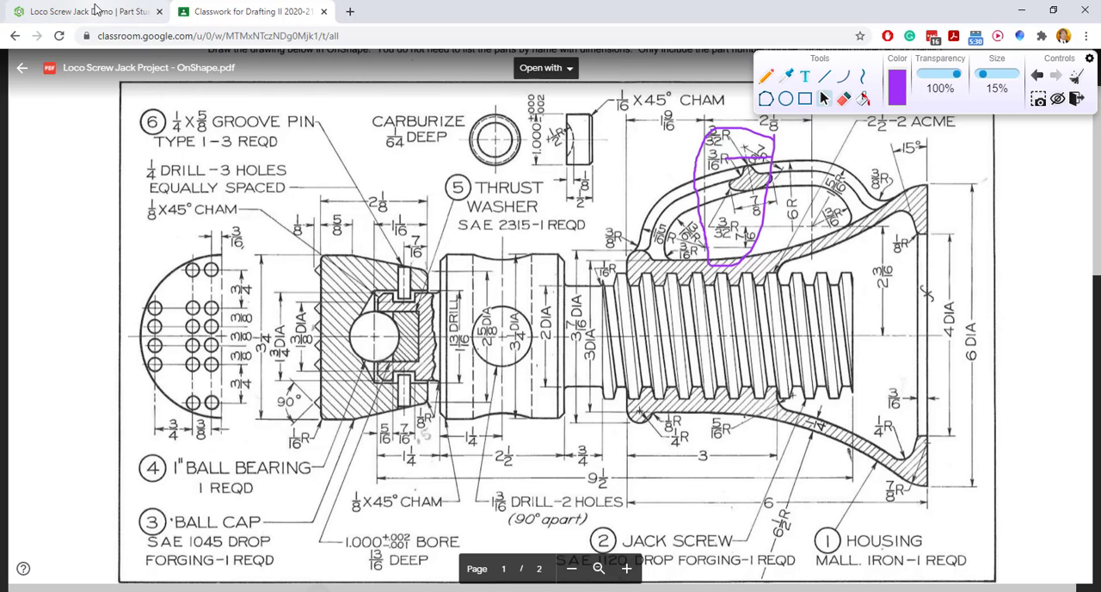
click(94, 14)
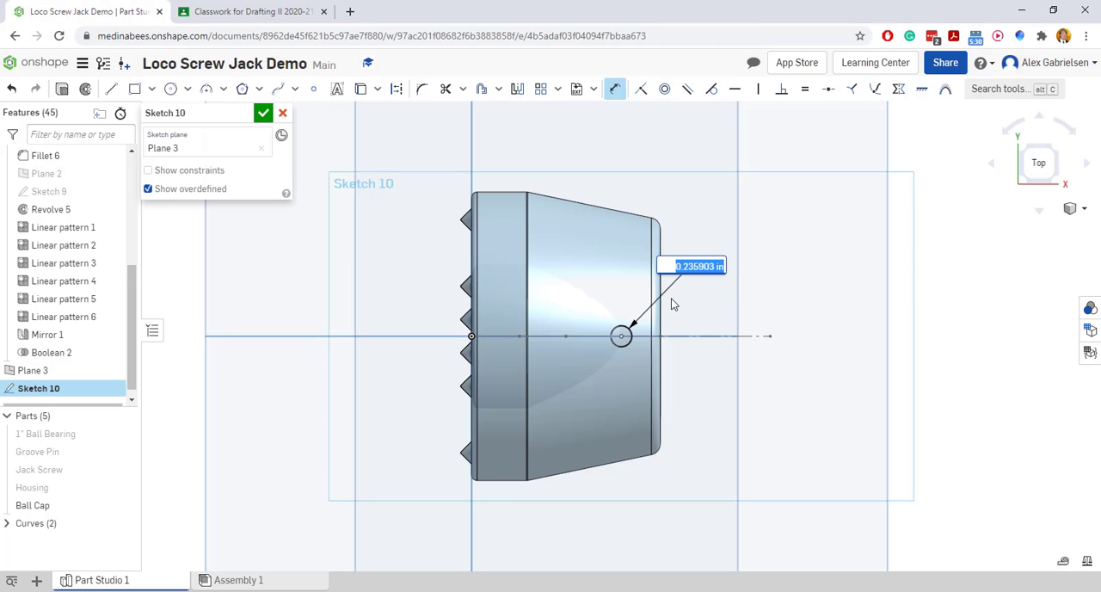
Set the circle's diameter to 0.25 in and accept the sketch
key(BackSpace)
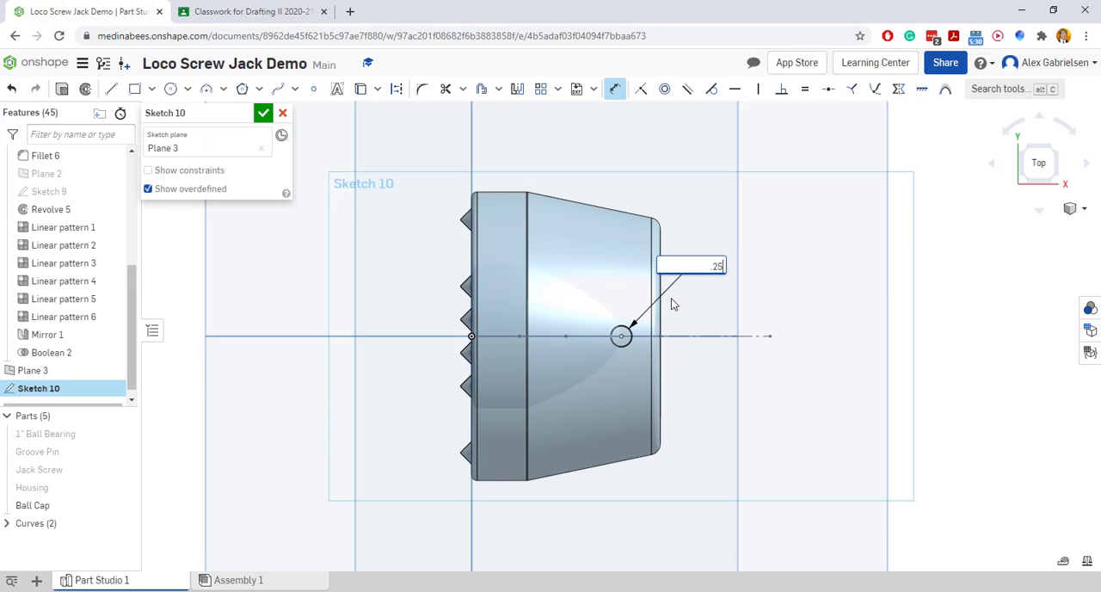
text(.25)
key(Return)
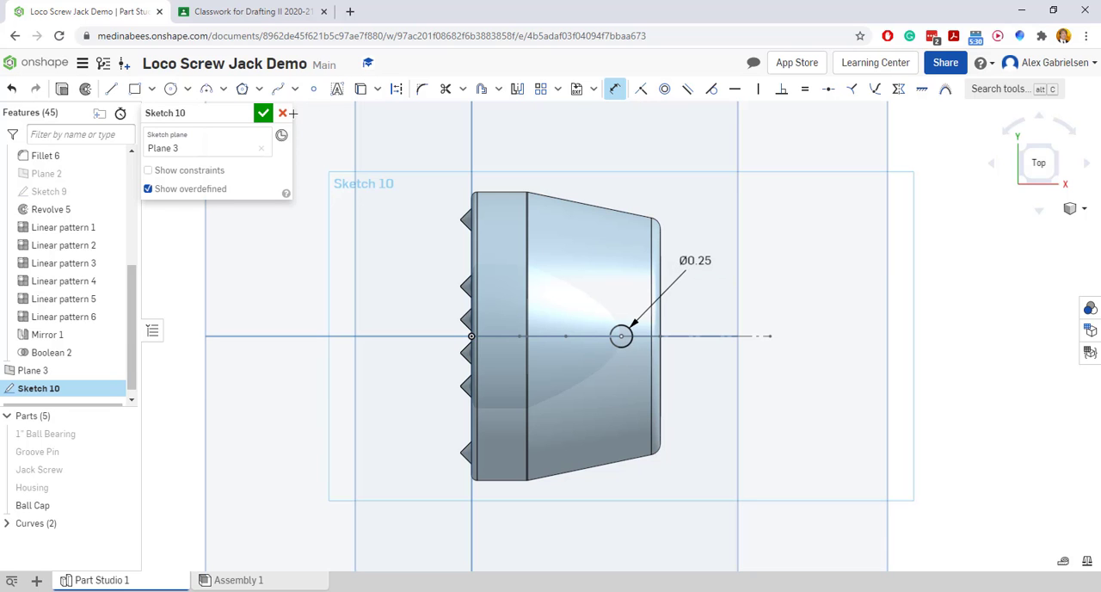
click(264, 113)
Extrude the 0.25 in circle symmetrically to a depth of about 1.82 in through the ball cap wall as a new part
mouse_move(703, 426)
right_down()
mouse_move(698, 348)
mouse_move(663, 322)
mouse_move(658, 363)
right_up()
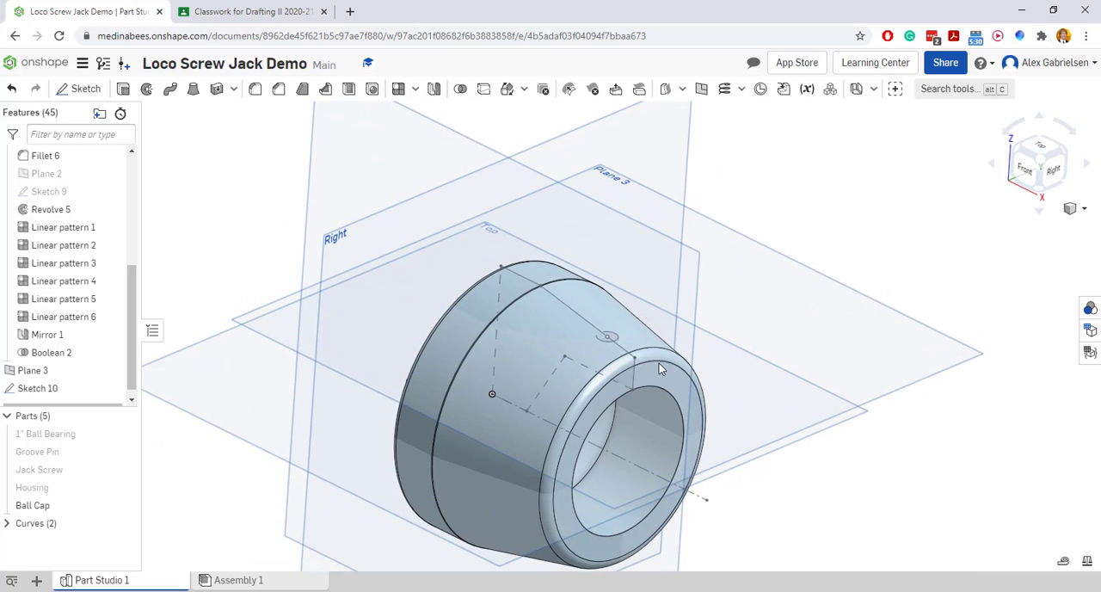
click(122, 89)
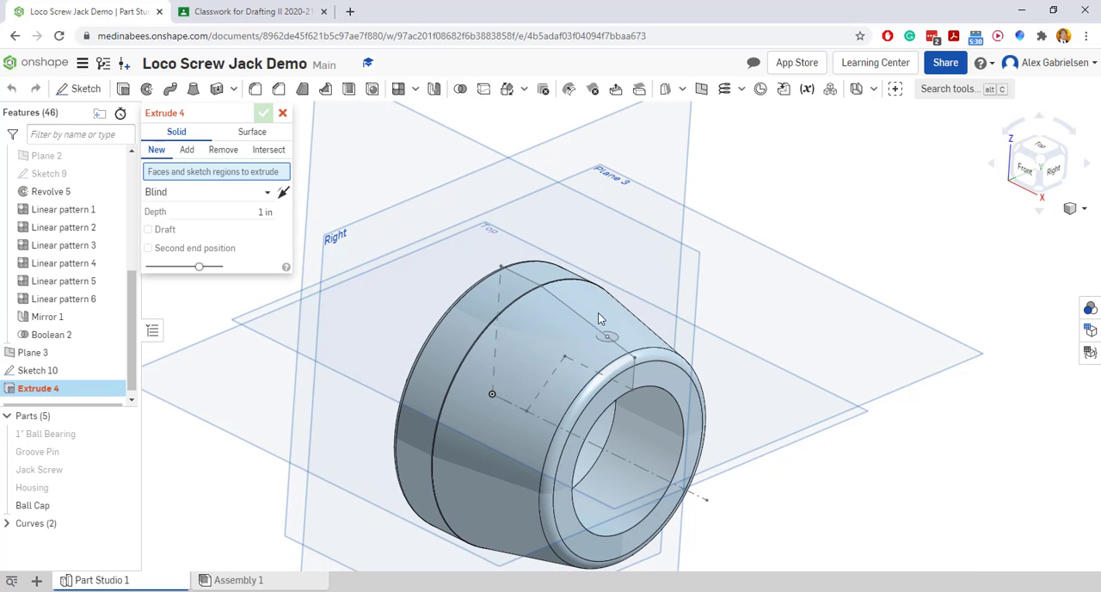
click(610, 337)
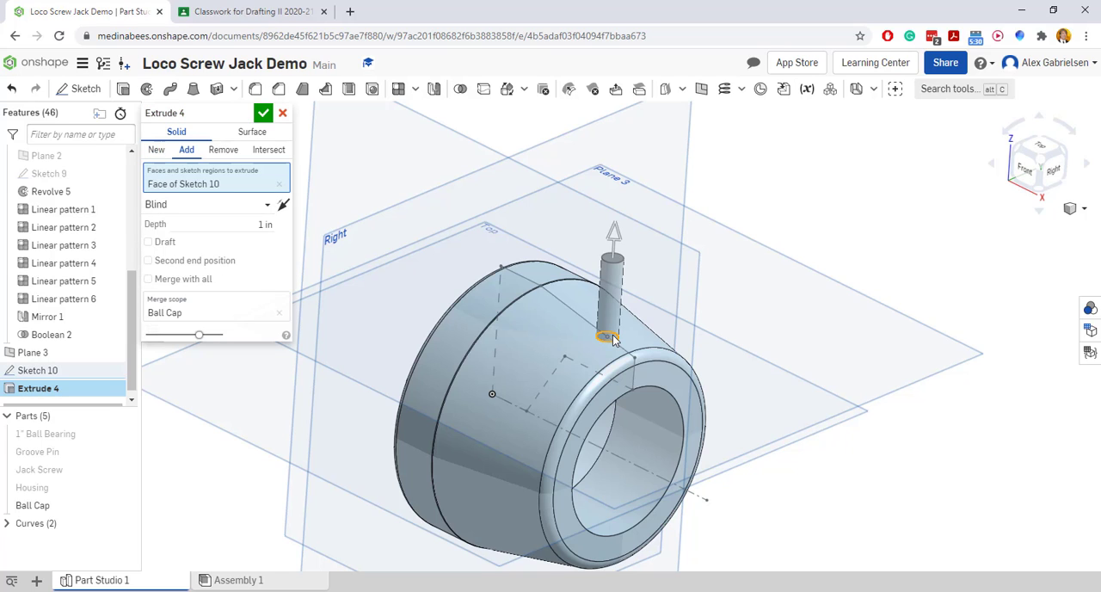
click(238, 209)
click(221, 245)
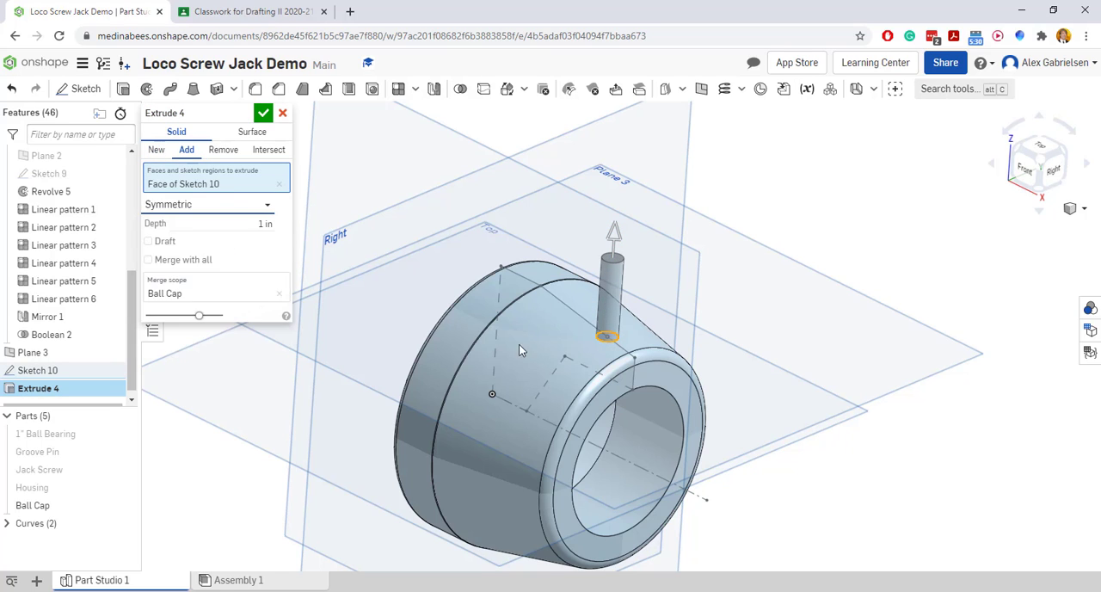
right_drag(889, 407, 852, 366)
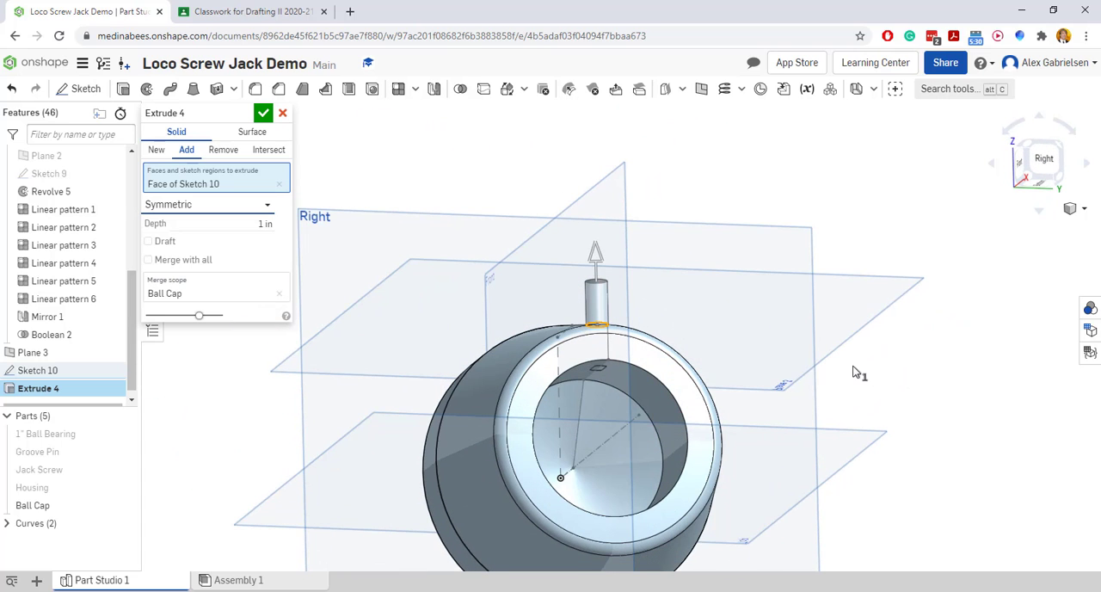
drag(595, 256, 600, 212)
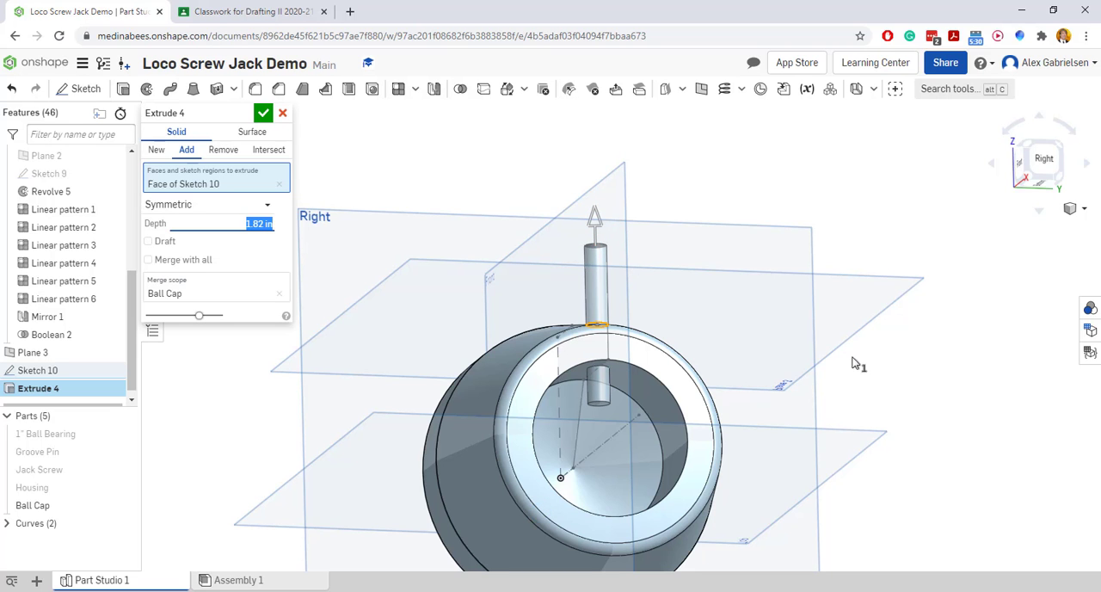
mouse_move(937, 387)
right_down()
mouse_move(928, 407)
mouse_move(909, 373)
mouse_move(845, 381)
mouse_move(904, 385)
mouse_move(862, 406)
mouse_move(906, 425)
mouse_move(921, 413)
mouse_move(937, 419)
mouse_move(892, 422)
mouse_move(865, 410)
mouse_move(937, 397)
right_up()
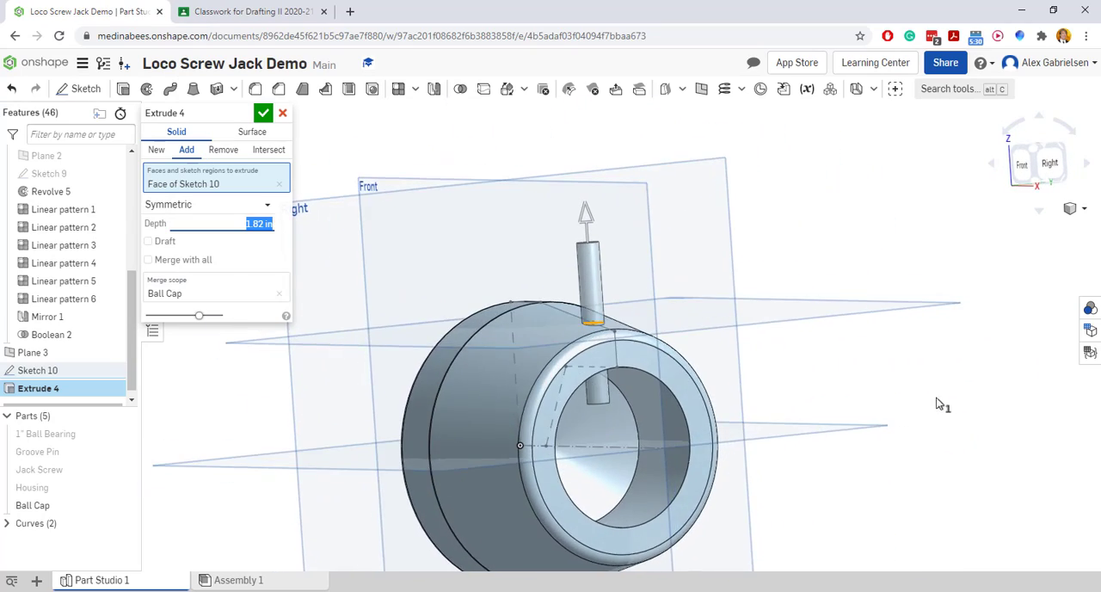
click(156, 151)
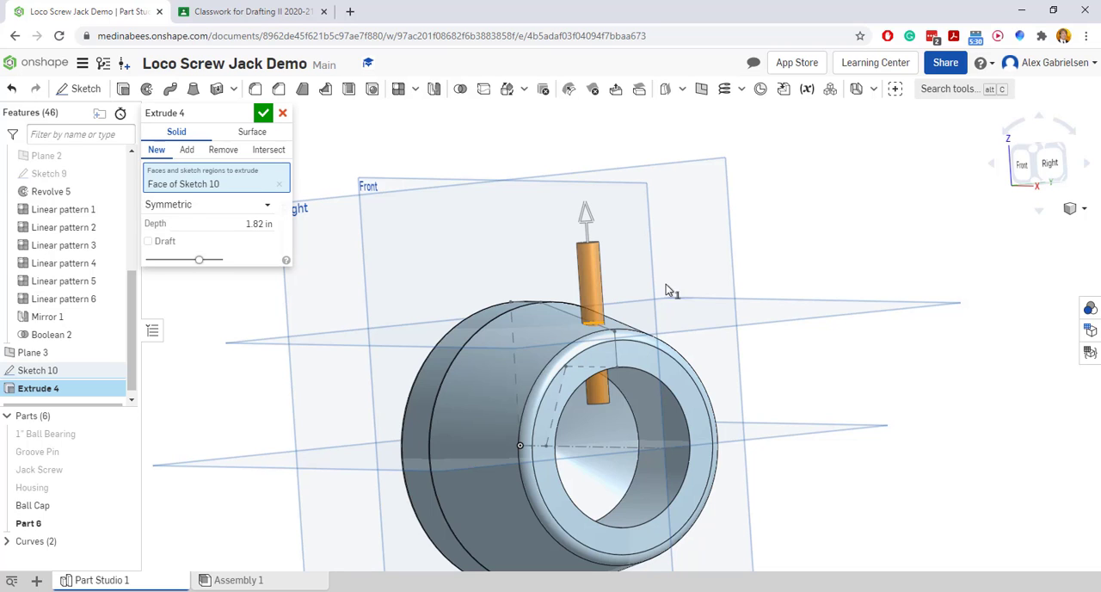
click(263, 113)
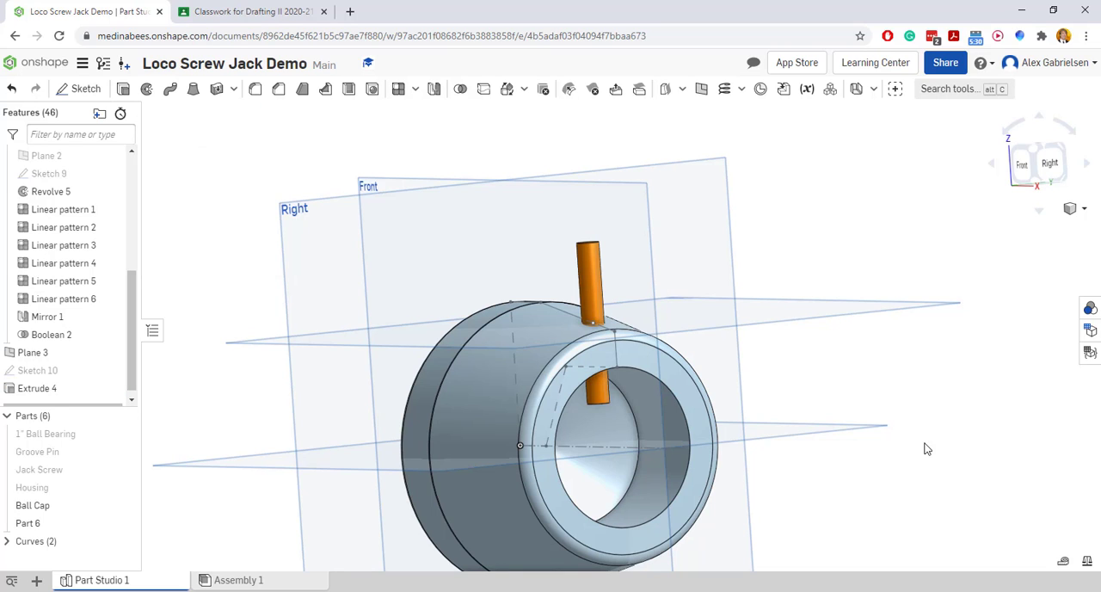
Circular-pattern the pin cylinder into 3 equally spaced instances over 360 degrees about the centreline of Sketch 8
right_drag(926, 448, 904, 437)
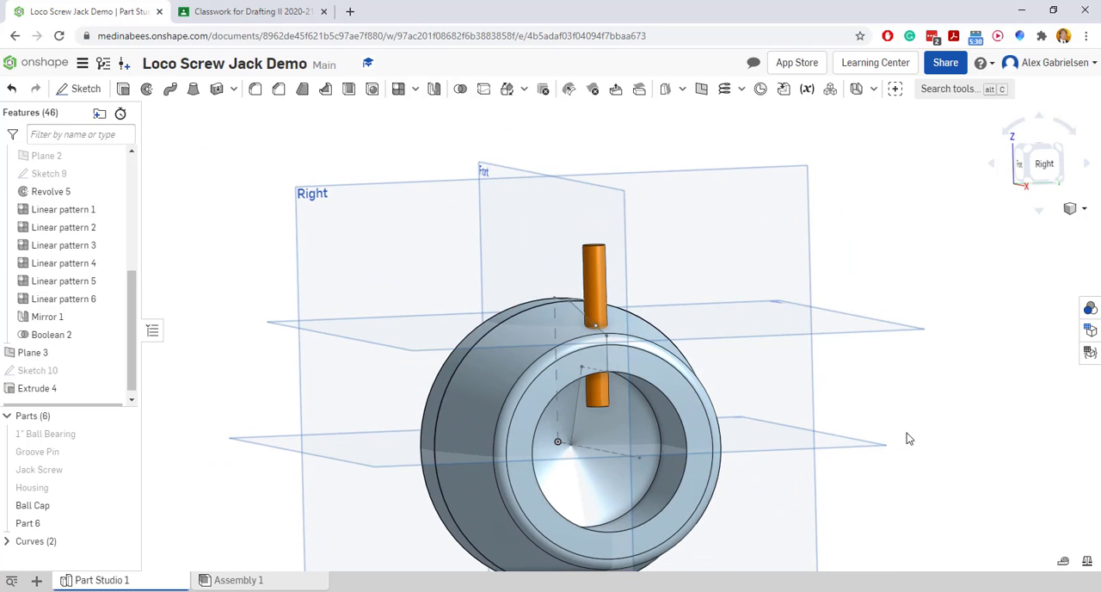
click(416, 90)
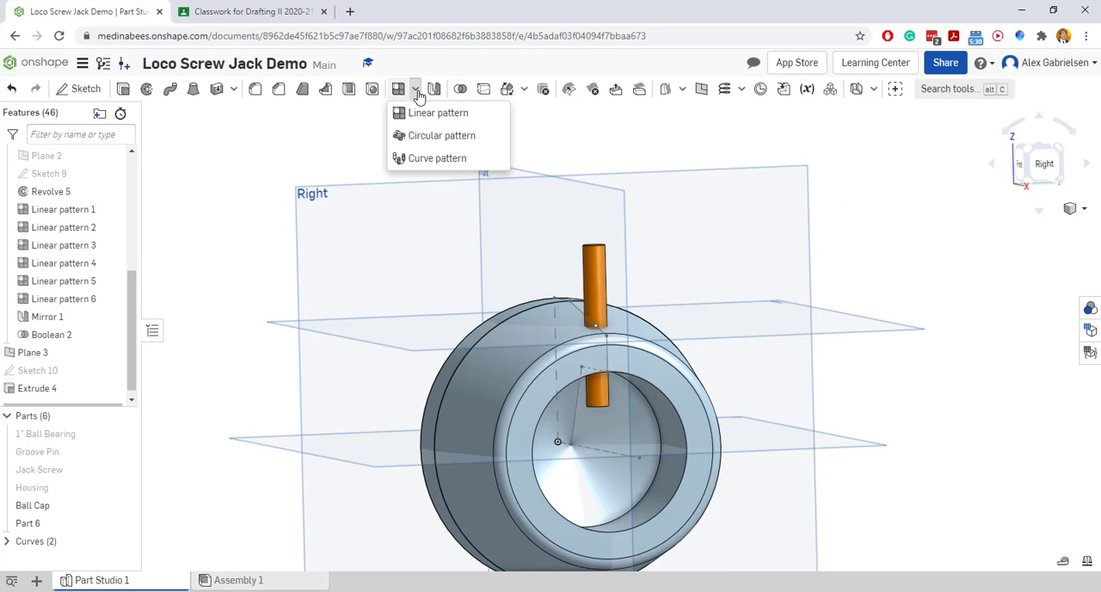
click(434, 136)
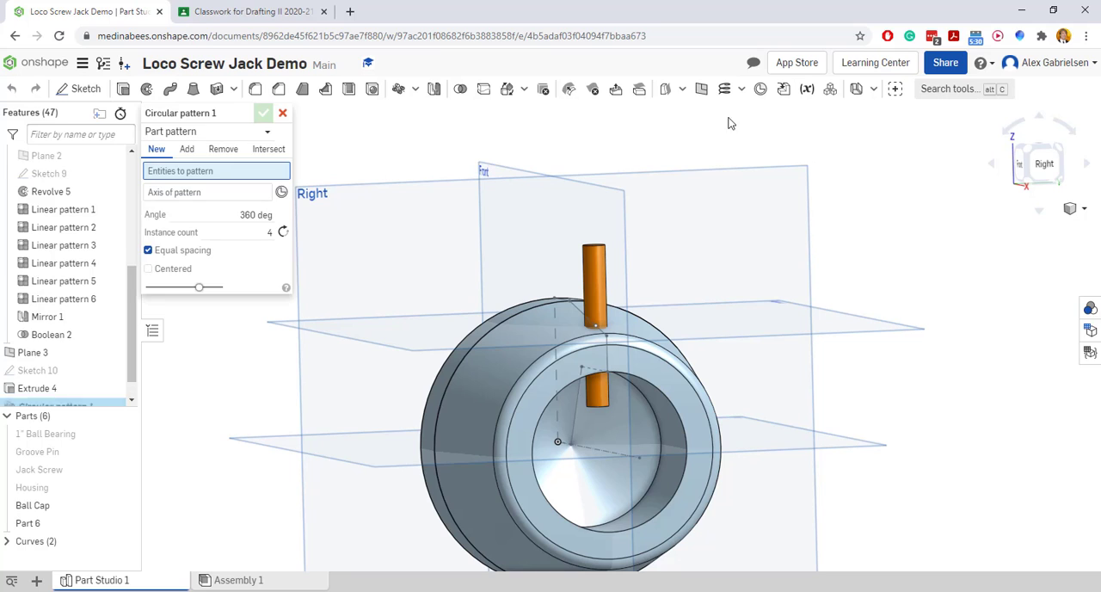
click(600, 270)
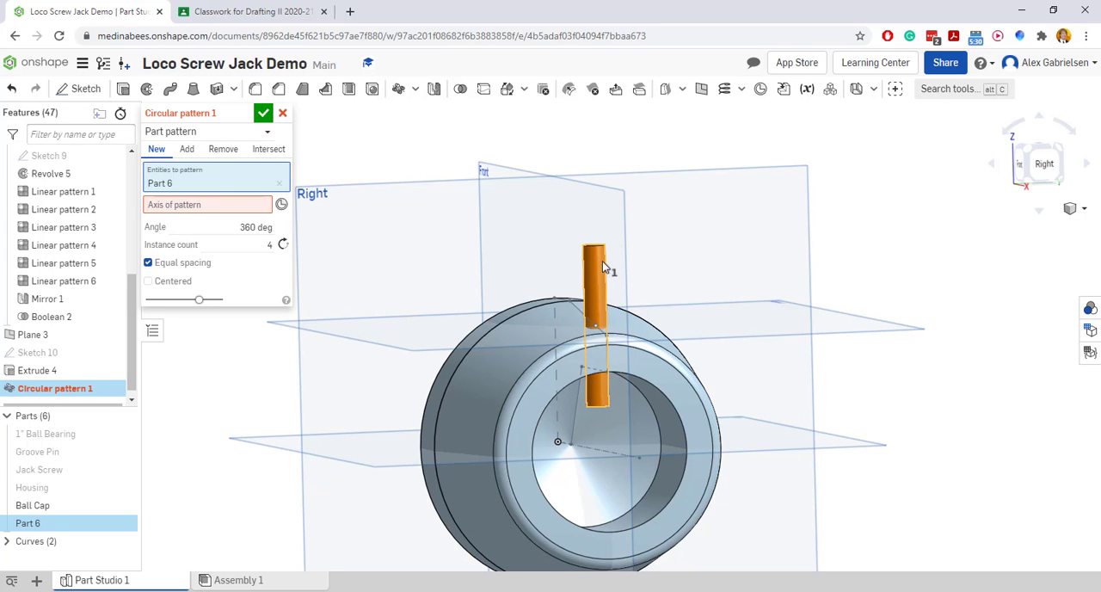
click(592, 448)
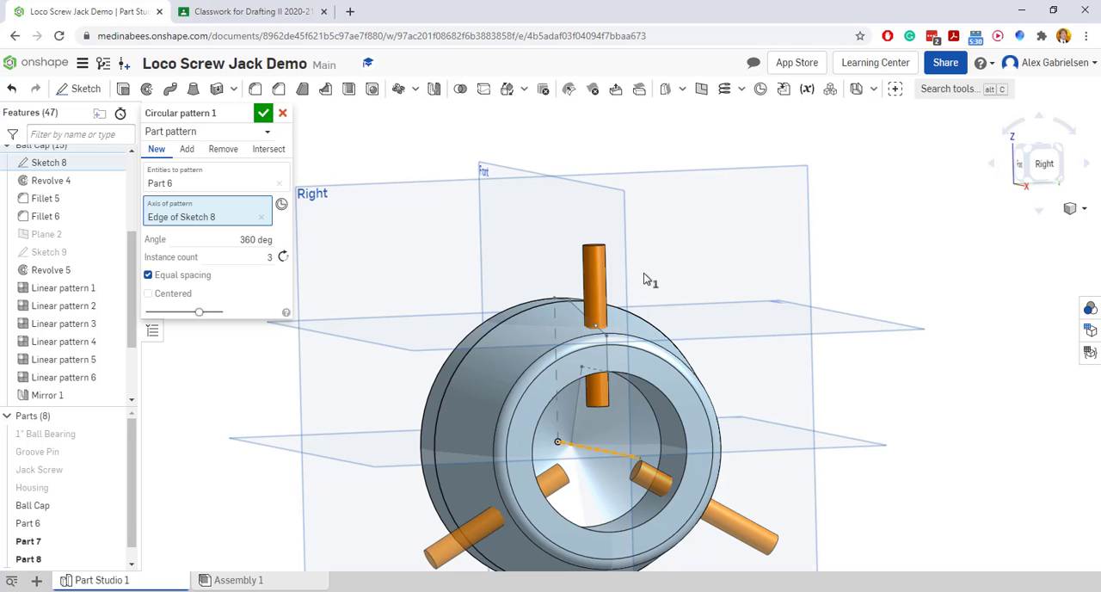
click(263, 113)
Subtract the three pin cylinders from the Ball Cap with a Boolean, without keeping the tools, and inspect the holes from several sides
scroll(779, 274, down, 3)
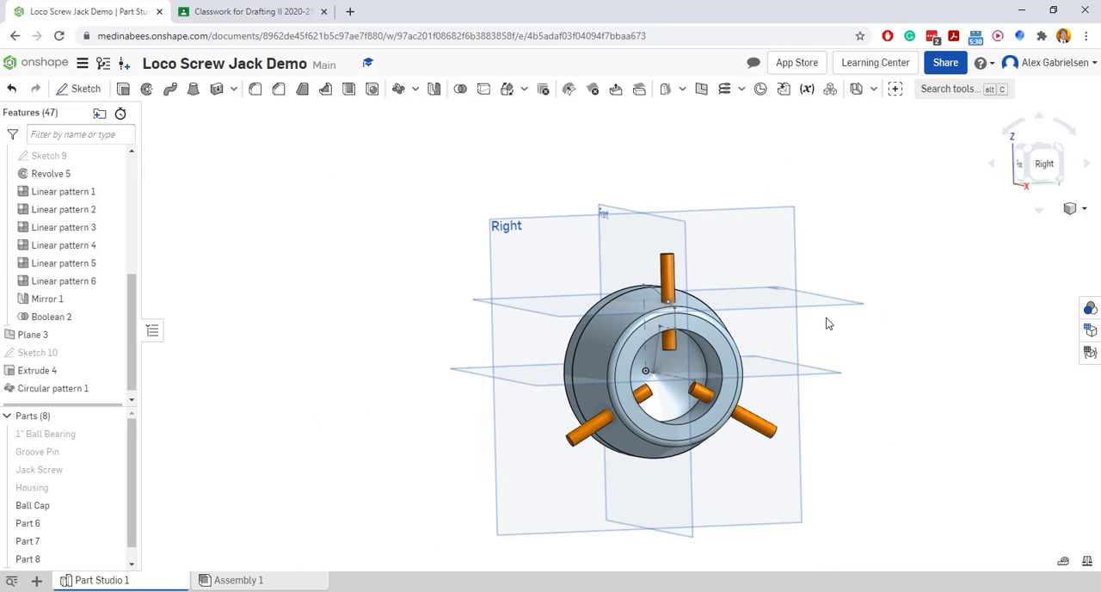
mouse_move(828, 321)
right_down()
mouse_move(848, 327)
mouse_move(833, 342)
right_up()
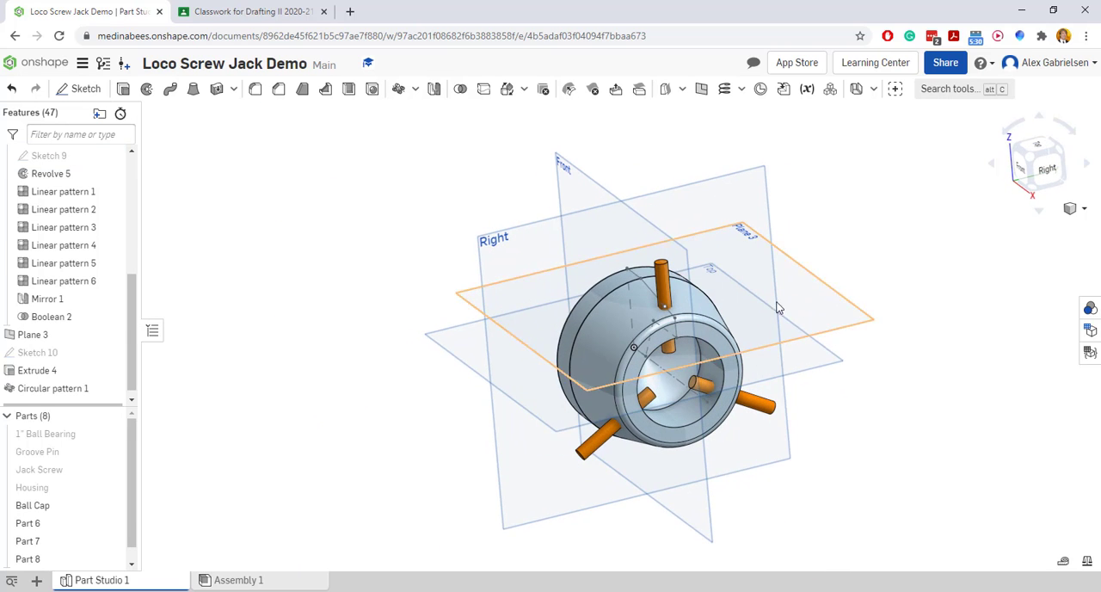
click(460, 89)
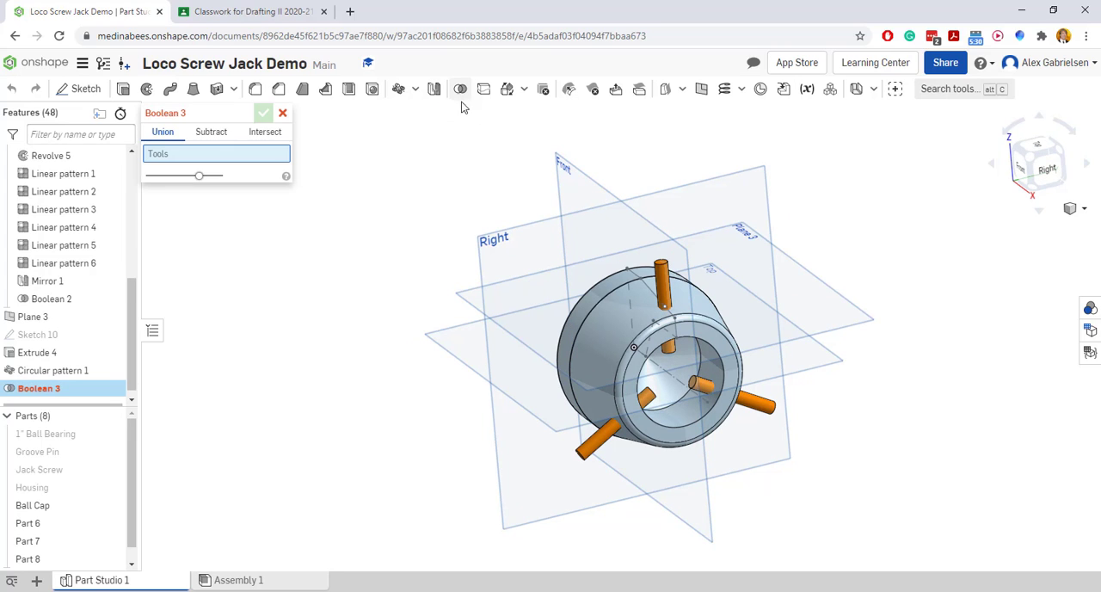
click(667, 271)
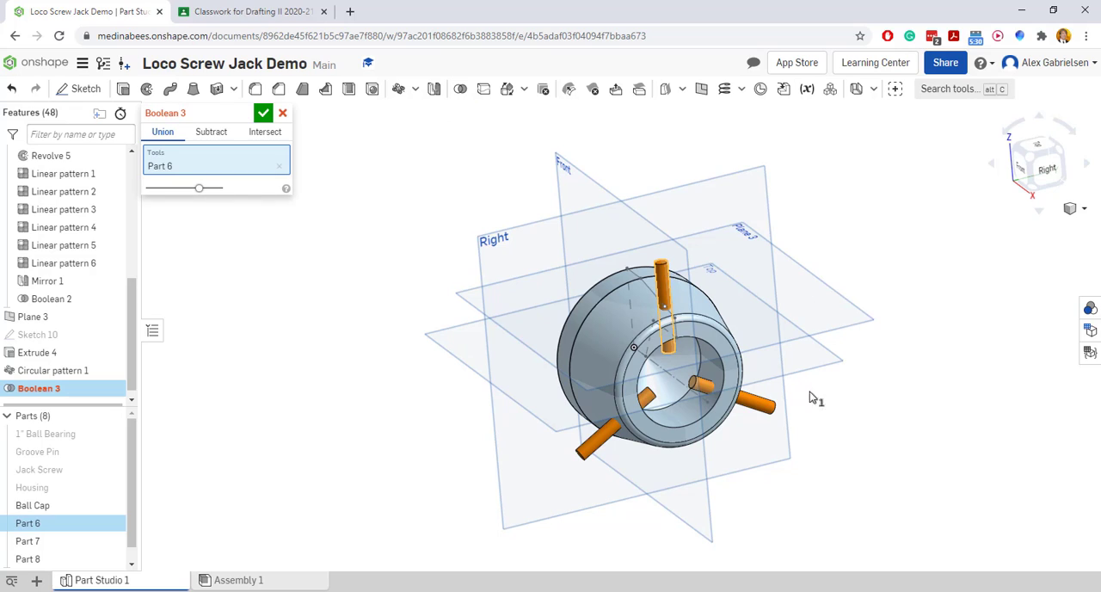
click(769, 409)
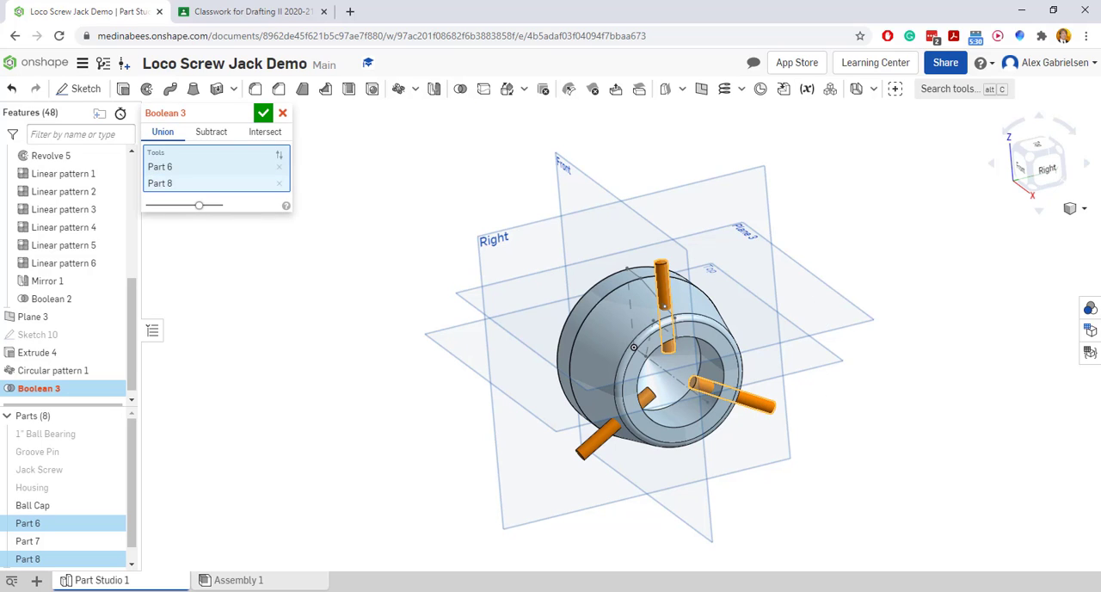
click(597, 445)
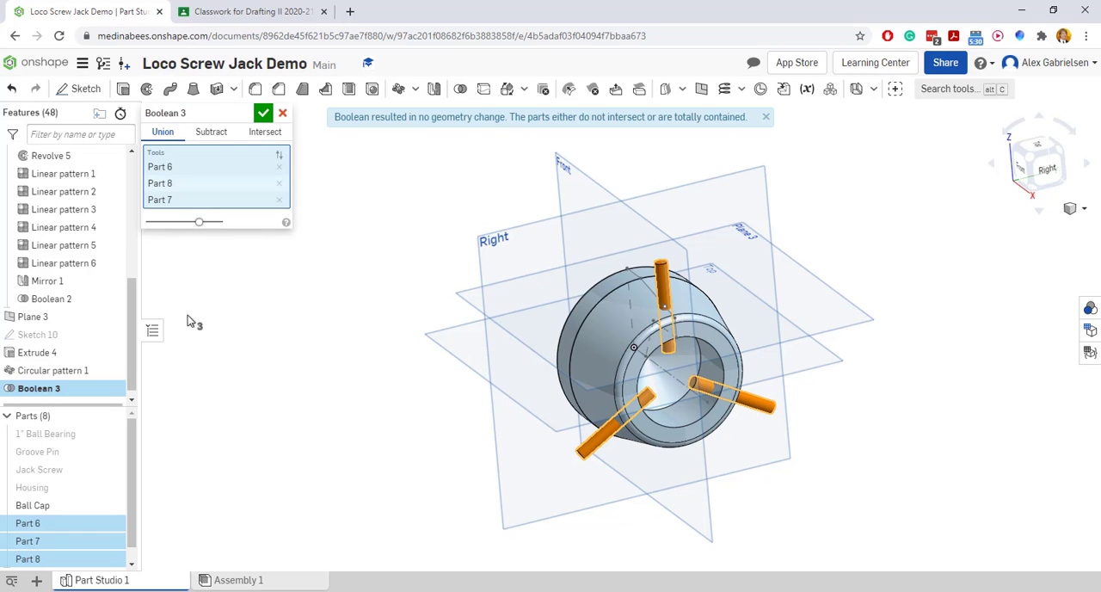
click(210, 145)
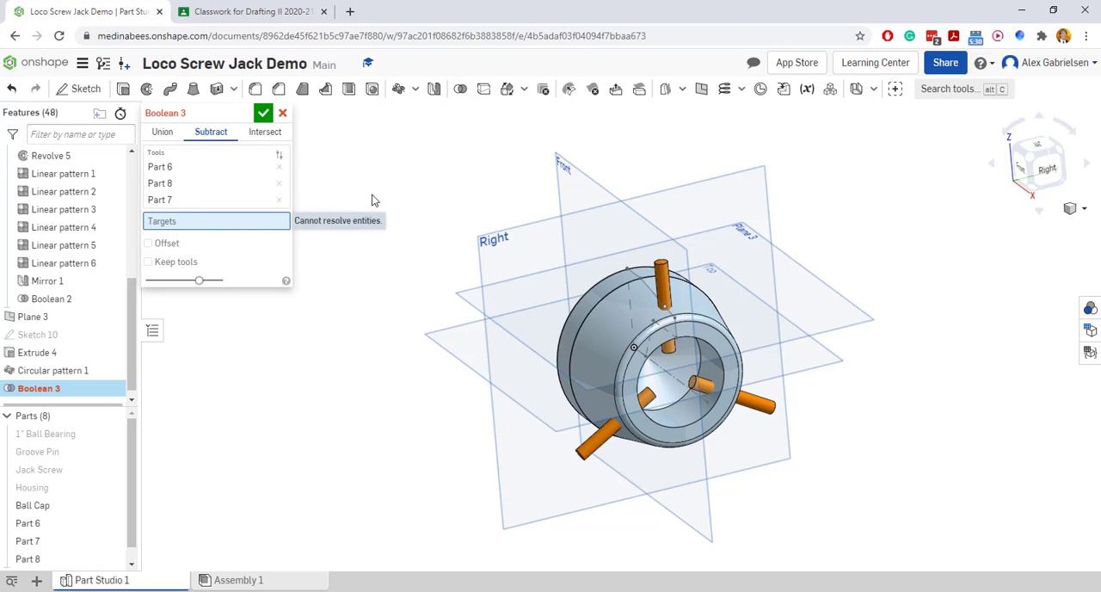
click(609, 298)
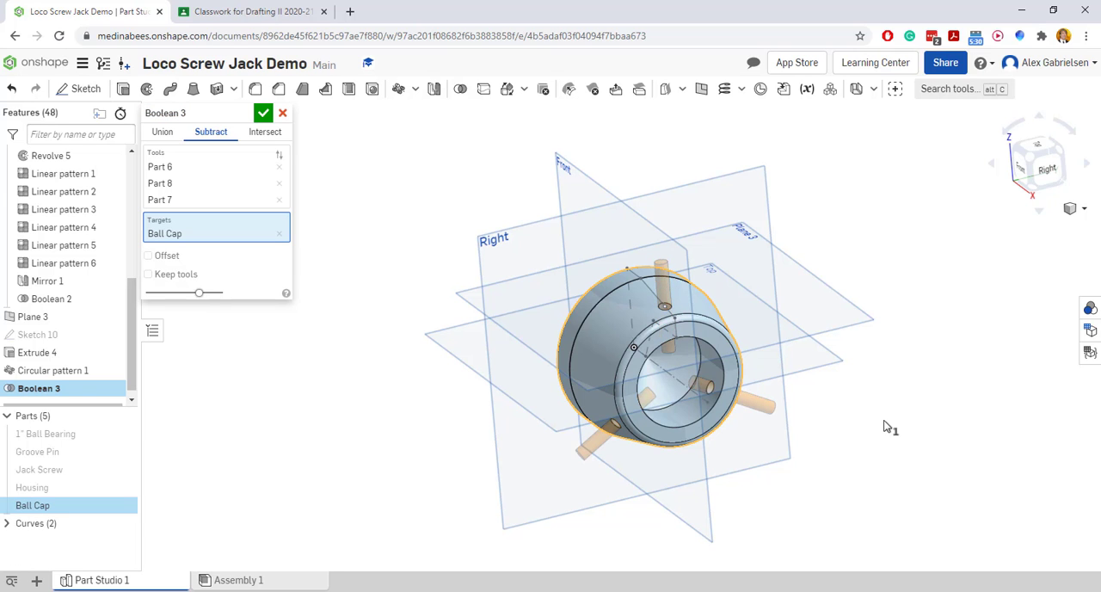
right_drag(886, 428, 880, 337)
right_drag(918, 342, 1001, 529)
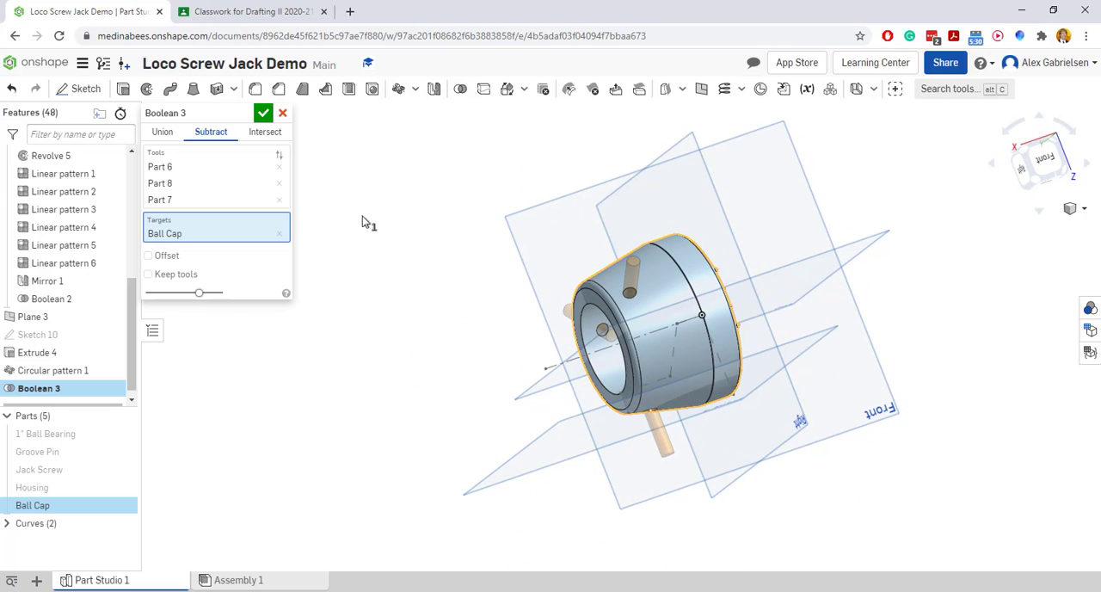
click(264, 114)
right_drag(332, 349, 416, 347)
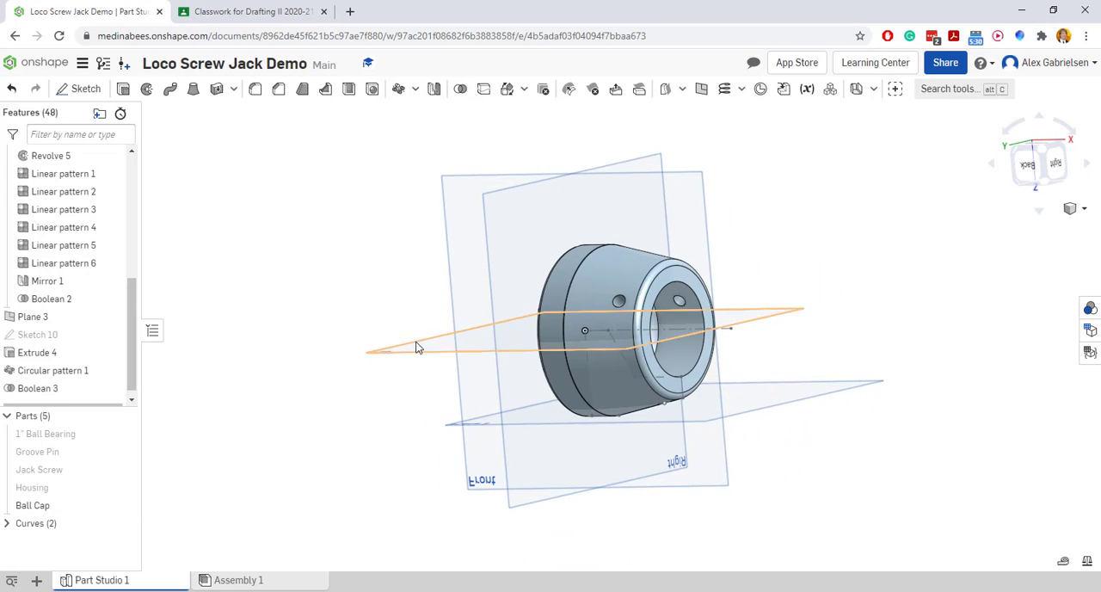